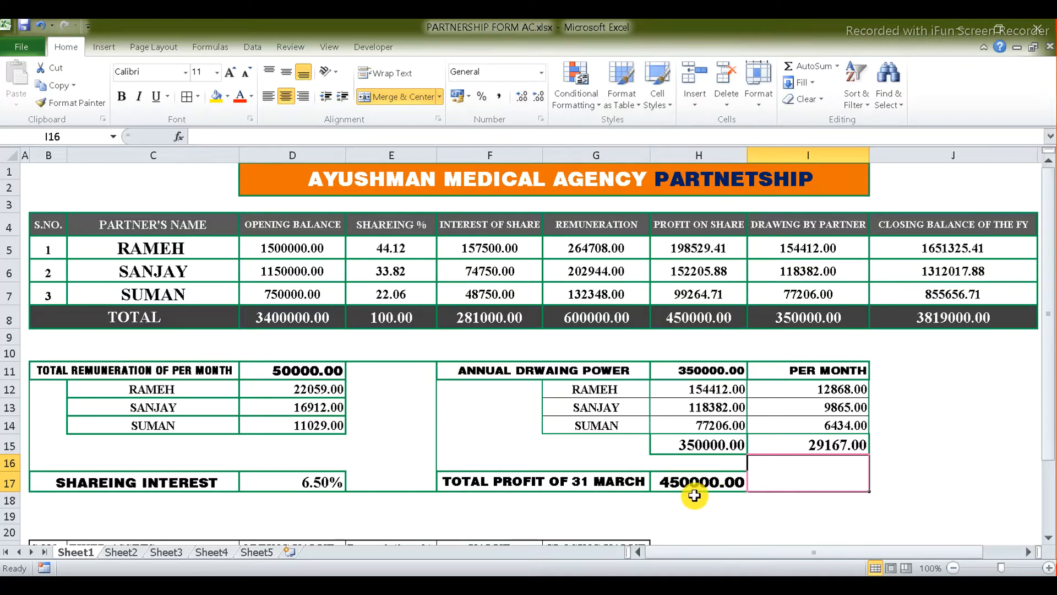
Step: Check the H17 total profit and the Plant & Machinery, Vehicles (65000), Furniture (70000) and Computer Equipment opening values
{"action": "left_click", "coordinate": [716, 481]}
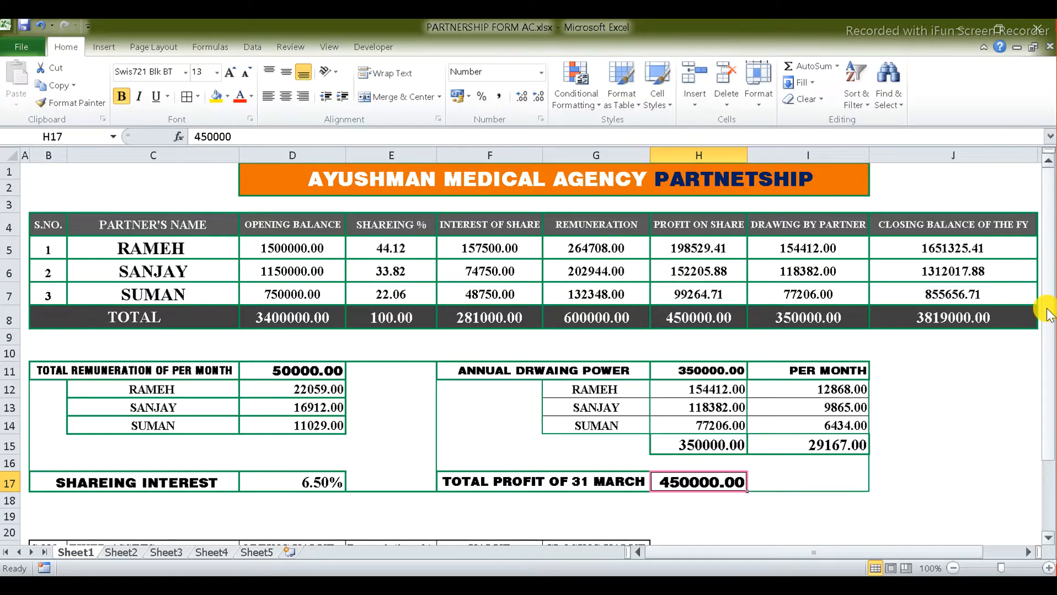
{"action": "left_click_drag", "start_coordinate": [1049, 311], "coordinate": [1049, 402]}
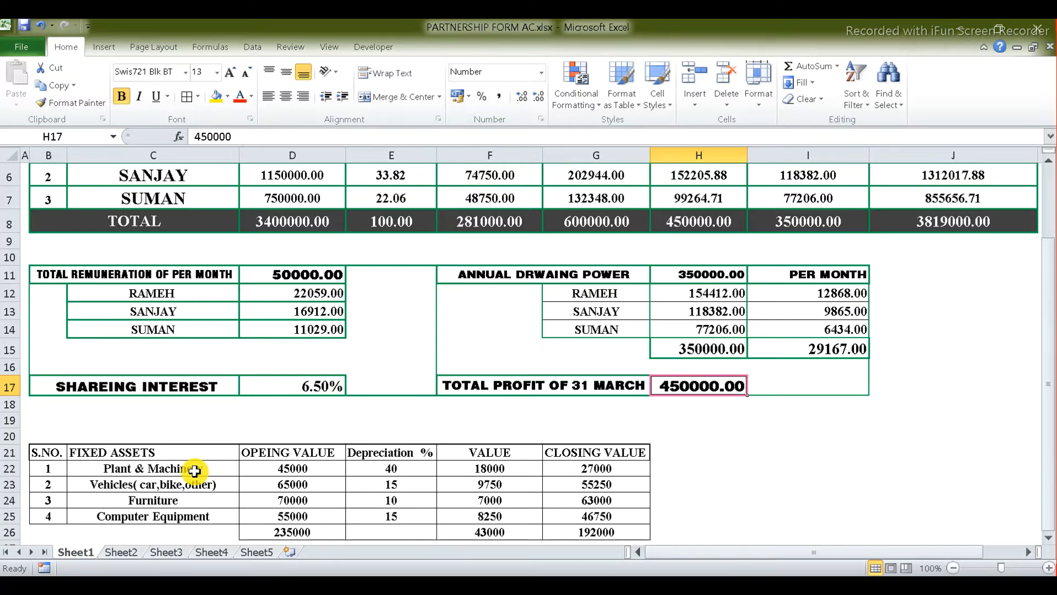
{"action": "left_click", "coordinate": [275, 469]}
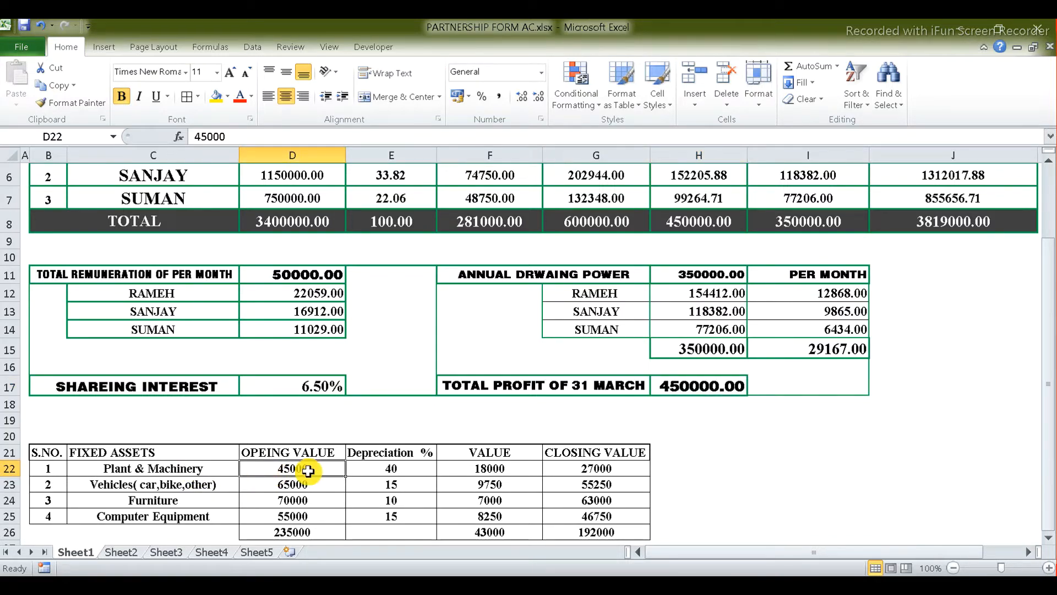
{"action": "left_click", "coordinate": [161, 486]}
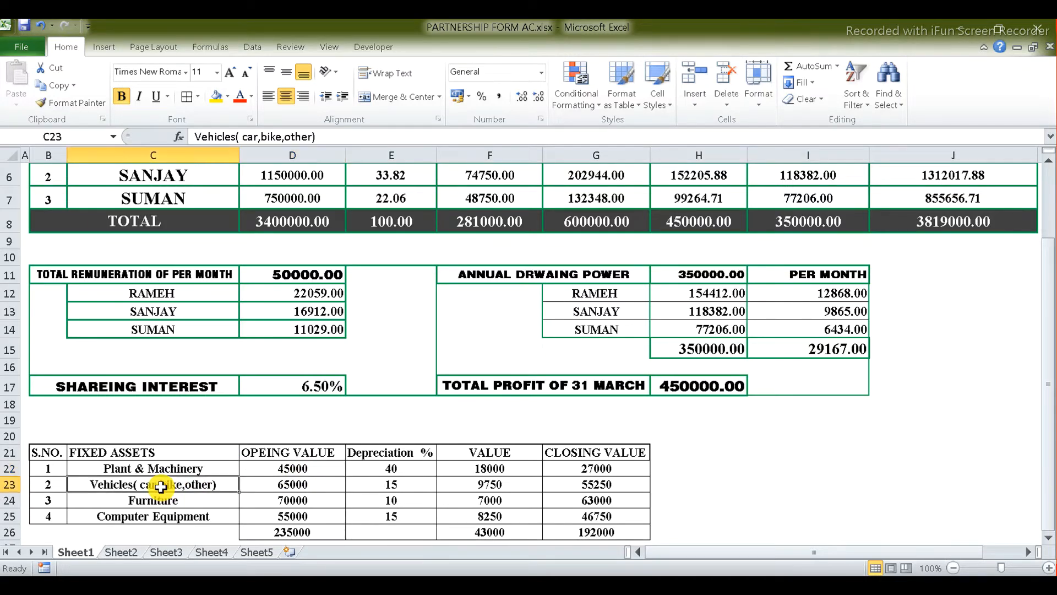
{"action": "left_click", "coordinate": [274, 487]}
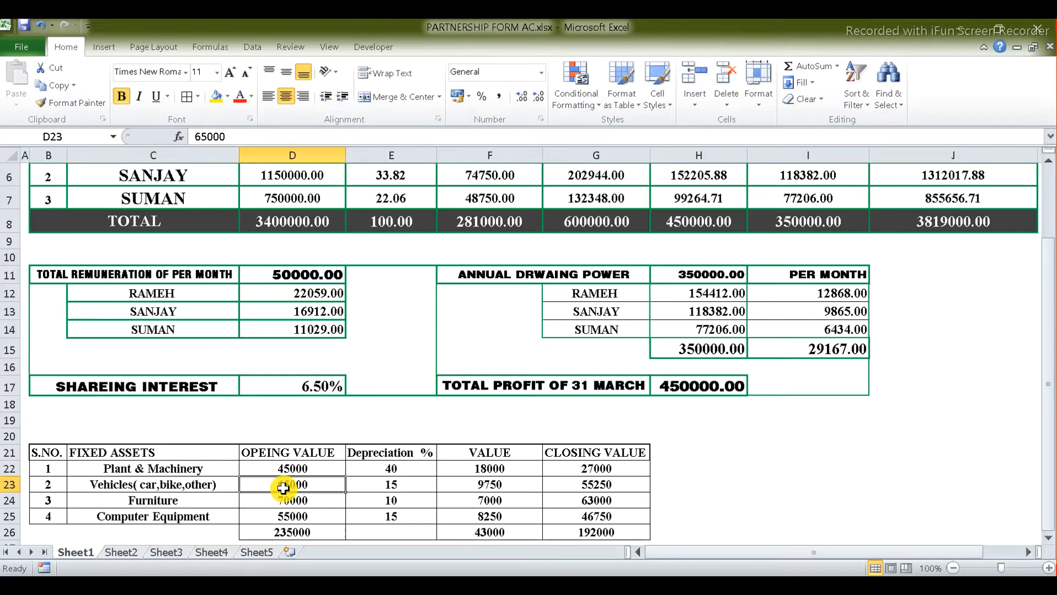
{"action": "left_click", "coordinate": [183, 502]}
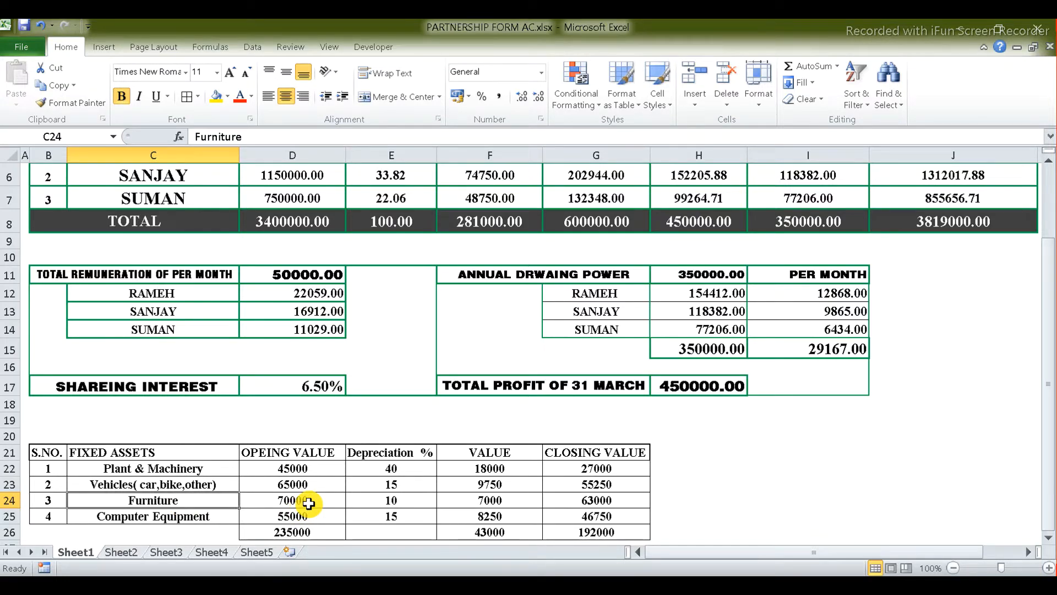
{"action": "left_click", "coordinate": [308, 503]}
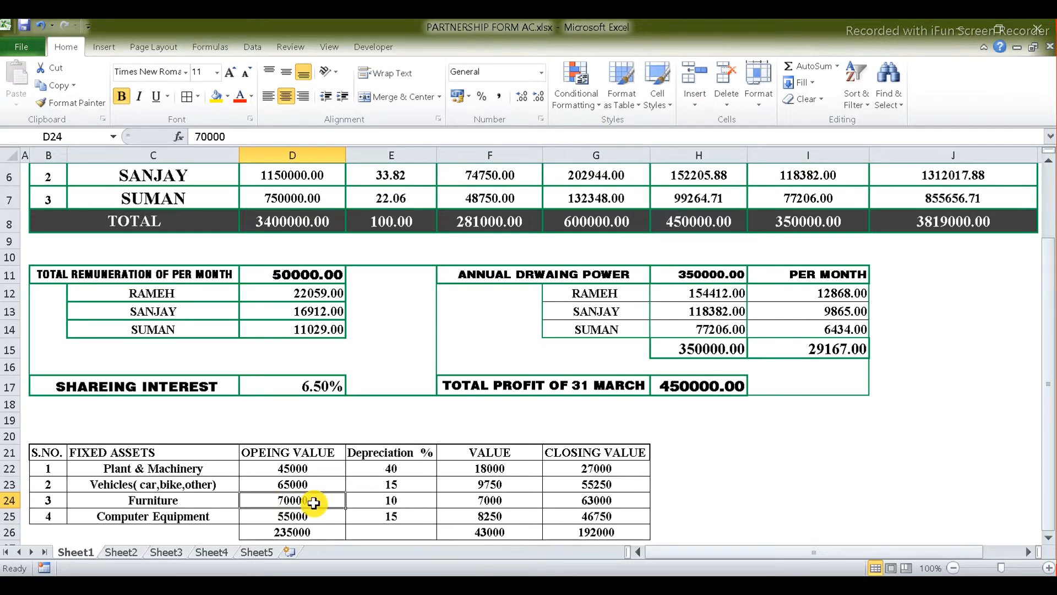
{"action": "left_click", "coordinate": [277, 517]}
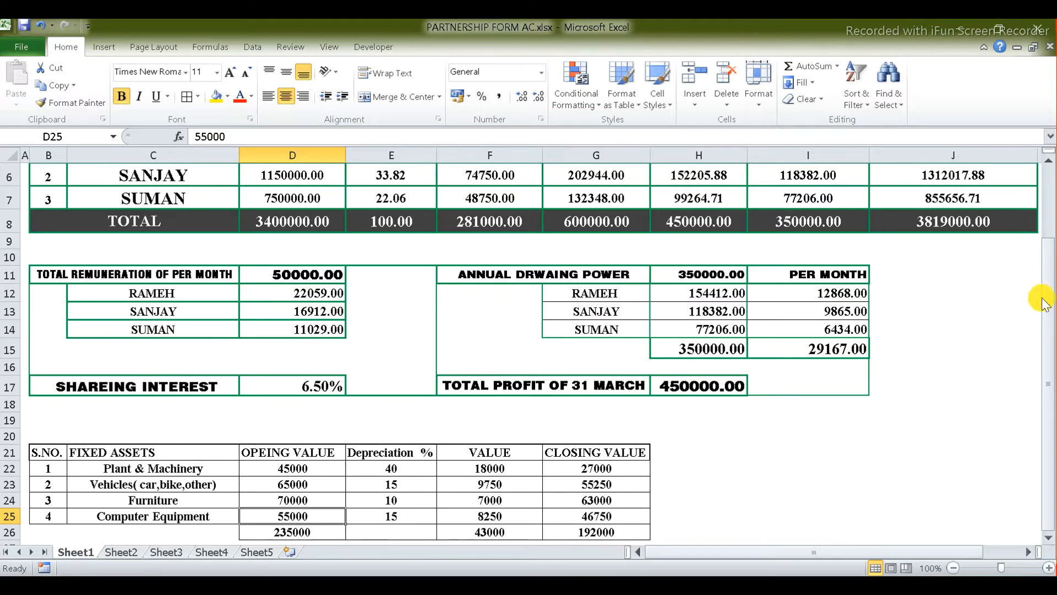
{"action": "left_click_drag", "start_coordinate": [1049, 271], "coordinate": [1053, 203]}
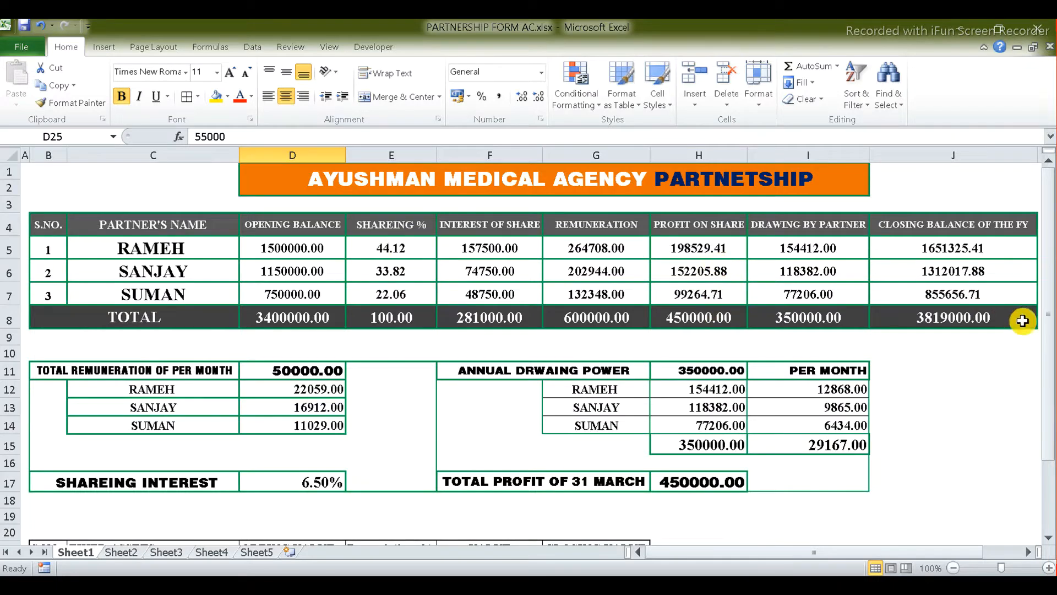
Step: Fill the PROFIT ON SHARE cells H4 through H8 with yellow
{"action": "left_click", "coordinate": [702, 224]}
{"action": "key", "text": "shift+Down"}
{"action": "key", "text": "shift+Down"}
{"action": "key", "text": "shift+Down"}
{"action": "key", "text": "shift+Down"}
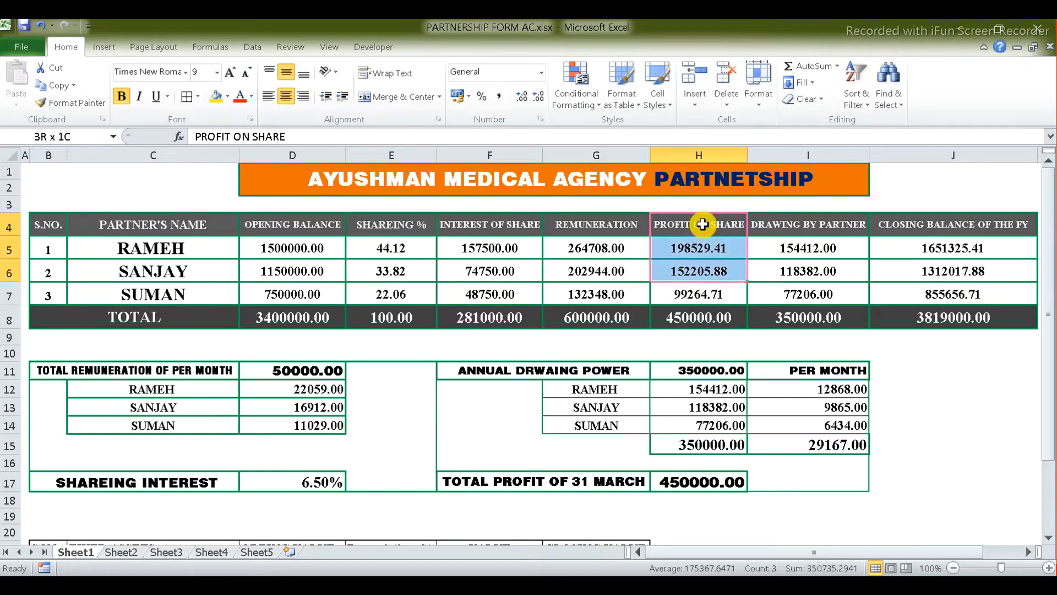
{"action": "left_click", "coordinate": [217, 98]}
{"action": "left_click", "coordinate": [960, 392]}
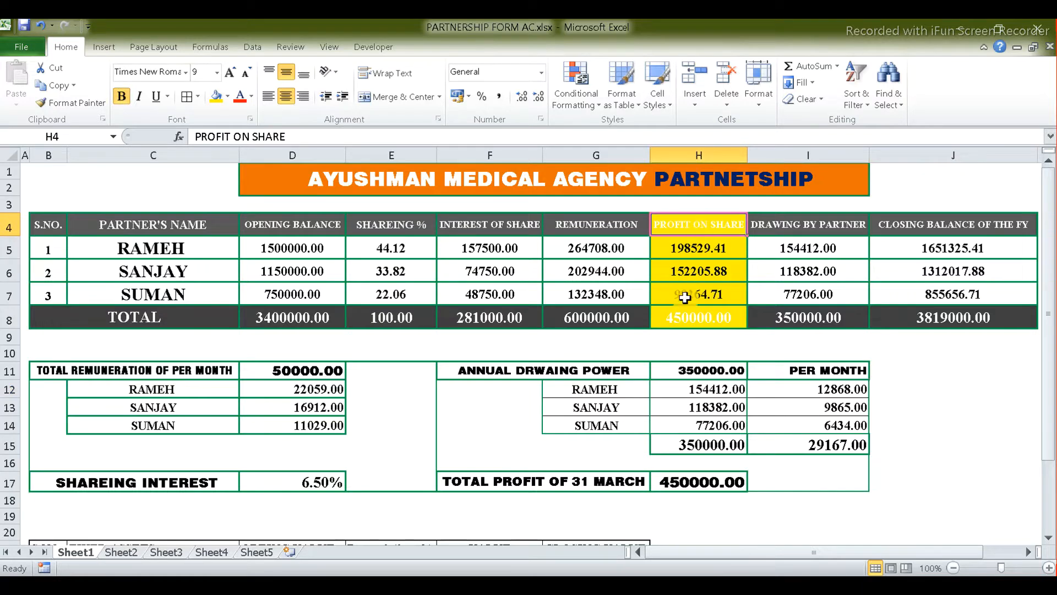
Step: Make the H4 header and the 450000.00 total in H8 red
{"action": "left_click", "coordinate": [683, 317], "text": "ctrl"}
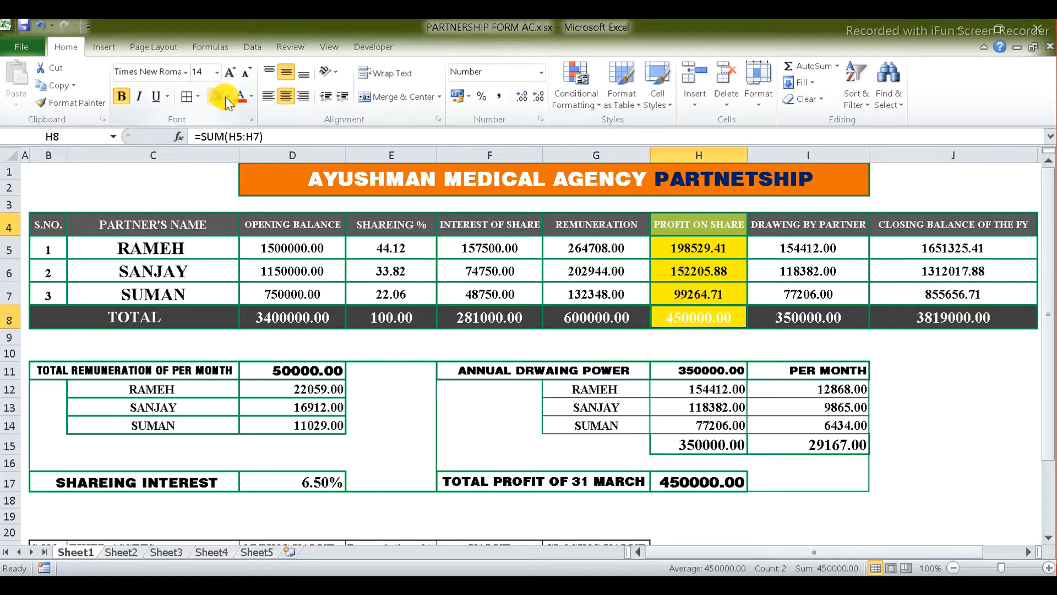
{"action": "left_click", "coordinate": [240, 97]}
{"action": "left_click", "coordinate": [928, 440]}
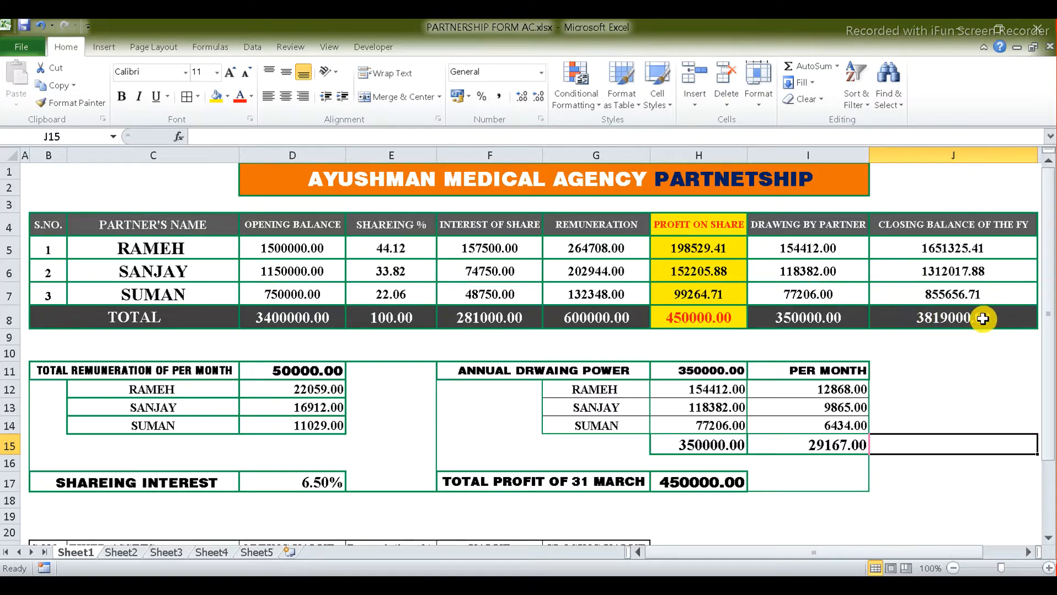
{"action": "left_click_drag", "start_coordinate": [1048, 405], "coordinate": [1049, 418]}
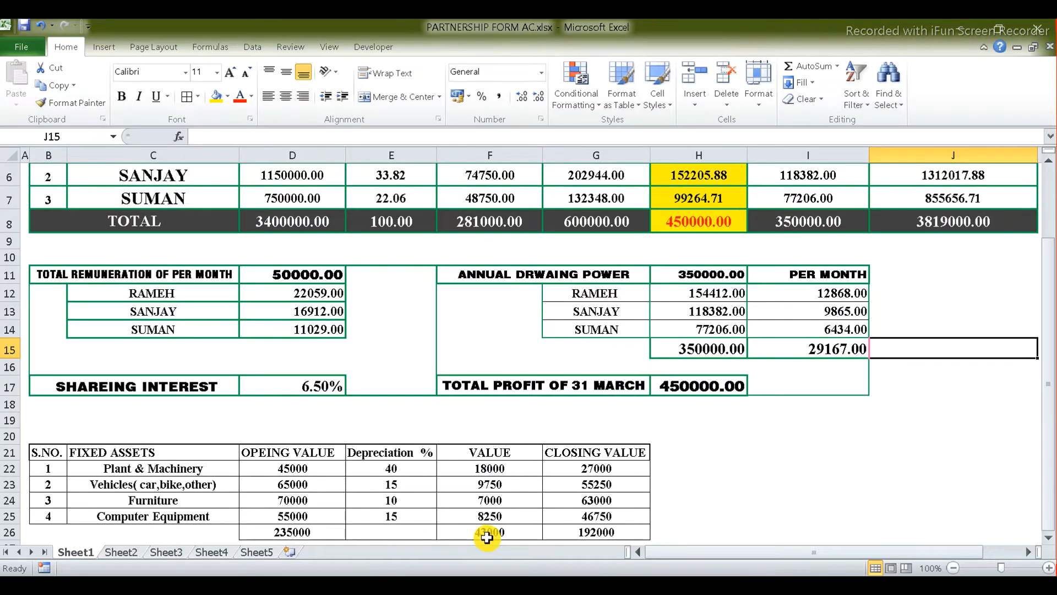
{"action": "left_click", "coordinate": [1049, 201]}
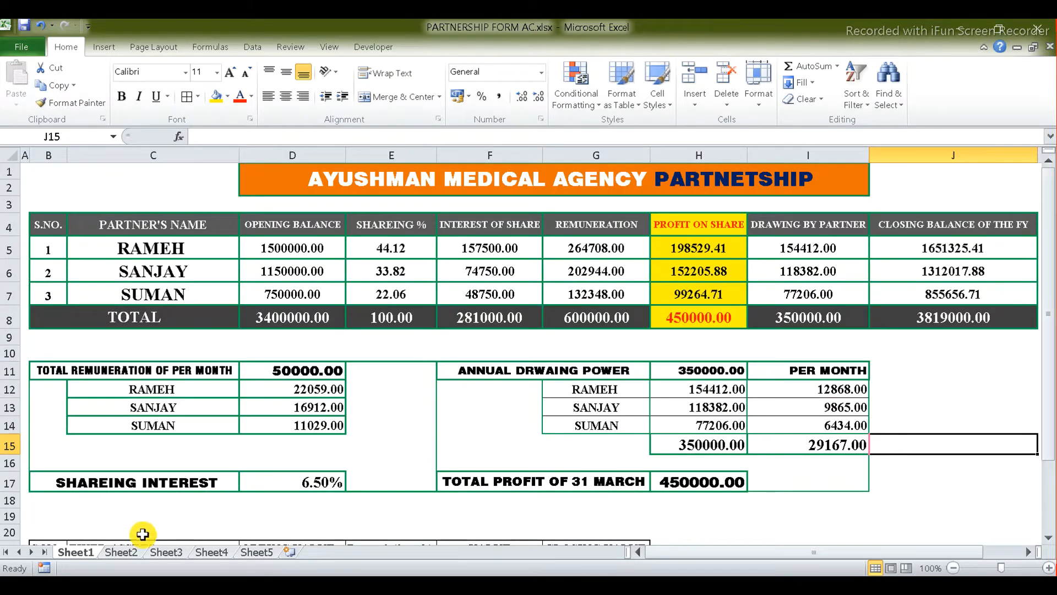
Step: On Sheet2, go through the Bank OD, Sundry Creditor, Sundry Debtors, Indirect Exp and Item Create entries
{"action": "left_click", "coordinate": [124, 552]}
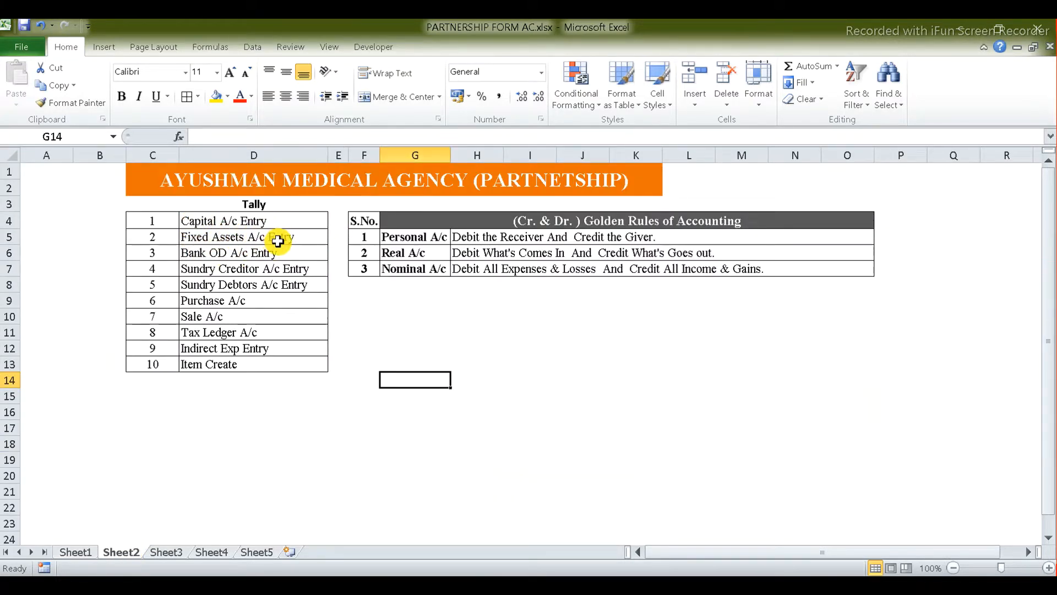
{"action": "left_click", "coordinate": [261, 254]}
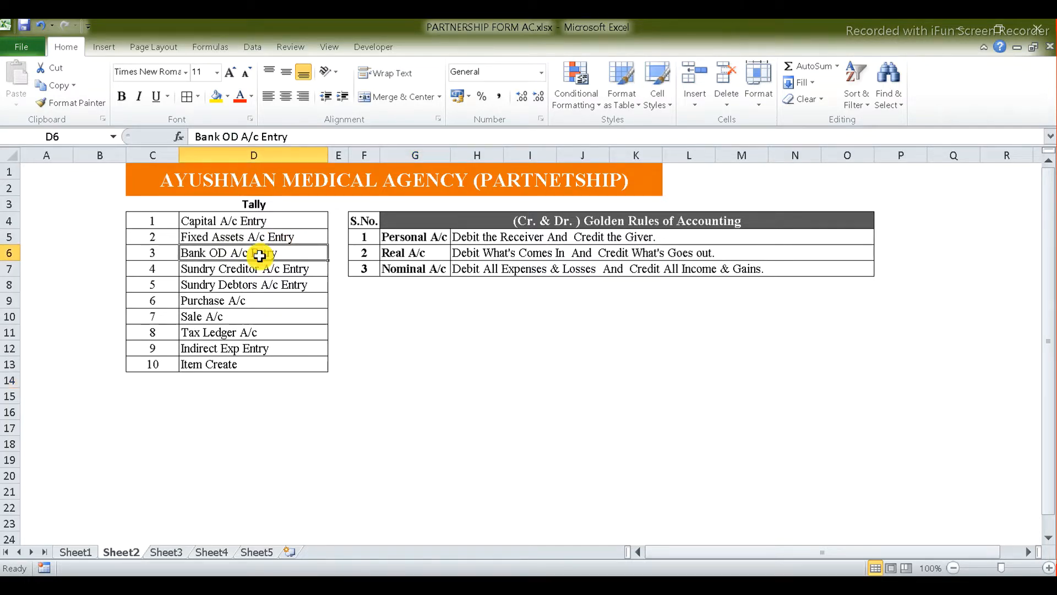
{"action": "left_click", "coordinate": [285, 271]}
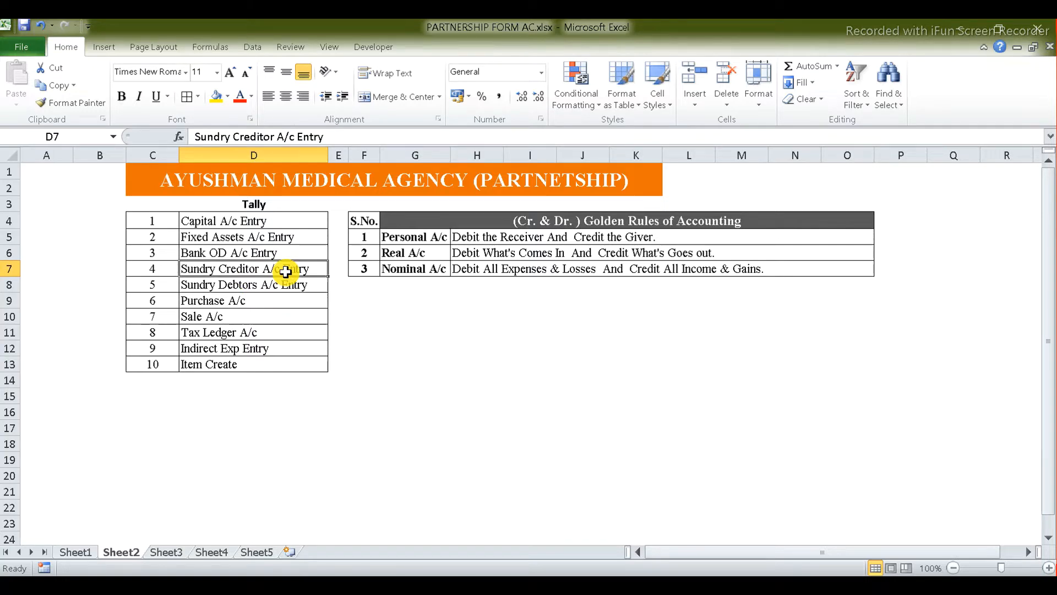
{"action": "left_click", "coordinate": [247, 287]}
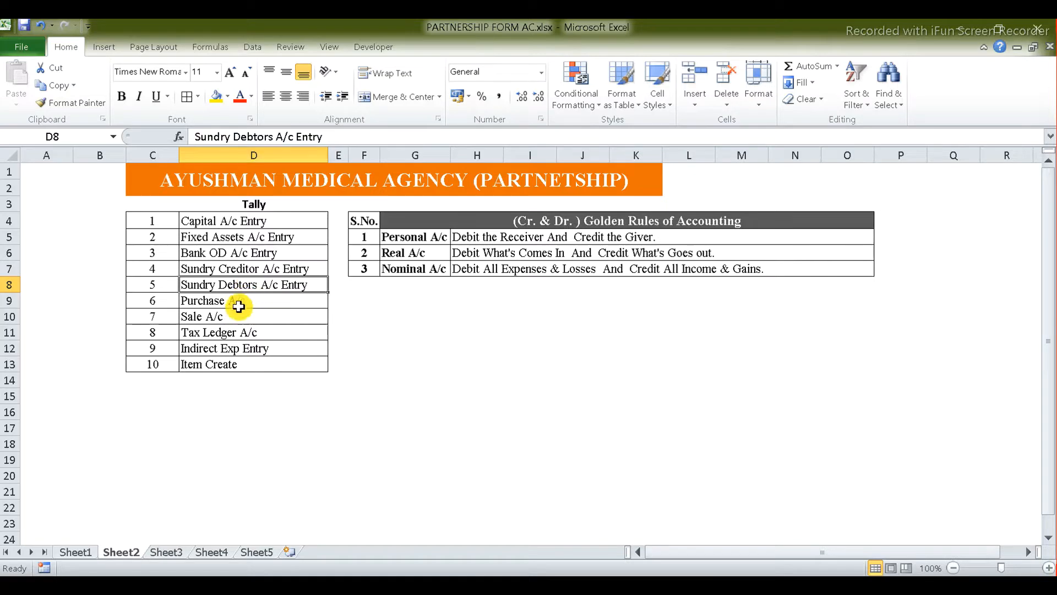
{"action": "left_click", "coordinate": [267, 349]}
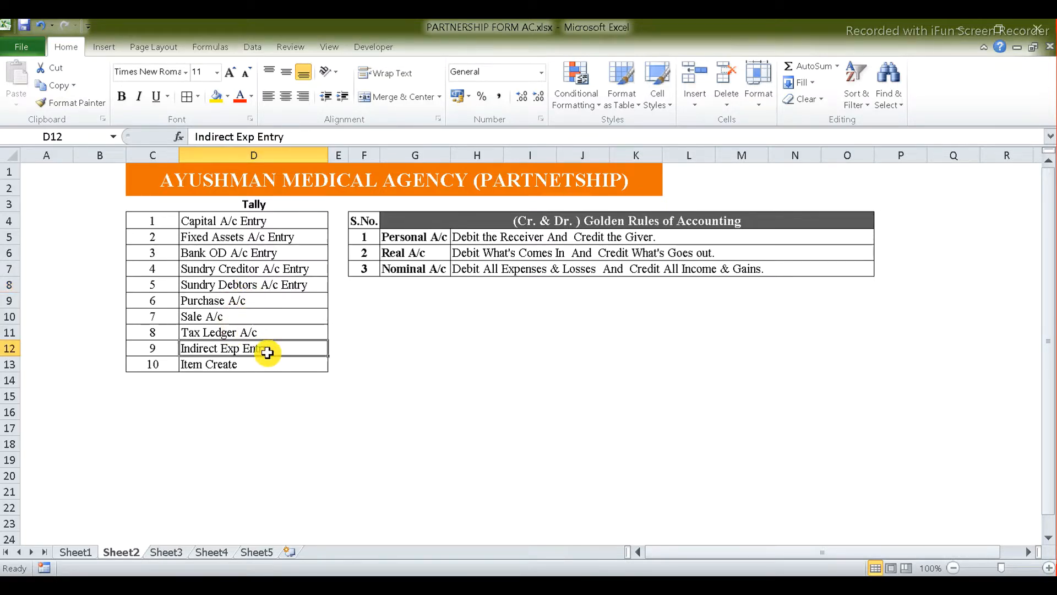
{"action": "left_click", "coordinate": [241, 365]}
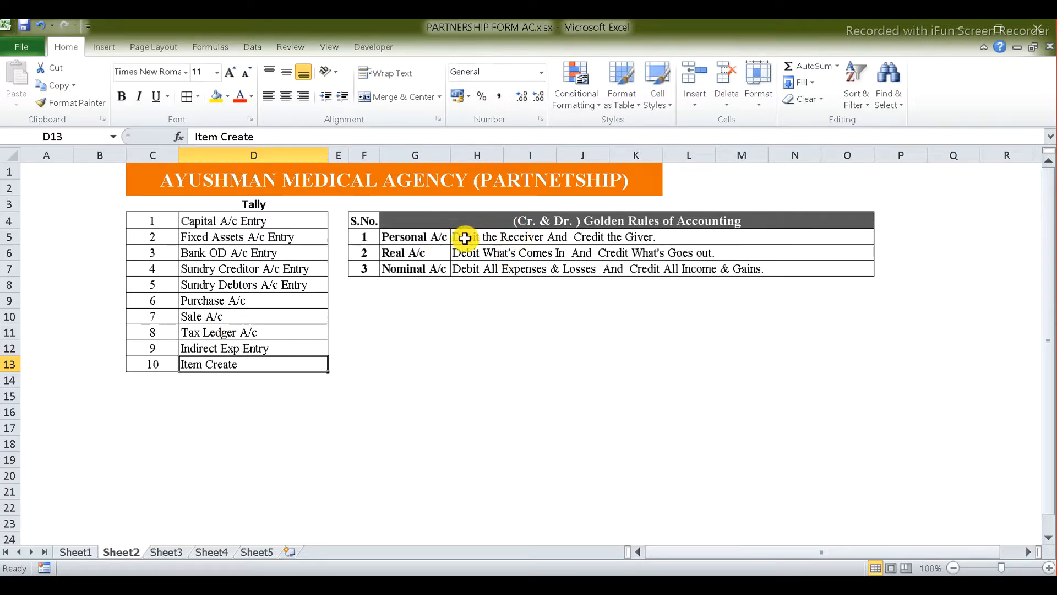
{"action": "left_click", "coordinate": [415, 236]}
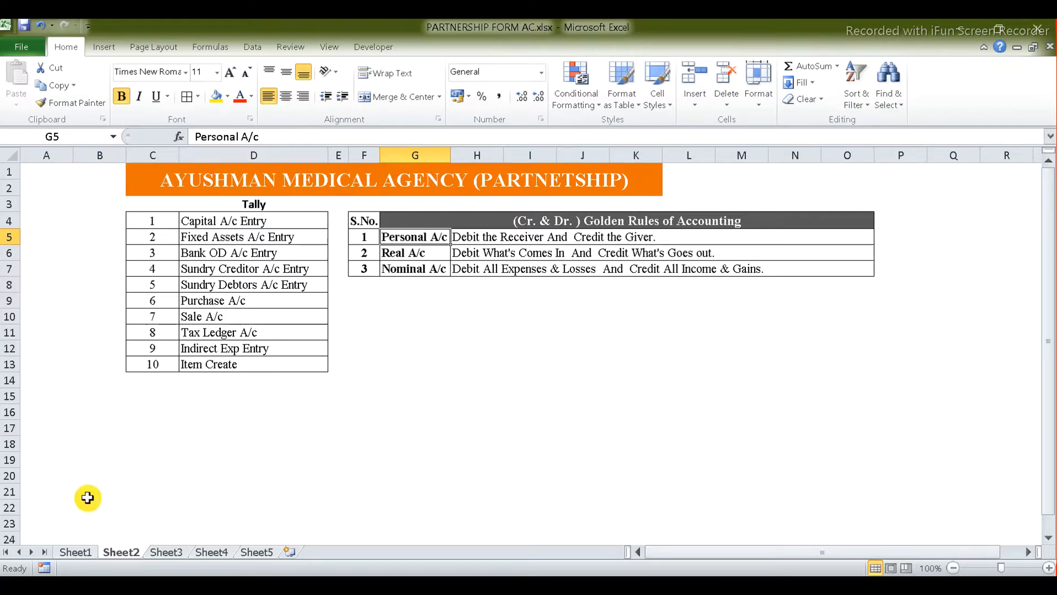
Step: Look through Sheet3 GST rates, Sheet4 suppliers and customers, and Sheet5 expenses, then return to Sheet1
{"action": "left_click", "coordinate": [165, 551]}
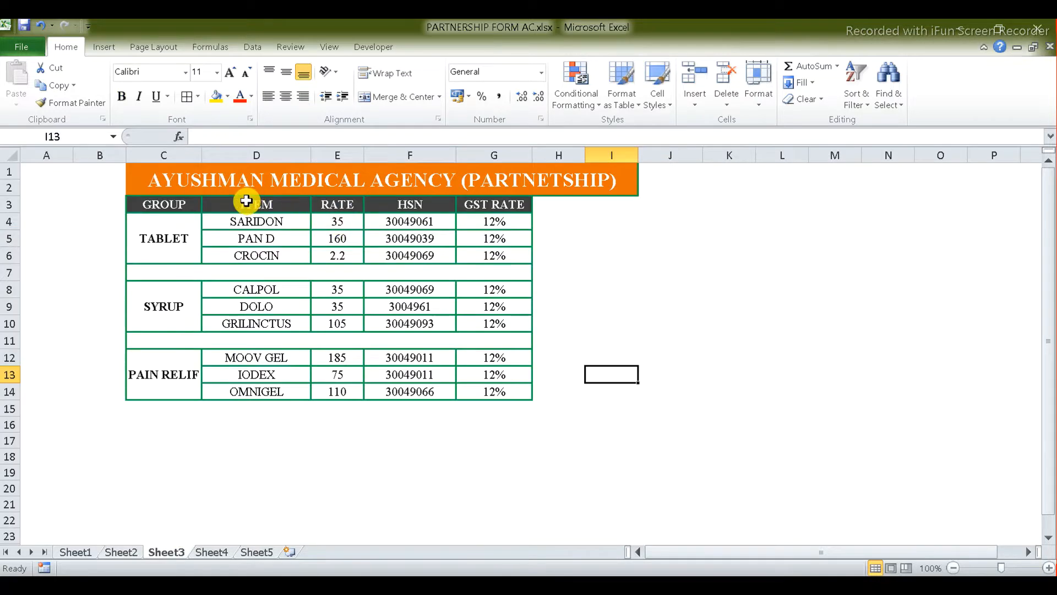
{"action": "left_click", "coordinate": [211, 552]}
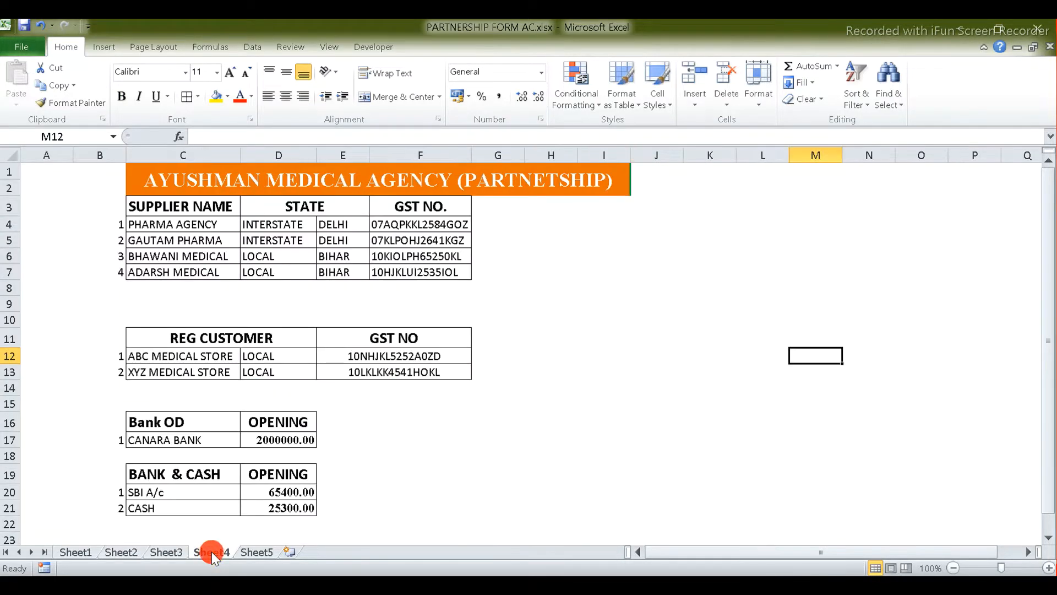
{"action": "left_click", "coordinate": [259, 553]}
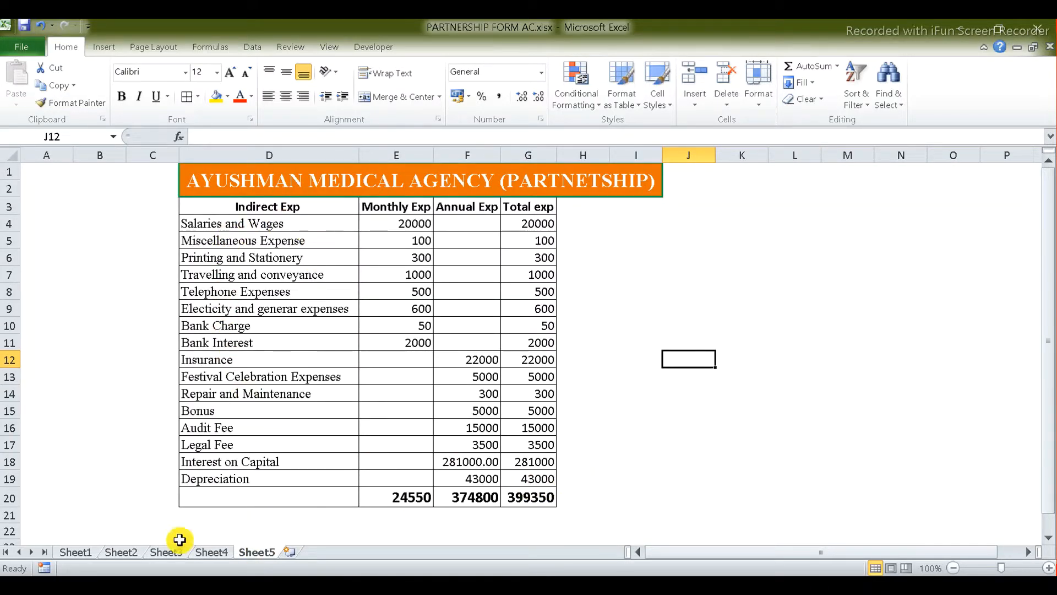
{"action": "left_click", "coordinate": [76, 551]}
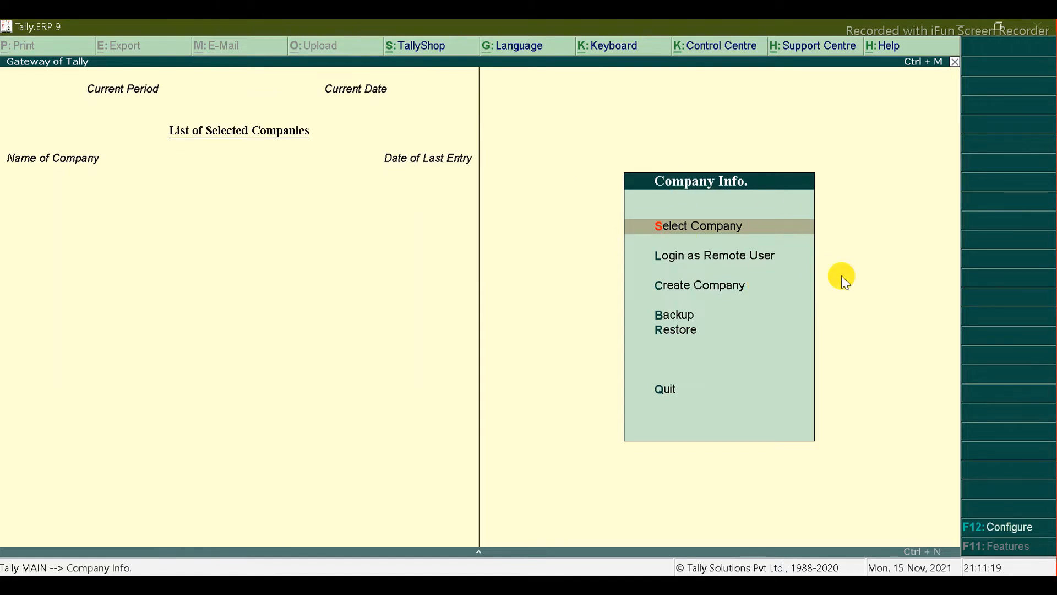
Step: Confirm Select Company lists no companies, then move to the YouTube channel page
{"action": "left_click", "coordinate": [693, 226]}
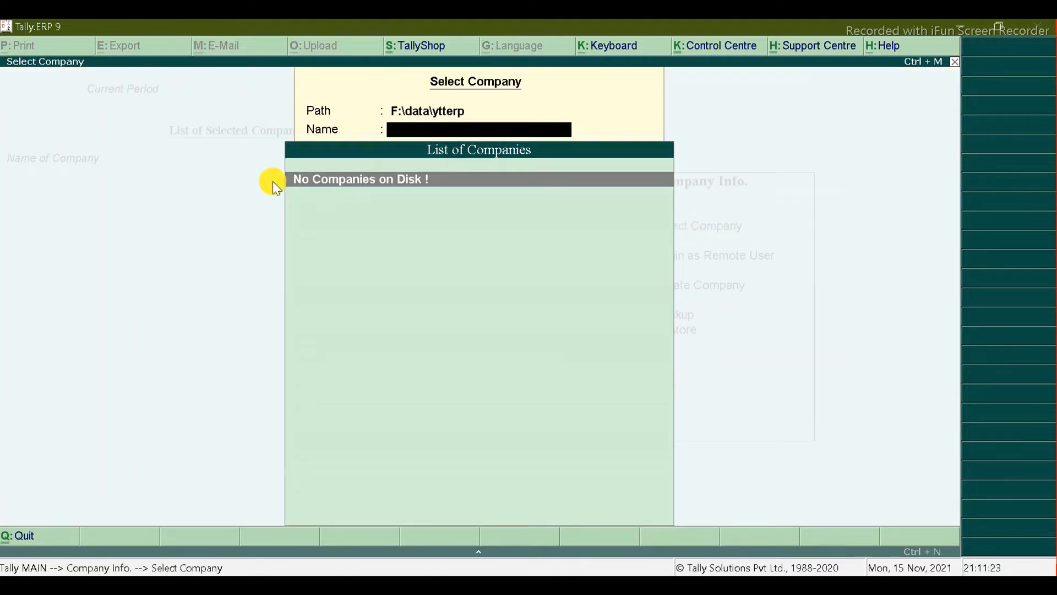
{"action": "key", "text": "BackSpace"}
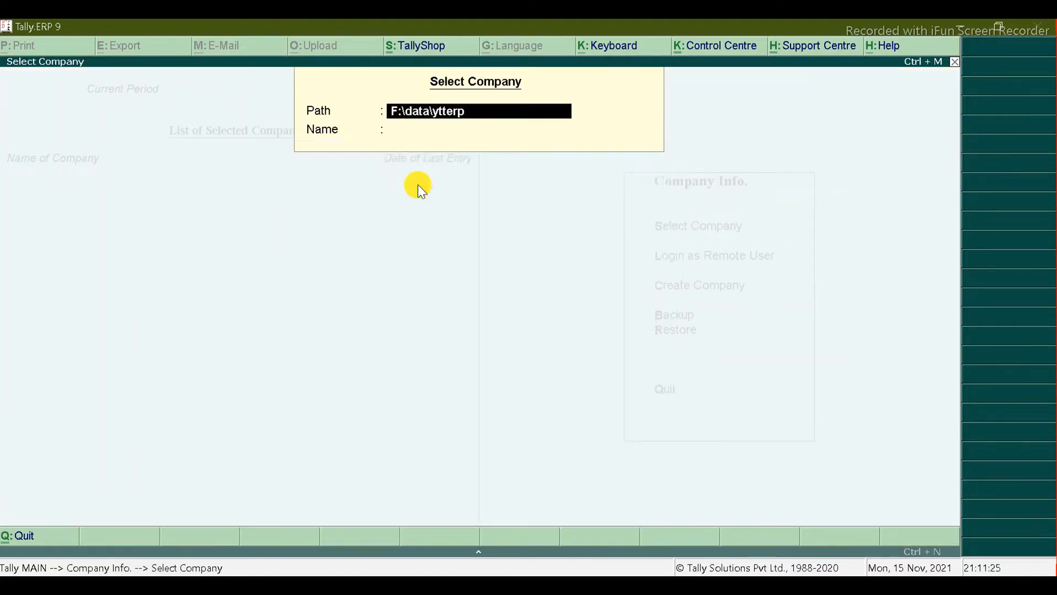
{"action": "key", "text": "Escape"}
{"action": "key", "text": "Escape"}
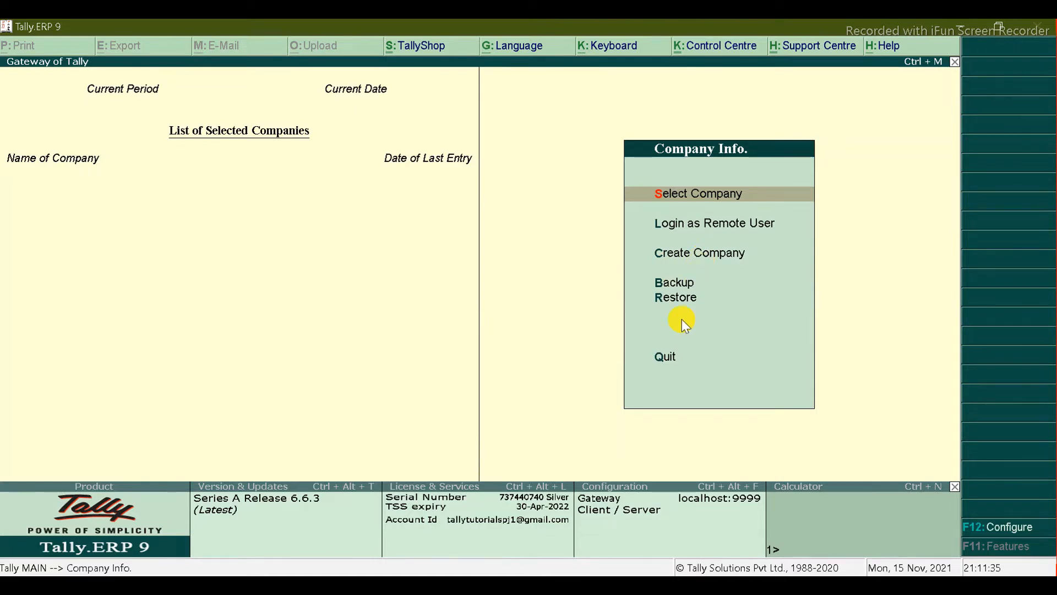
{"action": "left_click", "coordinate": [626, 586]}
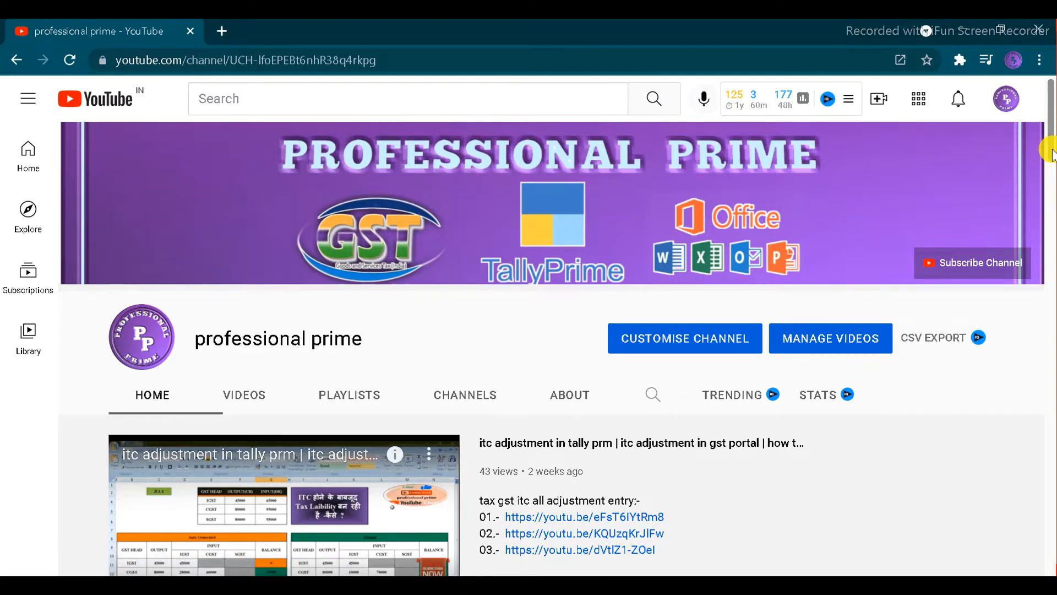
Step: Open Tally's Create Company form, then switch back to the YouTube tutorial window
{"action": "mouse_move", "coordinate": [1052, 152]}
{"action": "left_mouse_down"}
{"action": "mouse_move", "coordinate": [1052, 425]}
{"action": "mouse_move", "coordinate": [1052, 166]}
{"action": "left_mouse_up"}
{"action": "scroll", "coordinate": [1052, 157], "scroll_direction": "up", "scroll_amount": 1}
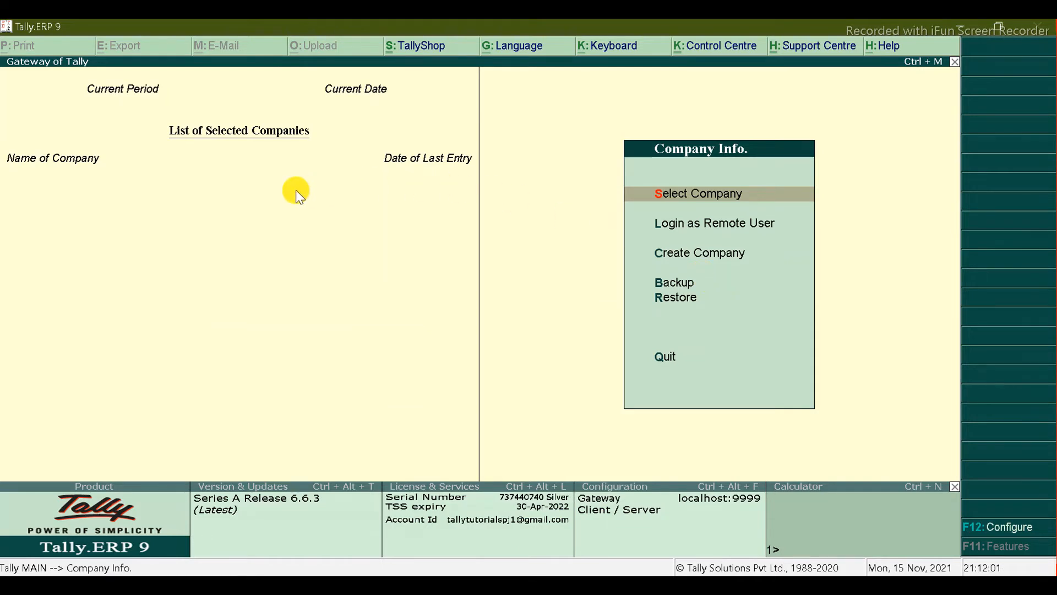
{"action": "key", "text": "Down"}
{"action": "key", "text": "Down"}
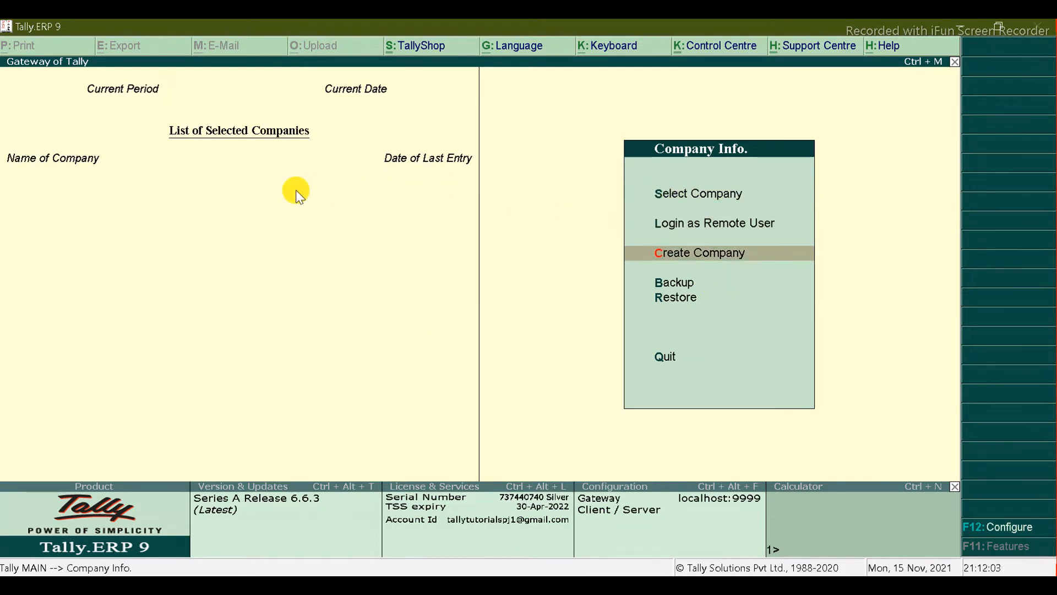
{"action": "key", "text": "Return"}
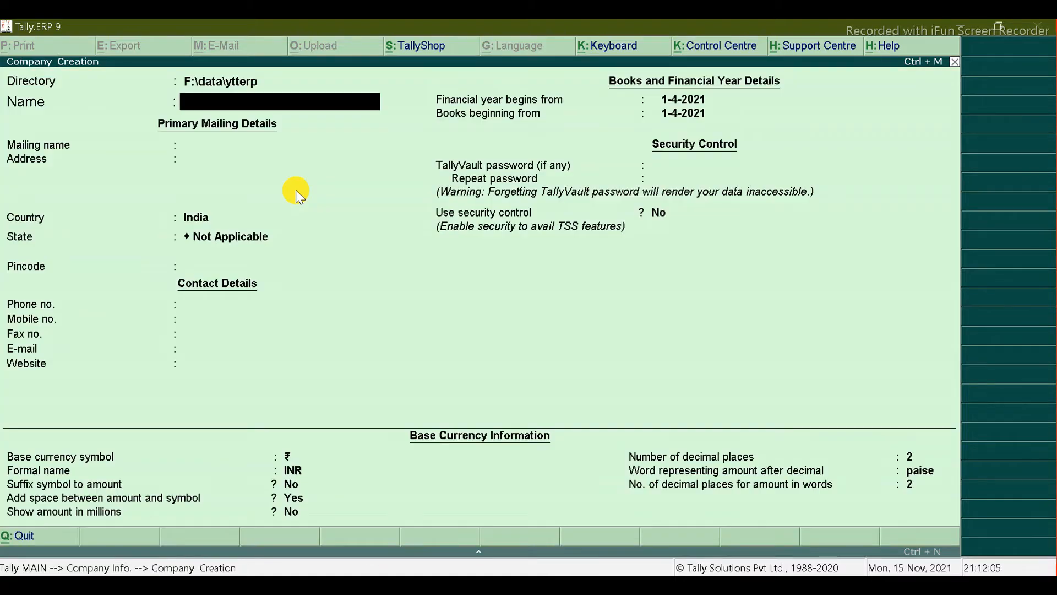
{"action": "key", "text": "alt+Tab"}
{"action": "key", "text": "alt+Tab"}
{"action": "key", "text": "alt+Tab"}
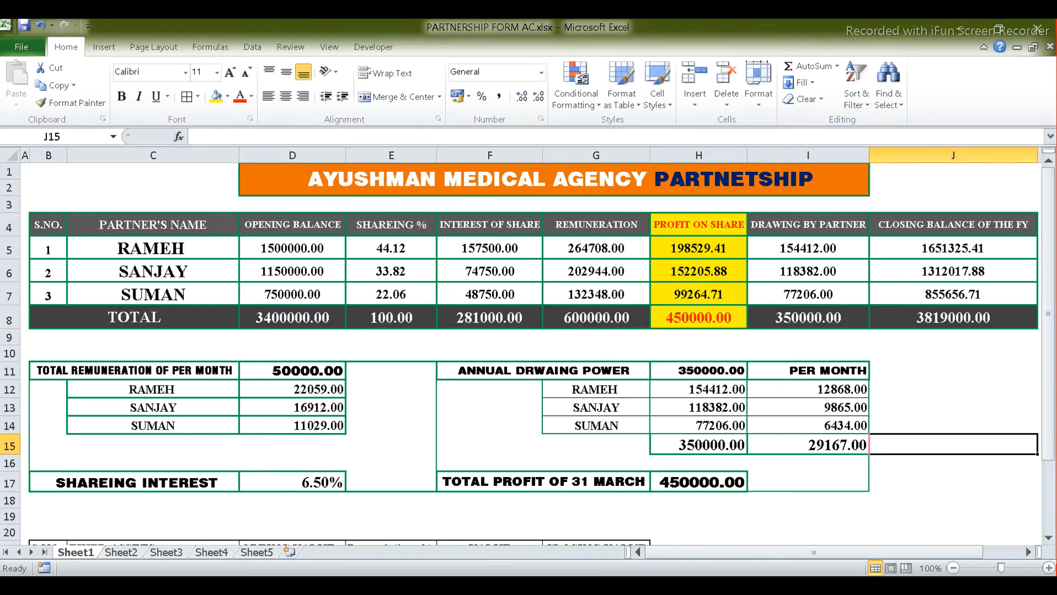
{"action": "key", "text": "alt+Tab"}
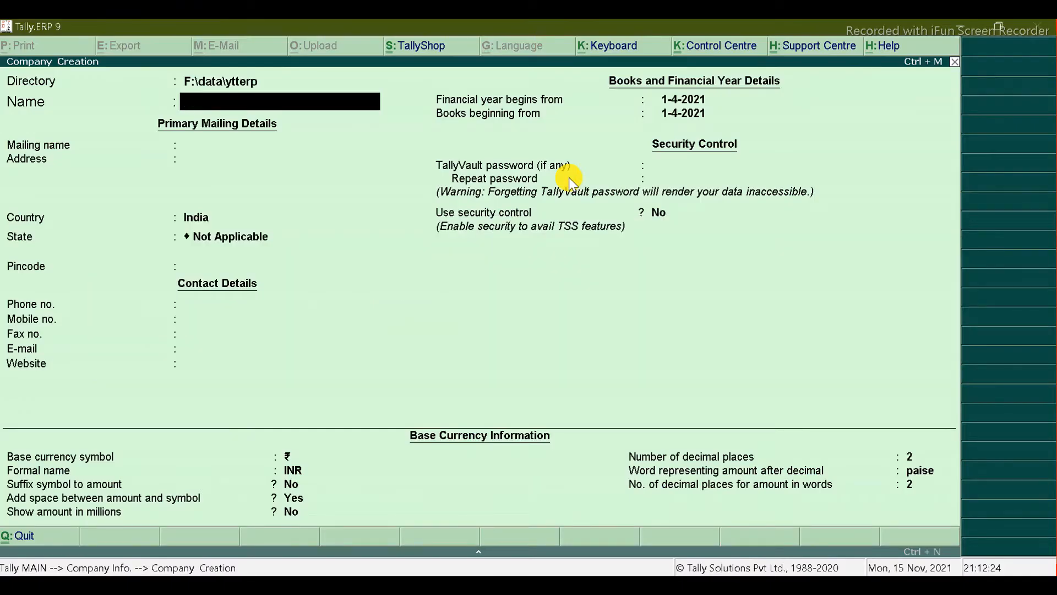
Step: Enter company name AYUSHMAN MEDICAL AGENCY, address DARBHANGA, country India, state Bihar and pincode 846009
{"action": "type", "text": "AYUSHMAN ME"}
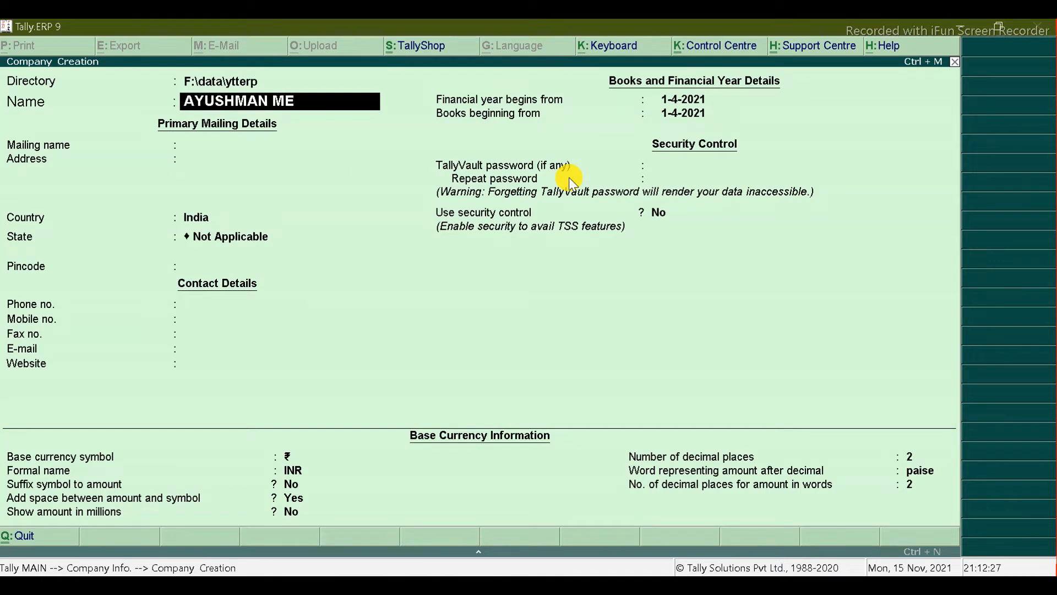
{"action": "type", "text": "DICAL AGENCY"}
{"action": "key", "text": "Return"}
{"action": "key", "text": "Return"}
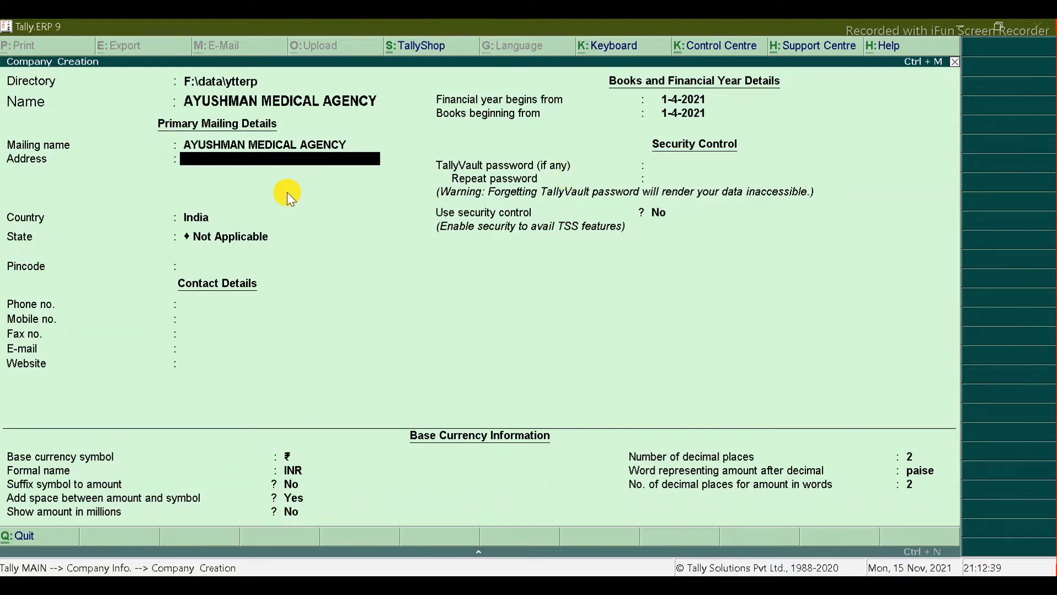
{"action": "type", "text": "DARBHANGA"}
{"action": "key", "text": "Return"}
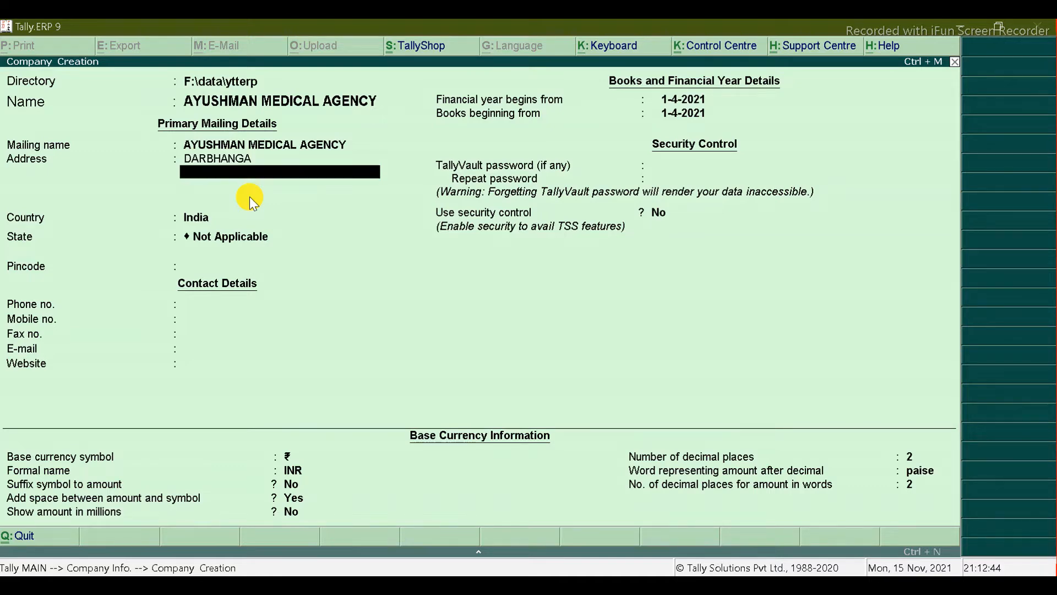
{"action": "key", "text": "Return"}
{"action": "key", "text": "Return"}
{"action": "type", "text": "B"}
{"action": "key", "text": "Return"}
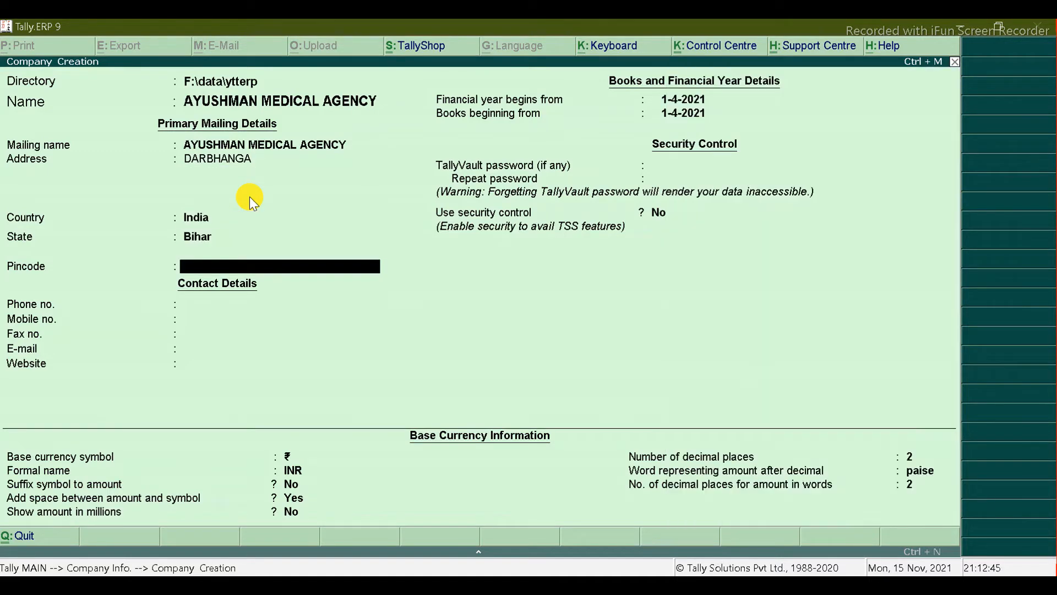
{"action": "type", "text": "846009"}
{"action": "key", "text": "Return"}
Step: Keep books beginning 1-4-2021 and accept the Company Creation form
{"action": "key", "text": "Return"}
{"action": "key", "text": "Return"}
{"action": "key", "text": "Return"}
{"action": "key", "text": "Return"}
{"action": "key", "text": "Return"}
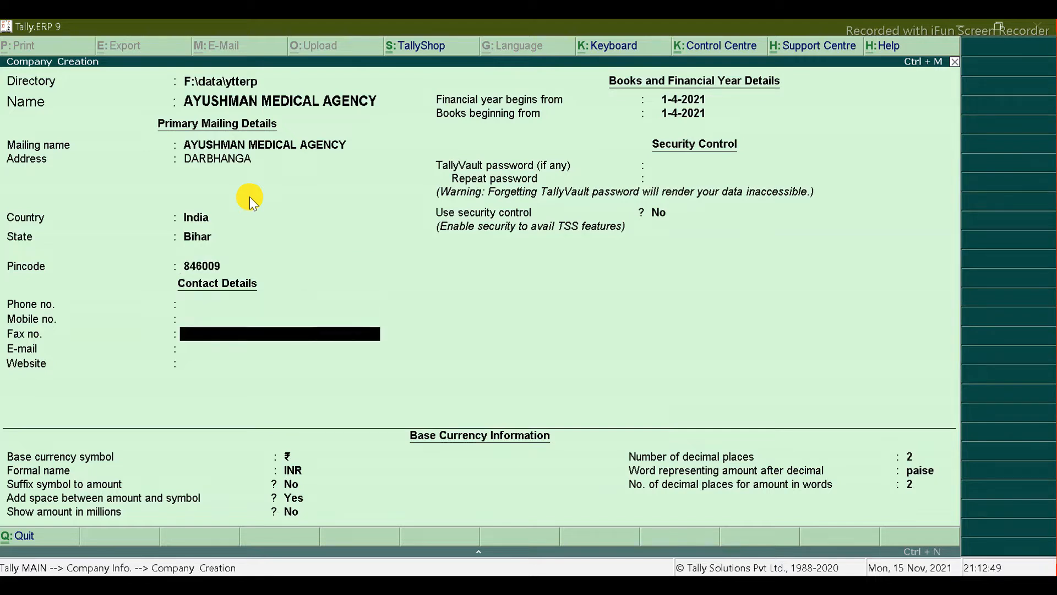
{"action": "key", "text": "Return"}
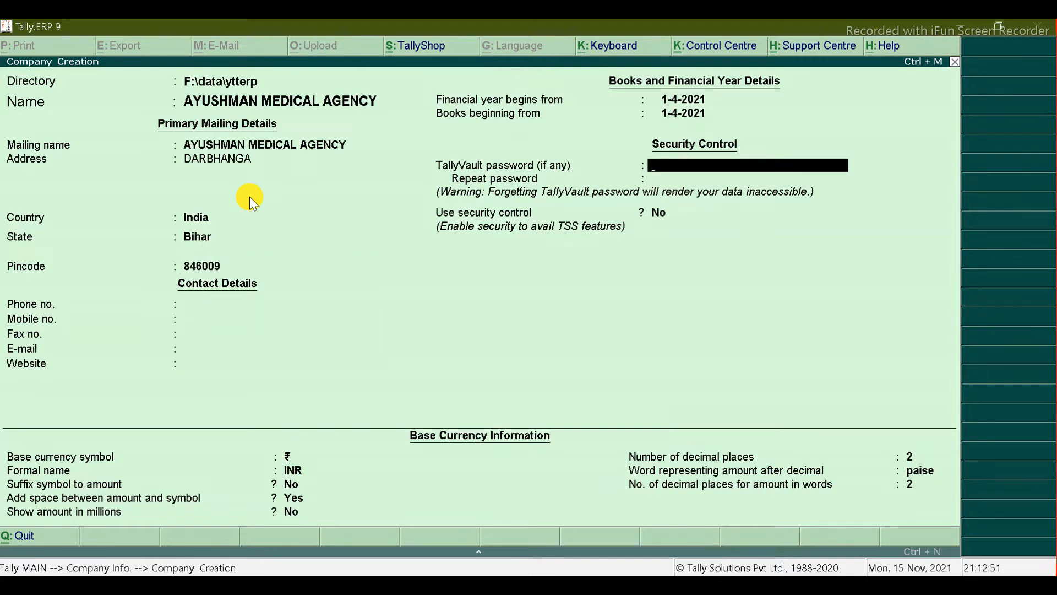
{"action": "key", "text": "Return"}
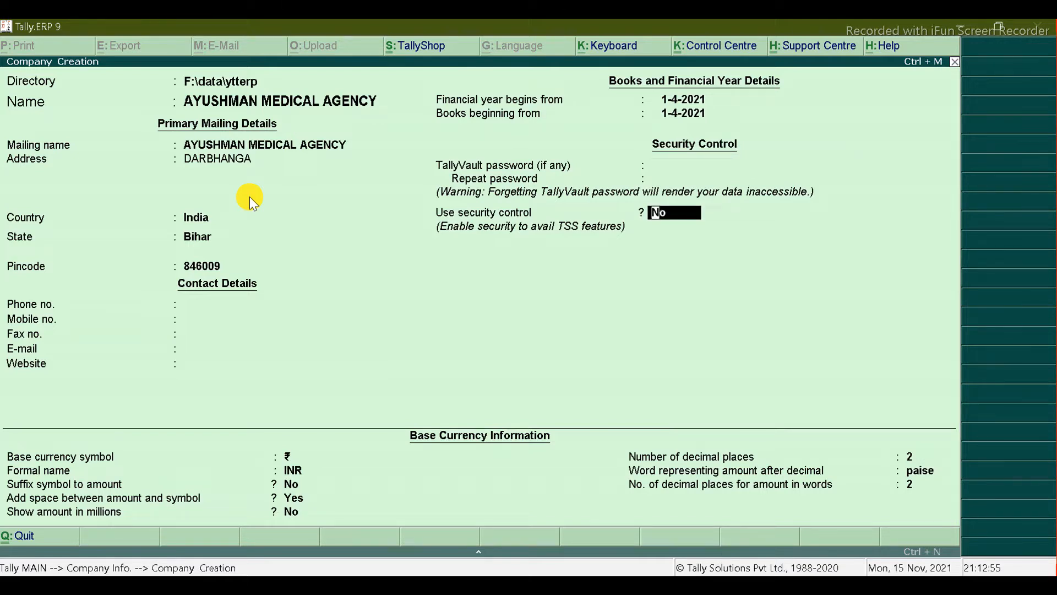
{"action": "key", "text": "Return"}
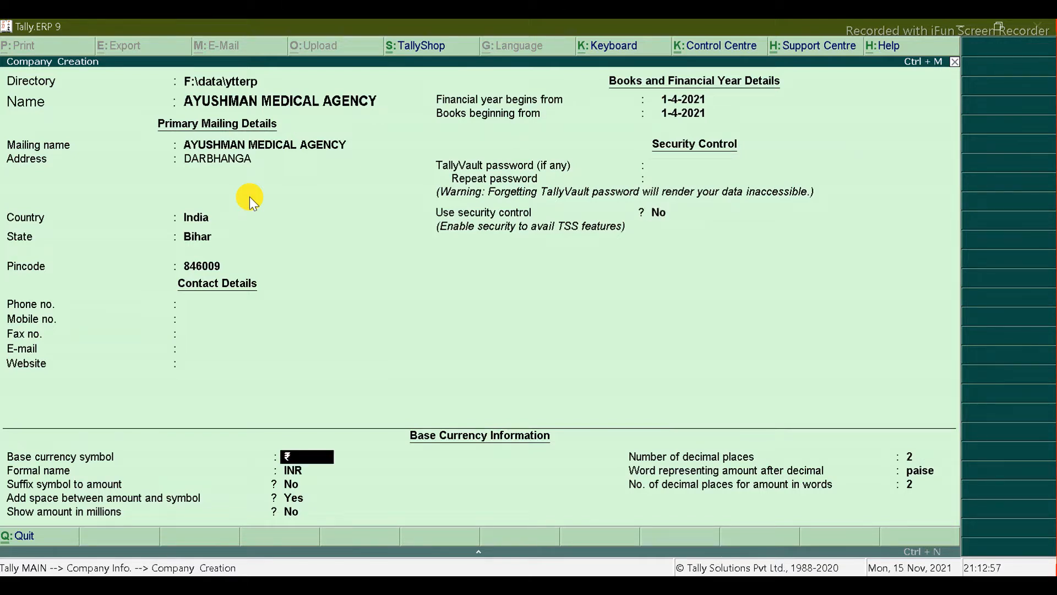
{"action": "left_click", "coordinate": [249, 196]}
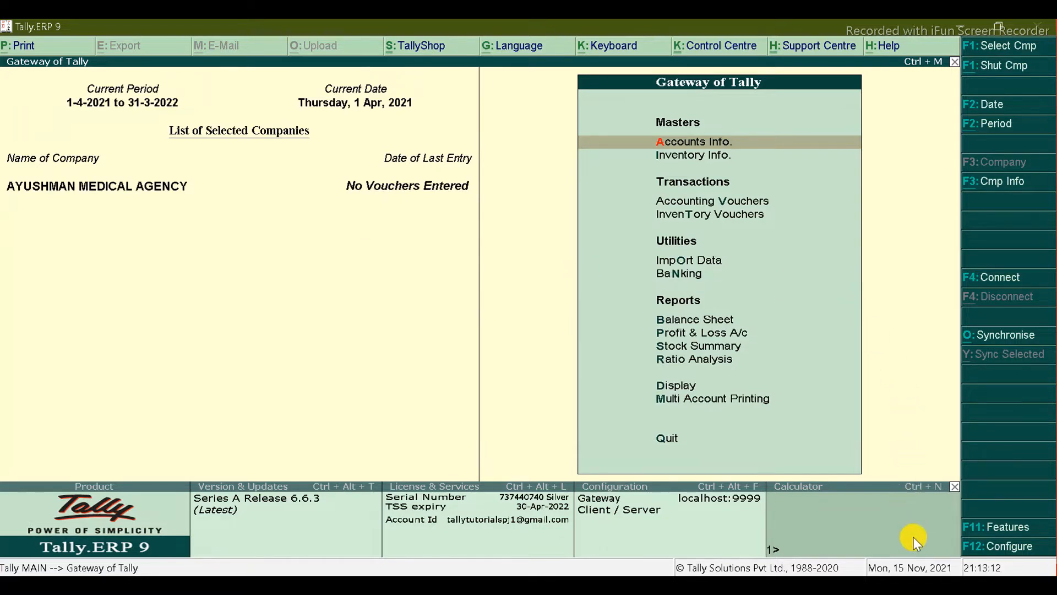
Step: Check the partner list in Excel, then start a new ledger under Accounts Info > Ledgers
{"action": "key", "text": "alt+Tab"}
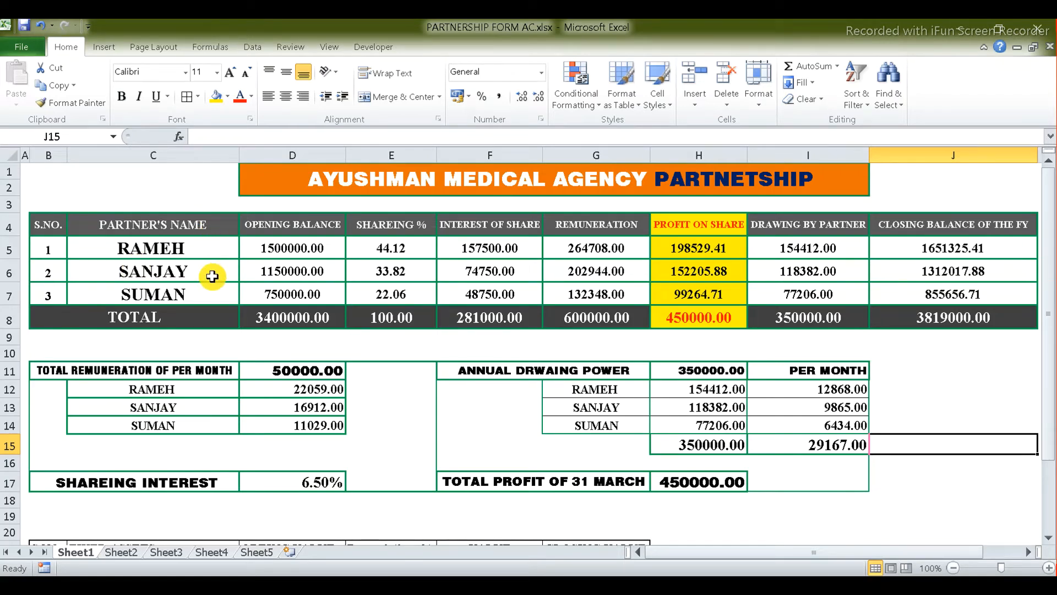
{"action": "key", "text": "alt+Tab"}
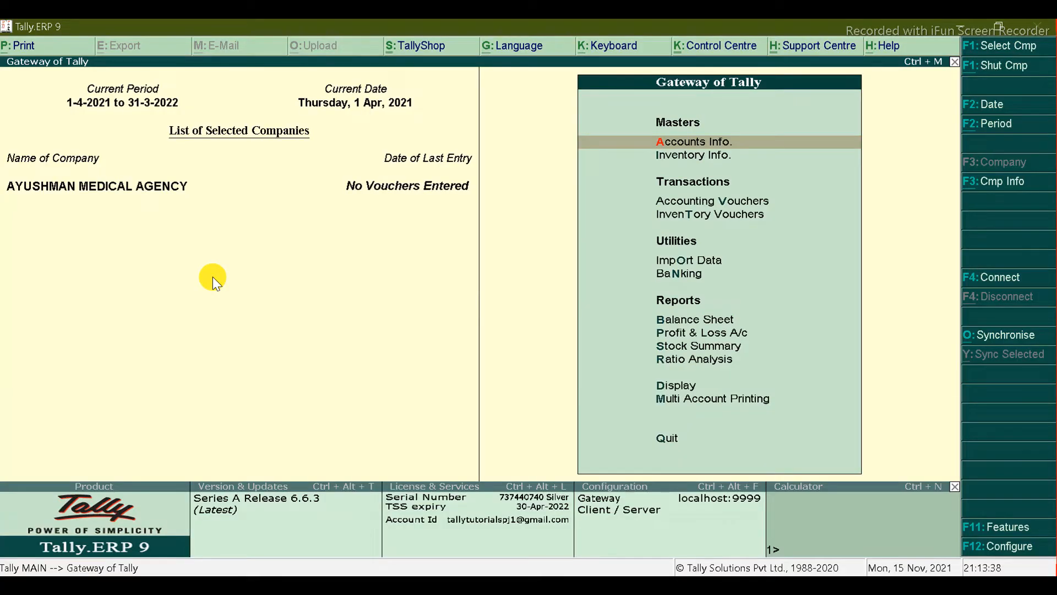
{"action": "key", "text": "Return"}
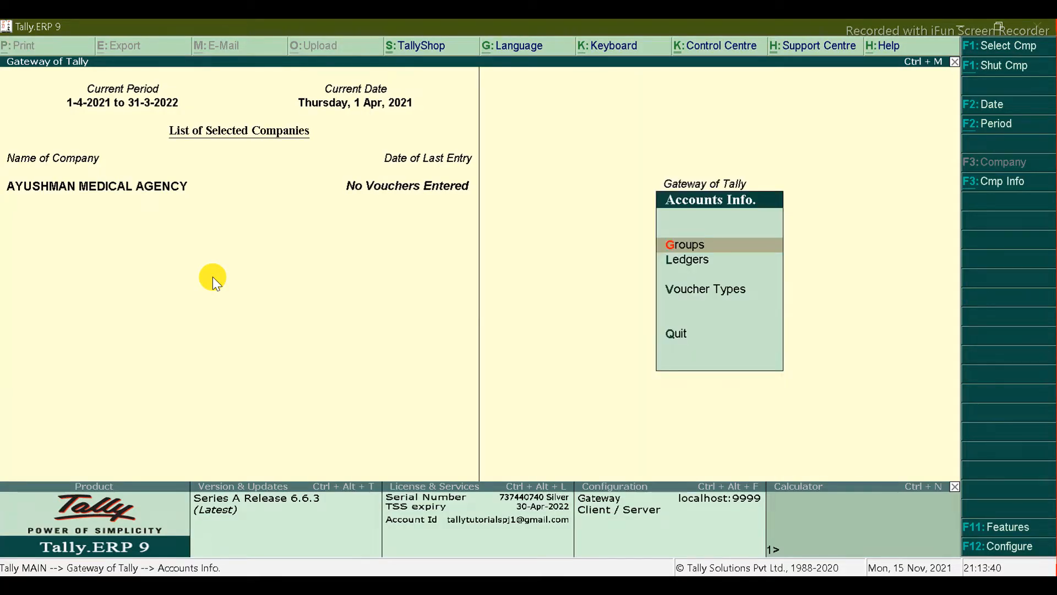
{"action": "key", "text": "Down"}
{"action": "key", "text": "Return"}
{"action": "key", "text": "Return"}
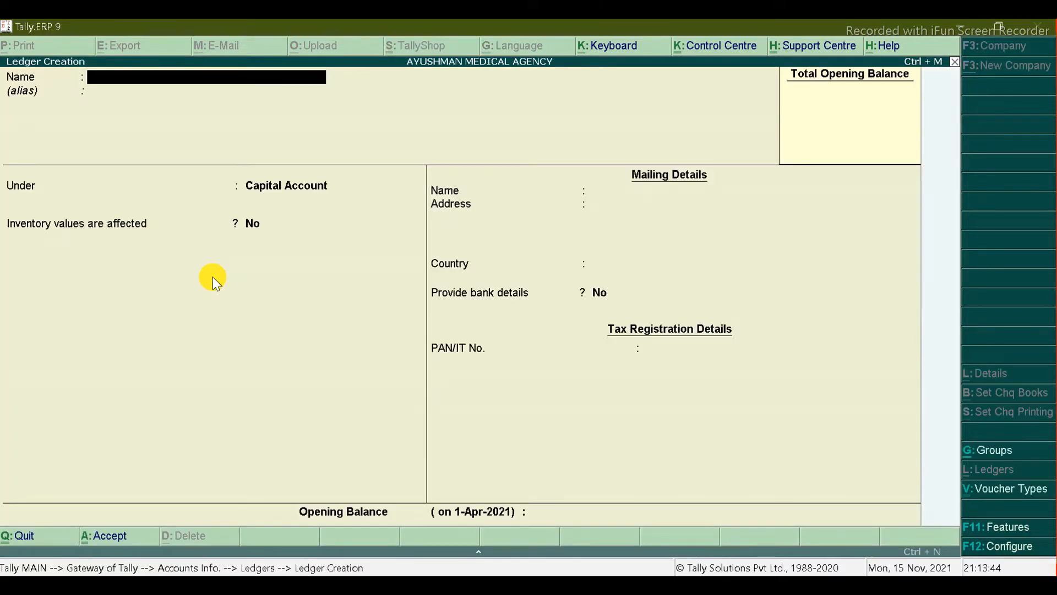
Step: Name the ledger after the first partner with a -PARTNER A/c suffix
{"action": "key", "text": "alt+Tab"}
{"action": "key", "text": "alt+Tab"}
{"action": "type", "text": "RAMESH"}
{"action": "left_click", "coordinate": [913, 565]}
{"action": "type", "text": "PARTNER"}
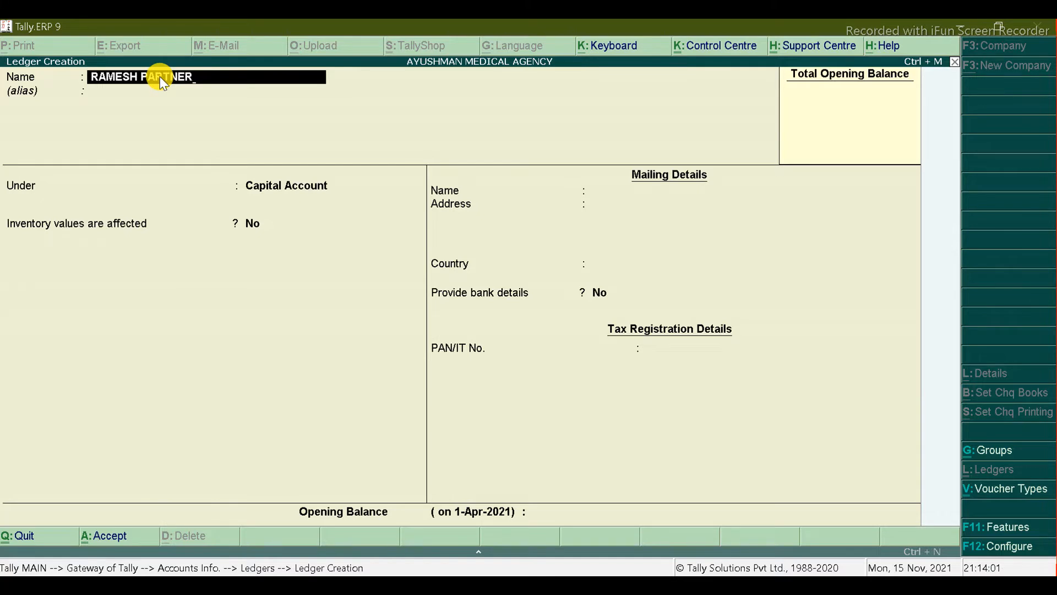
{"action": "left_click", "coordinate": [140, 74]}
{"action": "key", "text": "BackSpace"}
{"action": "key", "text": "BackSpace"}
{"action": "key", "text": "BackSpace"}
{"action": "key", "text": "BackSpace"}
{"action": "key", "text": "BackSpace"}
{"action": "key", "text": "BackSpace"}
{"action": "key", "text": "BackSpace"}
{"action": "type", "text": "RAMESH"}
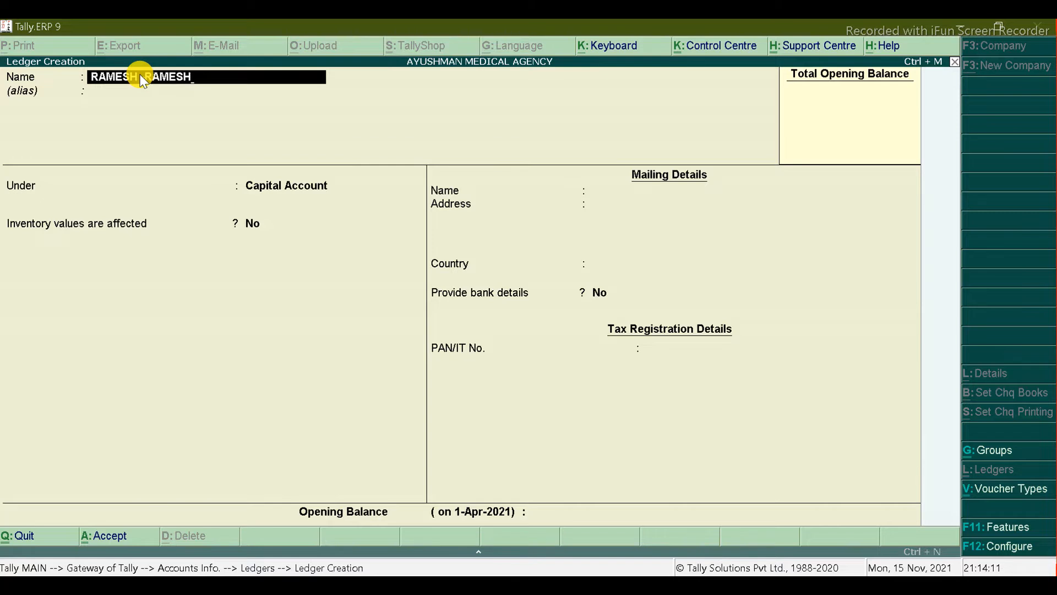
{"action": "key", "text": "BackSpace"}
{"action": "key", "text": "BackSpace"}
{"action": "key", "text": "BackSpace"}
{"action": "key", "text": "BackSpace"}
{"action": "key", "text": "BackSpace"}
{"action": "key", "text": "BackSpace"}
{"action": "type", "text": "PARTNET A/C"}
Step: Keep the ledger under Capital Account and bring up F11 Accounting Features
{"action": "key", "text": "Return"}
{"action": "key", "text": "Return"}
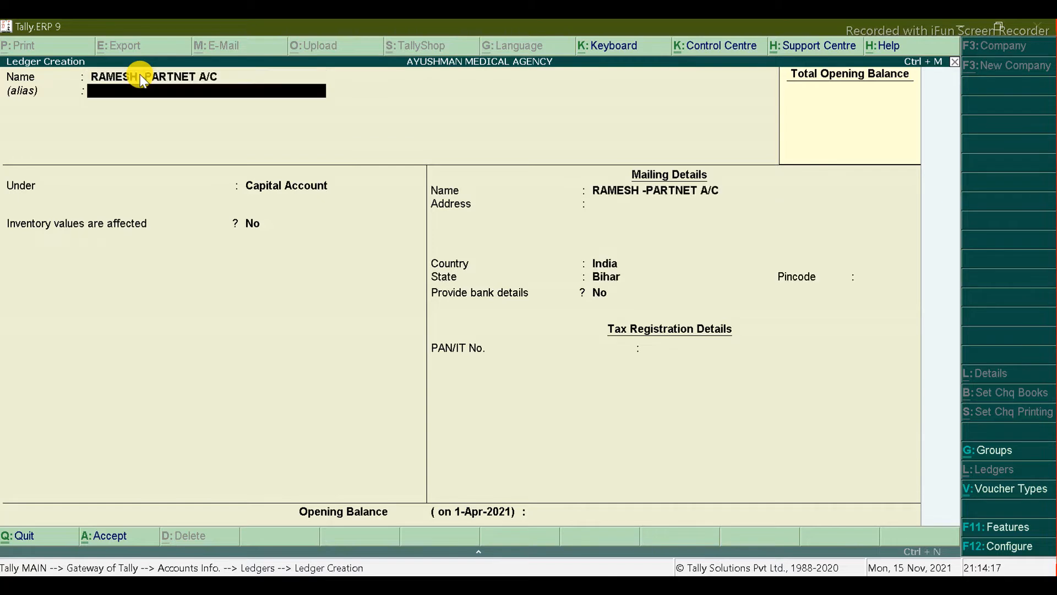
{"action": "key", "text": "Return"}
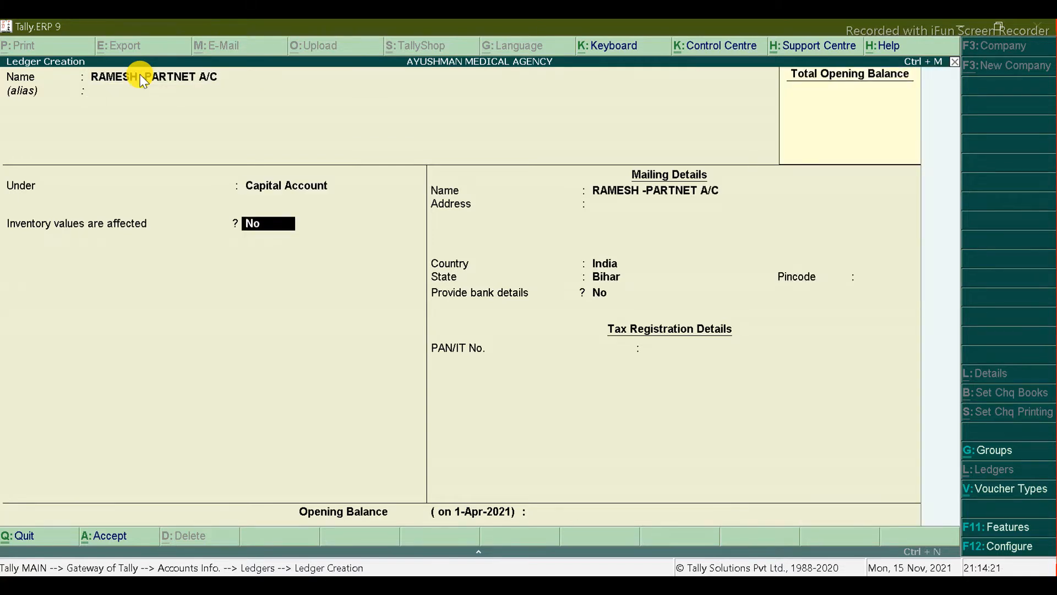
{"action": "key", "text": "Return"}
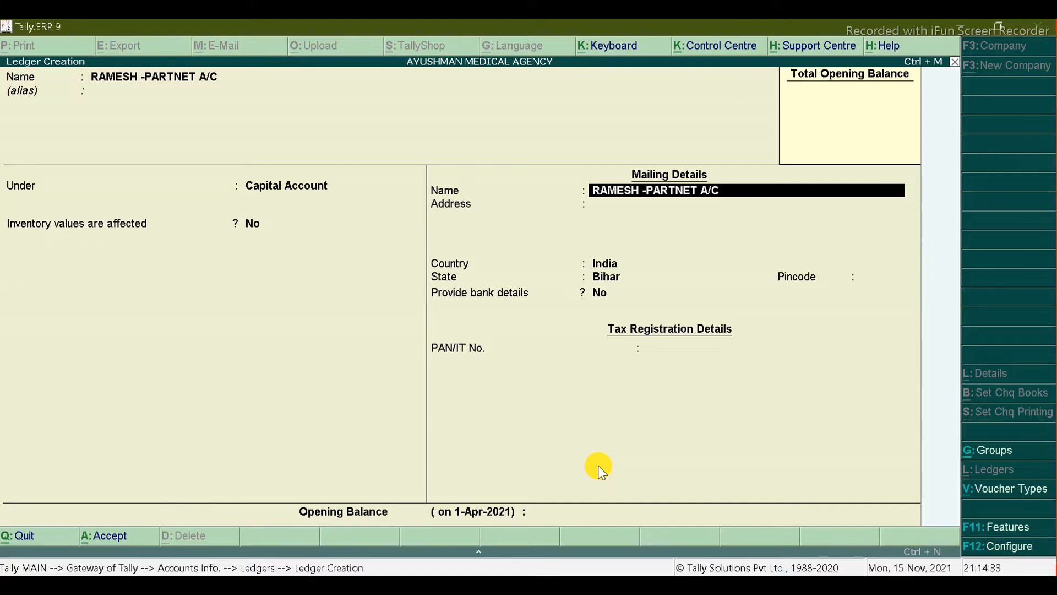
{"action": "left_click", "coordinate": [1005, 530]}
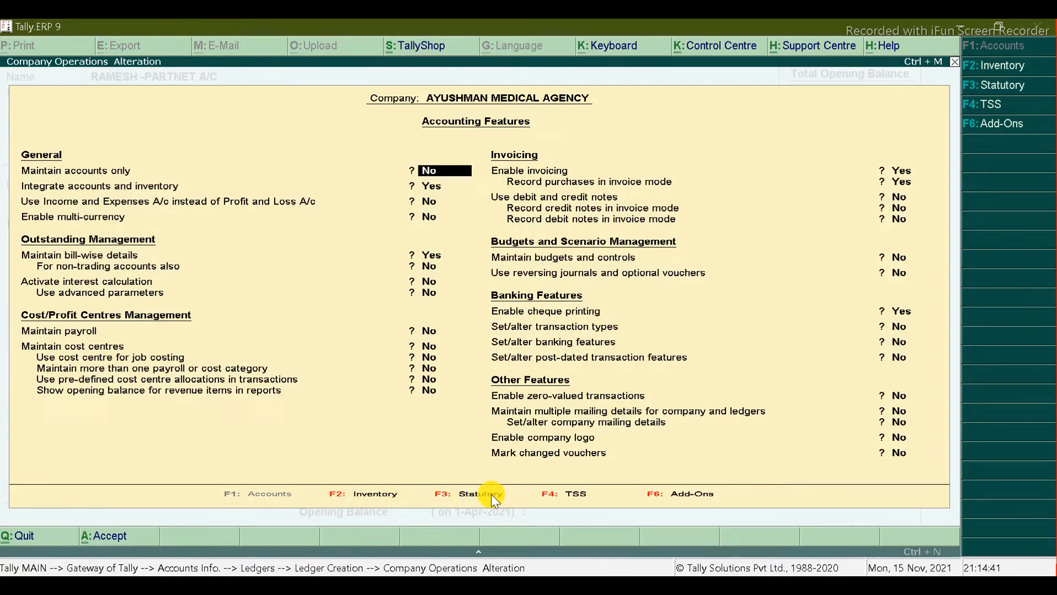
Step: Enable GST with Regular registration in Bihar and accept the statutory feature changes
{"action": "left_click", "coordinate": [445, 495]}
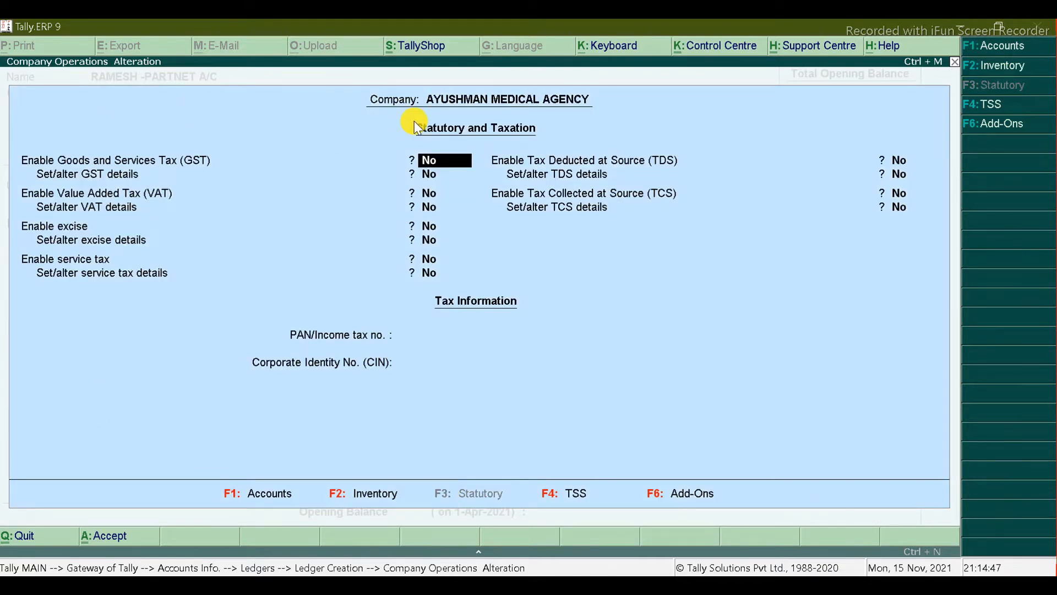
{"action": "type", "text": "Y"}
{"action": "key", "text": "Return"}
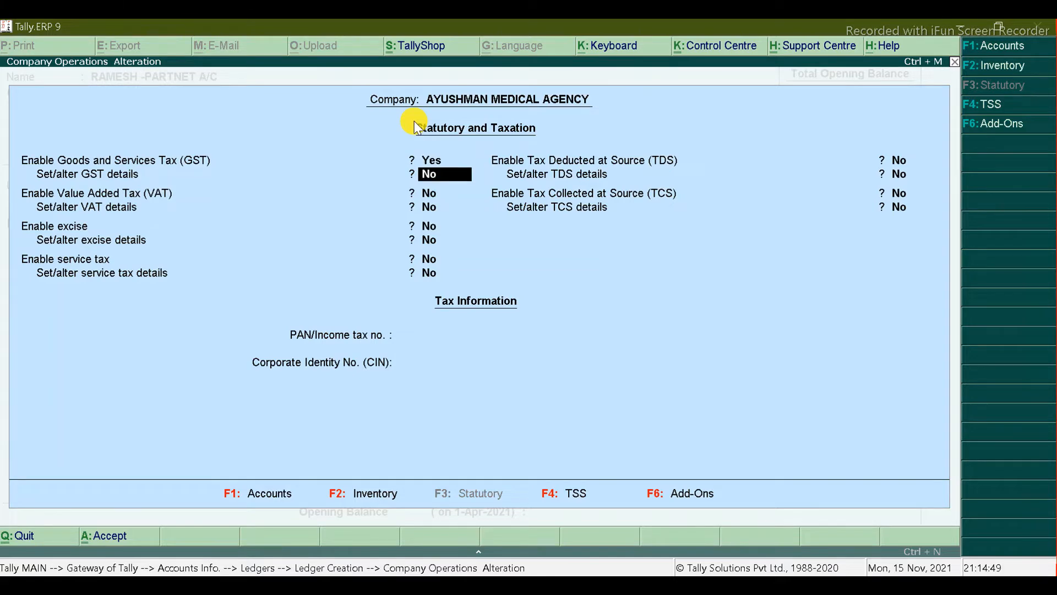
{"action": "type", "text": "Y"}
{"action": "key", "text": "Return"}
{"action": "key", "text": "Return"}
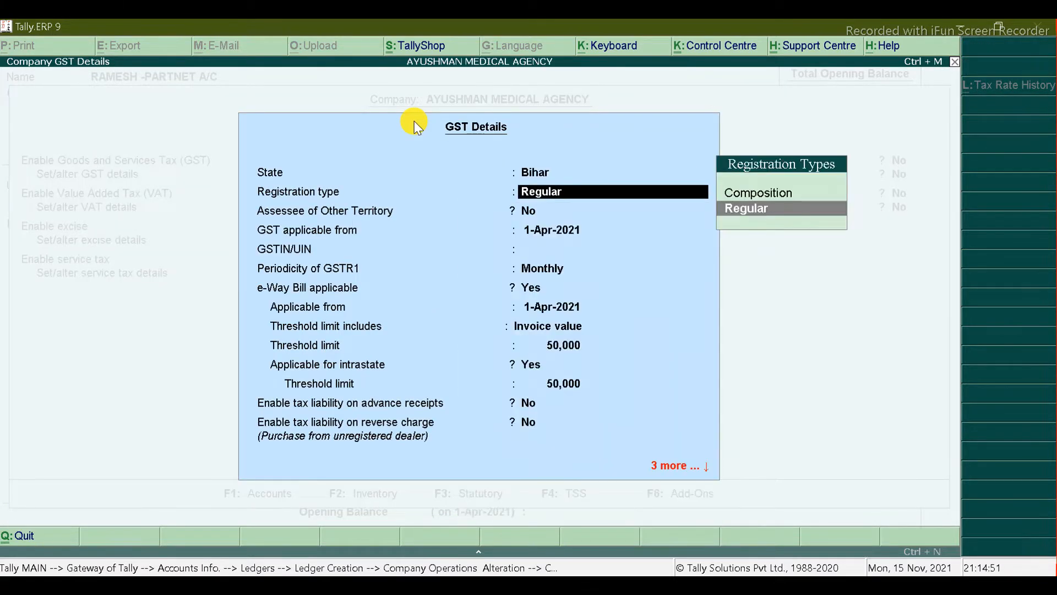
{"action": "key", "text": "Return"}
{"action": "key", "text": "Return"}
{"action": "key", "text": "Return"}
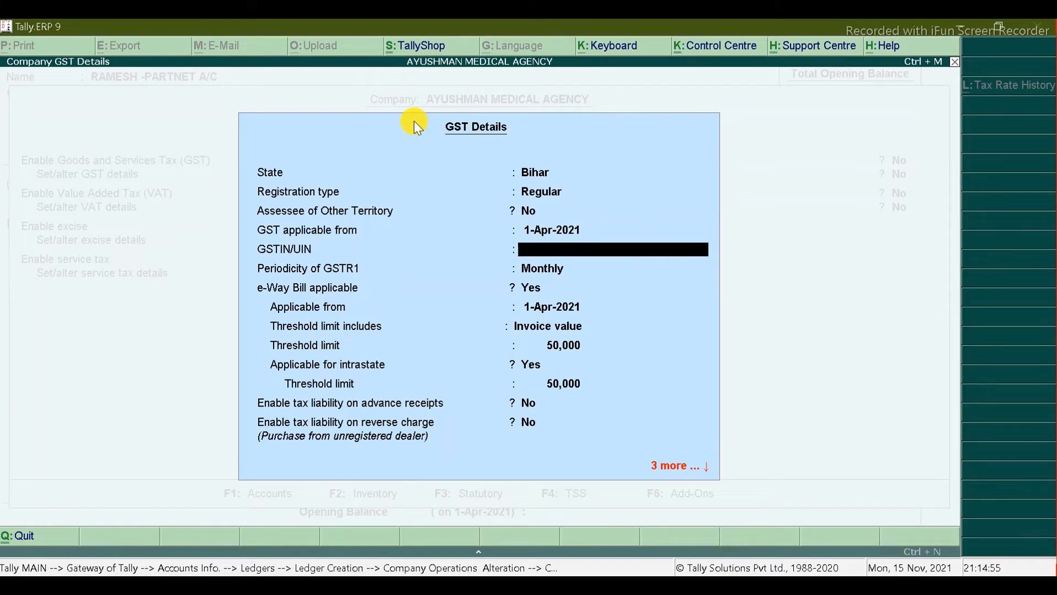
{"action": "key", "text": "ctrl+a"}
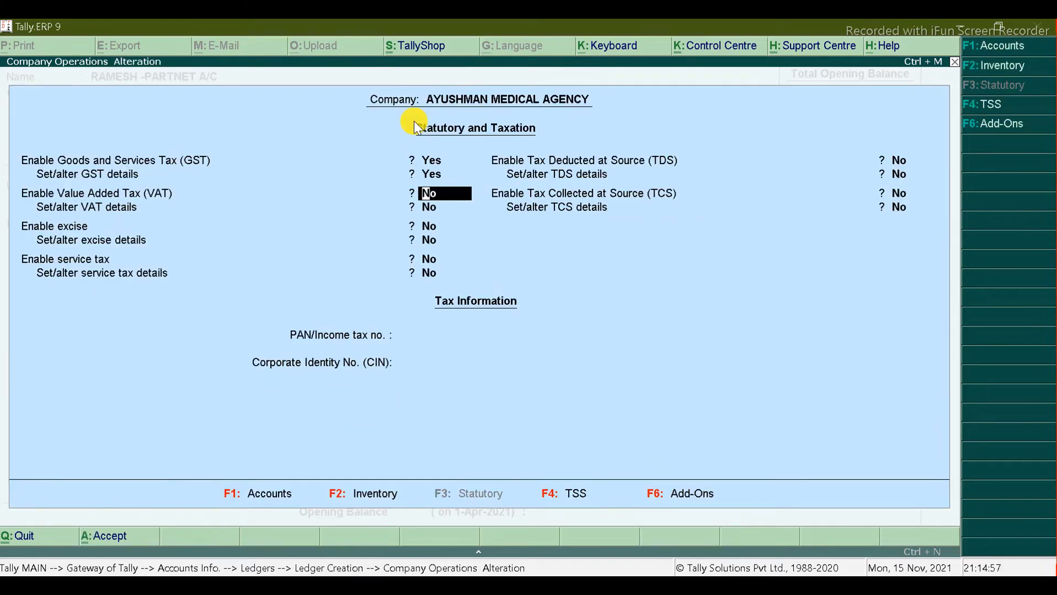
{"action": "left_click", "coordinate": [414, 121]}
{"action": "key", "text": "ctrl+a"}
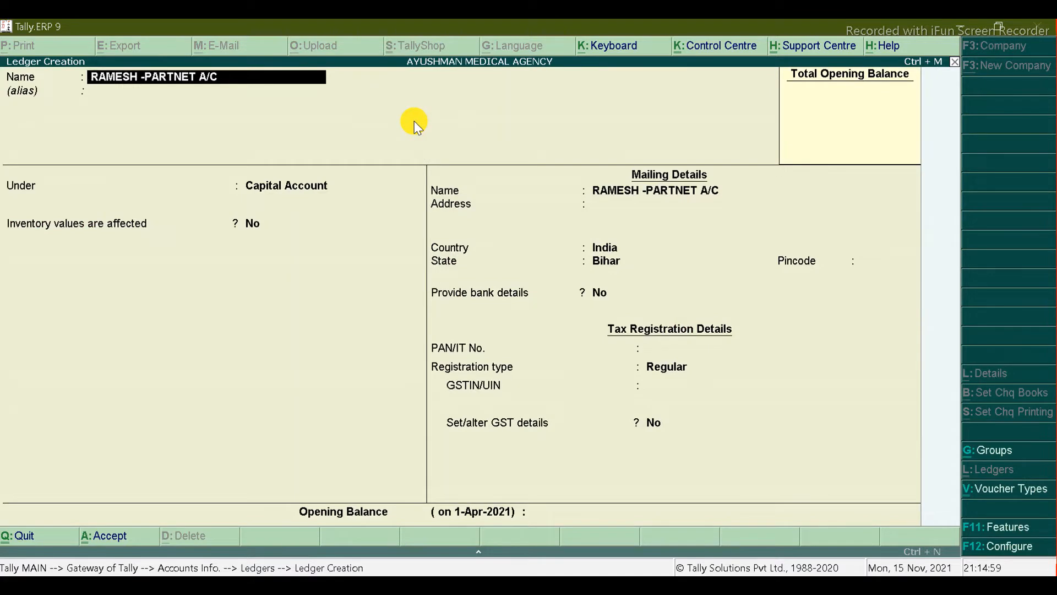
Step: Keep Regular registration with blank PAN and GSTIN, then save the first partner's capital ledger
{"action": "key", "text": "Return"}
{"action": "key", "text": "Return"}
{"action": "key", "text": "Return"}
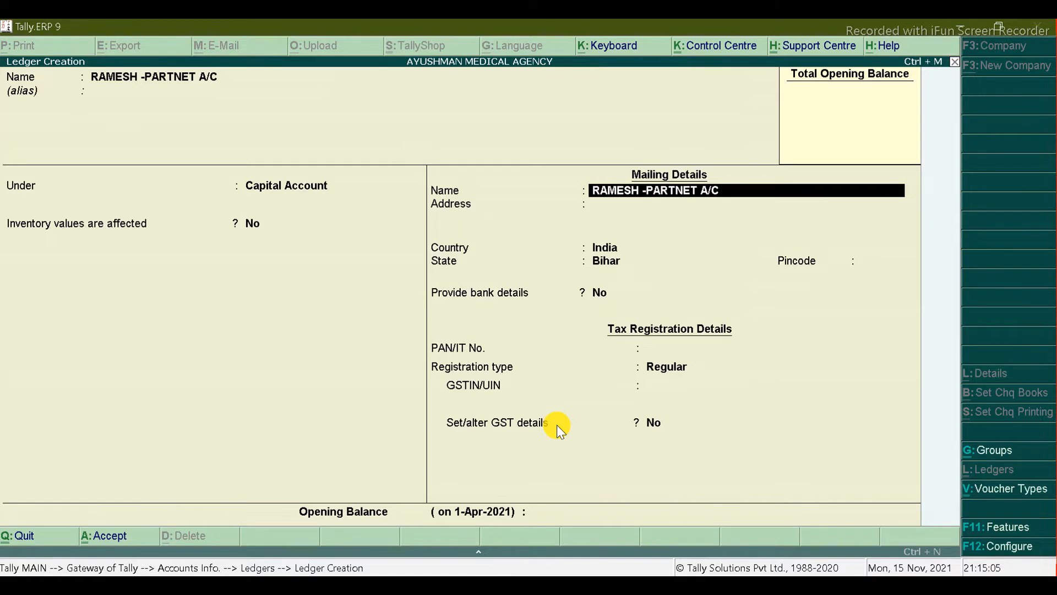
{"action": "left_click", "coordinate": [194, 78]}
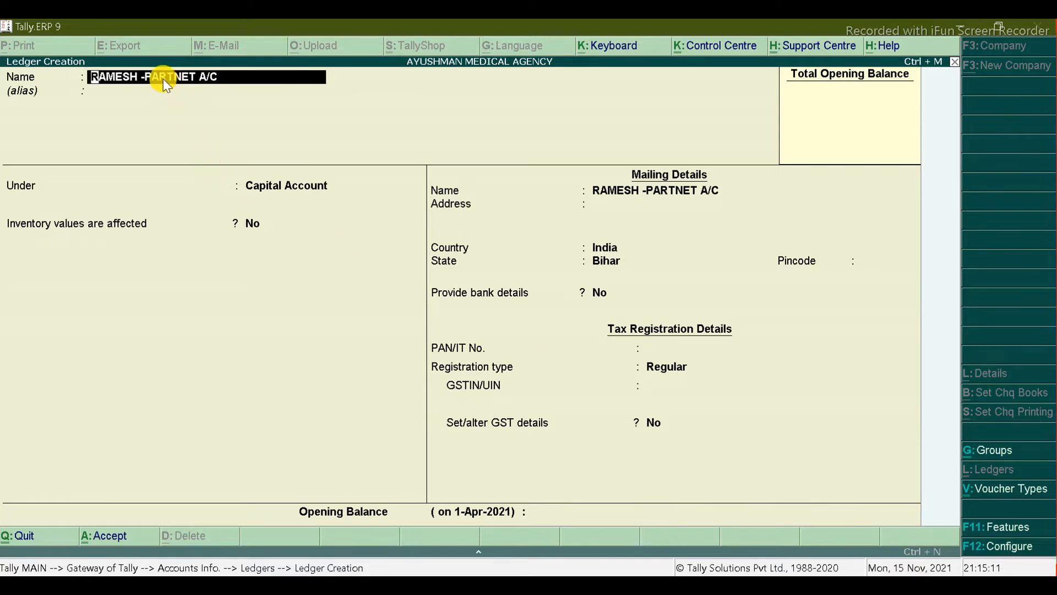
{"action": "left_click", "coordinate": [194, 78]}
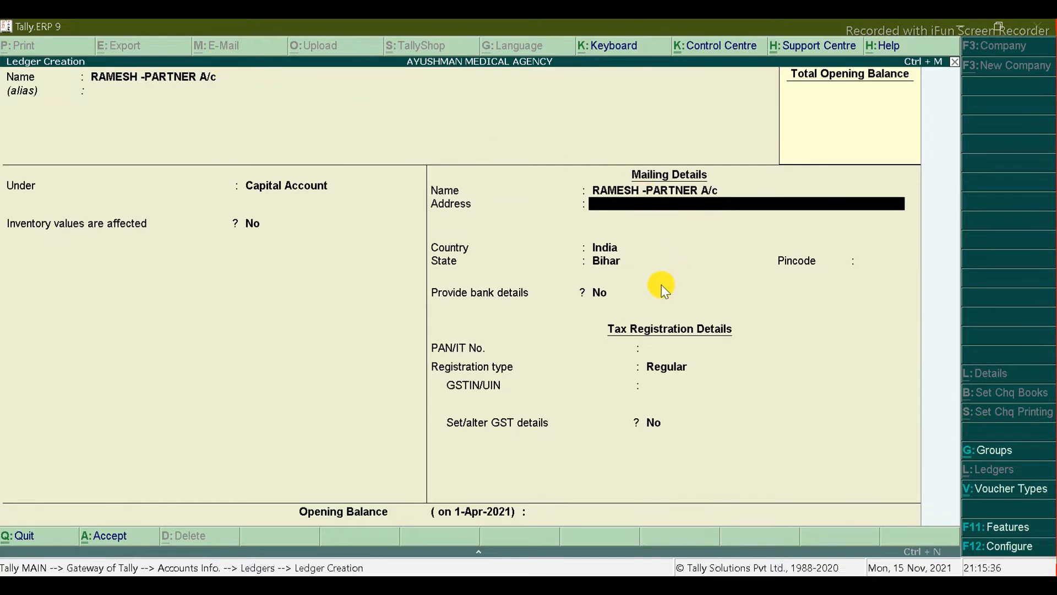
{"action": "key", "text": "Return"}
{"action": "key", "text": "Return"}
{"action": "key", "text": "Return"}
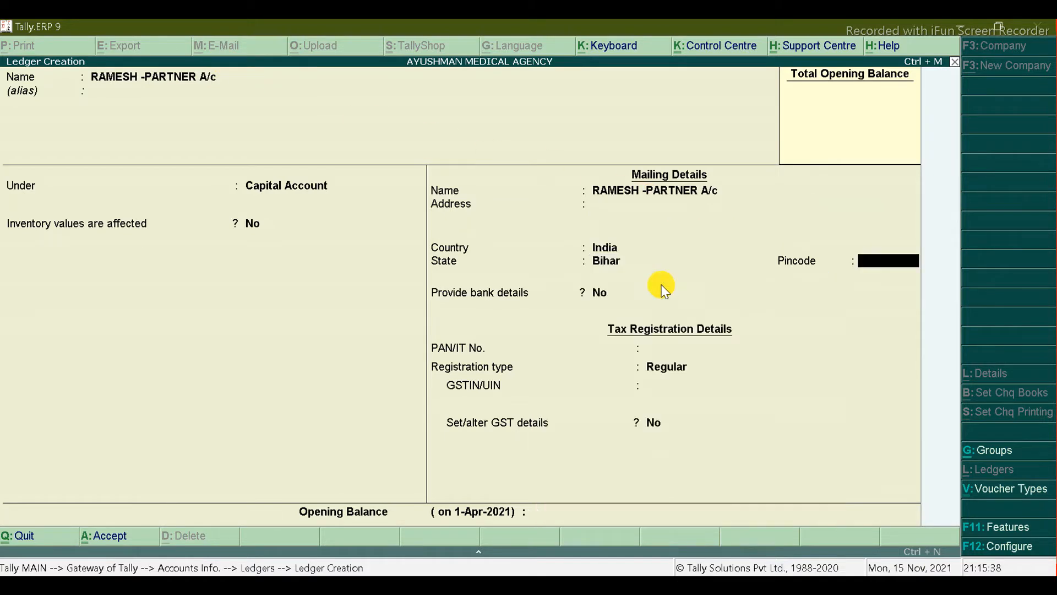
{"action": "key", "text": "Return"}
{"action": "key", "text": "Return"}
{"action": "key", "text": "Return"}
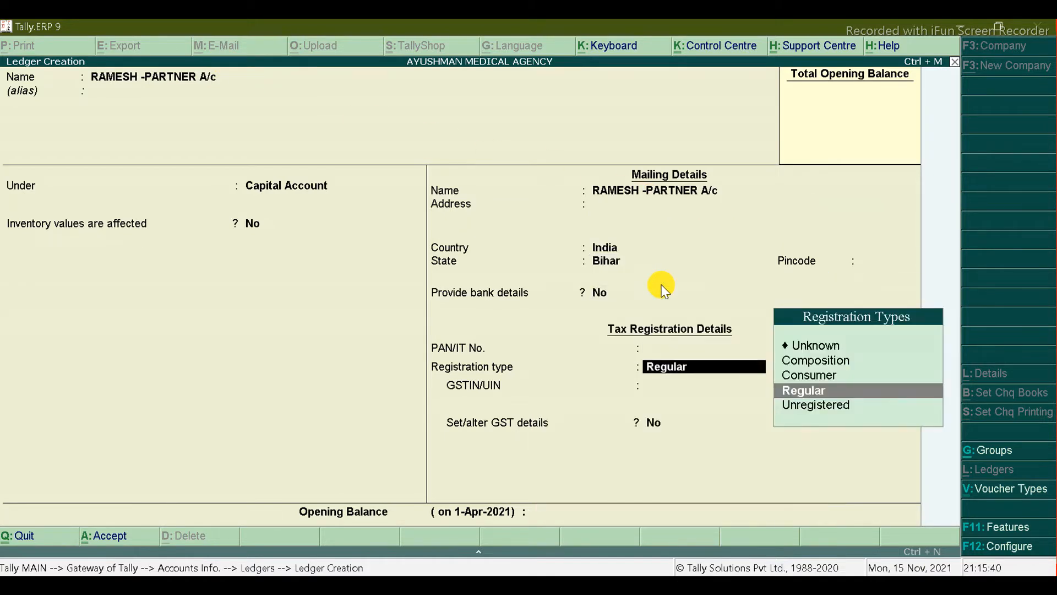
{"action": "key", "text": "BackSpace"}
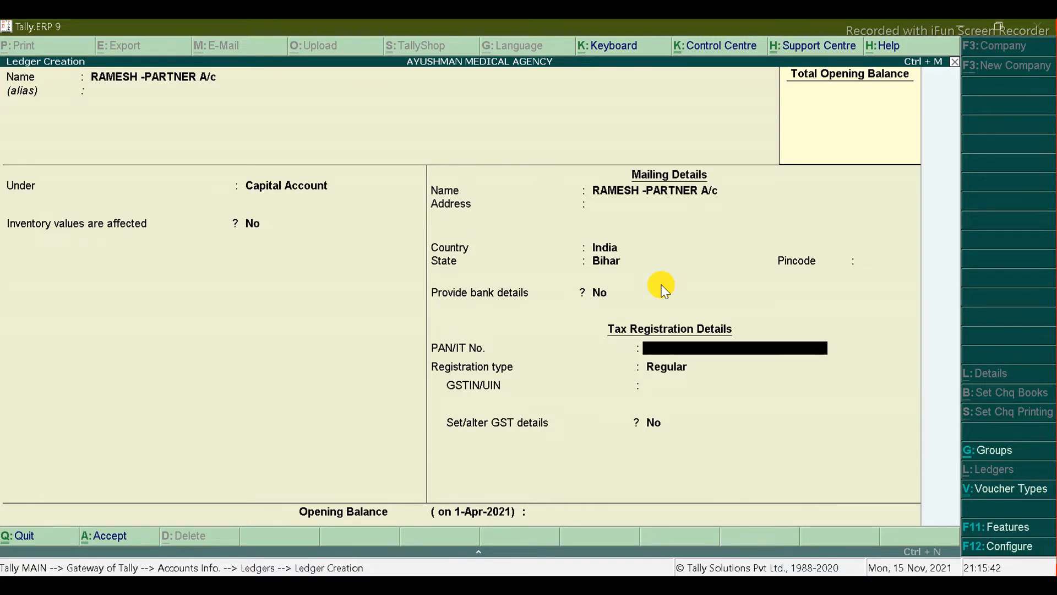
{"action": "key", "text": "Return"}
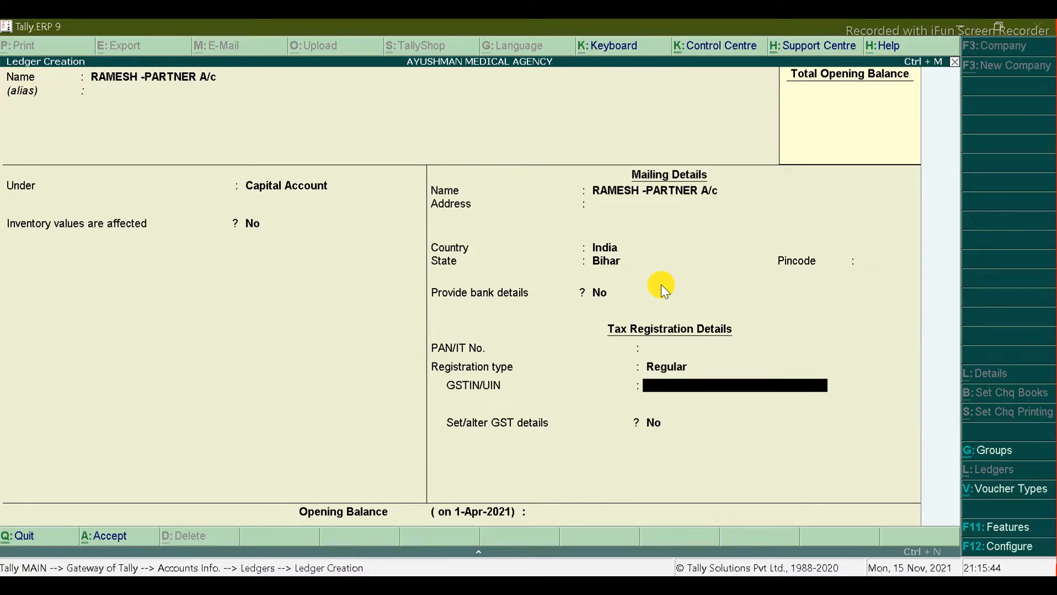
{"action": "key", "text": "Return"}
{"action": "key", "text": "Return"}
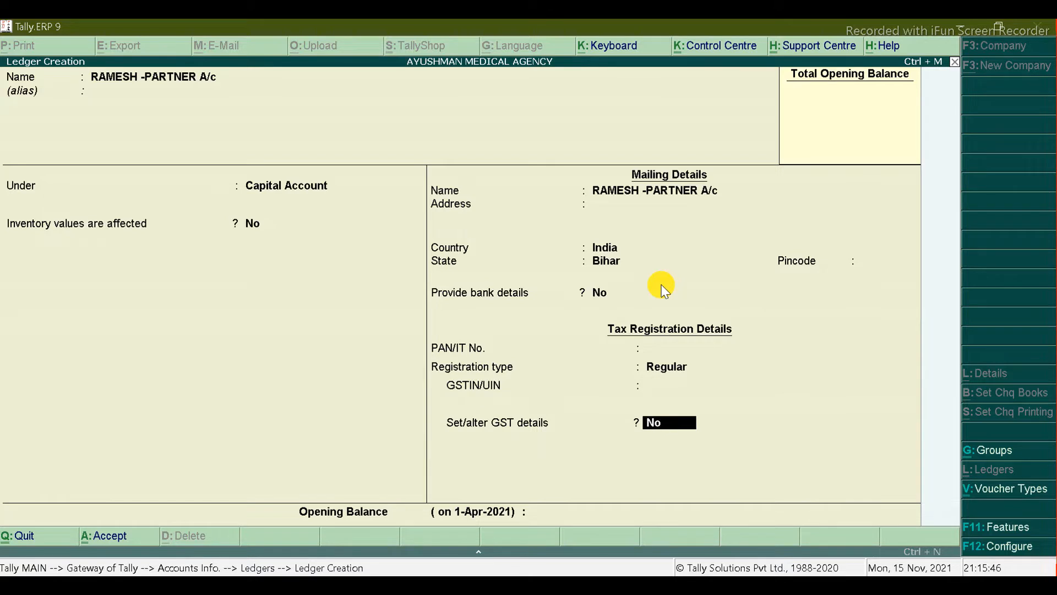
{"action": "key", "text": "ctrl+a"}
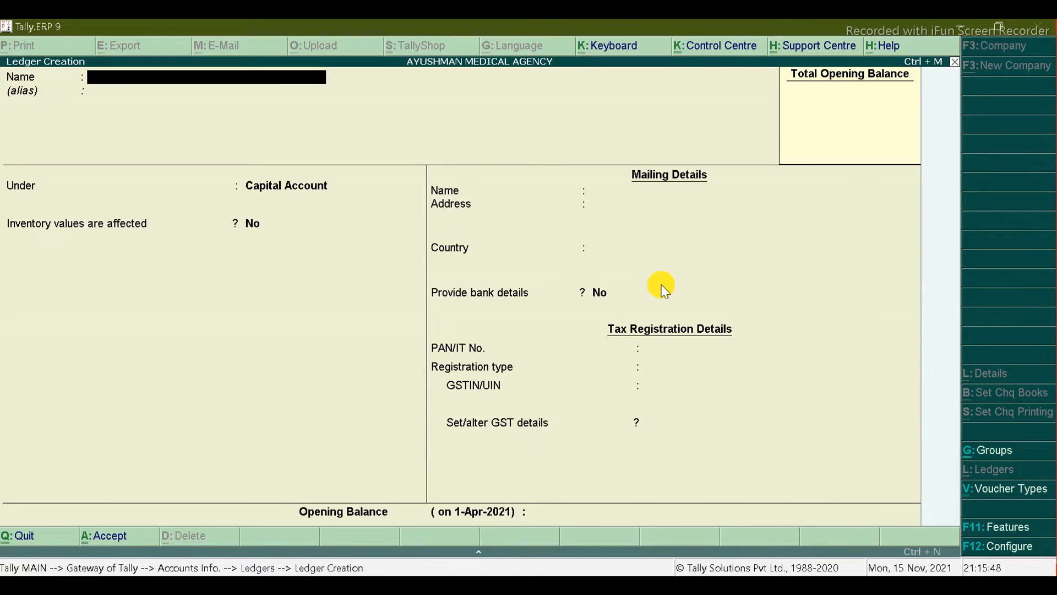
{"action": "key", "text": "alt+Tab"}
{"action": "key", "text": "alt+Tab"}
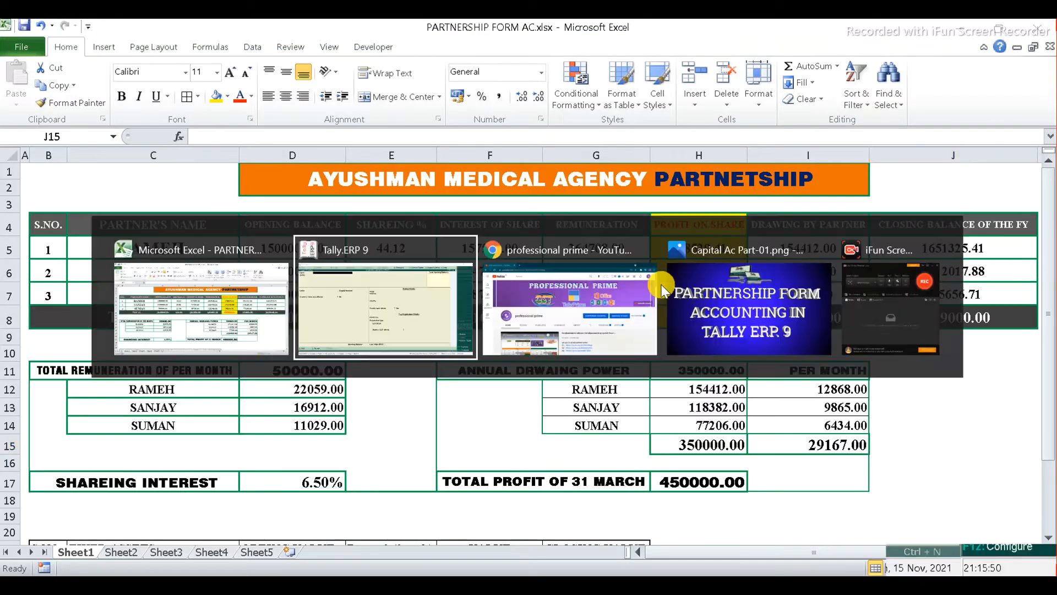
Step: Create and save the second partner's -PARTNER A/c ledger under Capital Account
{"action": "type", "text": "SANJAY"}
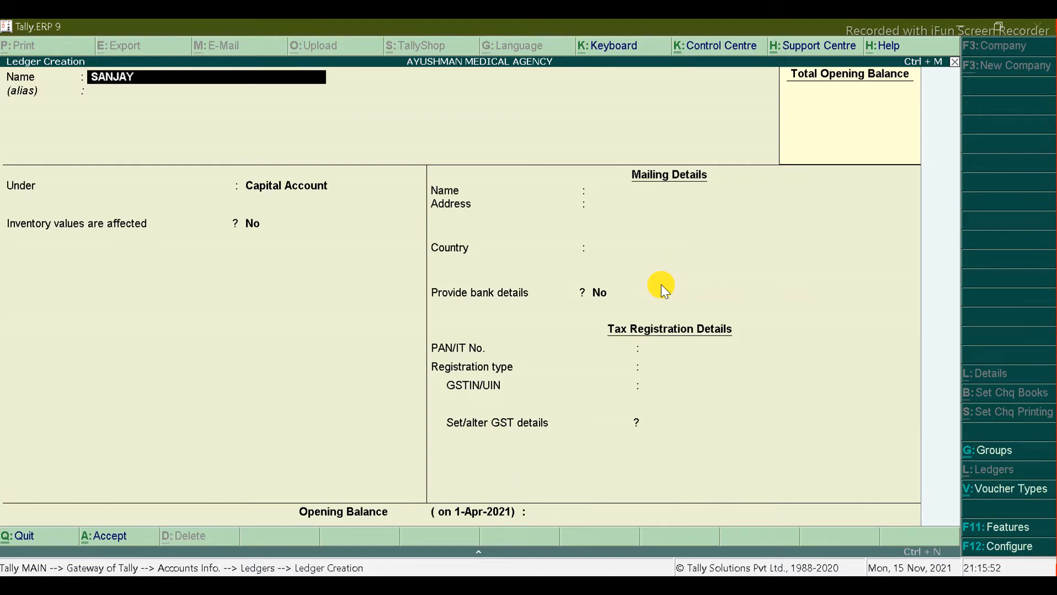
{"action": "type", "text": " -PARTNER A/c"}
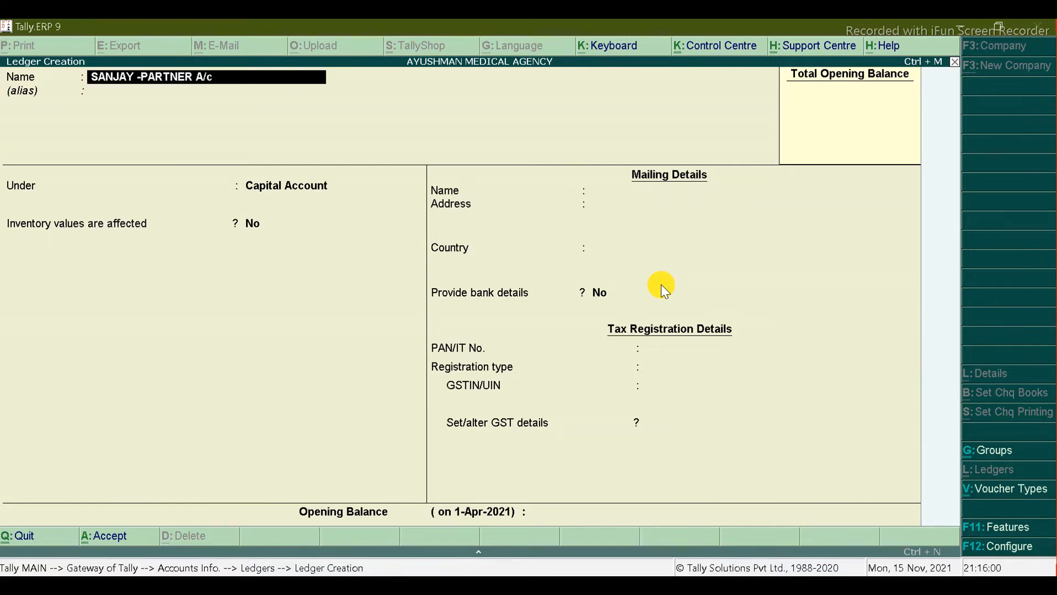
{"action": "key", "text": "Return"}
{"action": "key", "text": "Return"}
{"action": "key", "text": "Return"}
{"action": "key", "text": "Return"}
{"action": "key", "text": "Return"}
{"action": "key", "text": "Return"}
{"action": "key", "text": "Return"}
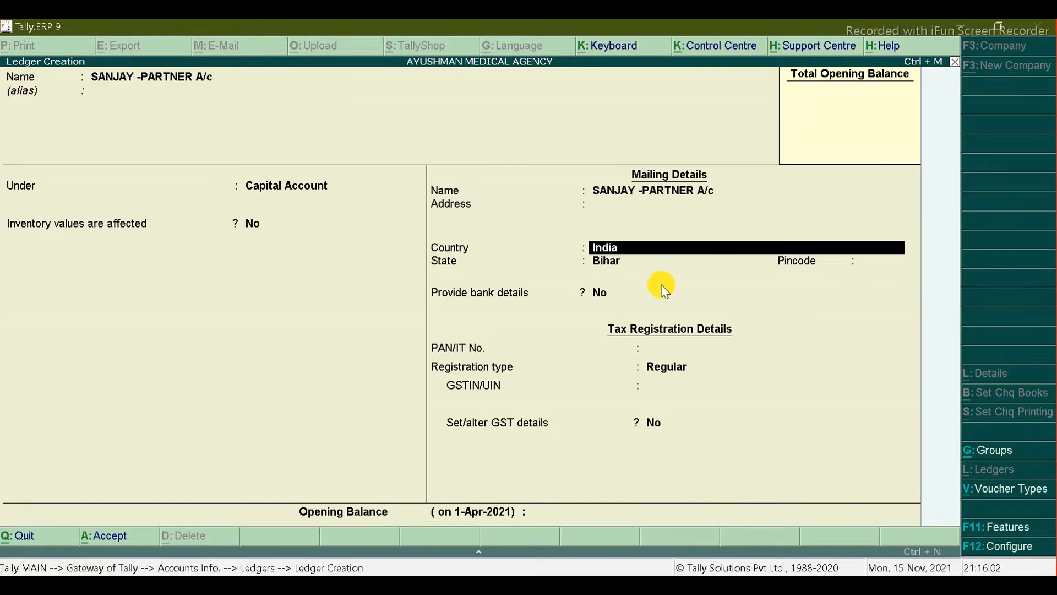
{"action": "key", "text": "ctrl+a"}
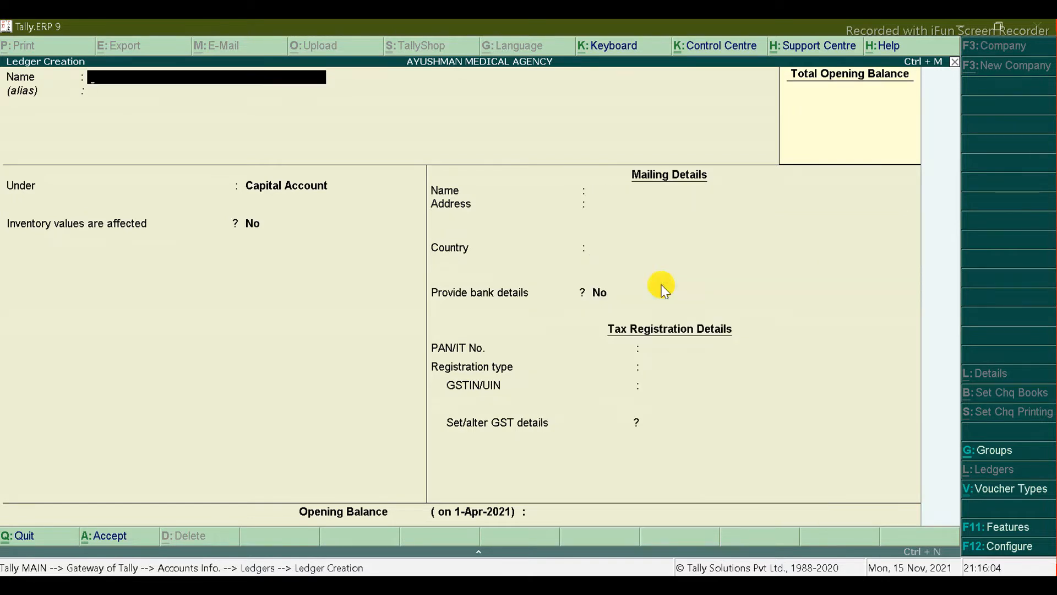
Step: Create and save the third partner's -PARTNER A/C ledger under Capital Account
{"action": "key", "text": "alt+Tab"}
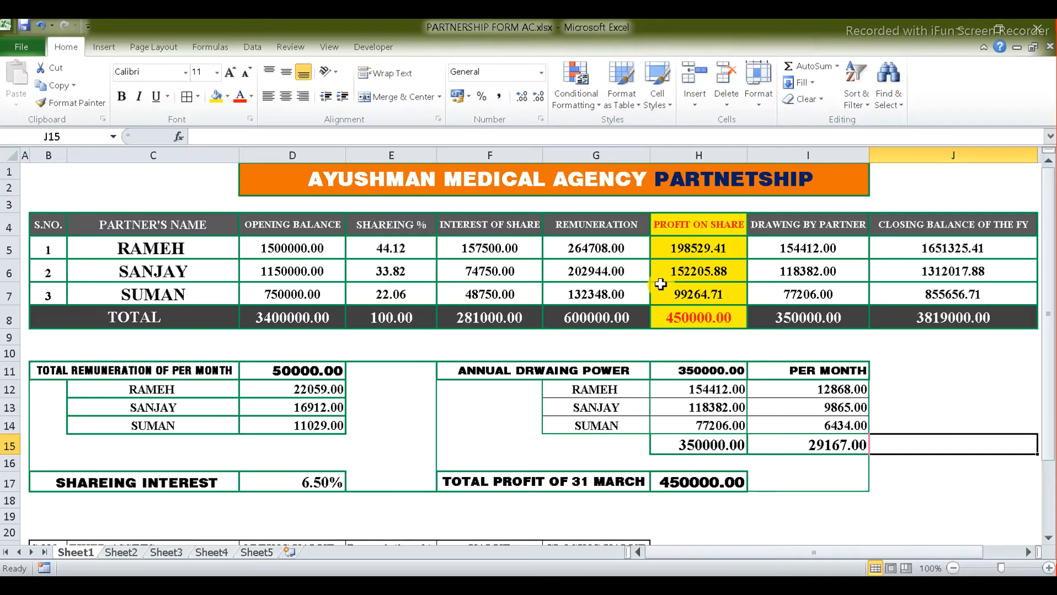
{"action": "key", "text": "alt+Tab"}
{"action": "type", "text": "SUMAN"}
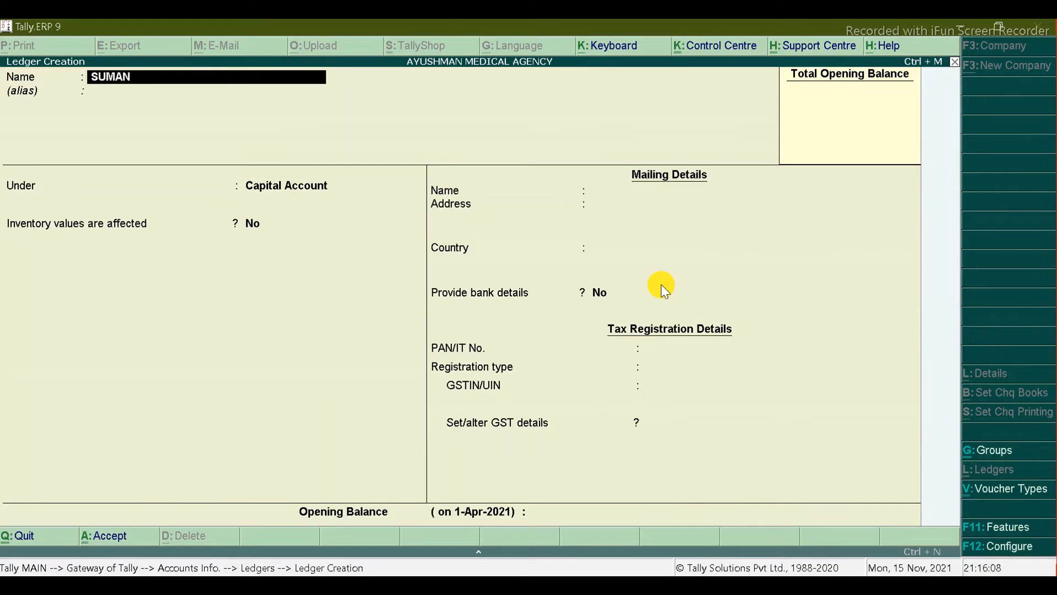
{"action": "type", "text": " -PARTNER A/C"}
{"action": "key", "text": "Return"}
{"action": "key", "text": "Return"}
{"action": "key", "text": "Return"}
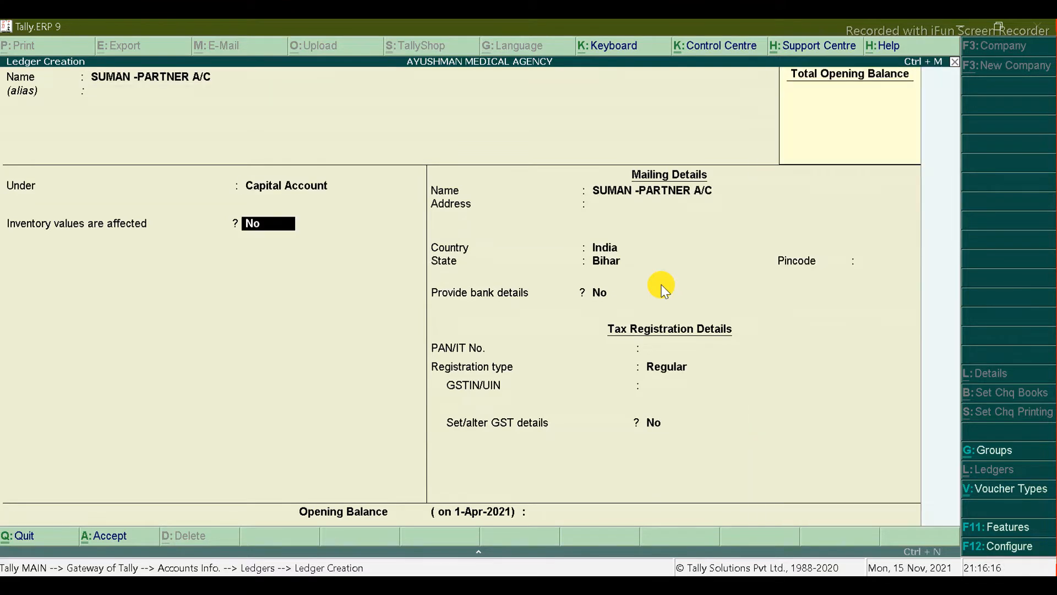
{"action": "key", "text": "ctrl+a"}
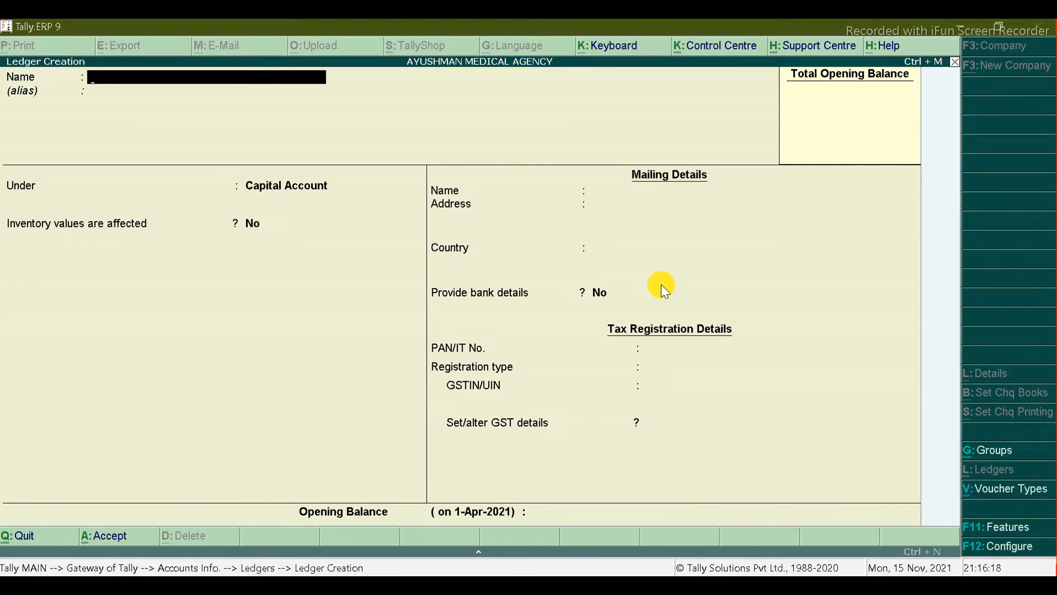
Step: Check the first partner's 1500000 opening balance in Excel cell D5, then quit Ledger Creation to Gateway of Tally
{"action": "key", "text": "alt+Tab"}
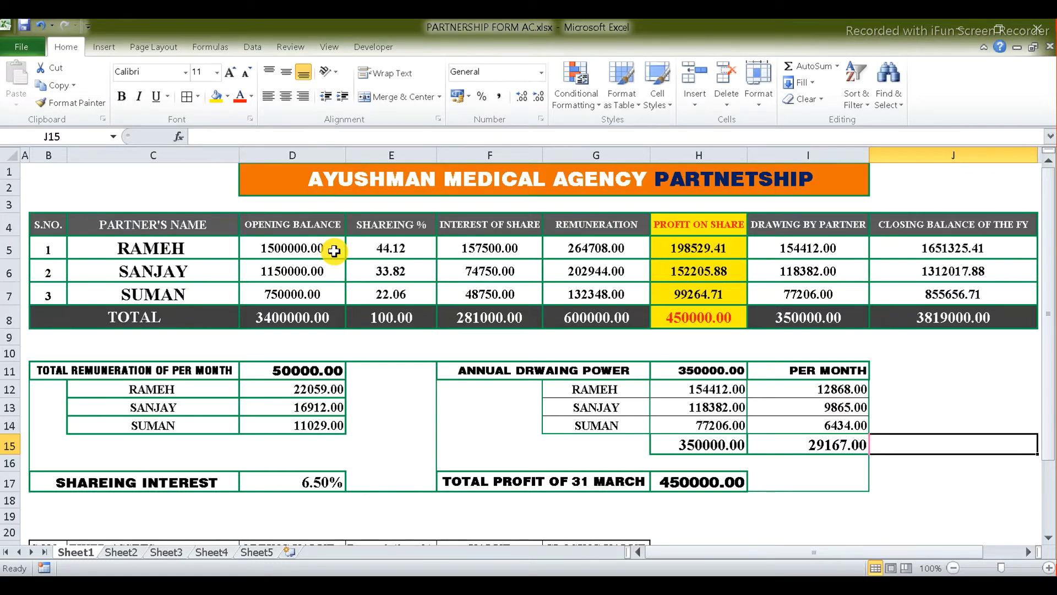
{"action": "left_click", "coordinate": [287, 252]}
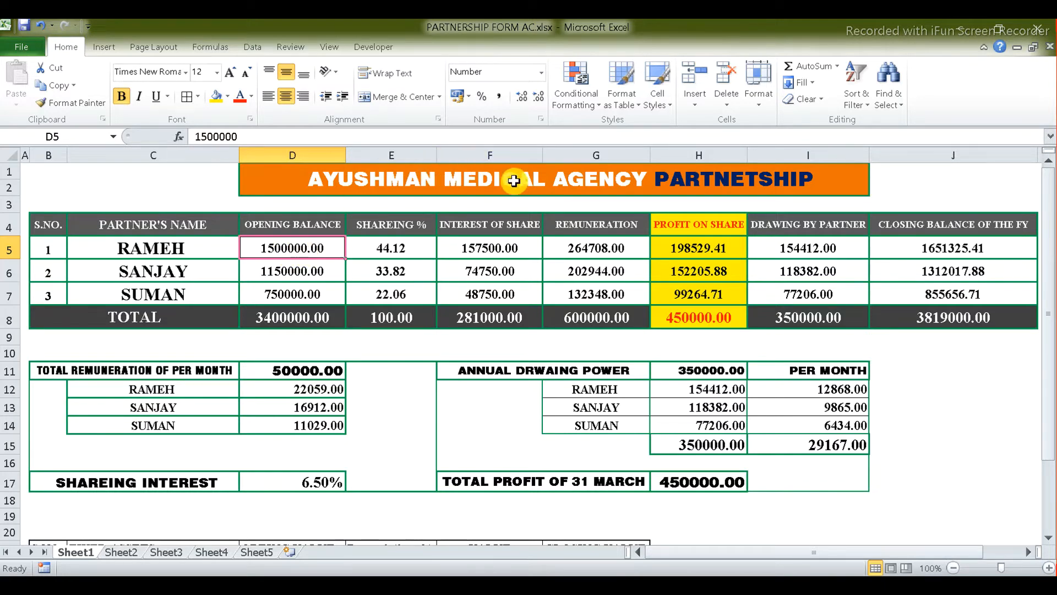
{"action": "key", "text": "alt+Tab"}
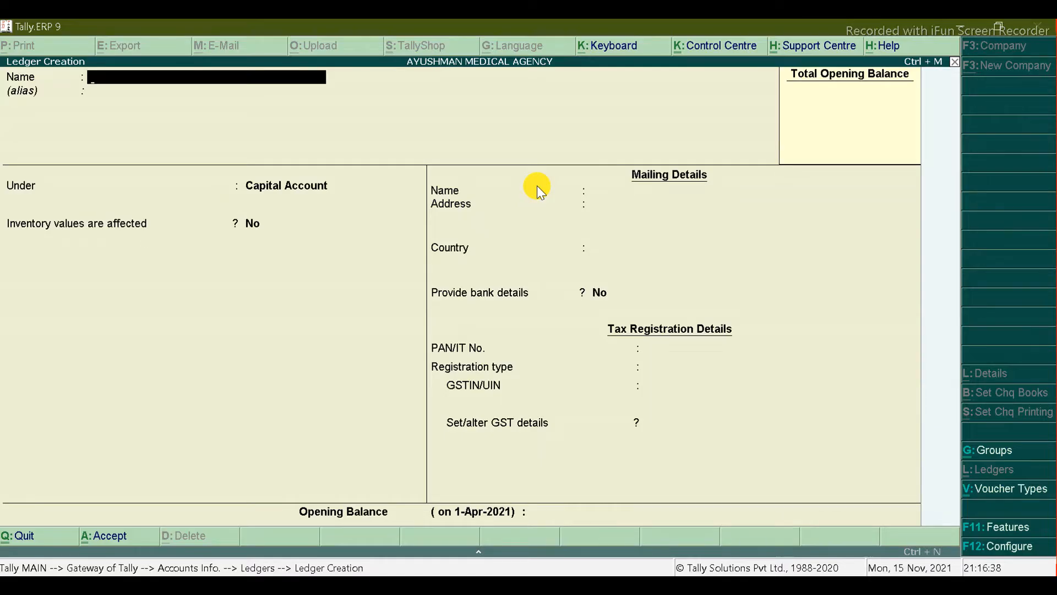
{"action": "key", "text": "Escape"}
{"action": "key", "text": "Escape"}
{"action": "key", "text": "Escape"}
{"action": "key", "text": "Escape"}
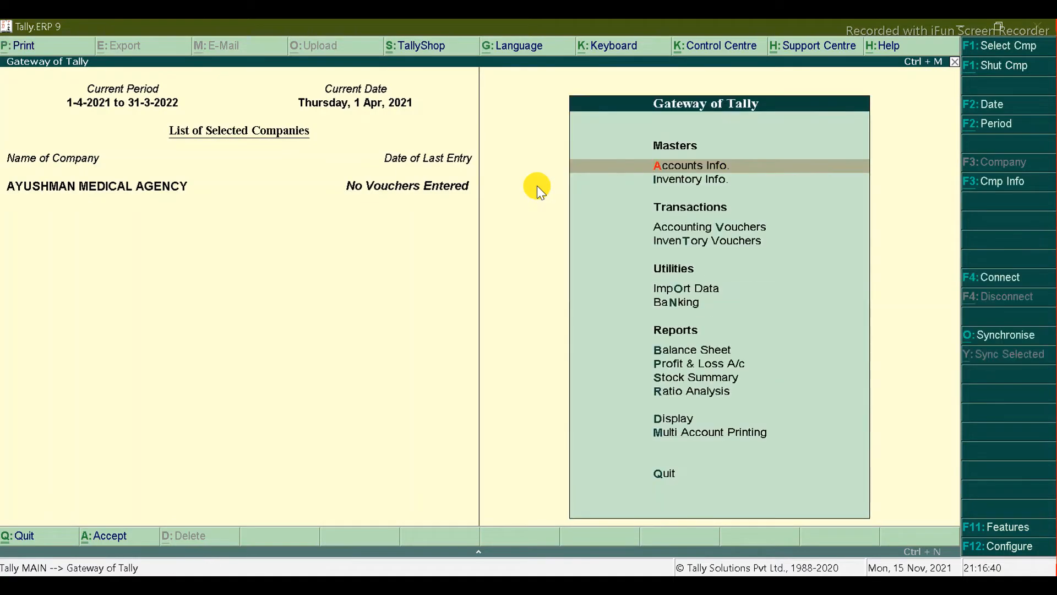
{"action": "key", "text": "alt+Tab"}
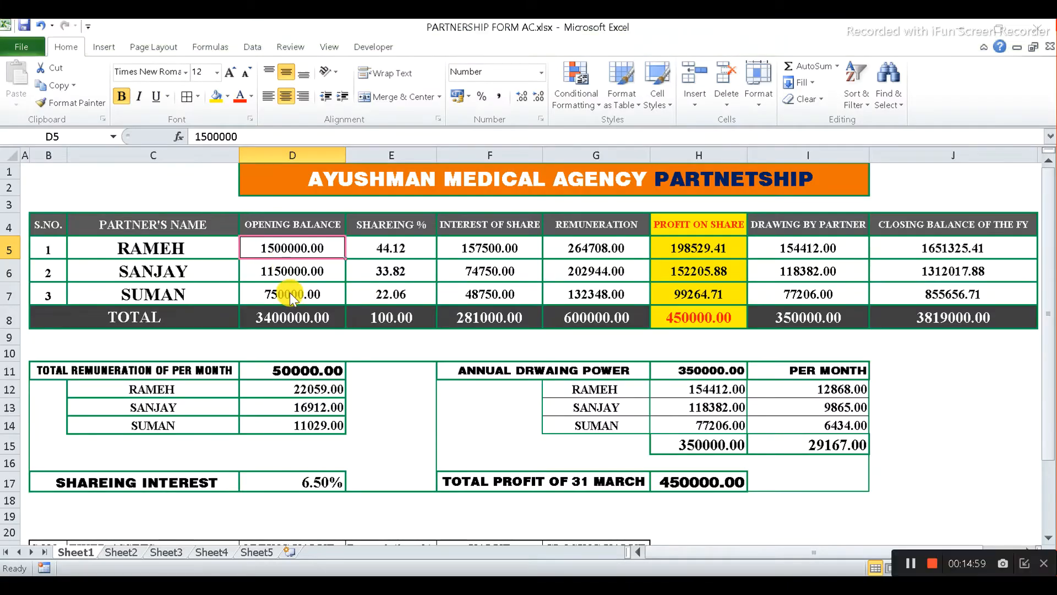
Step: Start Receipt voucher No. 1 in Accounting Vouchers, dated 10-Apr-2021
{"action": "key", "text": "alt+Tab"}
{"action": "key", "text": "v"}
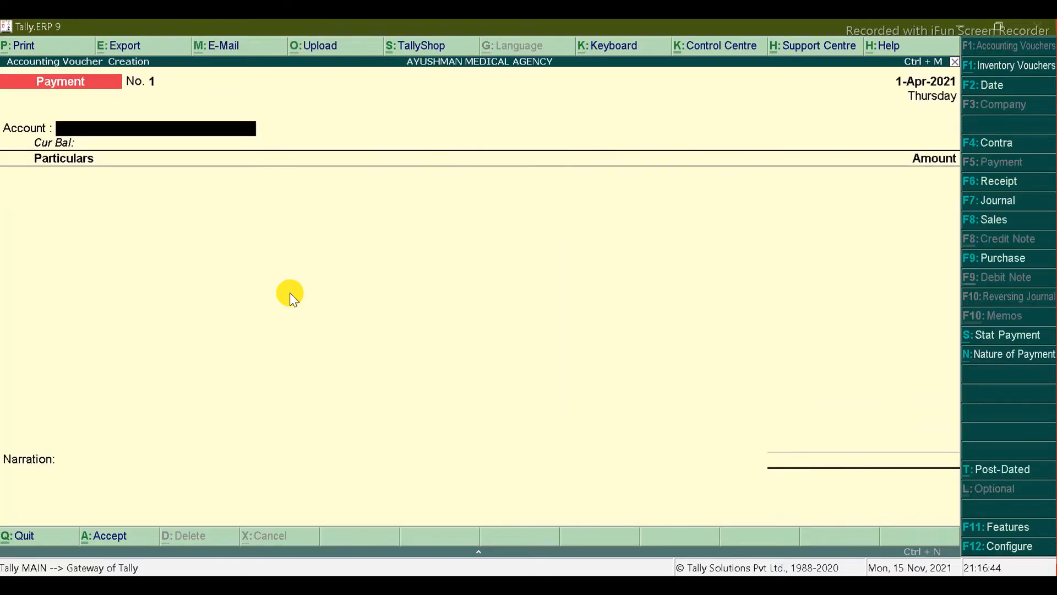
{"action": "left_click", "coordinate": [992, 182]}
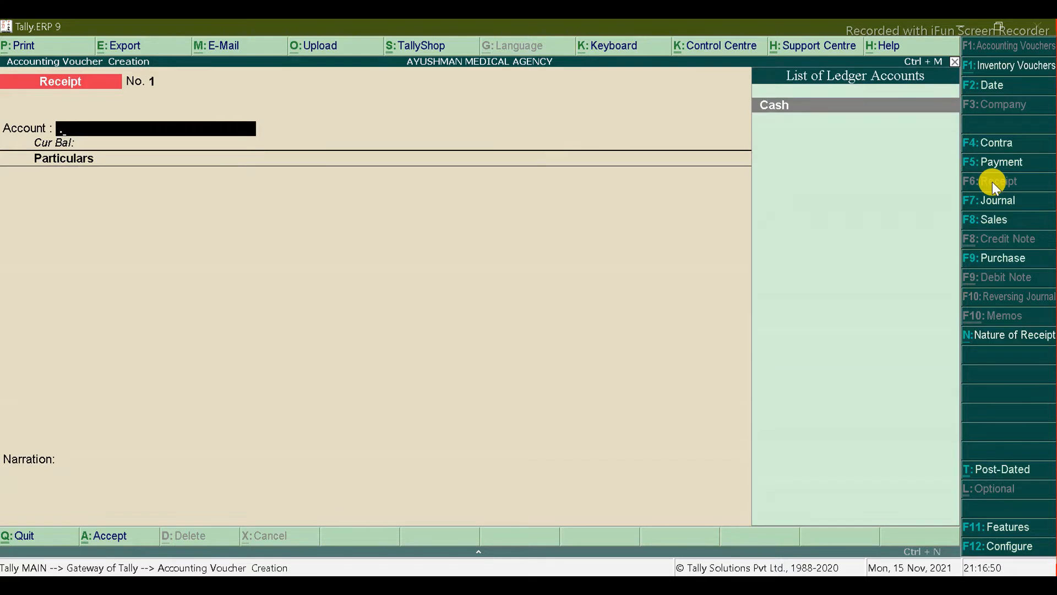
{"action": "key", "text": "F2"}
{"action": "type", "text": "10"}
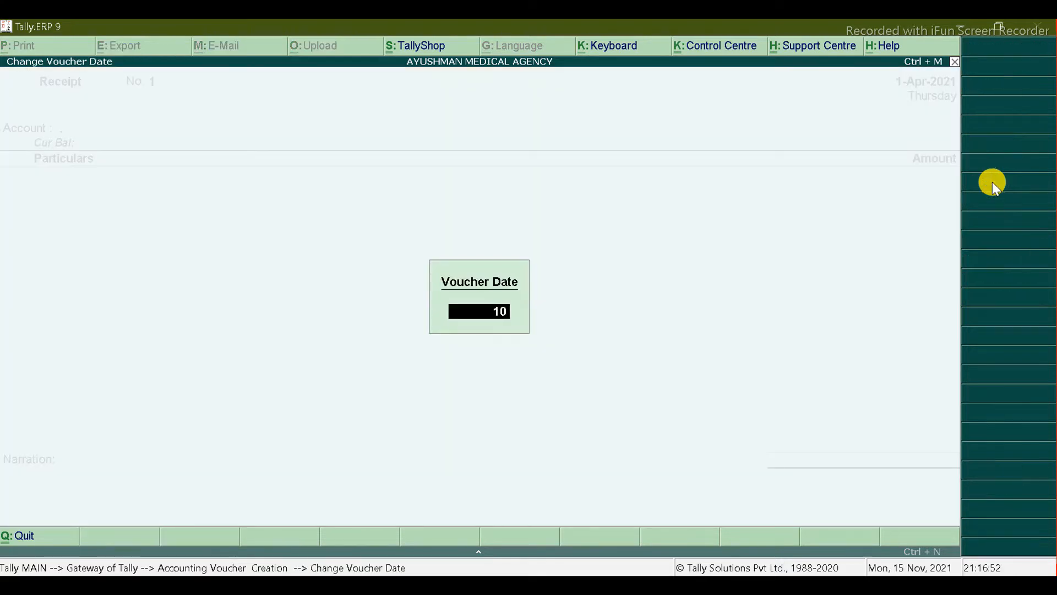
{"action": "type", "text": "-4"}
{"action": "key", "text": "Return"}
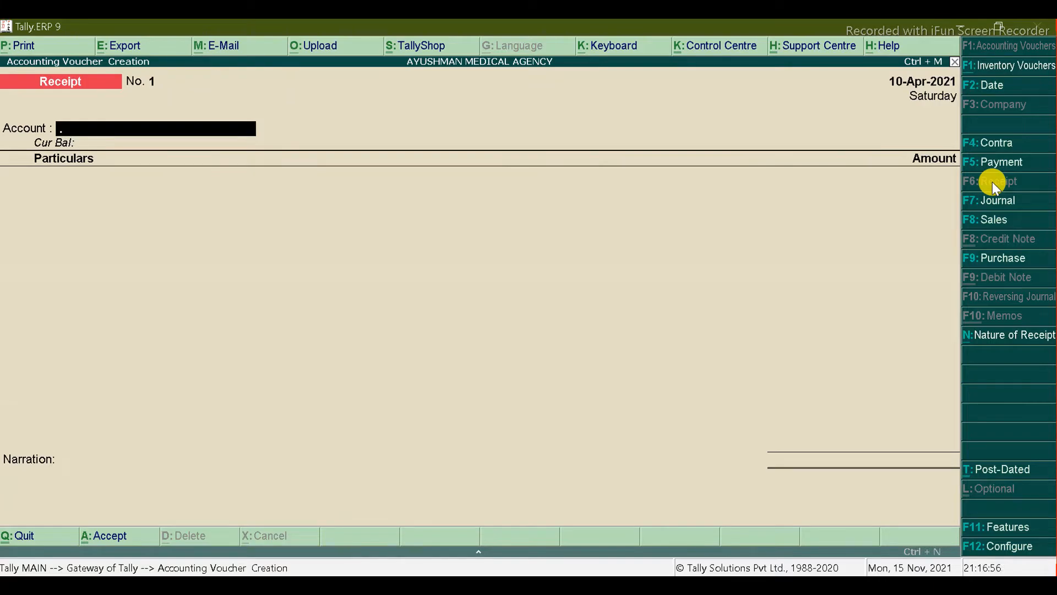
{"action": "key", "text": "alt+Tab"}
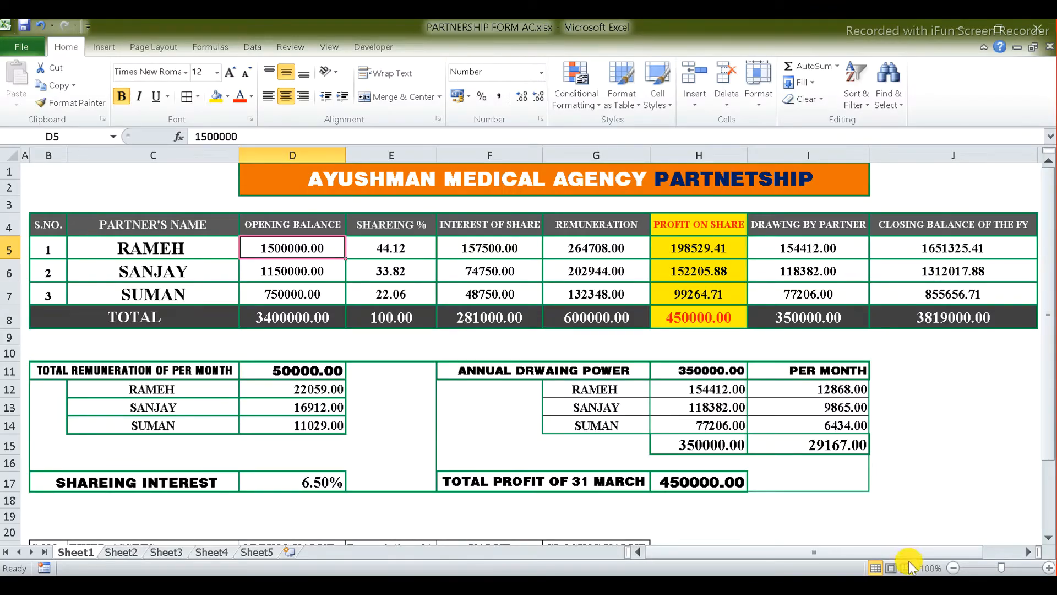
{"action": "key", "text": "alt+Tab"}
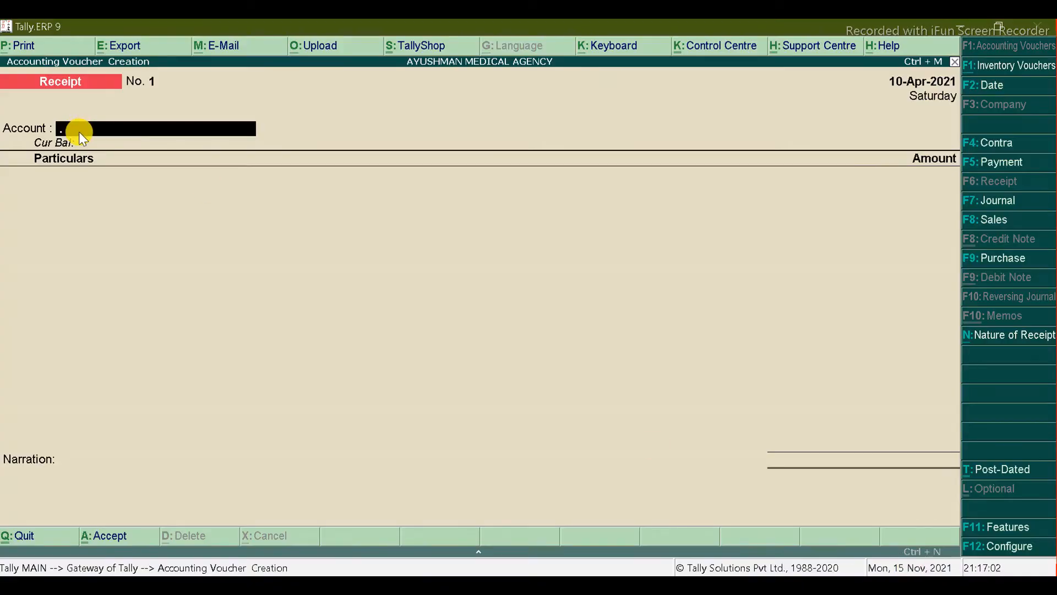
Step: Create a new ledger named 'State Bank of India' under Bank Accounts
{"action": "key", "text": "alt+c"}
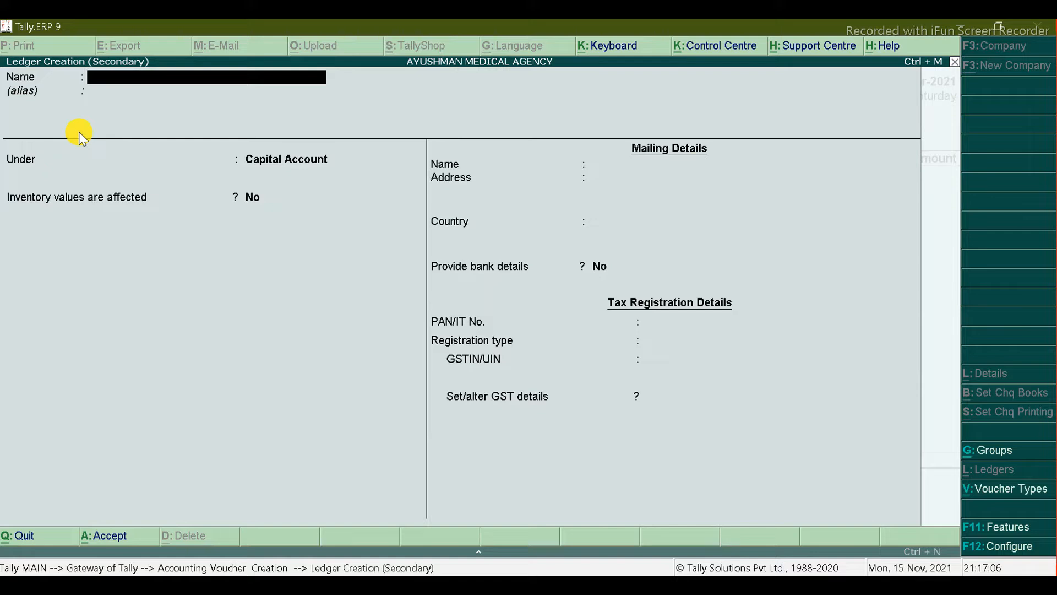
{"action": "type", "text": "State Bank of india"}
{"action": "key", "text": "Return"}
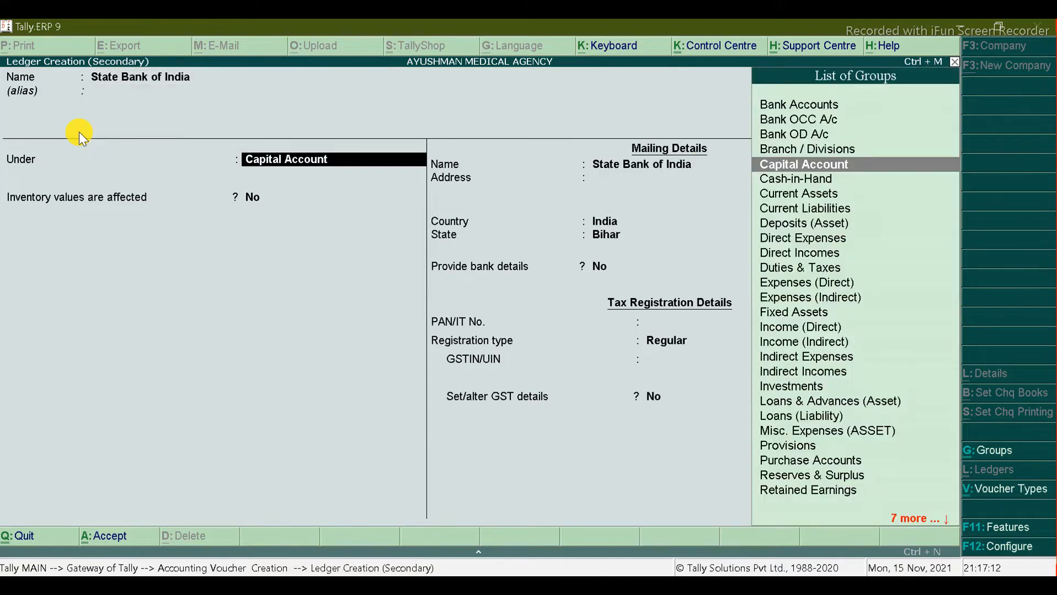
{"action": "type", "text": "Cur"}
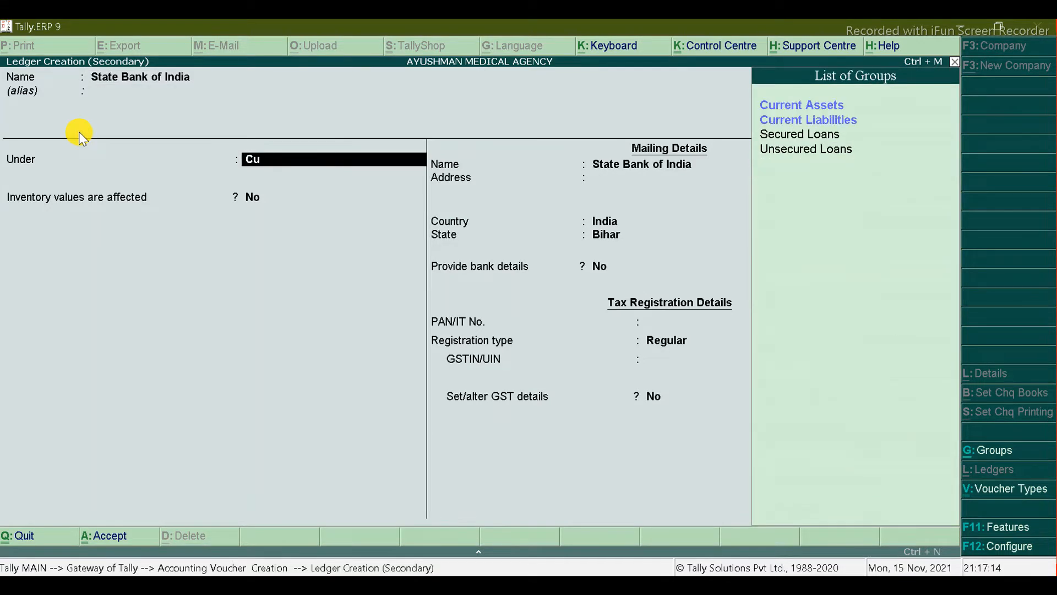
{"action": "key", "text": "BackSpace"}
{"action": "key", "text": "BackSpace"}
{"action": "key", "text": "BackSpace"}
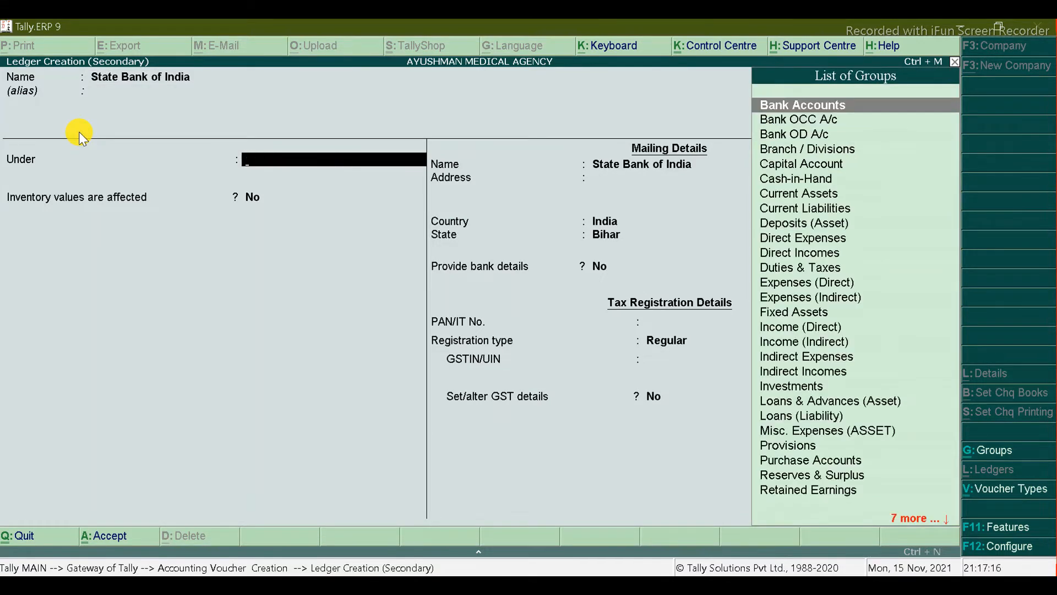
{"action": "key", "text": "Return"}
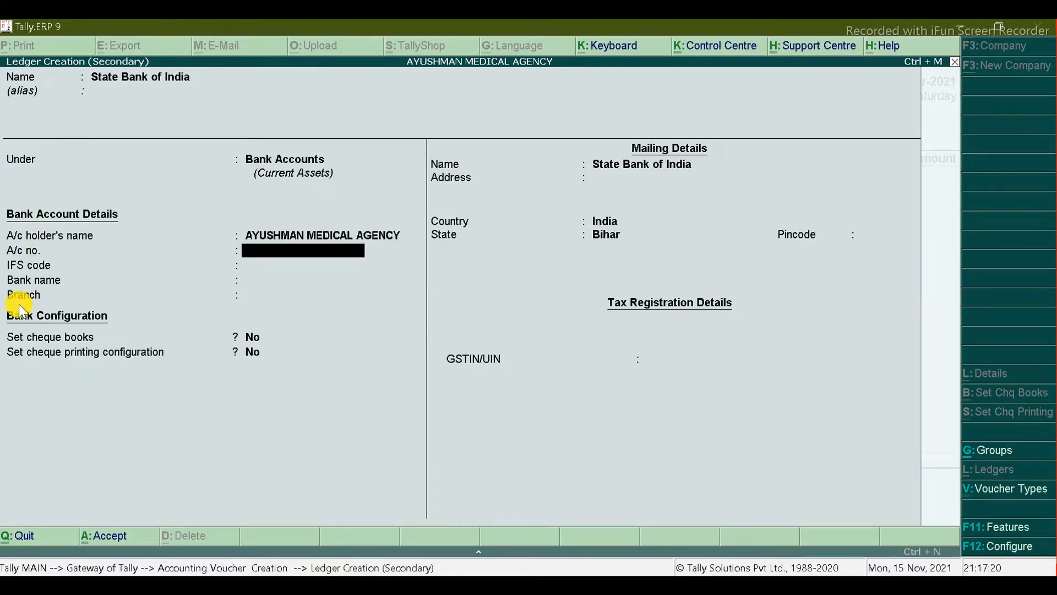
Step: Set the bank name to State Bank of India (India), accept the branch, and save the ledger
{"action": "key", "text": "Return"}
{"action": "key", "text": "Return"}
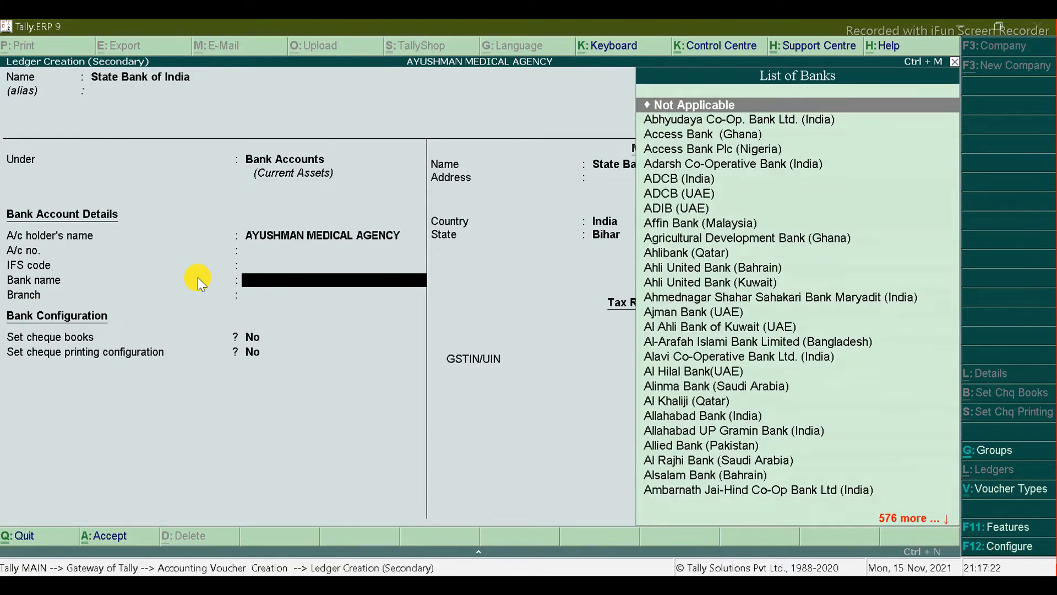
{"action": "type", "text": "Sta"}
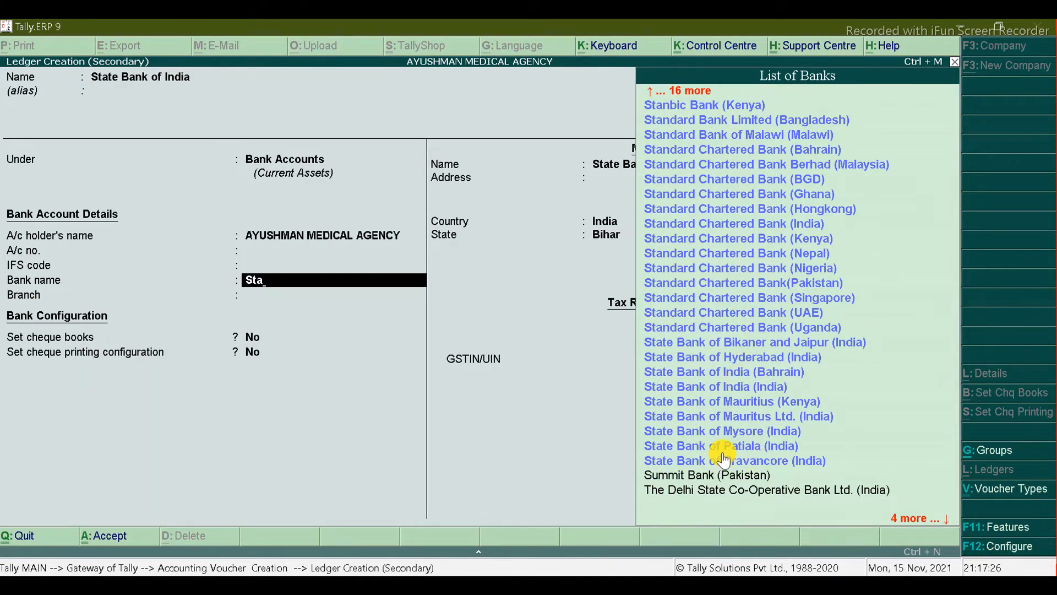
{"action": "left_click", "coordinate": [758, 386]}
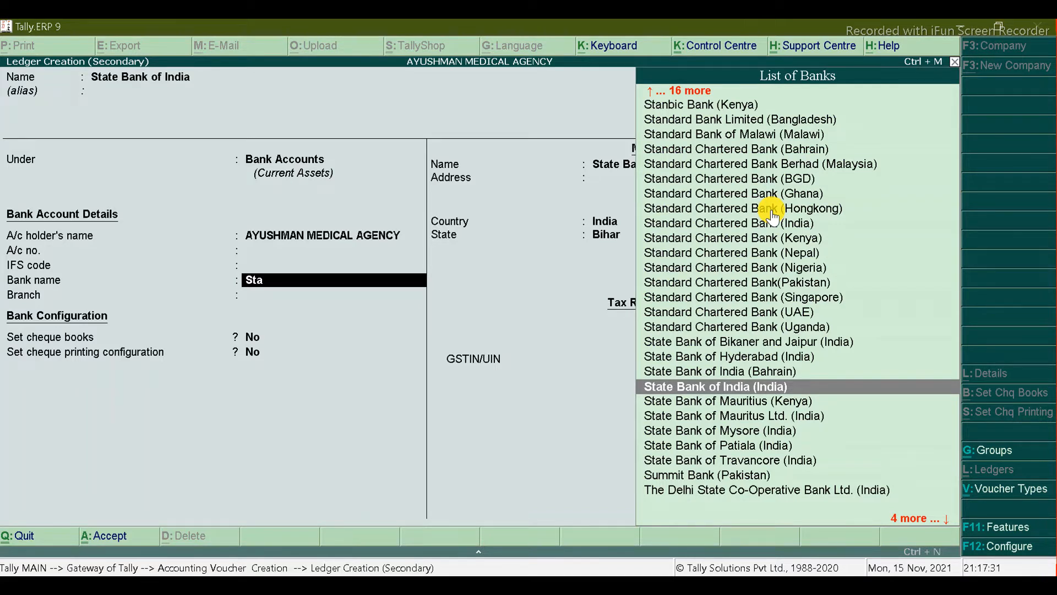
{"action": "key", "text": "Return"}
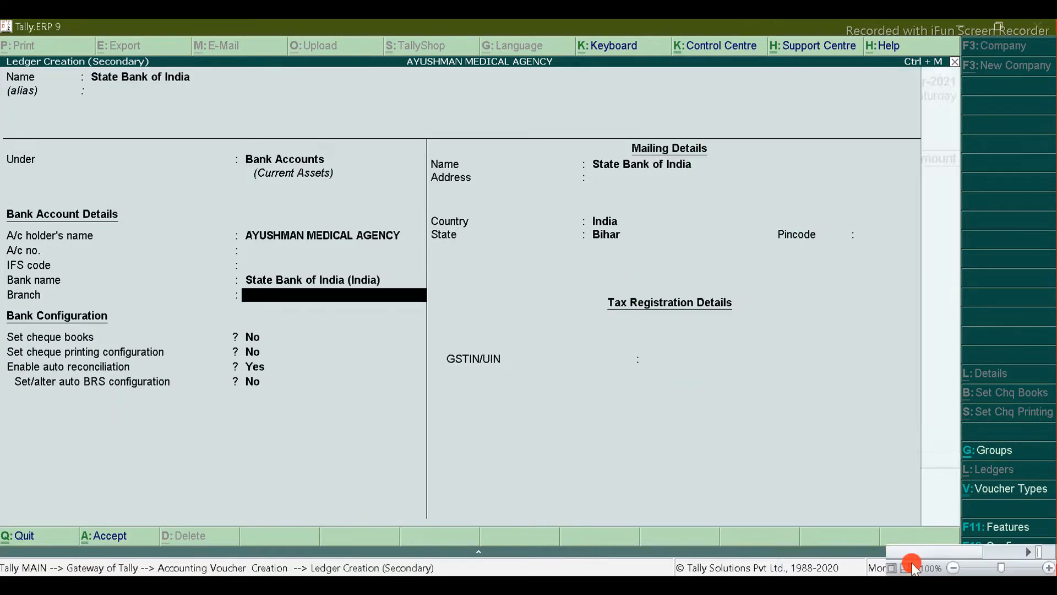
{"action": "key", "text": "alt+Tab"}
{"action": "key", "text": "alt+Tab"}
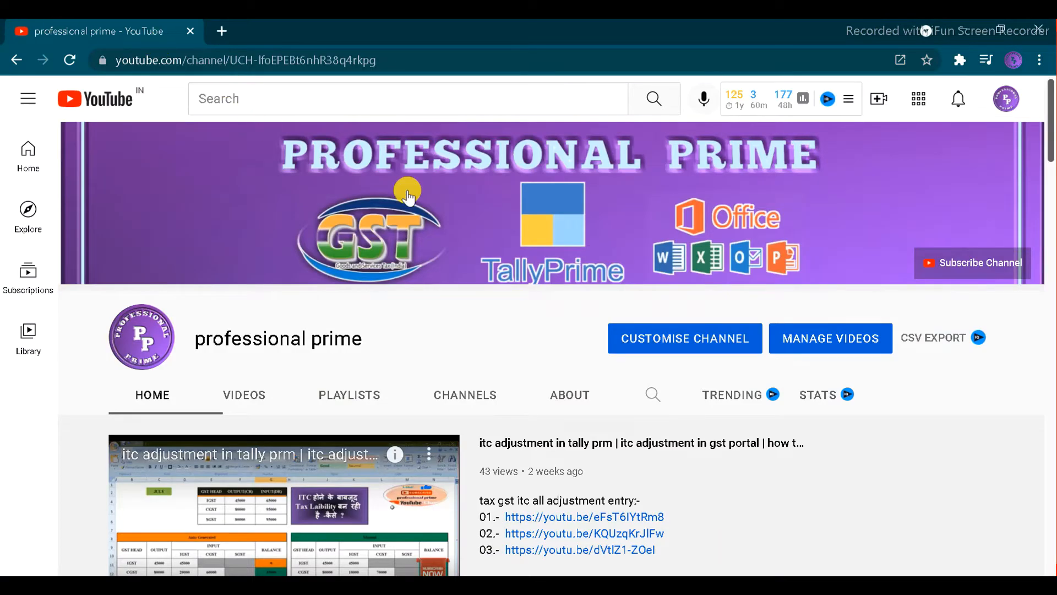
{"action": "key", "text": "alt+Tab"}
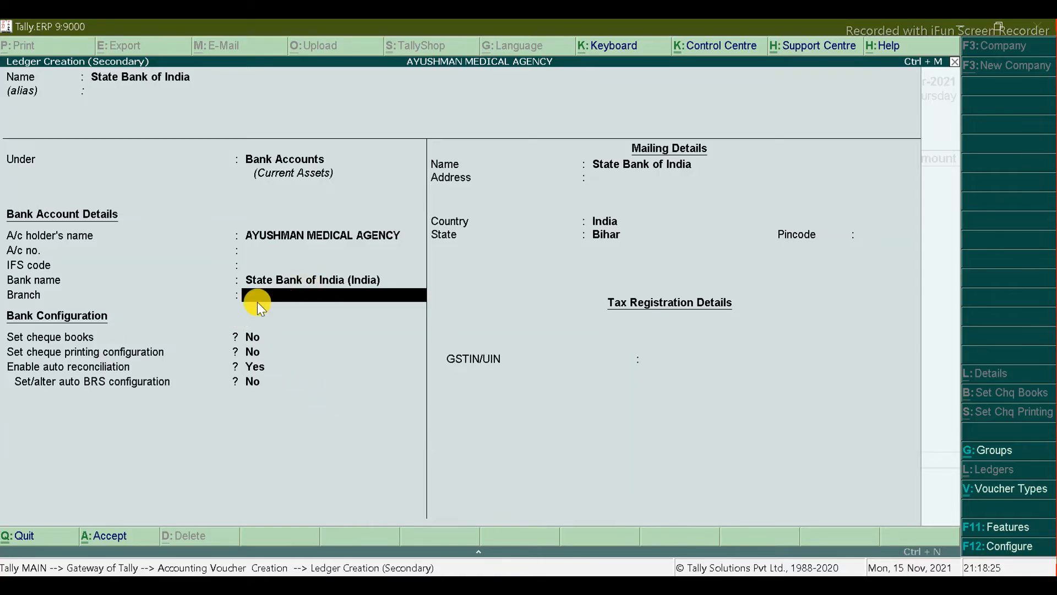
{"action": "key", "text": "Return"}
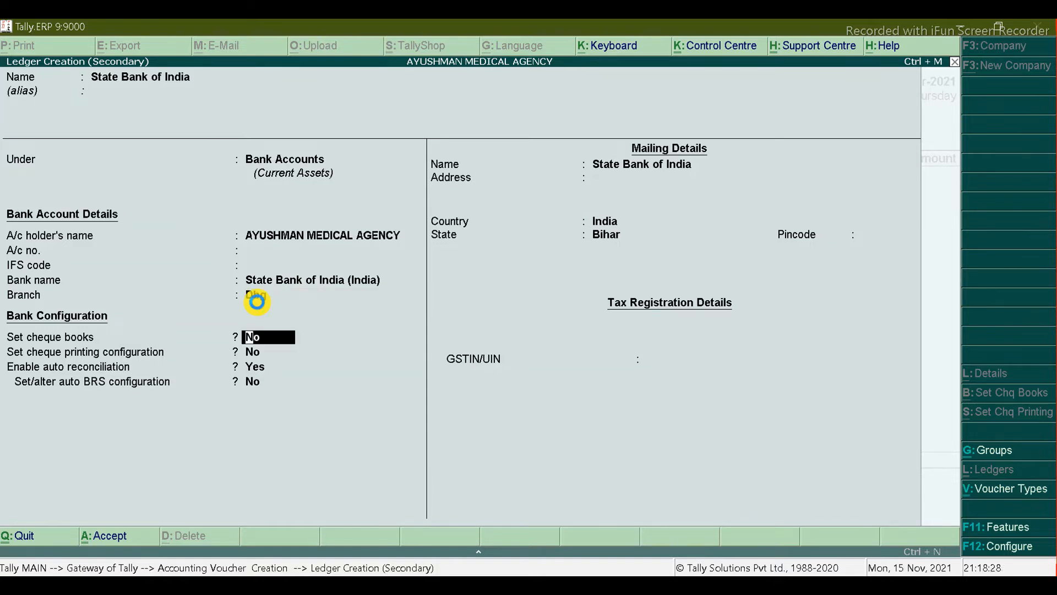
{"action": "key", "text": "ctrl+a"}
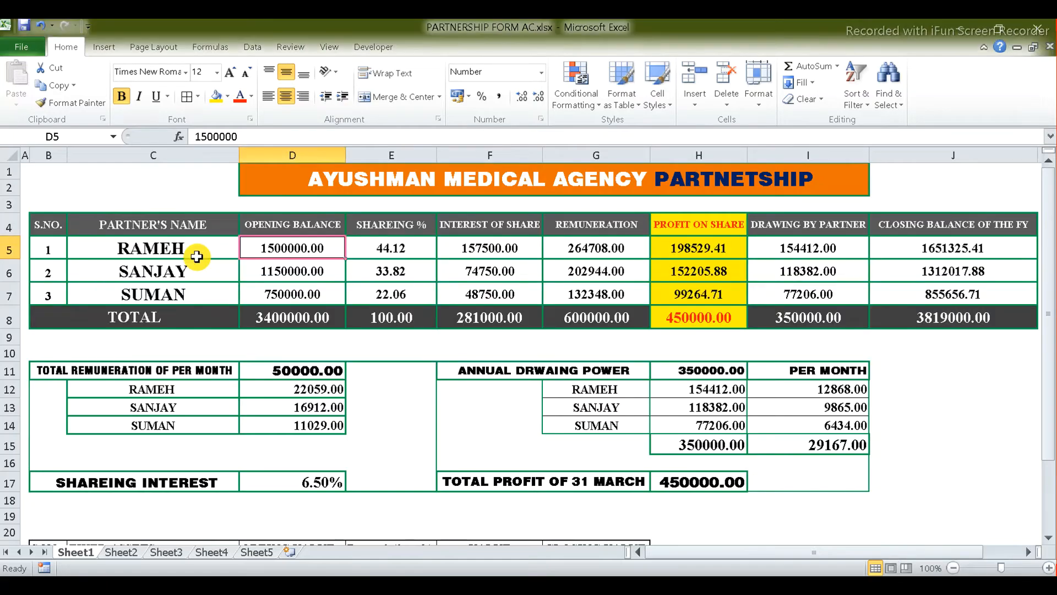
Step: Enter the first partner's capital ledger as party with amount 15,00,000
{"action": "left_click", "coordinate": [732, 587]}
{"action": "key", "text": "alt+Tab"}
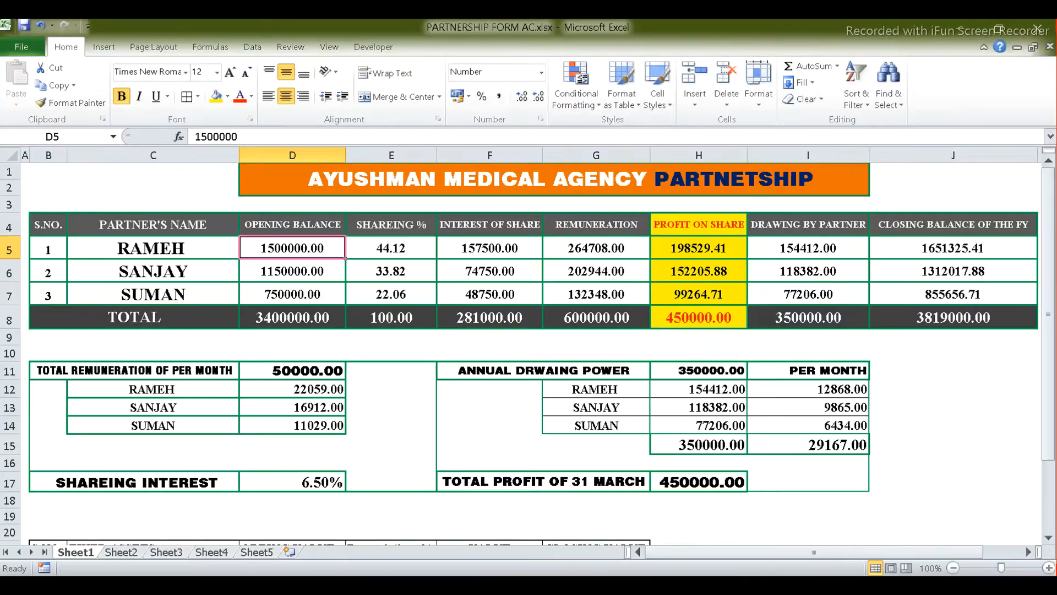
{"action": "key", "text": "alt+Tab"}
{"action": "type", "text": "Ra"}
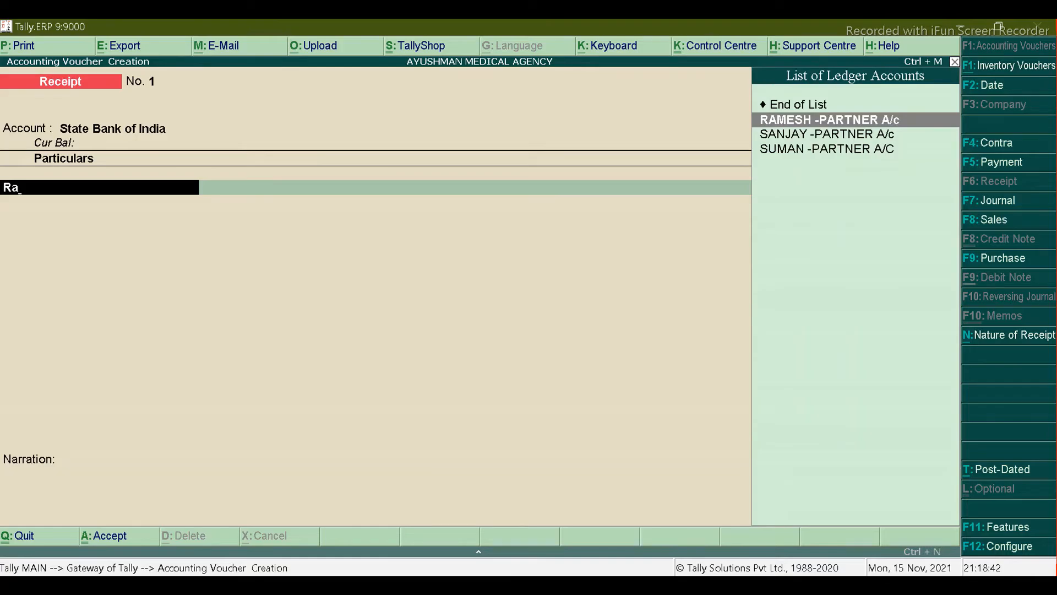
{"action": "key", "text": "Return"}
{"action": "key", "text": "alt+Tab"}
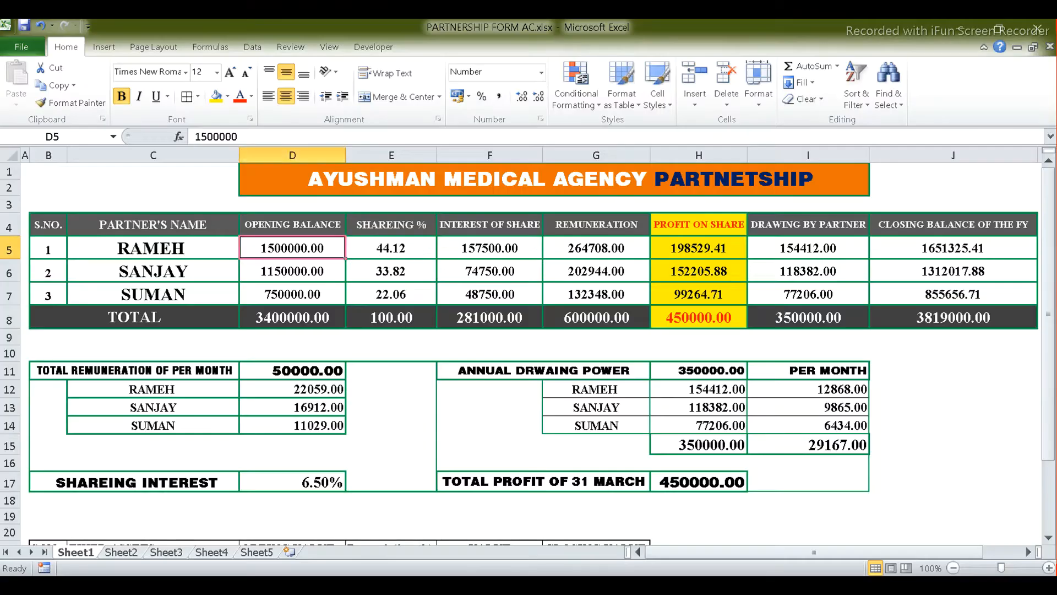
{"action": "key", "text": "alt+Tab"}
{"action": "type", "text": "15,00,000"}
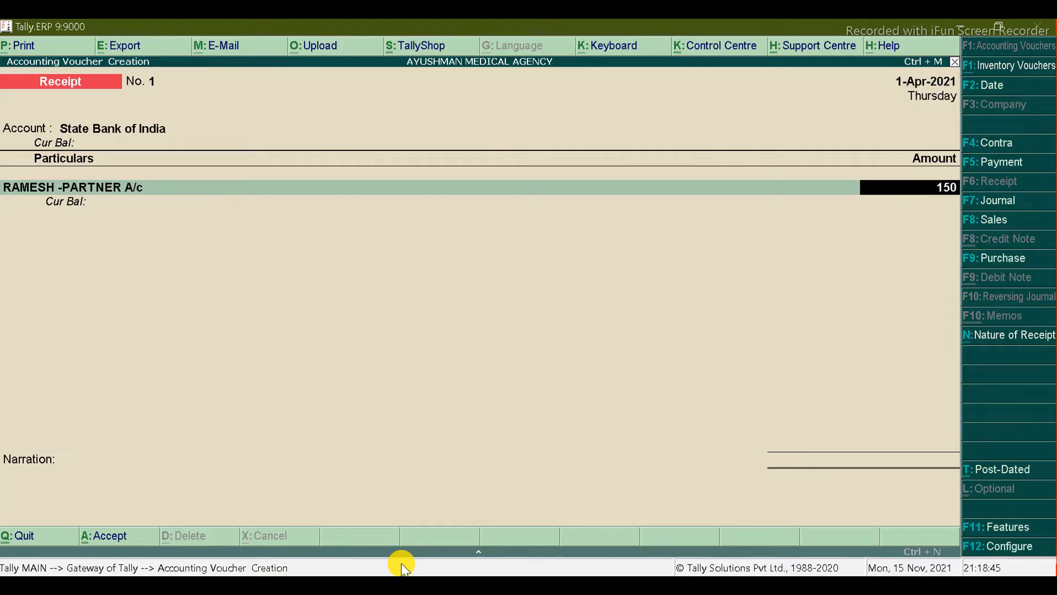
{"action": "key", "text": "Return"}
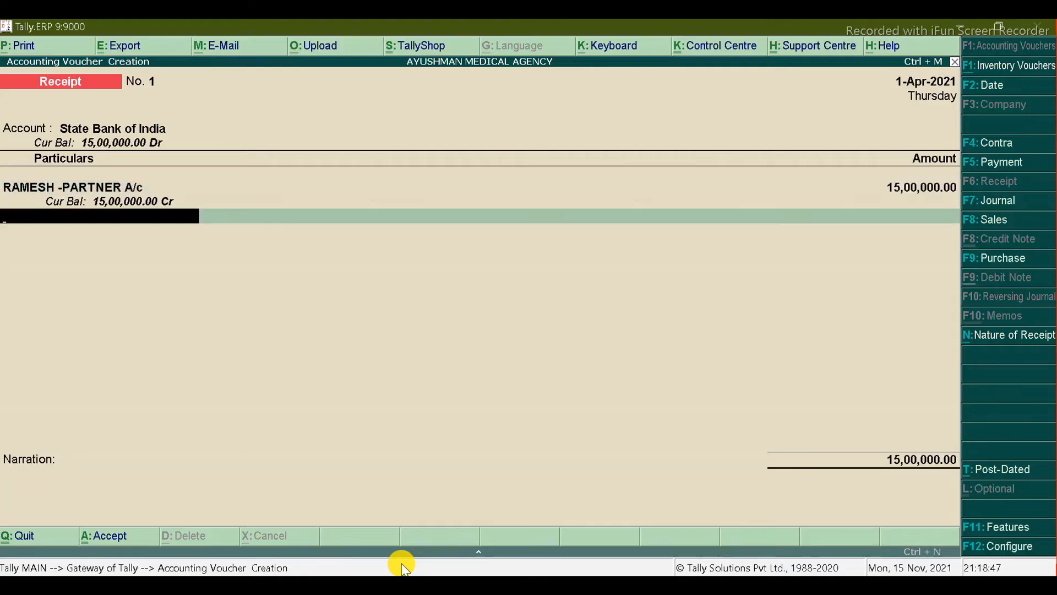
Step: Add the second partner's capital ledger with amount 11,50,000
{"action": "key", "text": "alt+Tab"}
{"action": "key", "text": "alt+Tab"}
{"action": "type", "text": "Sanja"}
{"action": "key", "text": "Return"}
{"action": "key", "text": "alt+Tab"}
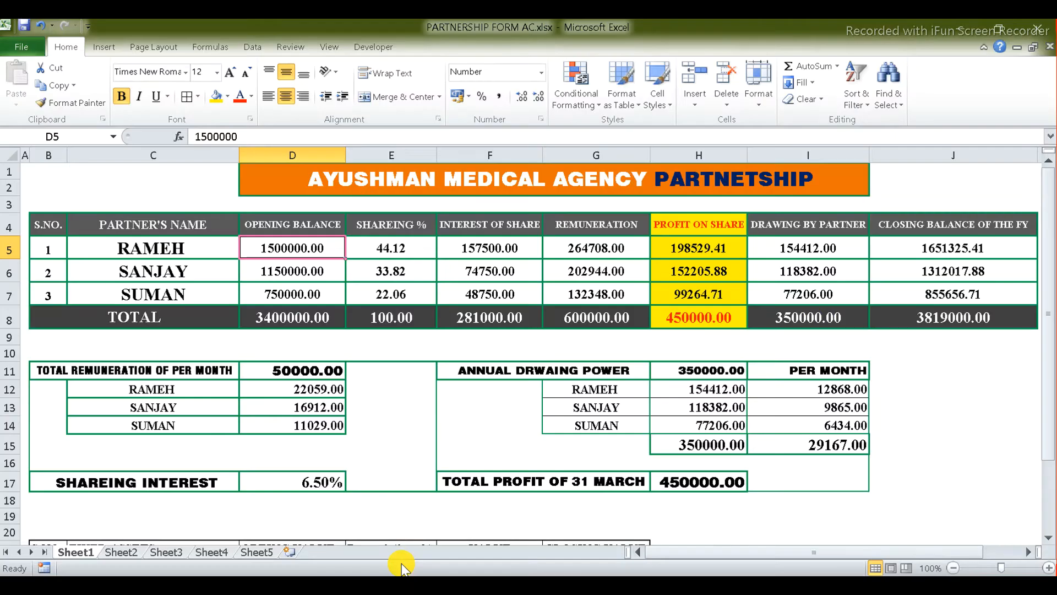
{"action": "key", "text": "alt+Tab"}
{"action": "type", "text": "11,50,0"}
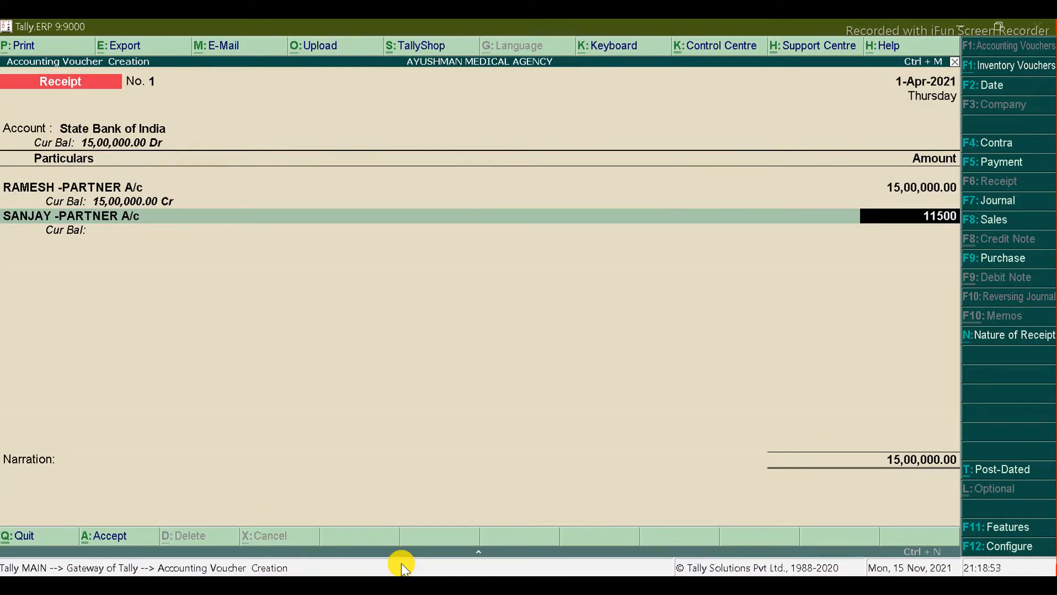
{"action": "type", "text": "00"}
{"action": "key", "text": "Return"}
Step: Add the third partner's capital ledger with 7,50,000, bringing the total to 34,00,000
{"action": "key", "text": "alt+Tab"}
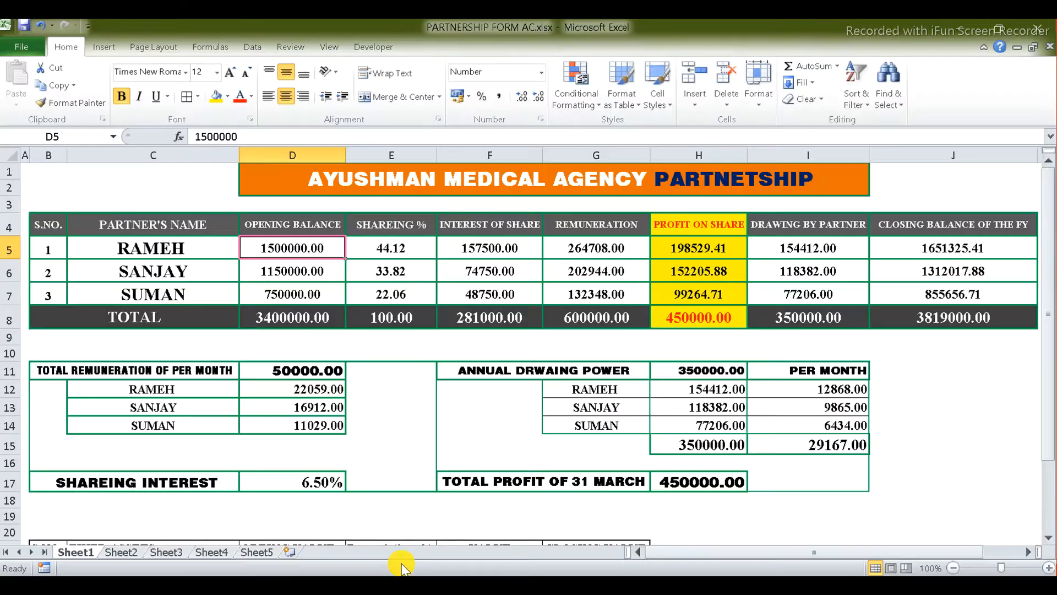
{"action": "key", "text": "alt+Tab"}
{"action": "type", "text": "Suma"}
{"action": "key", "text": "Return"}
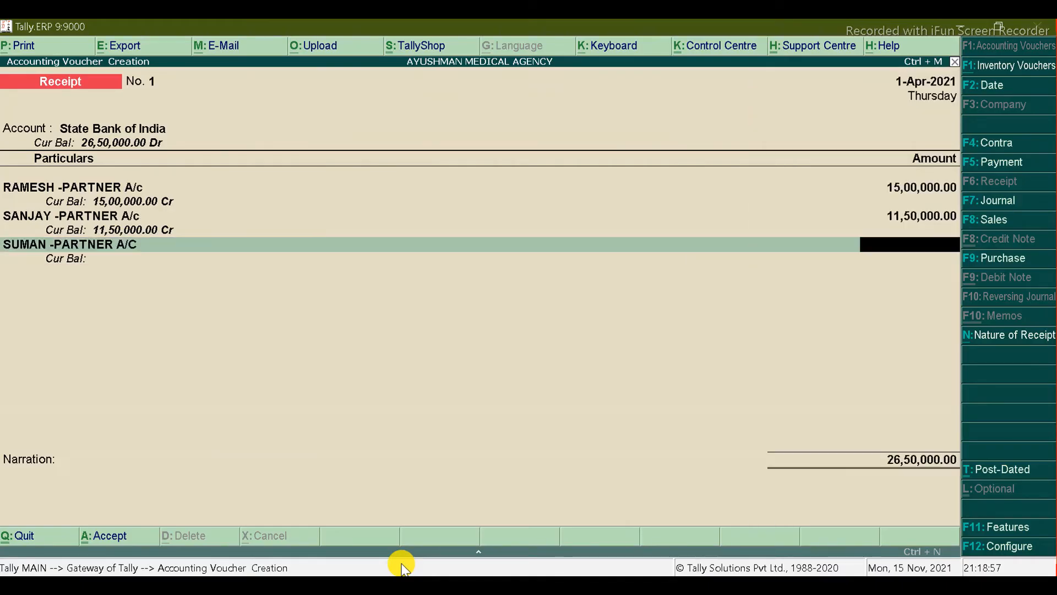
{"action": "key", "text": "alt+Tab"}
{"action": "key", "text": "alt+Tab"}
{"action": "type", "text": "750000"}
{"action": "key", "text": "Return"}
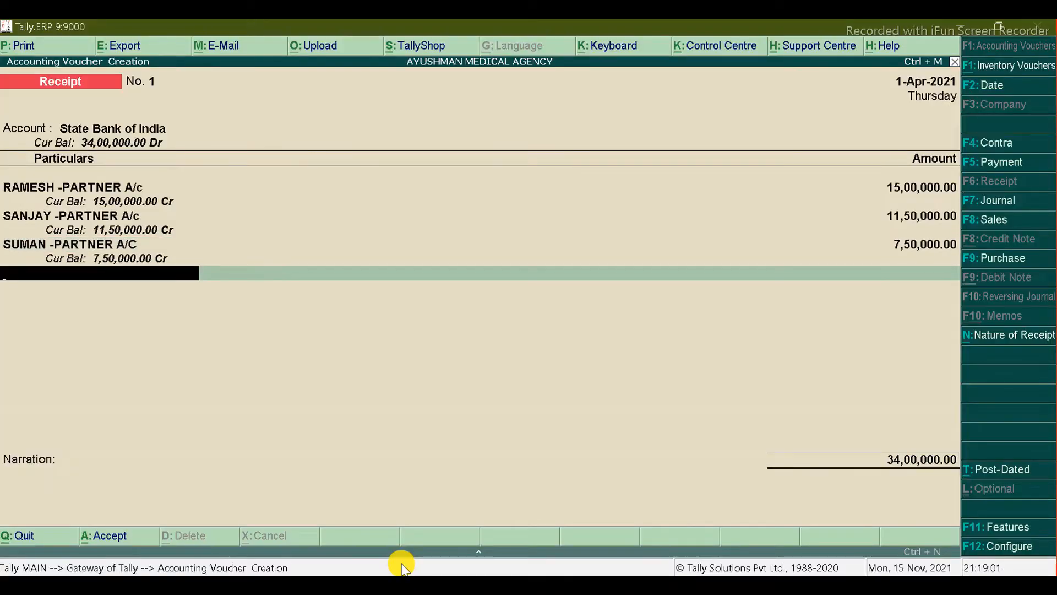
{"action": "key", "text": "Return"}
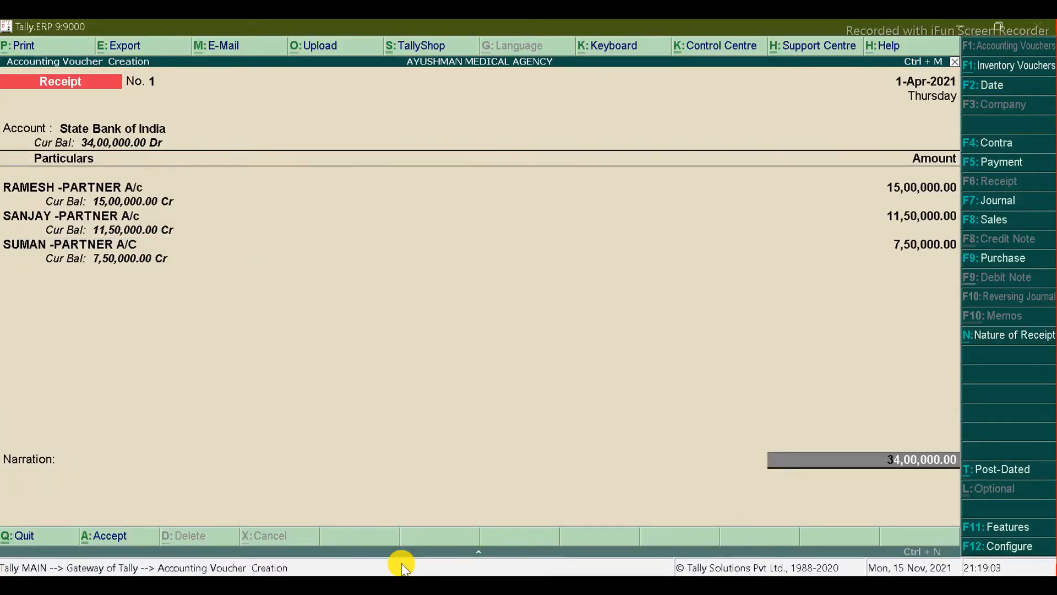
{"action": "key", "text": "Return"}
Step: Fill the 34,00,000 bank allocation as e-Fund Transfer with bank State Bank of India (India)
{"action": "key", "text": "Down"}
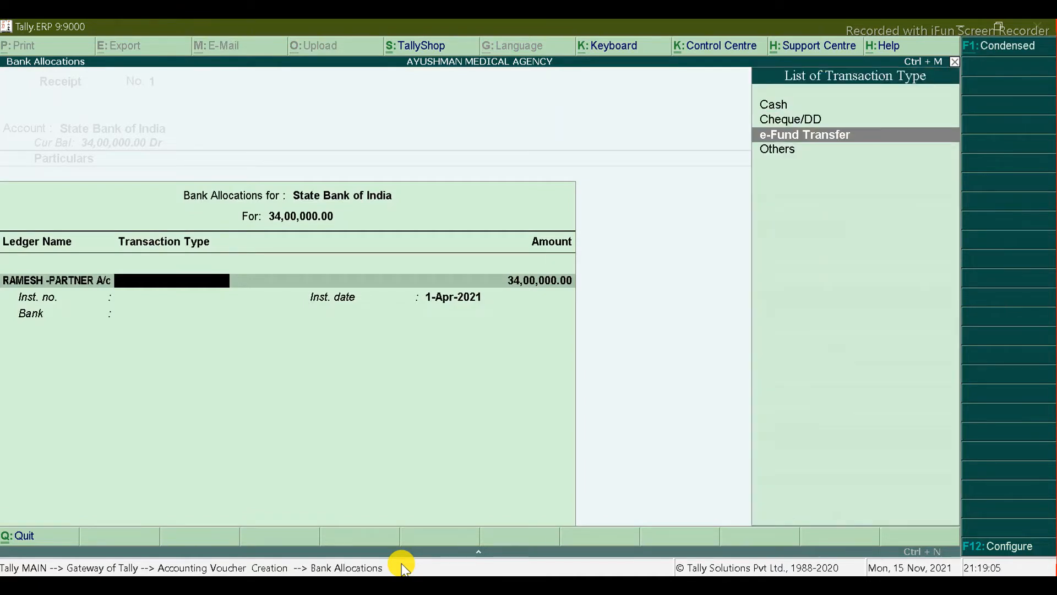
{"action": "key", "text": "Return"}
{"action": "key", "text": "Return"}
{"action": "key", "text": "Return"}
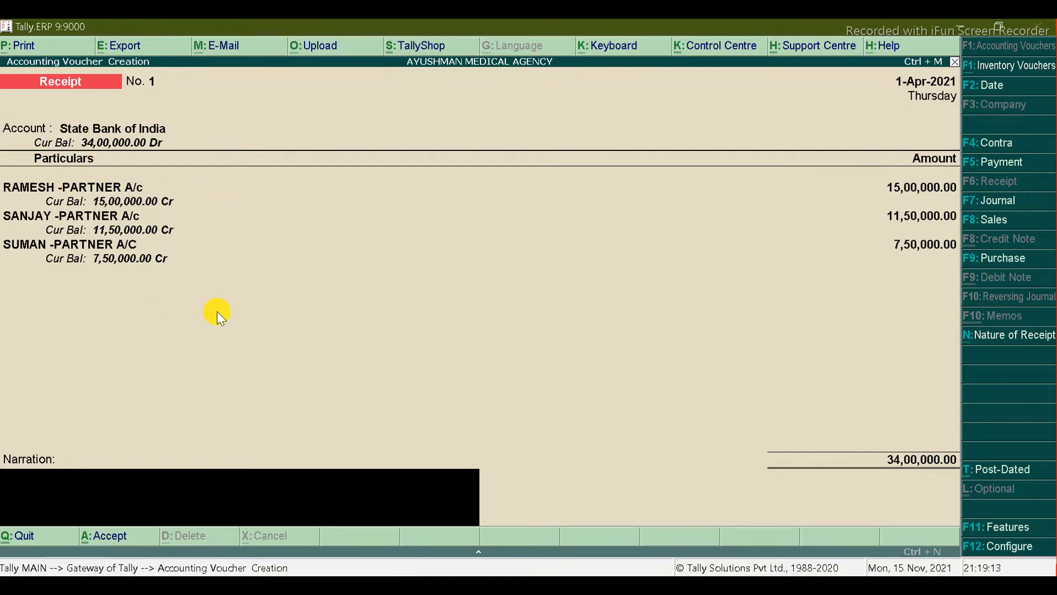
{"action": "key", "text": "Return"}
{"action": "key", "text": "Return"}
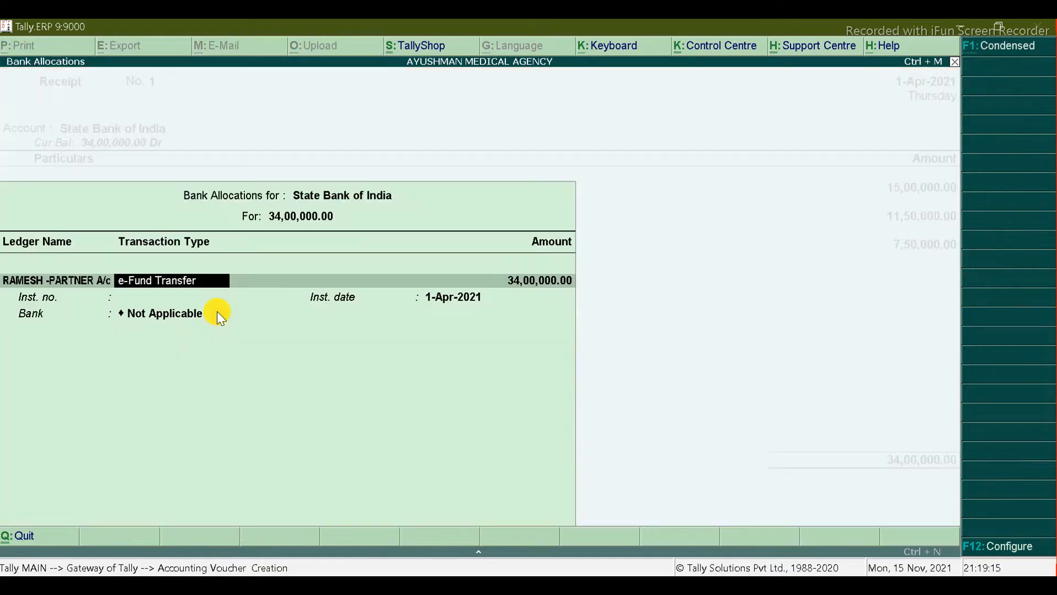
{"action": "key", "text": "Return"}
{"action": "key", "text": "Return"}
{"action": "key", "text": "Return"}
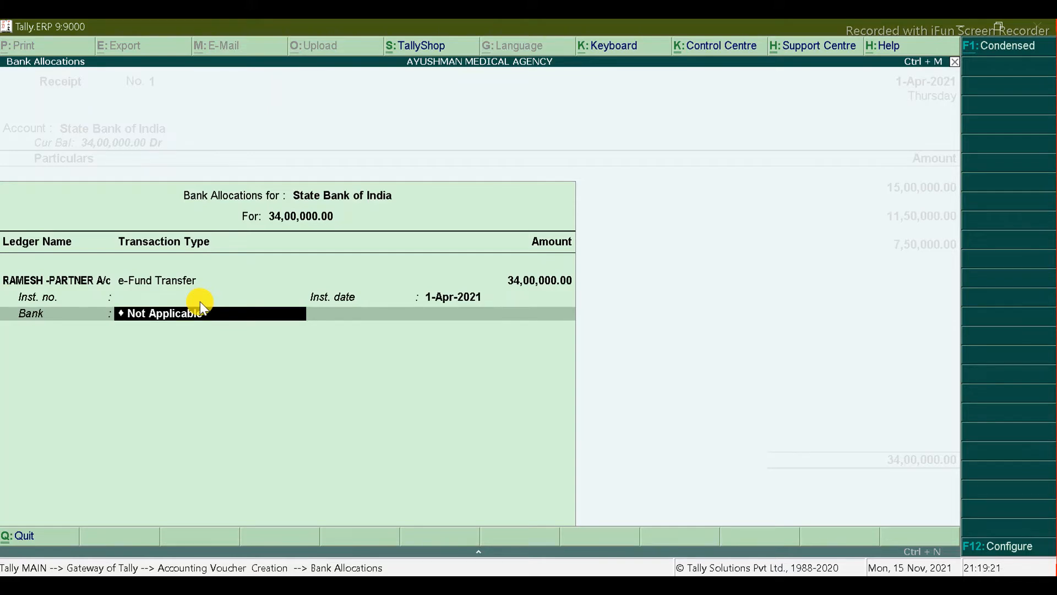
{"action": "type", "text": "Sta"}
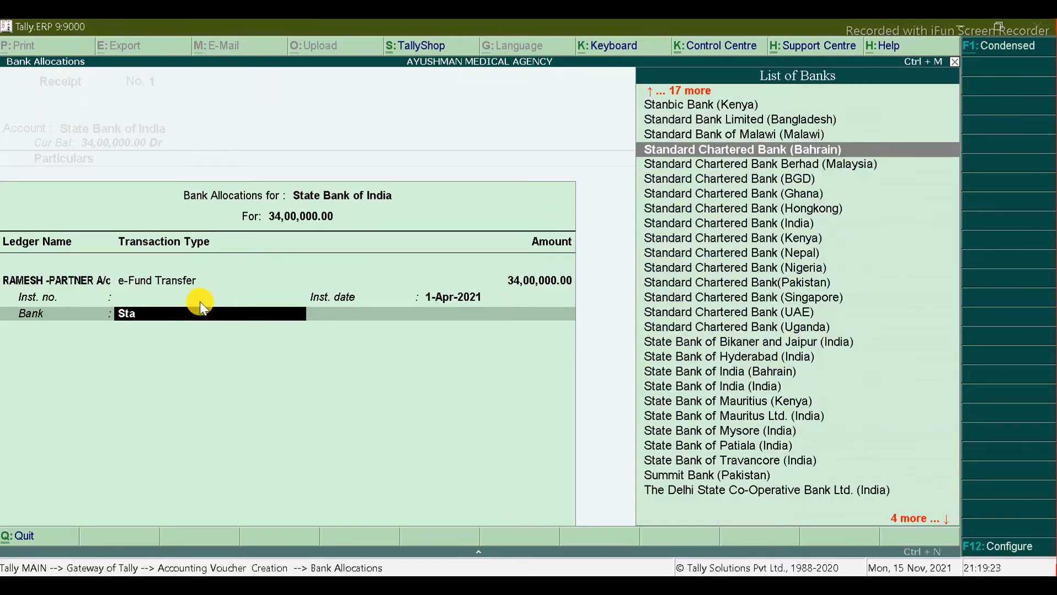
{"action": "key", "text": "Down"}
{"action": "key", "text": "Return"}
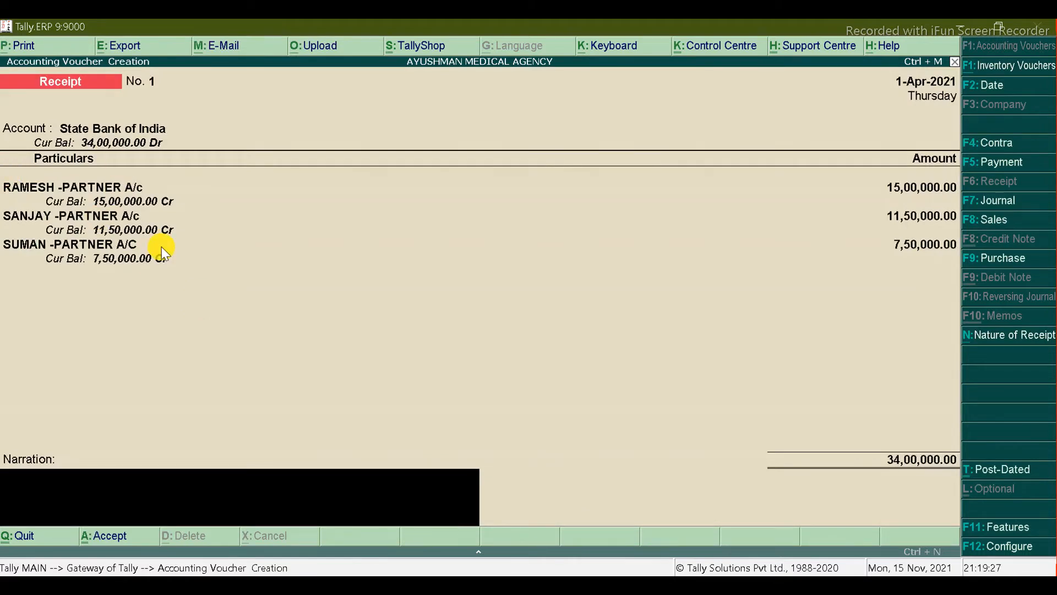
Step: Save receipt No. 1 and quit voucher entry back to Gateway of Tally
{"action": "key", "text": "Return"}
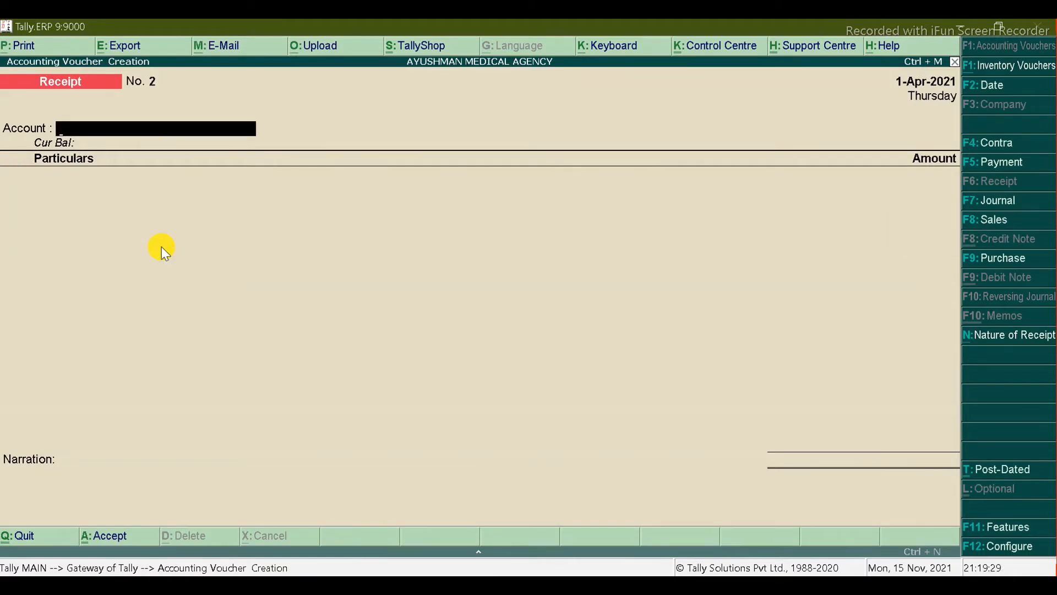
{"action": "key", "text": "alt+Tab"}
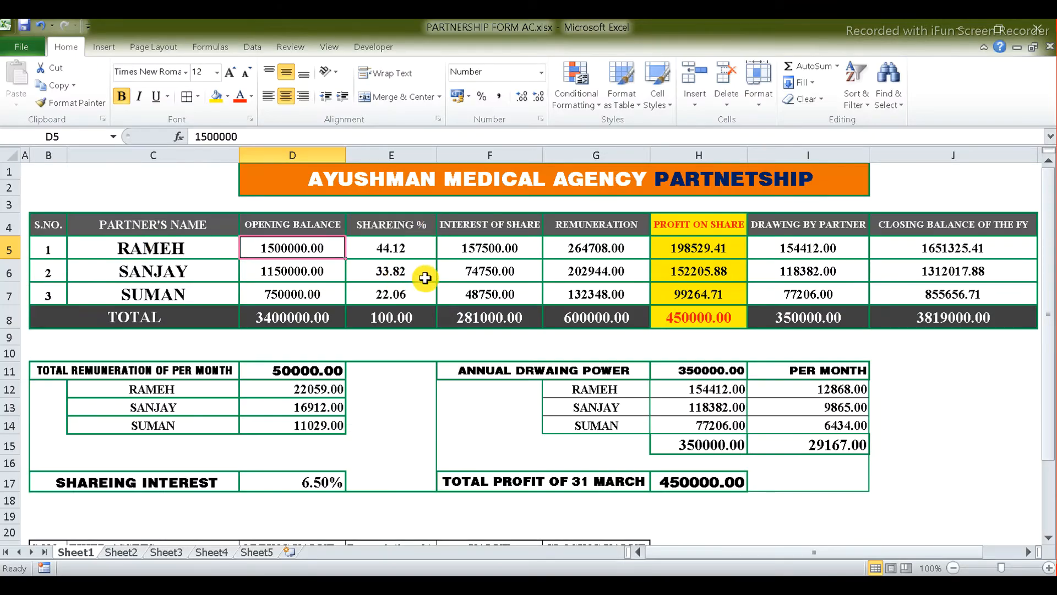
{"action": "key", "text": "alt+Tab"}
{"action": "key", "text": "Escape"}
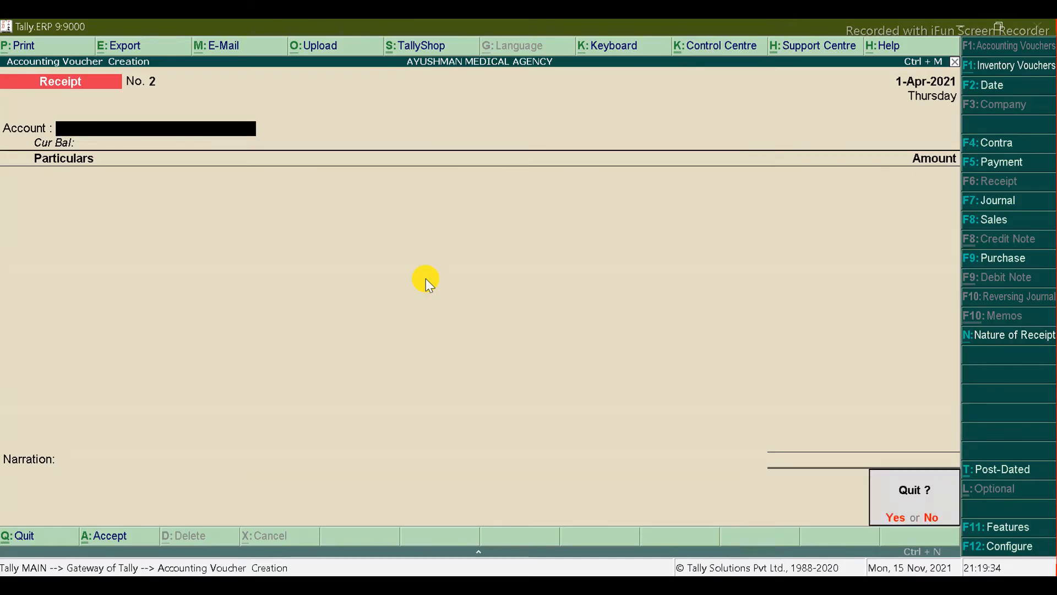
{"action": "key", "text": "Return"}
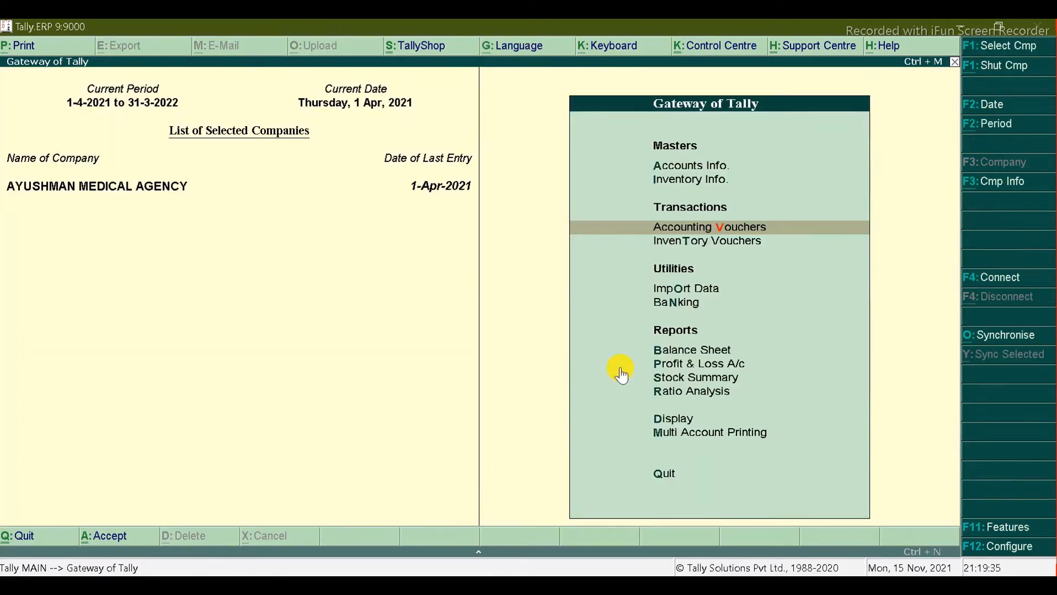
Step: Set Activate interest calculation to Yes in F11 Accounting Features and accept
{"action": "left_click", "coordinate": [986, 527]}
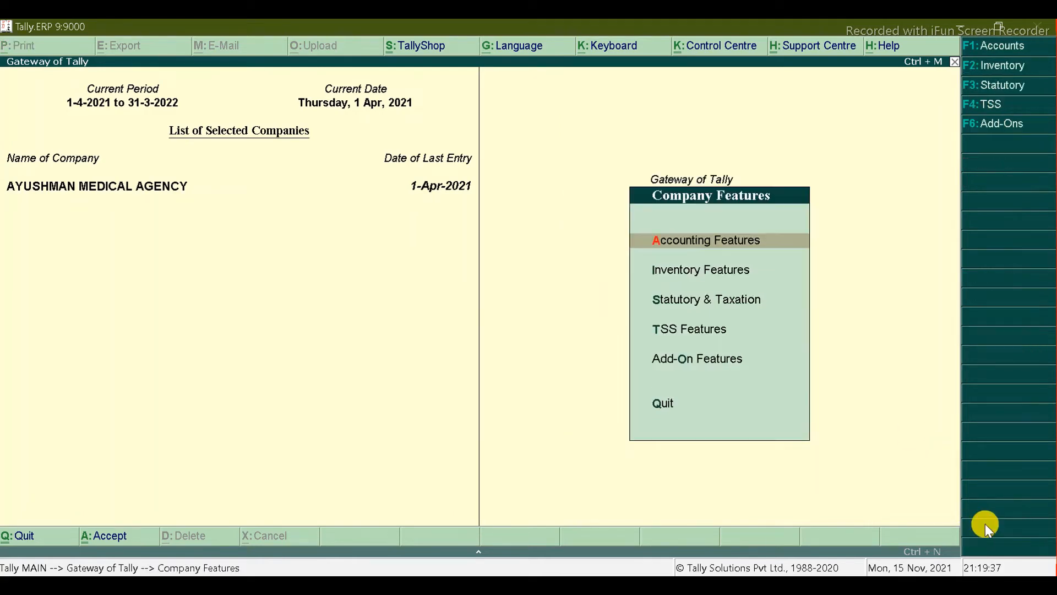
{"action": "key", "text": "Return"}
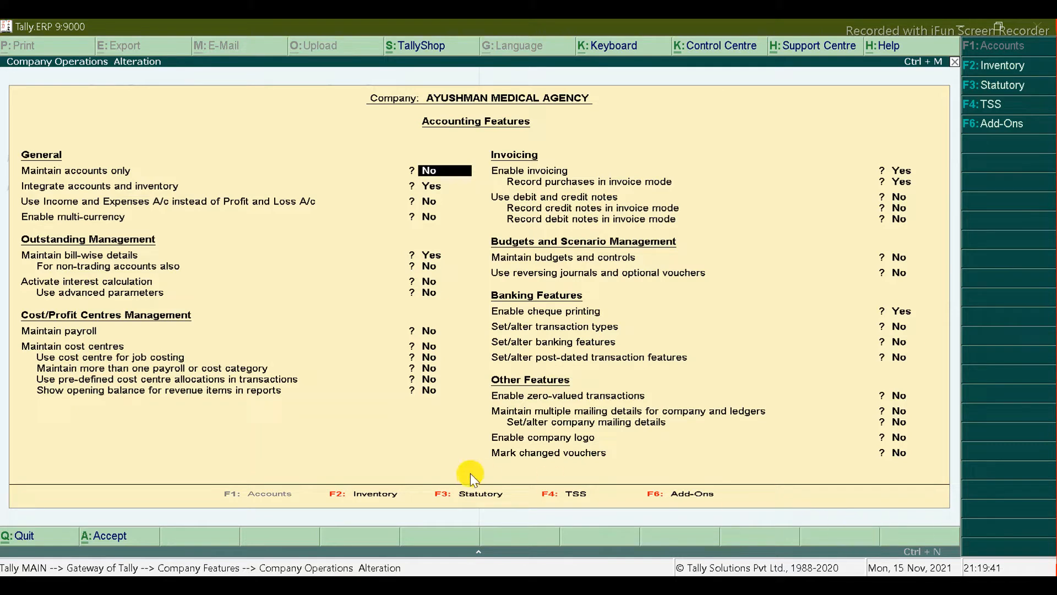
{"action": "key", "text": "Return"}
{"action": "key", "text": "Return"}
{"action": "key", "text": "Return"}
{"action": "key", "text": "Return"}
{"action": "key", "text": "Return"}
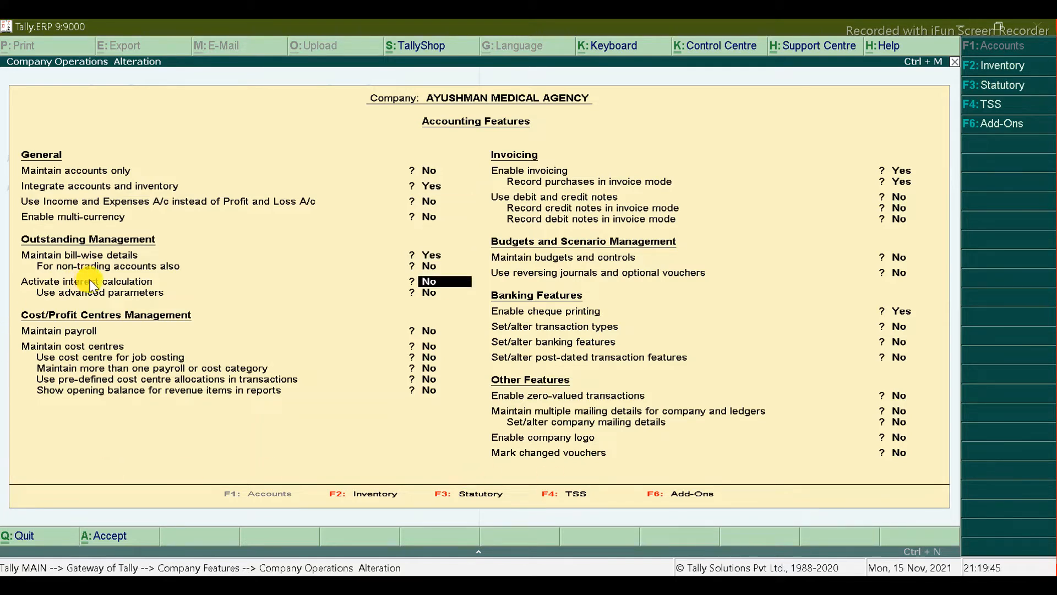
{"action": "key", "text": "y"}
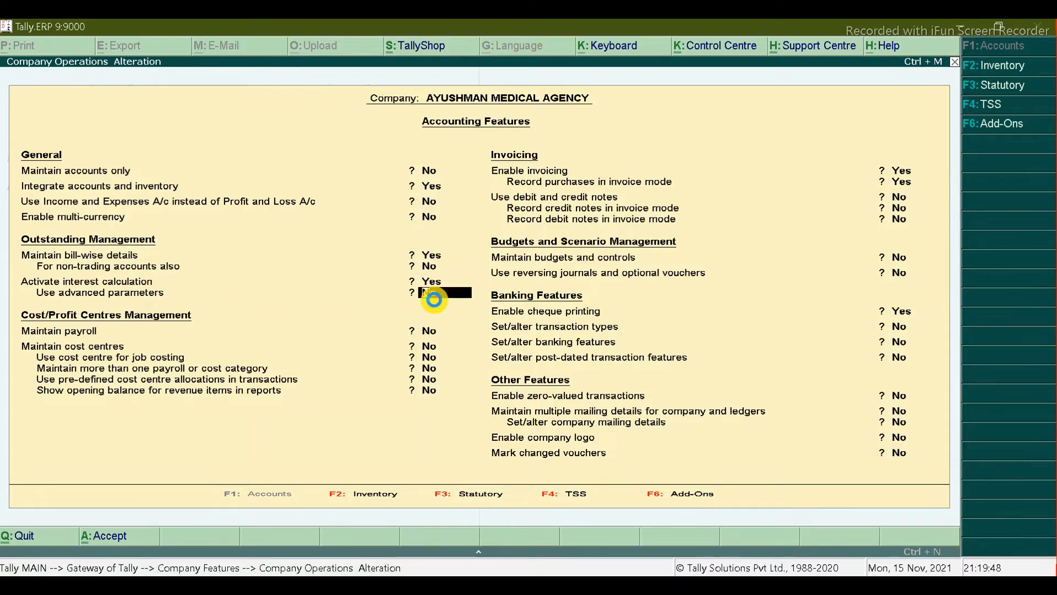
{"action": "key", "text": "ctrl+a"}
{"action": "key", "text": "Escape"}
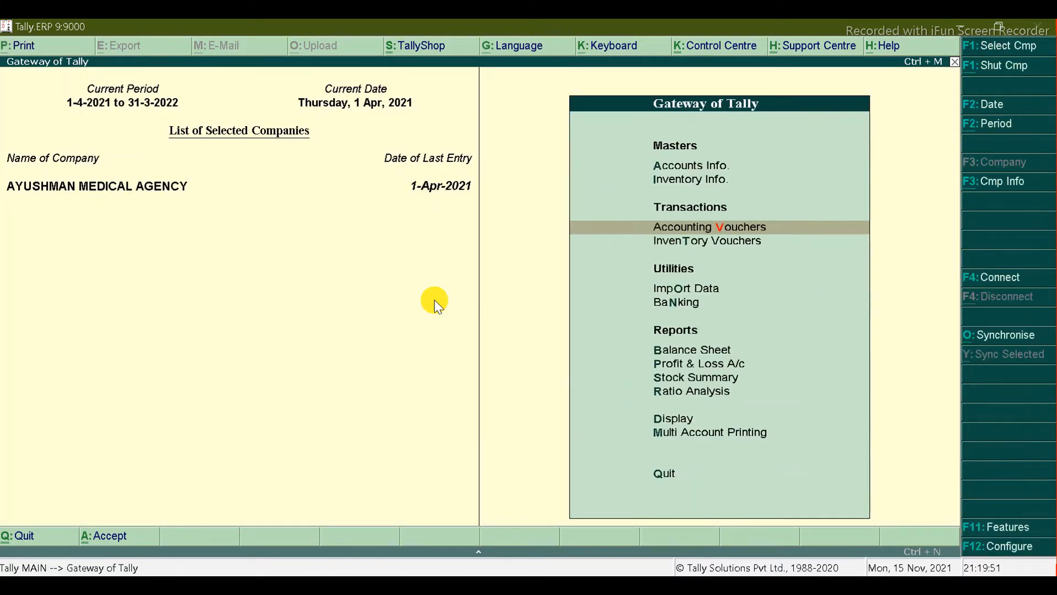
Step: Open the first partner's capital ledger for alteration via Accounts Info > Ledgers > Alter
{"action": "key", "text": "Up"}
{"action": "key", "text": "Up"}
{"action": "key", "text": "Return"}
{"action": "key", "text": "Down"}
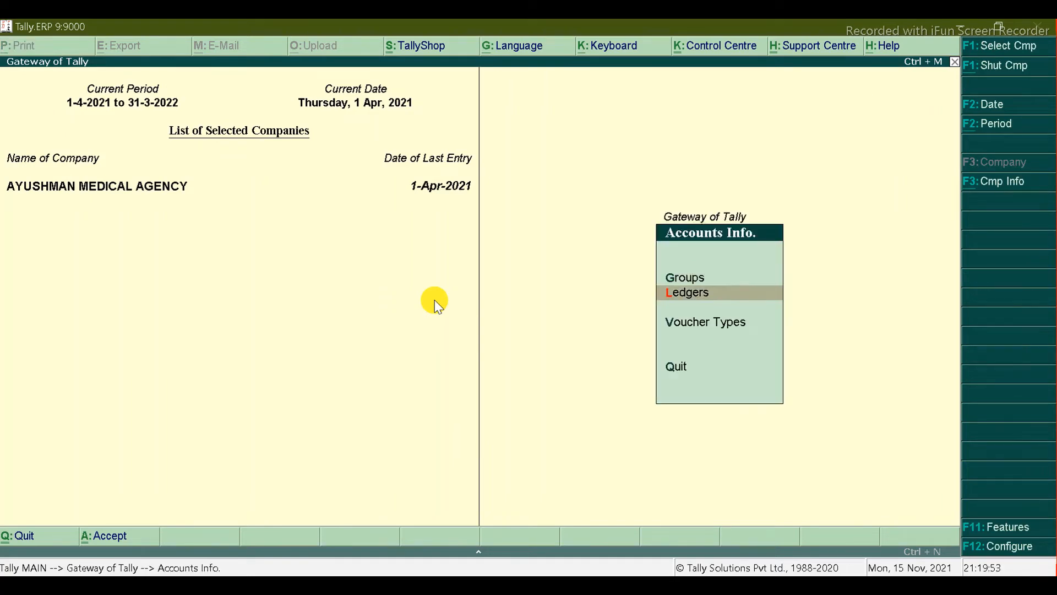
{"action": "key", "text": "Return"}
{"action": "key", "text": "Down"}
{"action": "key", "text": "Down"}
{"action": "key", "text": "Return"}
{"action": "key", "text": "Down"}
{"action": "key", "text": "Down"}
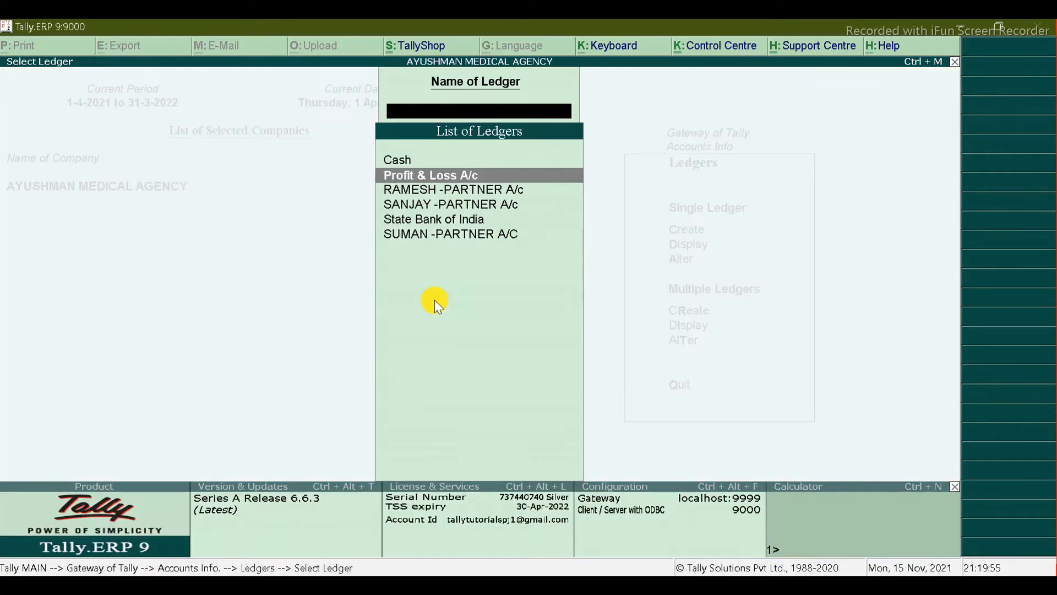
{"action": "key", "text": "Return"}
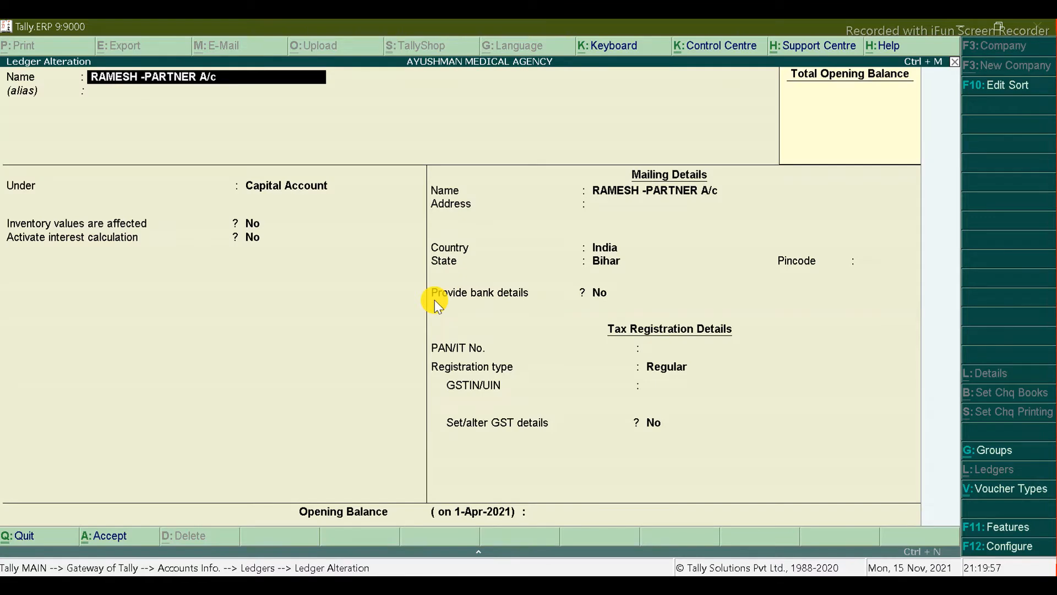
{"action": "key", "text": "Return"}
{"action": "key", "text": "Return"}
{"action": "key", "text": "Return"}
{"action": "key", "text": "Return"}
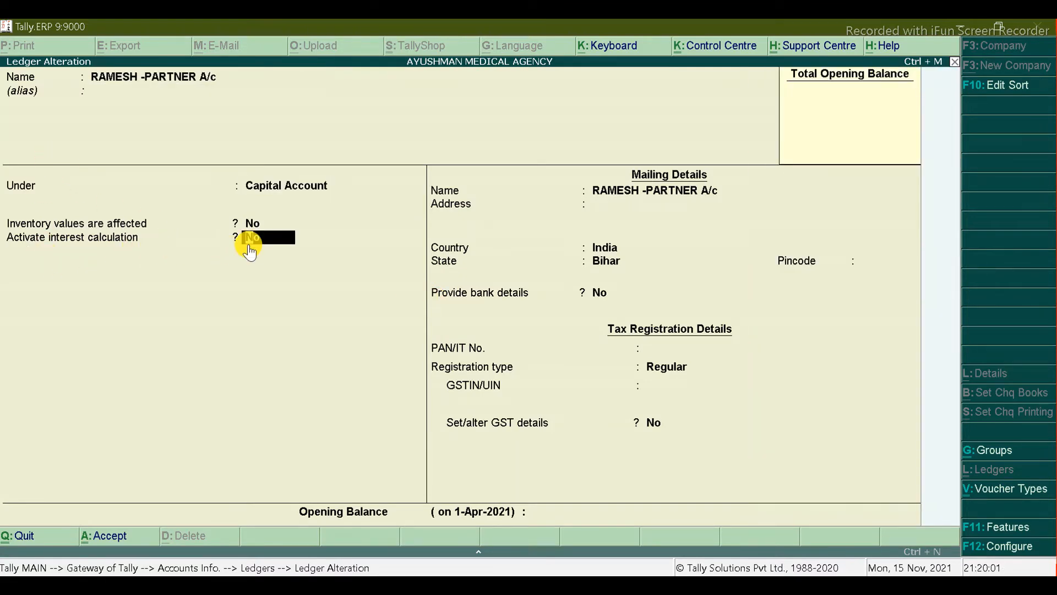
{"action": "key", "text": "alt+Tab"}
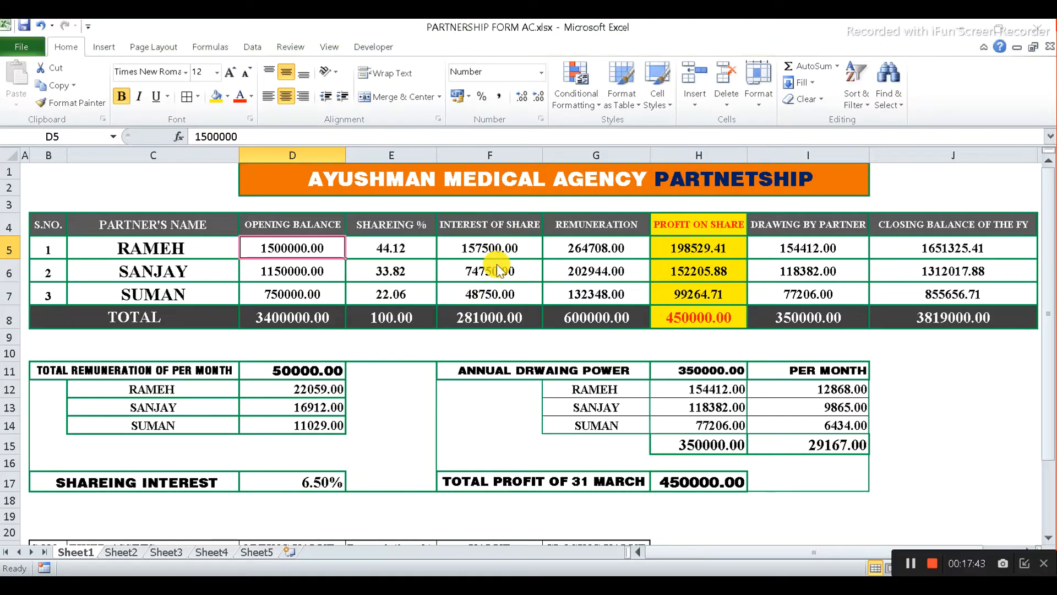
{"action": "key", "text": "alt+Tab"}
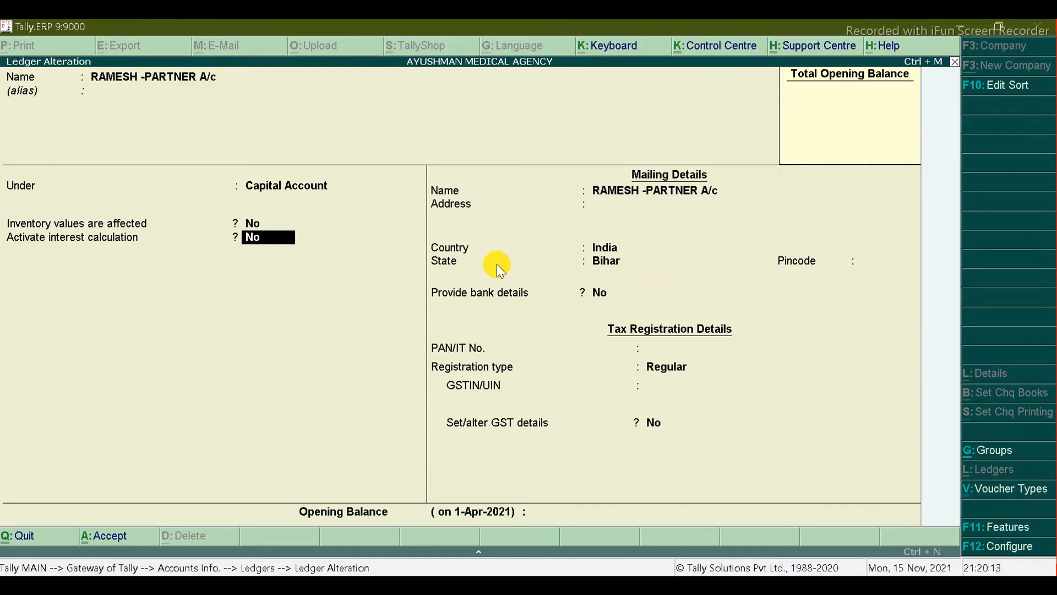
Step: Activate interest on added and deducted amounts at 6.5% per 365-Day Year, and save
{"action": "type", "text": "y"}
{"action": "key", "text": "Return"}
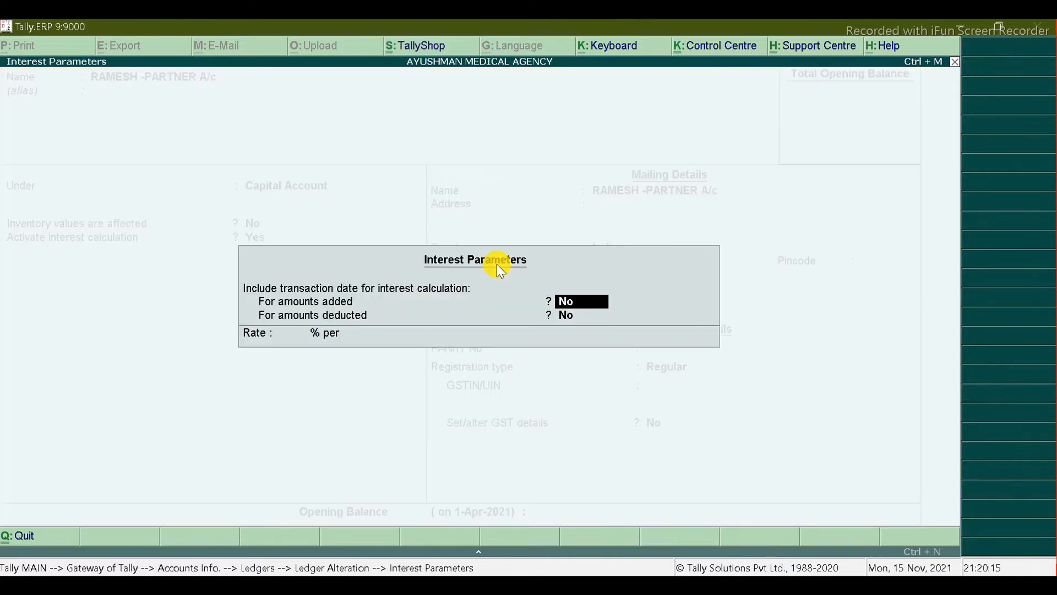
{"action": "type", "text": "yy"}
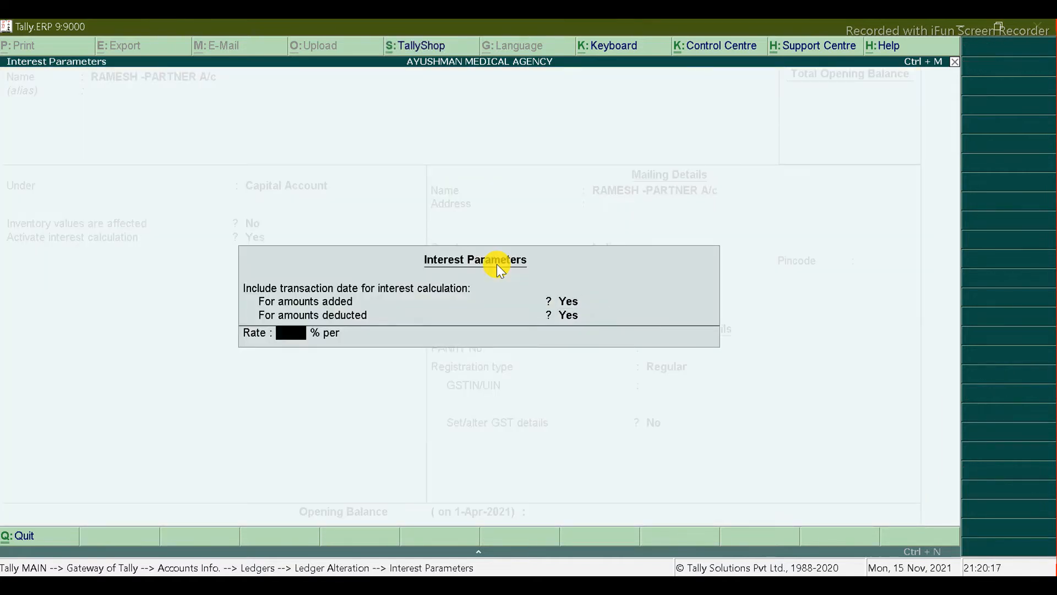
{"action": "type", "text": "6.5"}
{"action": "key", "text": "Return"}
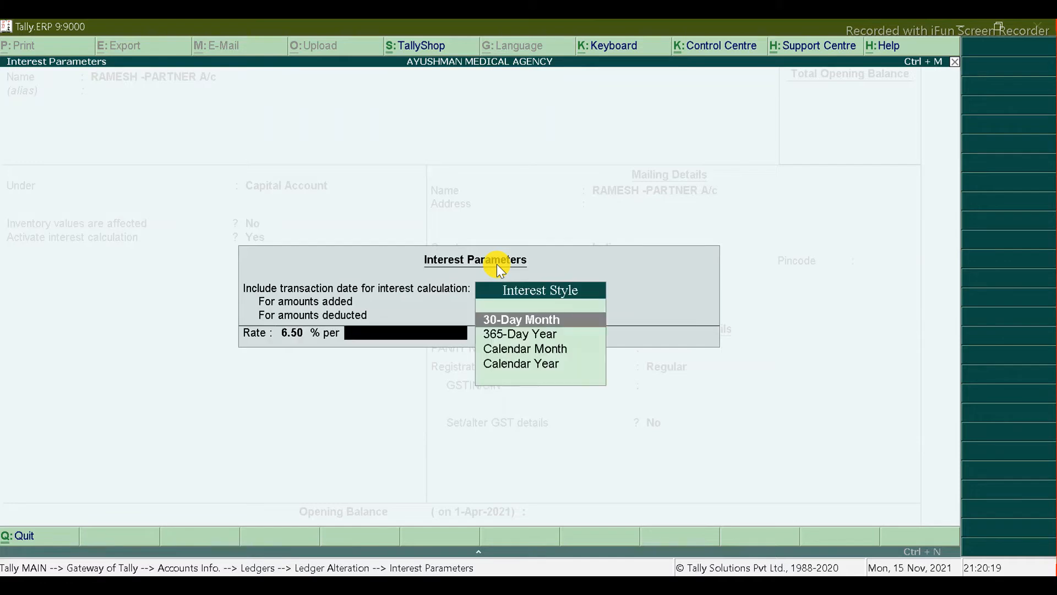
{"action": "key", "text": "Down"}
{"action": "key", "text": "Return"}
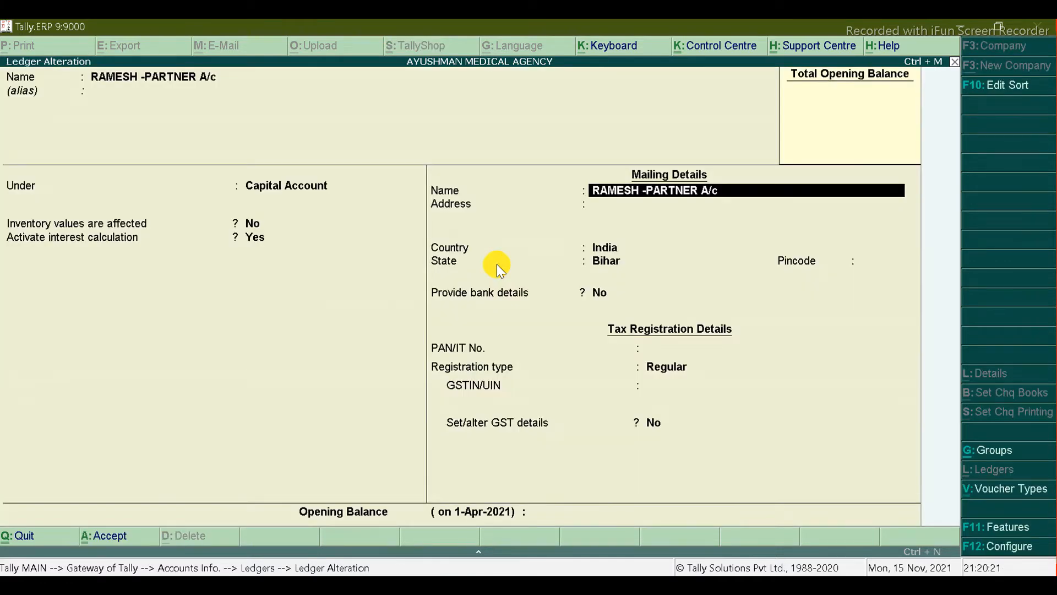
{"action": "key", "text": "ctrl+a"}
{"action": "key", "text": "Down"}
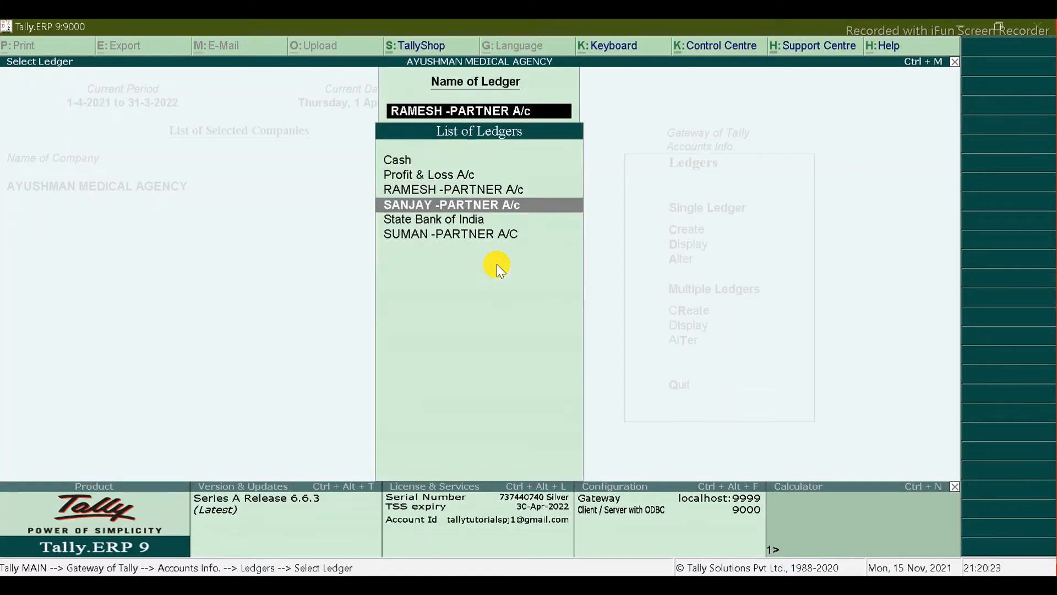
Step: Set the second partner's ledger to 6.5% interest per 365-Day Year on added and deducted amounts
{"action": "key", "text": "Return"}
{"action": "key", "text": "Return"}
{"action": "key", "text": "Return"}
{"action": "key", "text": "Return"}
{"action": "key", "text": "Return"}
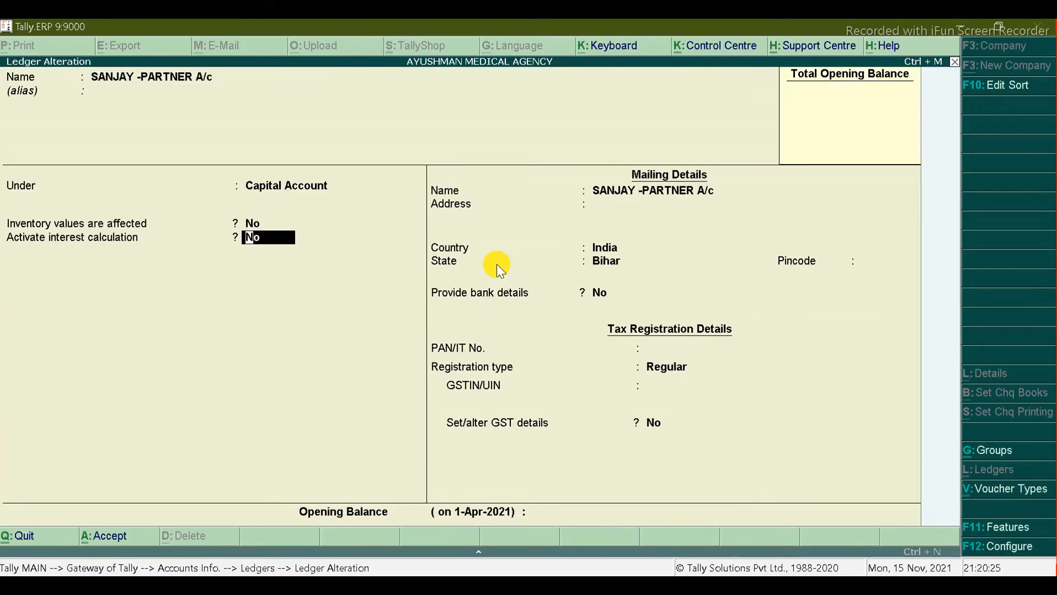
{"action": "key", "text": "y"}
{"action": "key", "text": "1"}
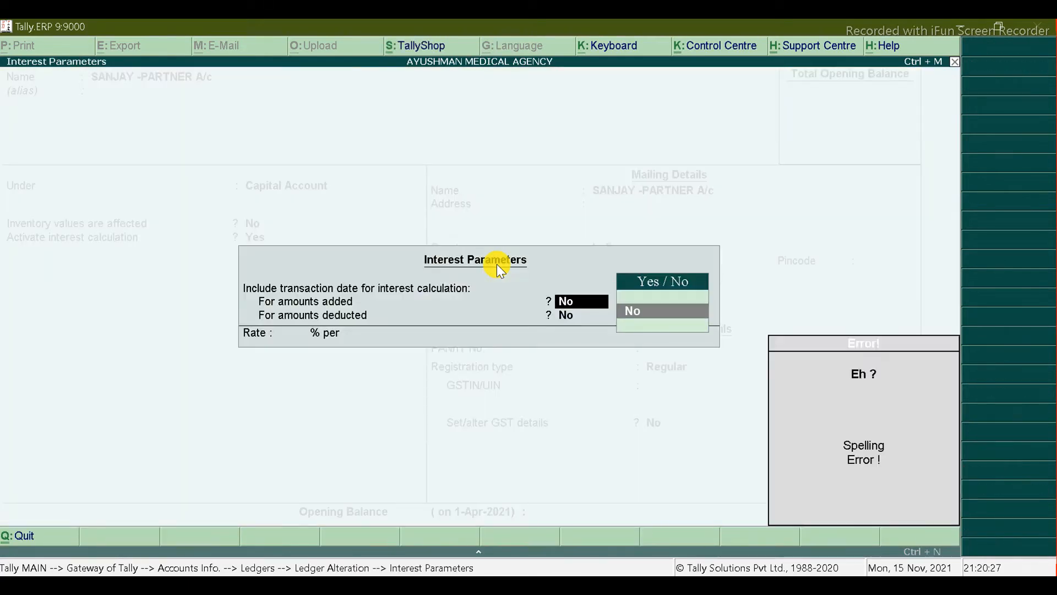
{"action": "key", "text": "BackSpace"}
{"action": "key", "text": "Down"}
{"action": "key", "text": "Return"}
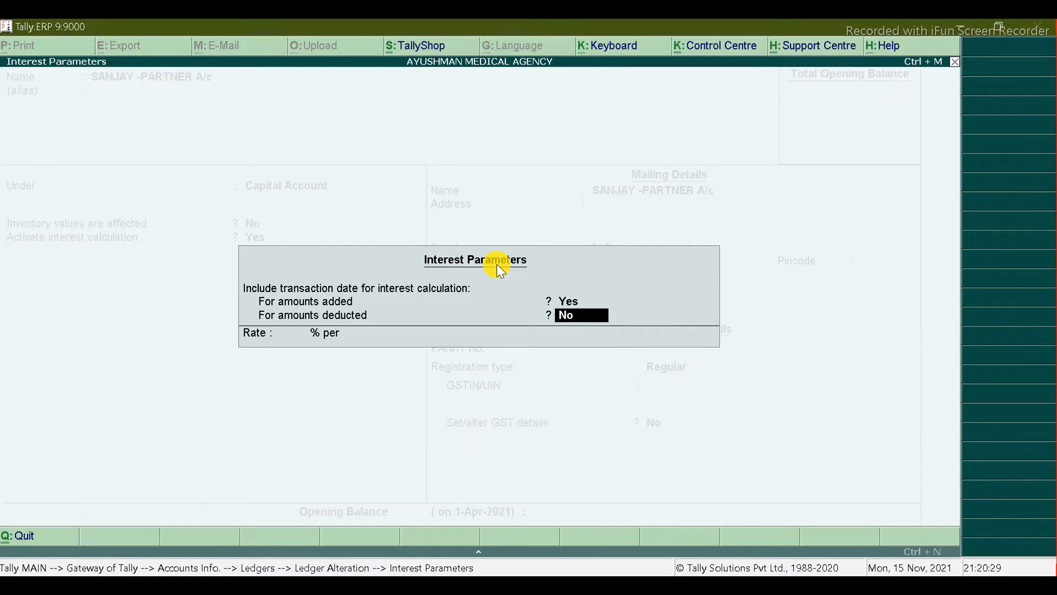
{"action": "type", "text": "y"}
{"action": "type", "text": "6.5"}
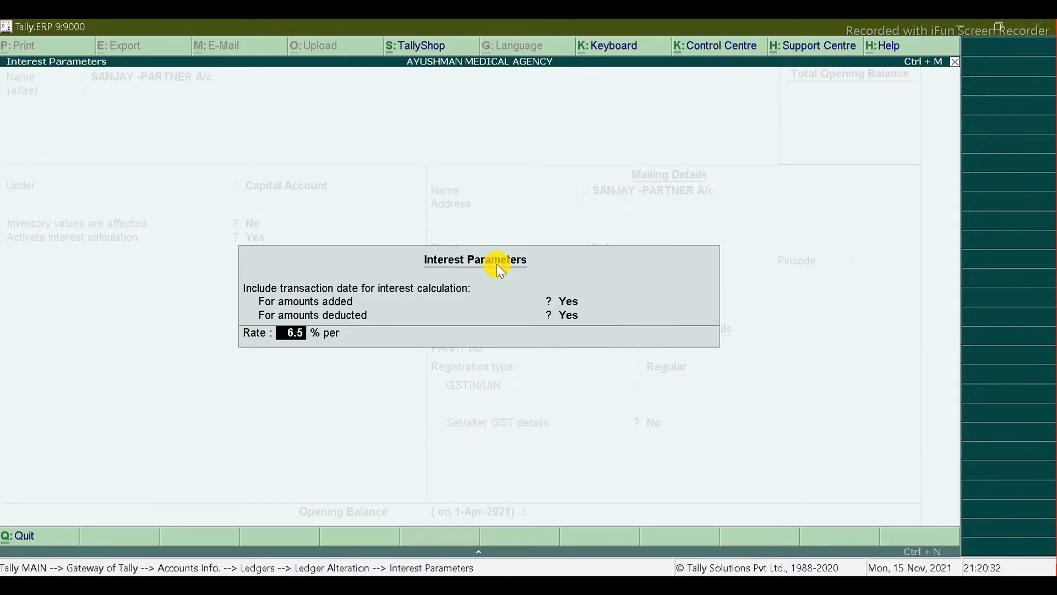
{"action": "key", "text": "Return"}
{"action": "key", "text": "Down"}
{"action": "key", "text": "Return"}
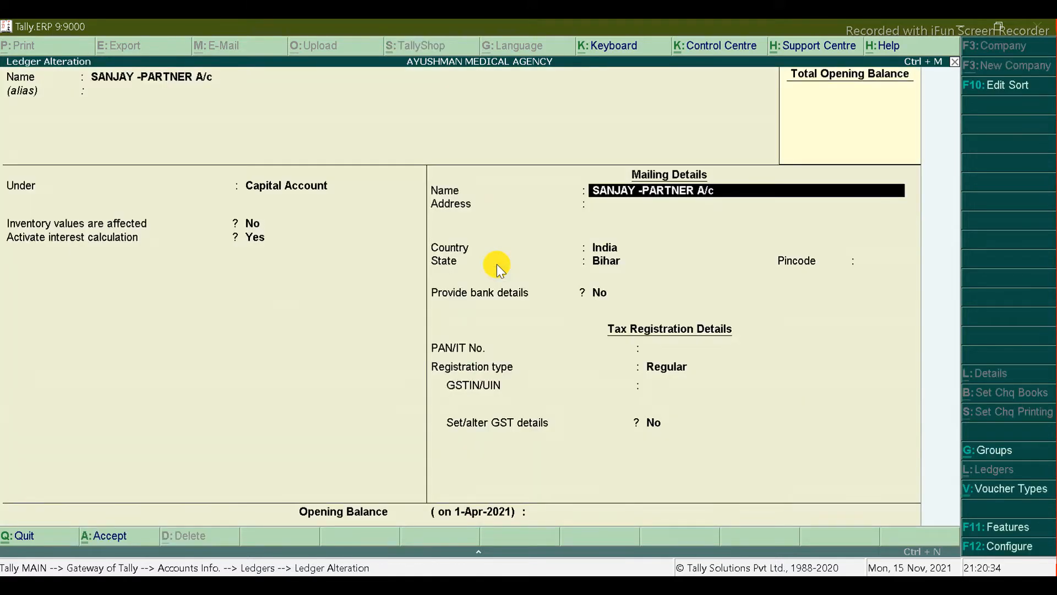
{"action": "key", "text": "ctrl+a"}
Step: Set the third partner's ledger to the same 6.5% per 365-Day Year interest and save
{"action": "key", "text": "Down"}
{"action": "key", "text": "Down"}
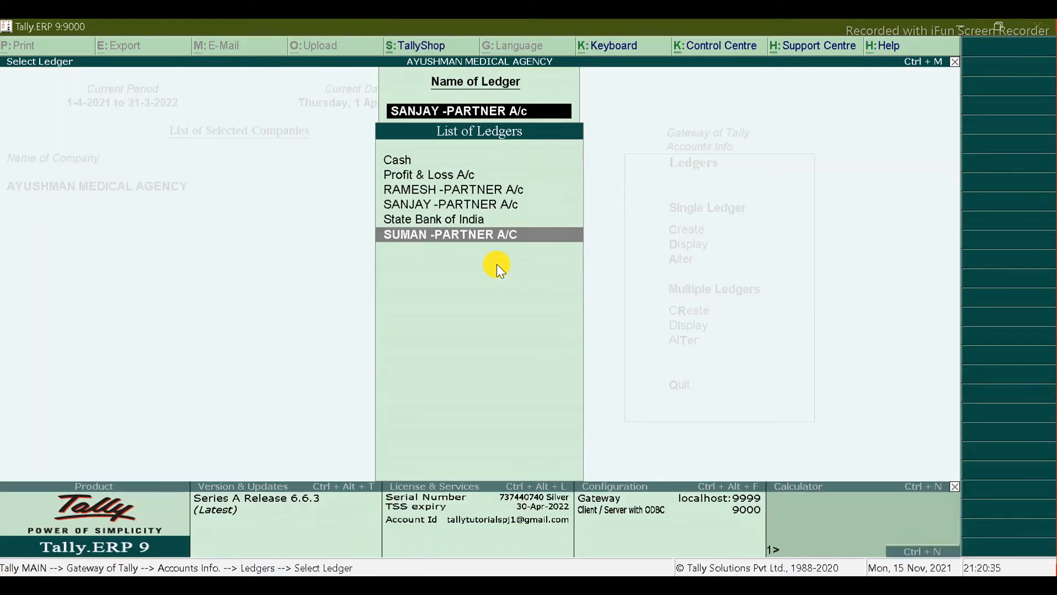
{"action": "key", "text": "Return"}
{"action": "key", "text": "Down"}
{"action": "key", "text": "Down"}
{"action": "key", "text": "Down"}
{"action": "key", "text": "Down"}
{"action": "type", "text": "y"}
{"action": "key", "text": "Return"}
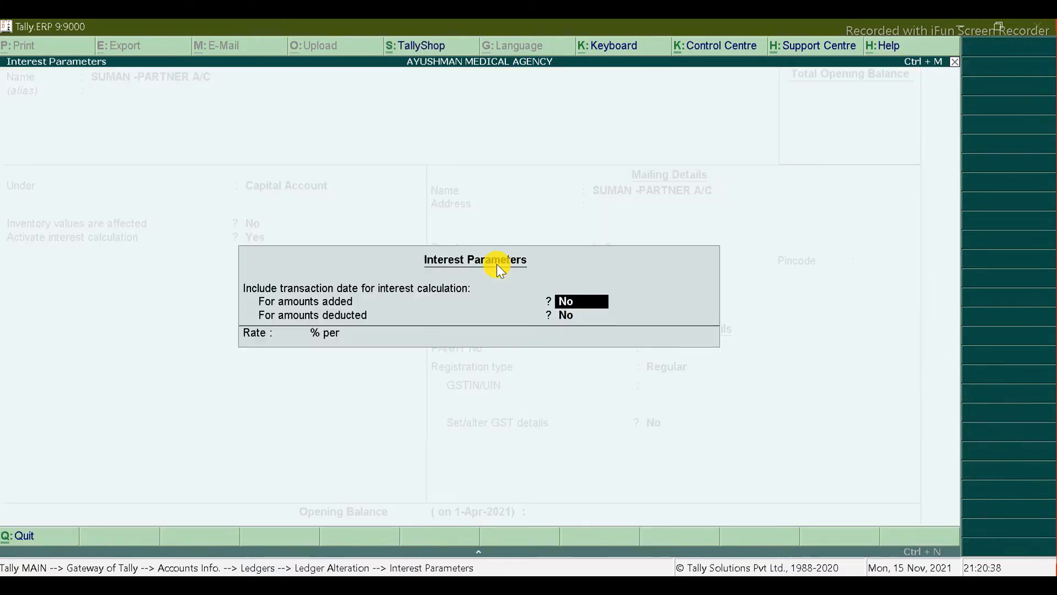
{"action": "type", "text": "y"}
{"action": "key", "text": "Return"}
{"action": "type", "text": "y"}
{"action": "key", "text": "Return"}
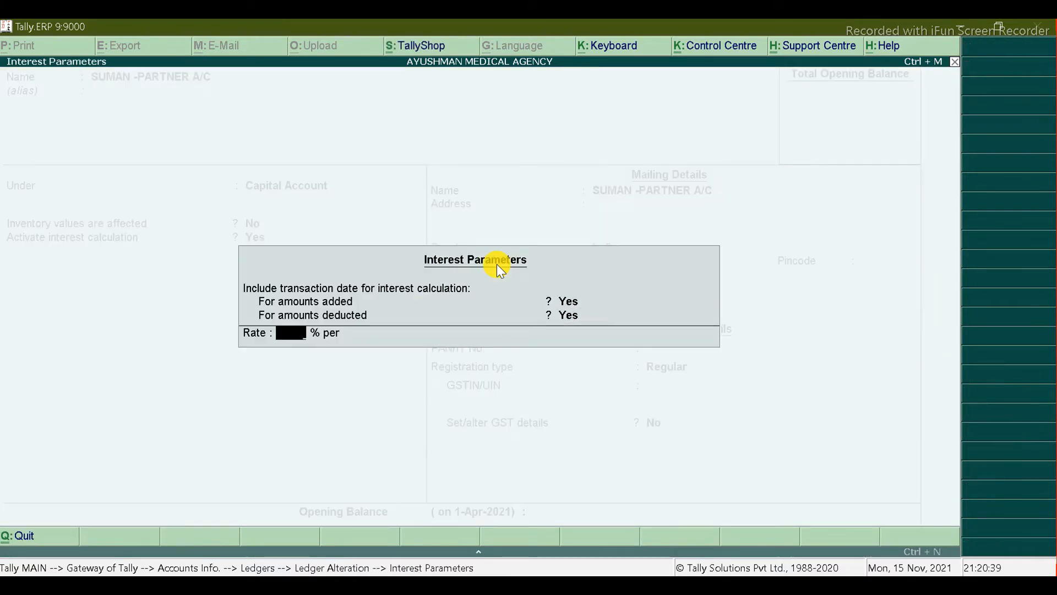
{"action": "type", "text": "6.5"}
{"action": "key", "text": "Return"}
{"action": "key", "text": "Down"}
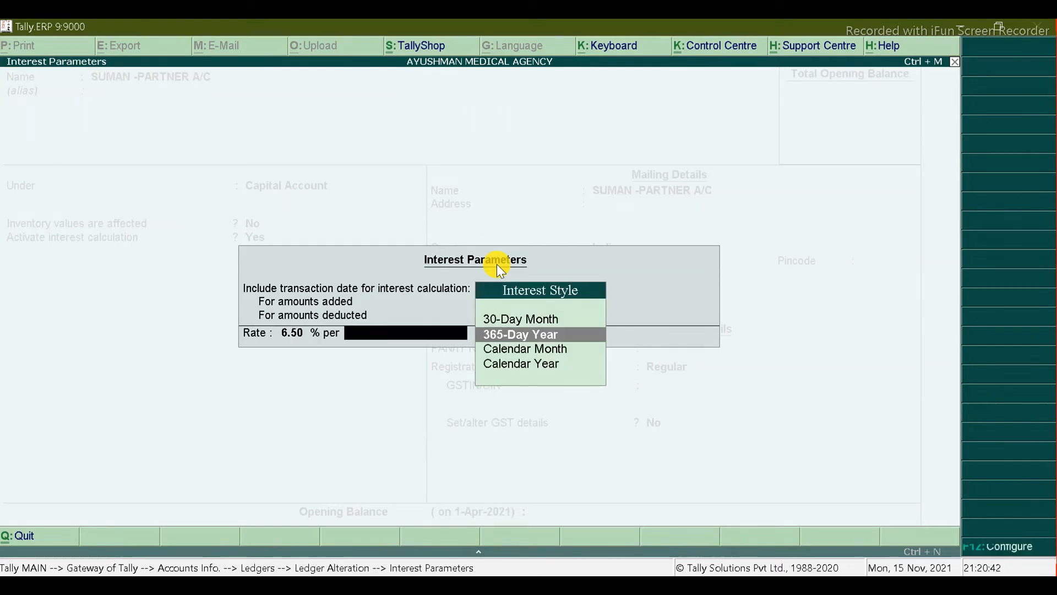
{"action": "key", "text": "Return"}
{"action": "key", "text": "ctrl+a"}
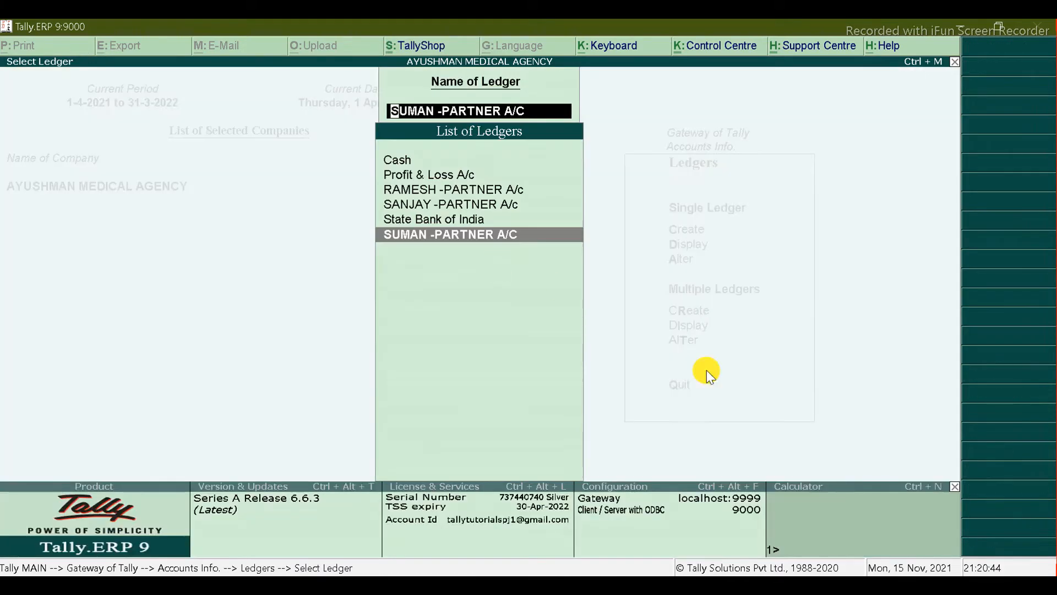
Step: Copy 'Plant & Machinery' from Excel cell C22 and return to Tally's Ledger Creation
{"action": "left_click", "coordinate": [911, 570]}
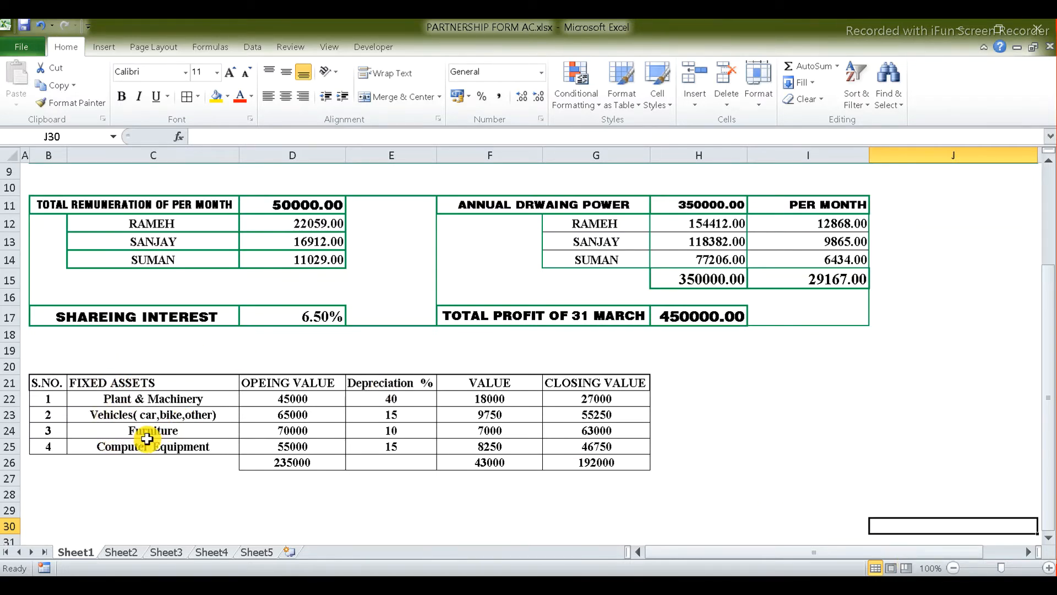
{"action": "double_click", "coordinate": [215, 397]}
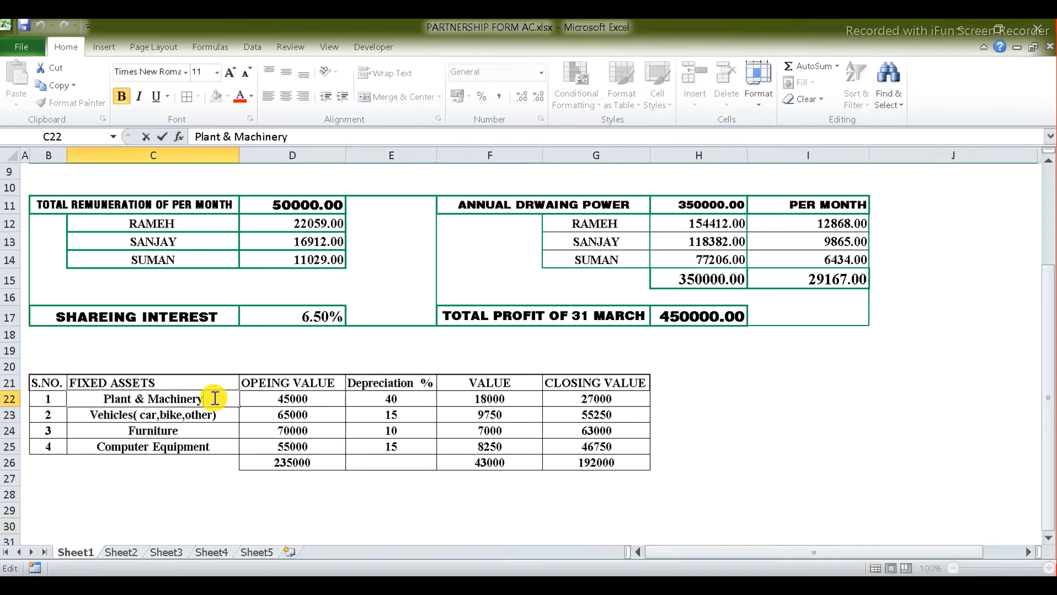
{"action": "key", "text": "ctrl+shift+Left"}
{"action": "key", "text": "ctrl+shift+Left"}
{"action": "key", "text": "ctrl+shift+Left"}
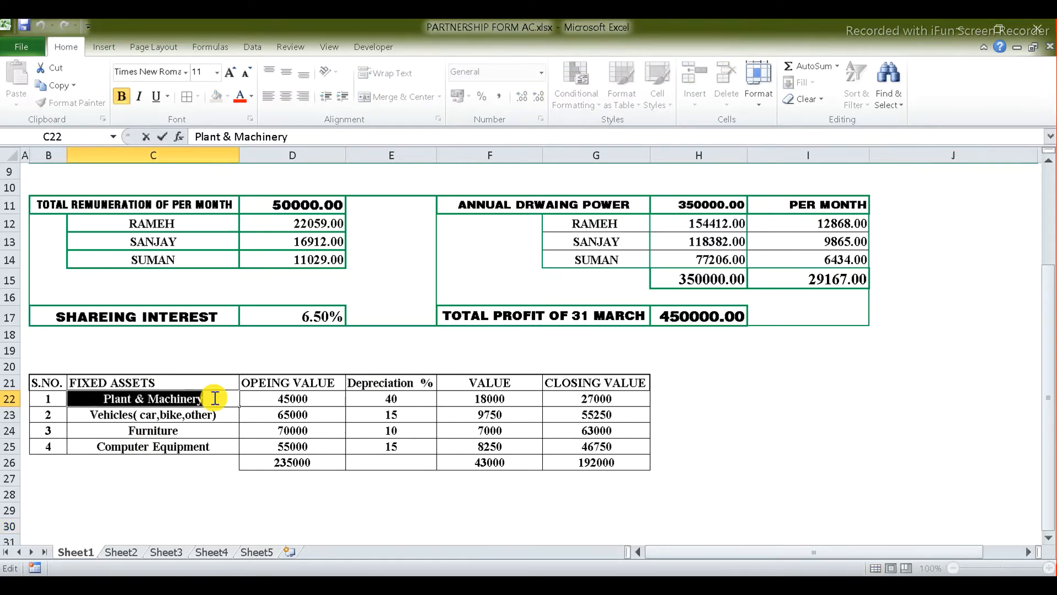
{"action": "key", "text": "ctrl+c"}
{"action": "key", "text": "alt+Tab"}
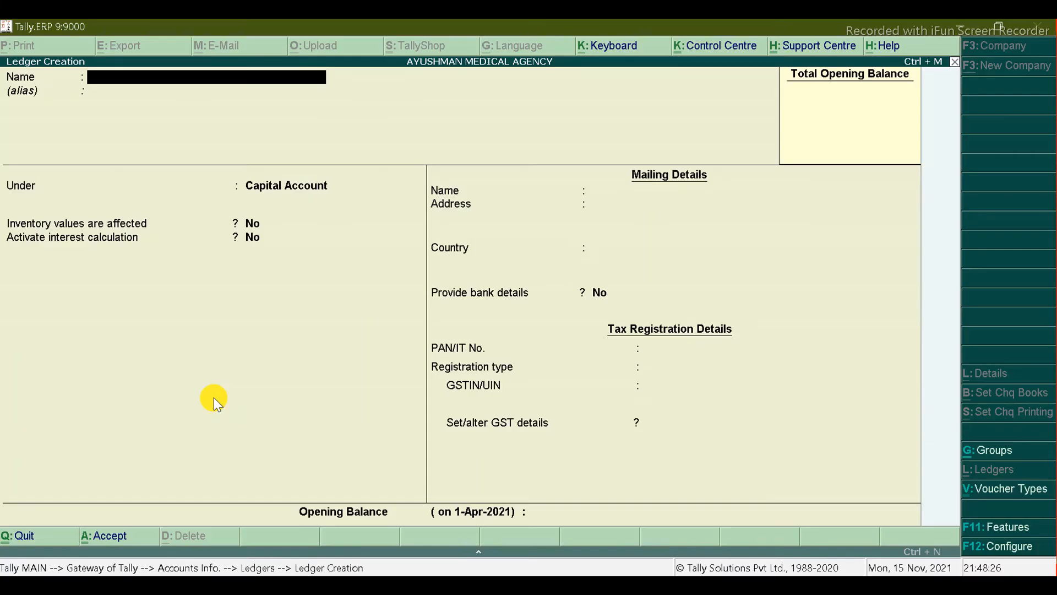
Step: Create and save the Plant & Machinery ledger under Fixed Assets
{"action": "key", "text": "ctrl+alt+v"}
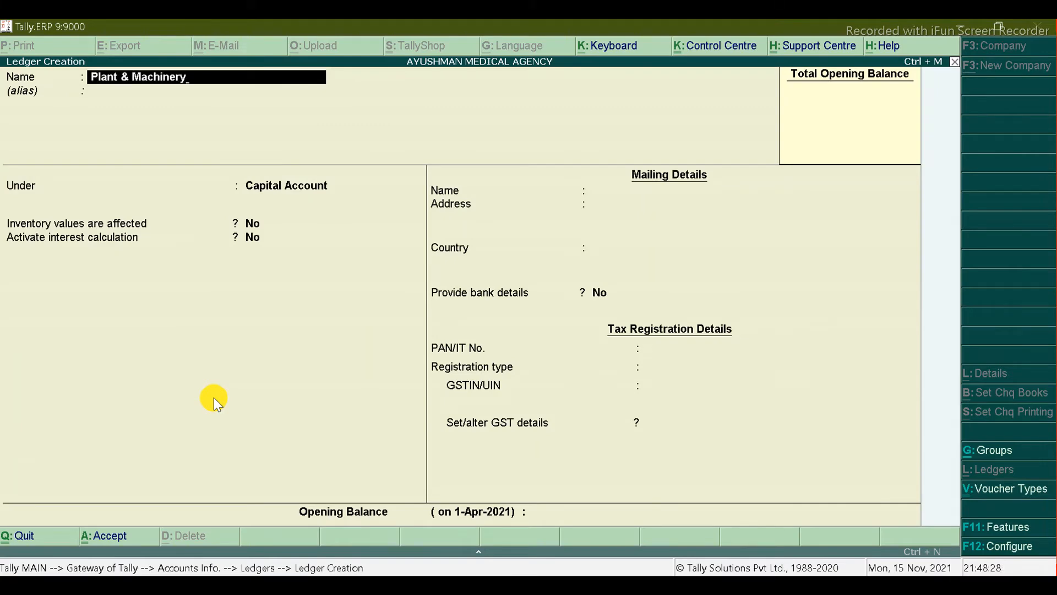
{"action": "key", "text": "Return"}
{"action": "key", "text": "Return"}
{"action": "type", "text": "Fi"}
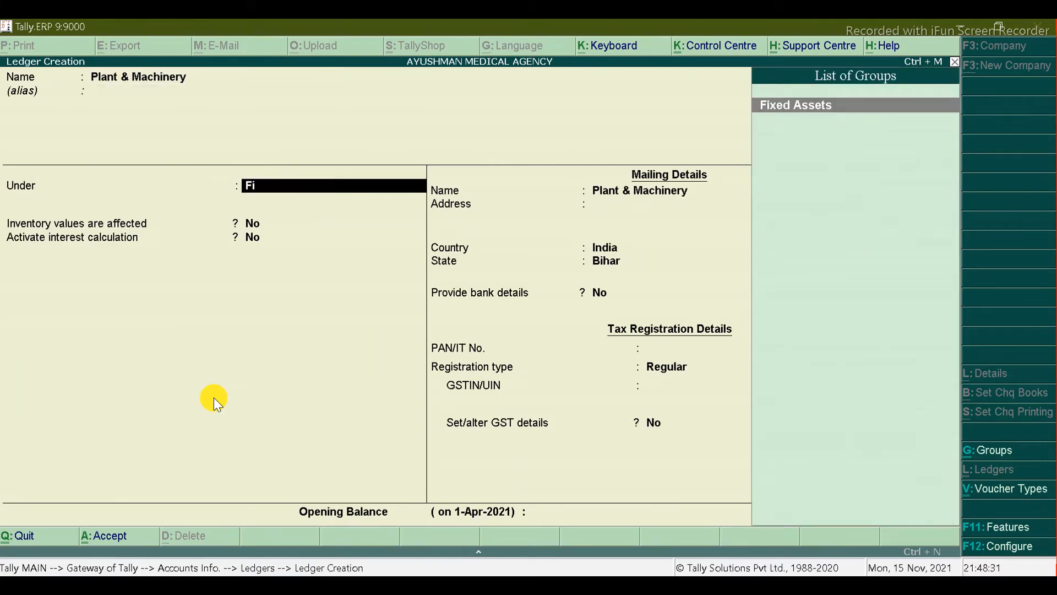
{"action": "key", "text": "Return"}
{"action": "key", "text": "Return"}
{"action": "key", "text": "Return"}
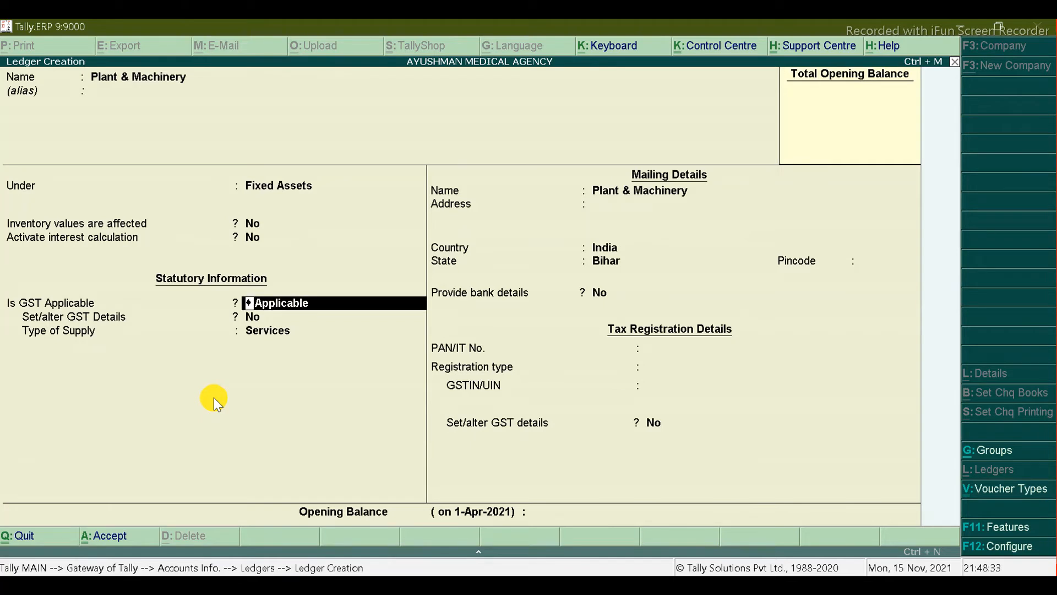
{"action": "key", "text": "Return"}
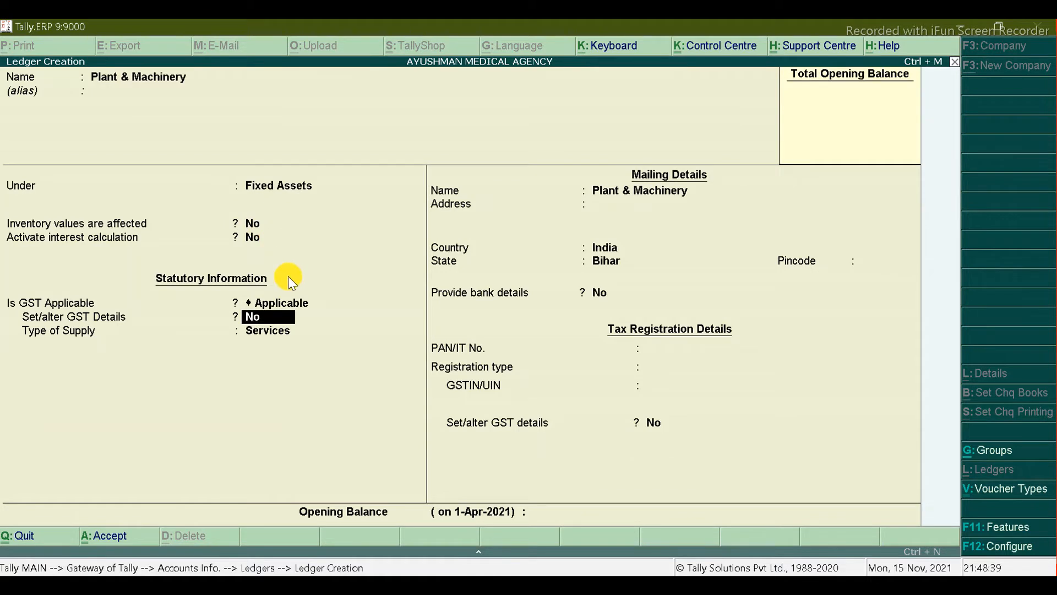
{"action": "key", "text": "ctrl+a"}
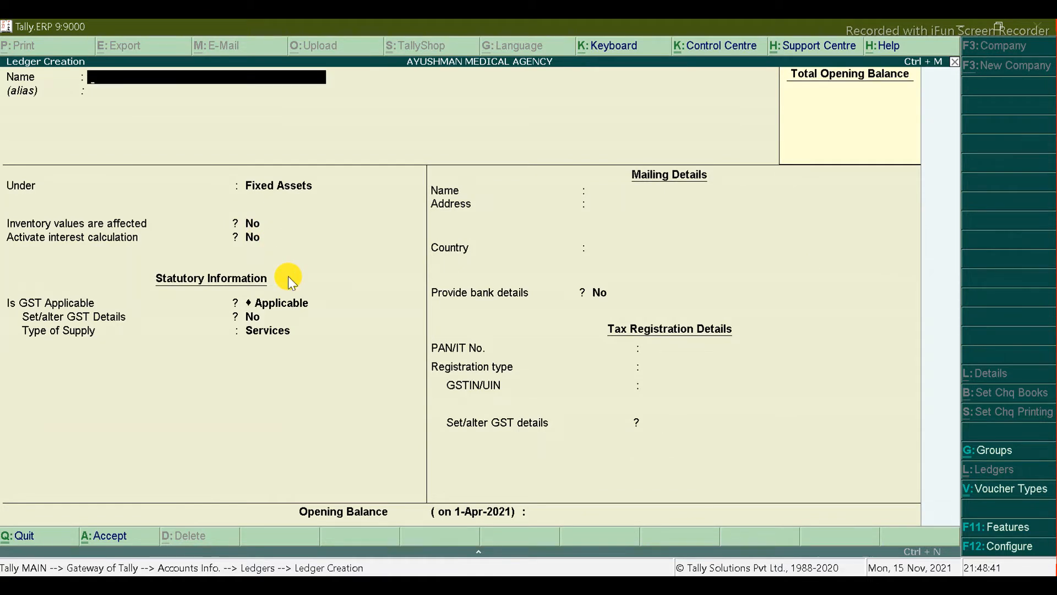
Step: Copy 'Vehicles' from cell C23 and enter it as the new ledger's name
{"action": "key", "text": "alt+Tab"}
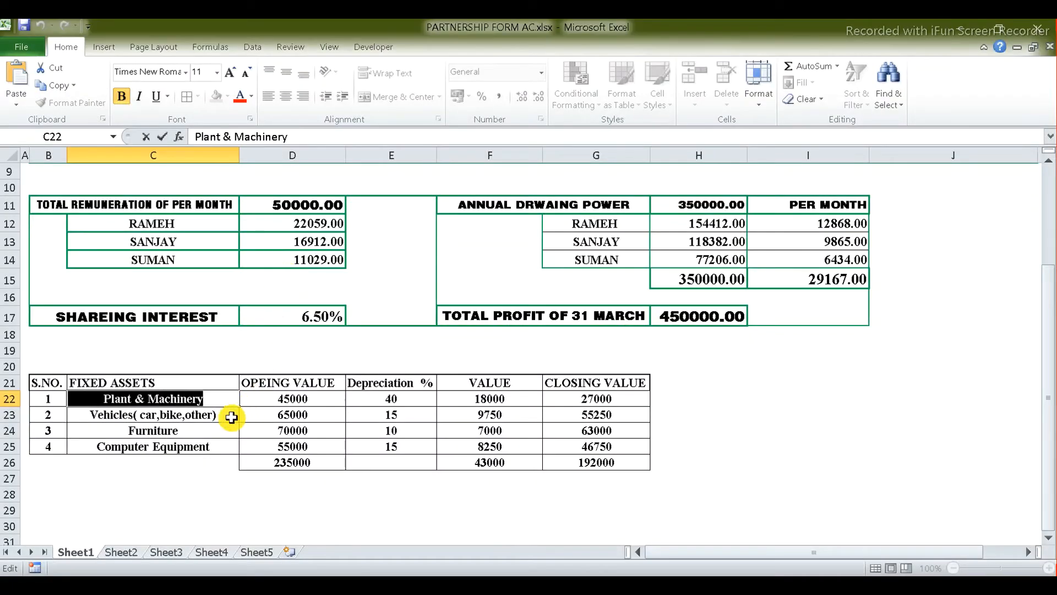
{"action": "double_click", "coordinate": [230, 414]}
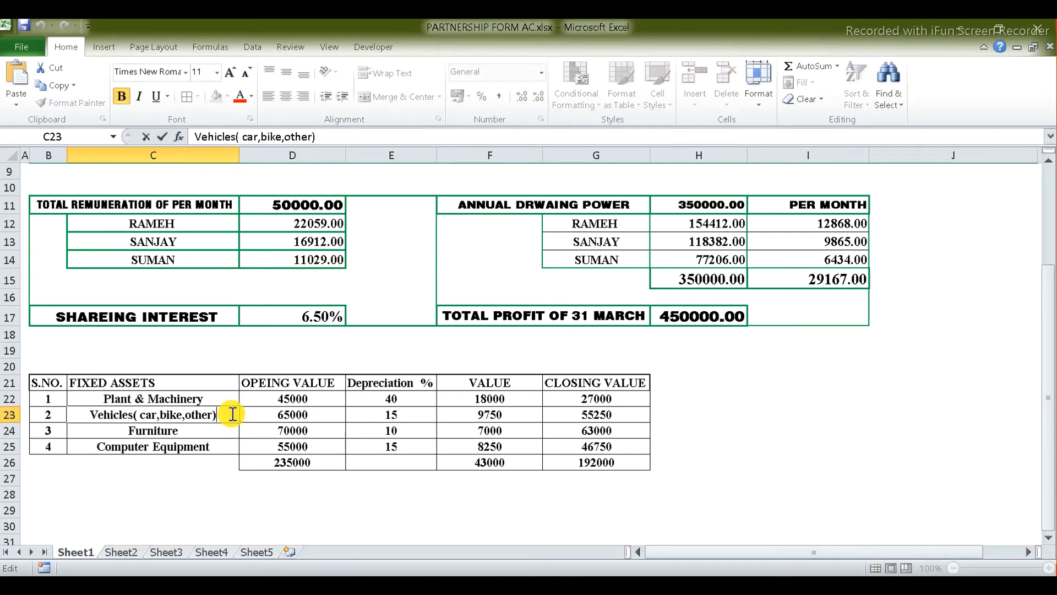
{"action": "key", "text": "Left"}
{"action": "key", "text": "Left"}
{"action": "key", "text": "Left"}
{"action": "key", "text": "Left"}
{"action": "key", "text": "Left"}
{"action": "key", "text": "Left"}
{"action": "key", "text": "Left"}
{"action": "key", "text": "Left"}
{"action": "key", "text": "Left"}
{"action": "key", "text": "Left"}
{"action": "key", "text": "Left"}
{"action": "key", "text": "Left"}
{"action": "key", "text": "Left"}
{"action": "key", "text": "Left"}
{"action": "key", "text": "Left"}
{"action": "key", "text": "Left"}
{"action": "key", "text": "Left"}
{"action": "key", "text": "shift+Left"}
{"action": "key", "text": "shift+Left"}
{"action": "key", "text": "shift+Left"}
{"action": "key", "text": "shift+Left"}
{"action": "key", "text": "shift+Left"}
{"action": "key", "text": "shift+Left"}
{"action": "key", "text": "shift+Left"}
{"action": "key", "text": "shift+Left"}
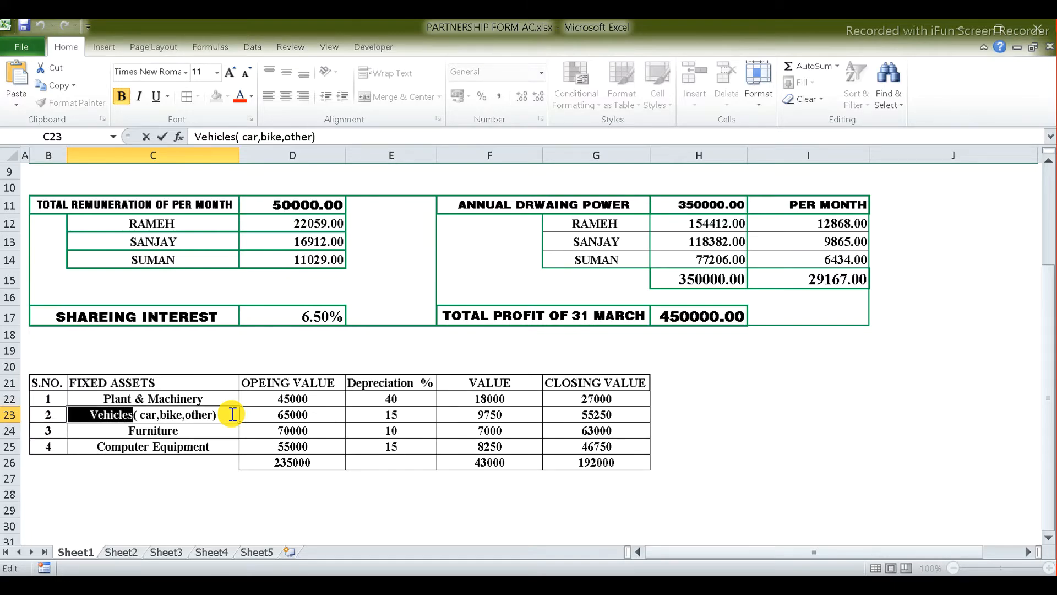
{"action": "key", "text": "alt+Tab"}
{"action": "key", "text": "ctrl+alt+v"}
{"action": "key", "text": "Return"}
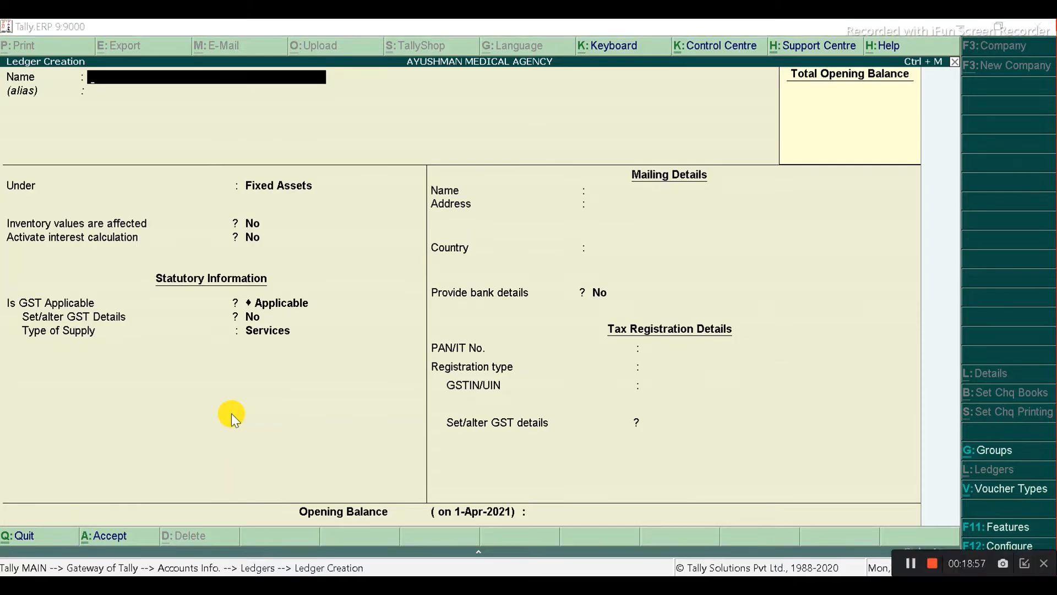
Step: Create and save the Furniture ledger using the name copied from the sheet
{"action": "key", "text": "alt+Tab"}
{"action": "double_click", "coordinate": [185, 435]}
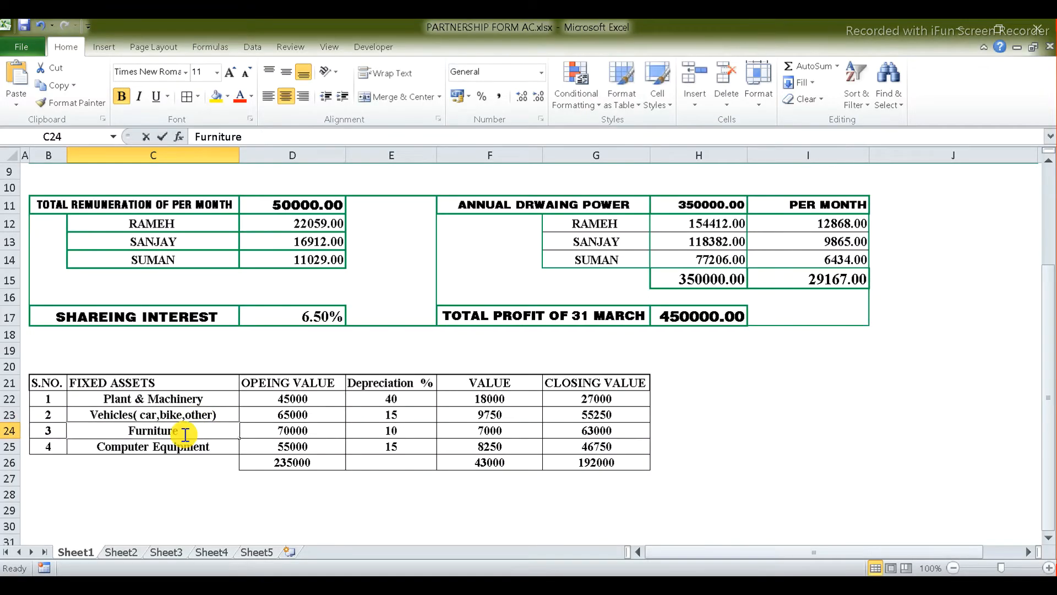
{"action": "key", "text": "shift+Home"}
{"action": "key", "text": "ctrl+c"}
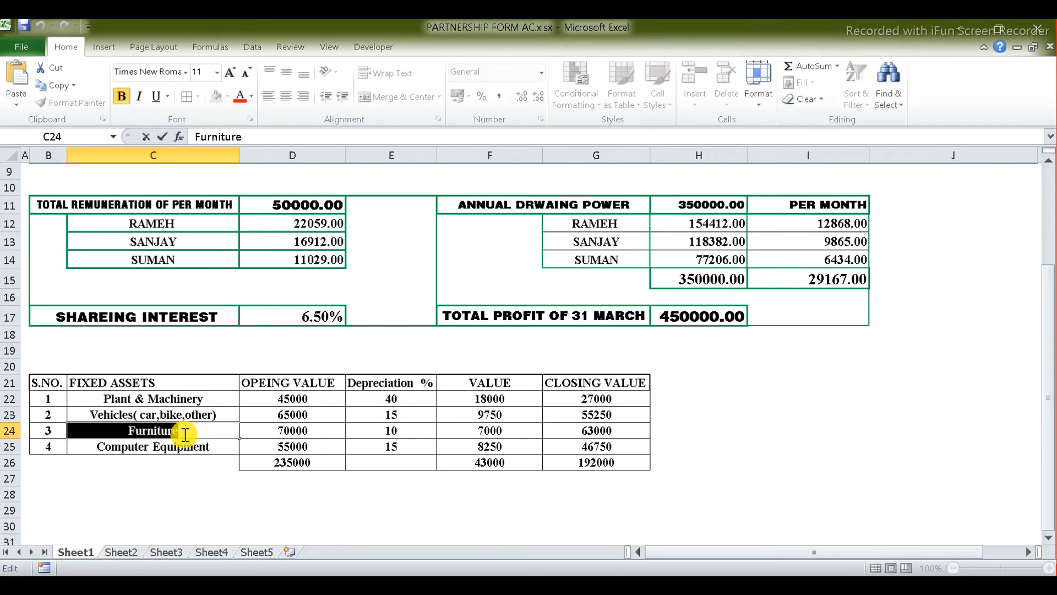
{"action": "key", "text": "alt+Tab"}
{"action": "key", "text": "ctrl+alt+v"}
{"action": "key", "text": "Return"}
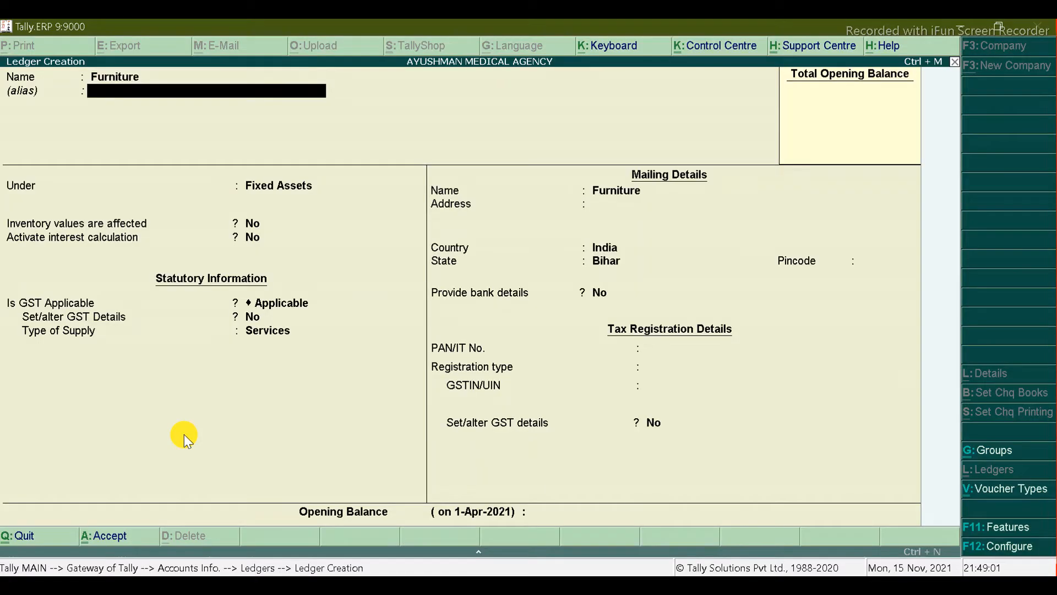
{"action": "key", "text": "ctrl+a"}
Step: Create and save the Computer Equipment ledger under Fixed Assets
{"action": "key", "text": "alt+Tab"}
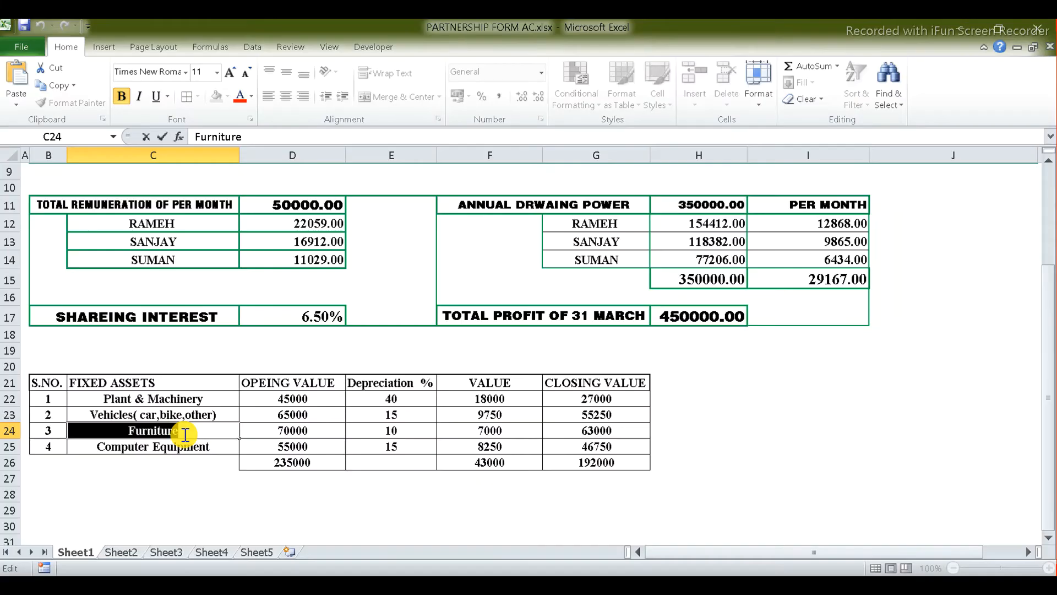
{"action": "left_click", "coordinate": [218, 445]}
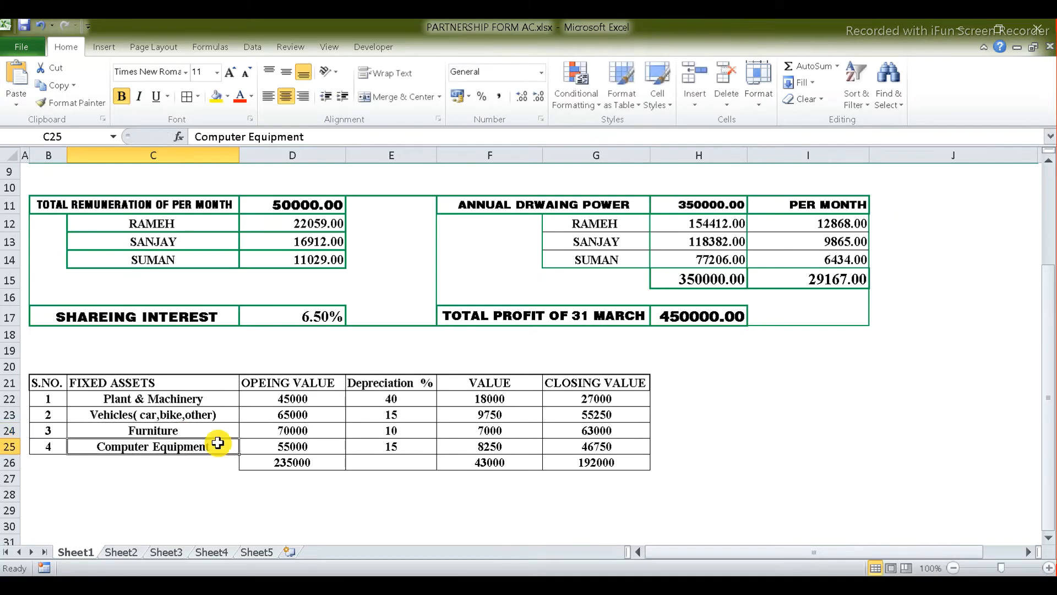
{"action": "double_click", "coordinate": [220, 447]}
{"action": "key", "text": "ctrl+shift+Left"}
{"action": "key", "text": "ctrl+shift+Left"}
{"action": "key", "text": "ctrl+shift+Left"}
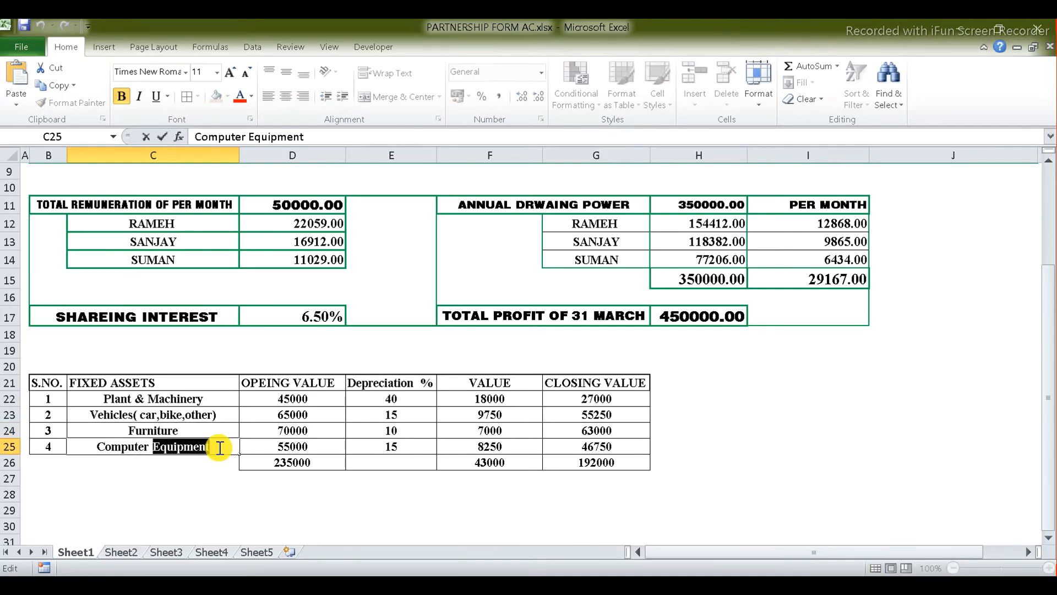
{"action": "key", "text": "alt+Tab"}
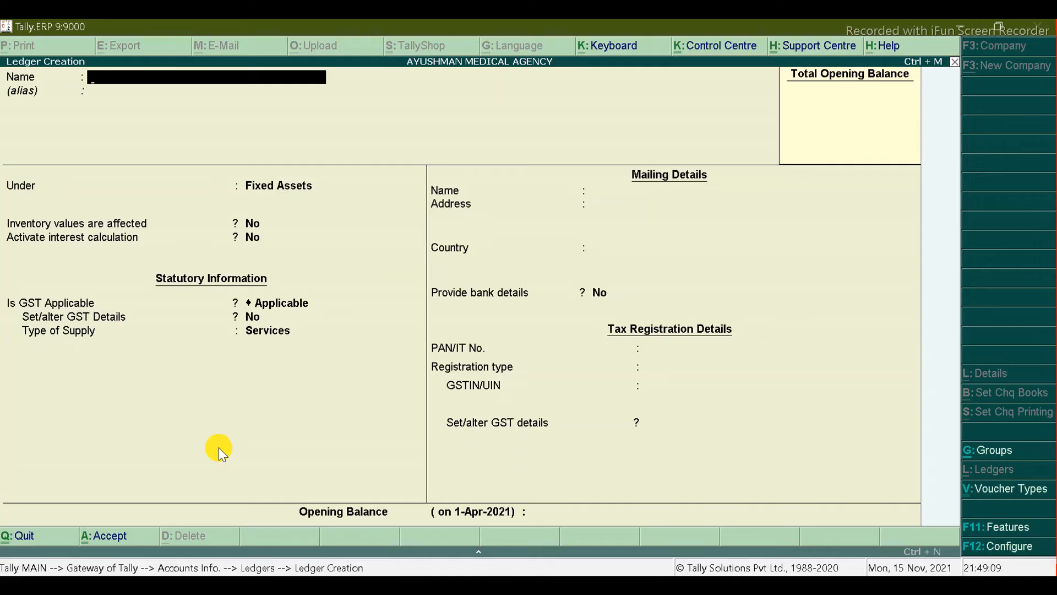
{"action": "key", "text": "ctrl+alt+v"}
{"action": "key", "text": "Return"}
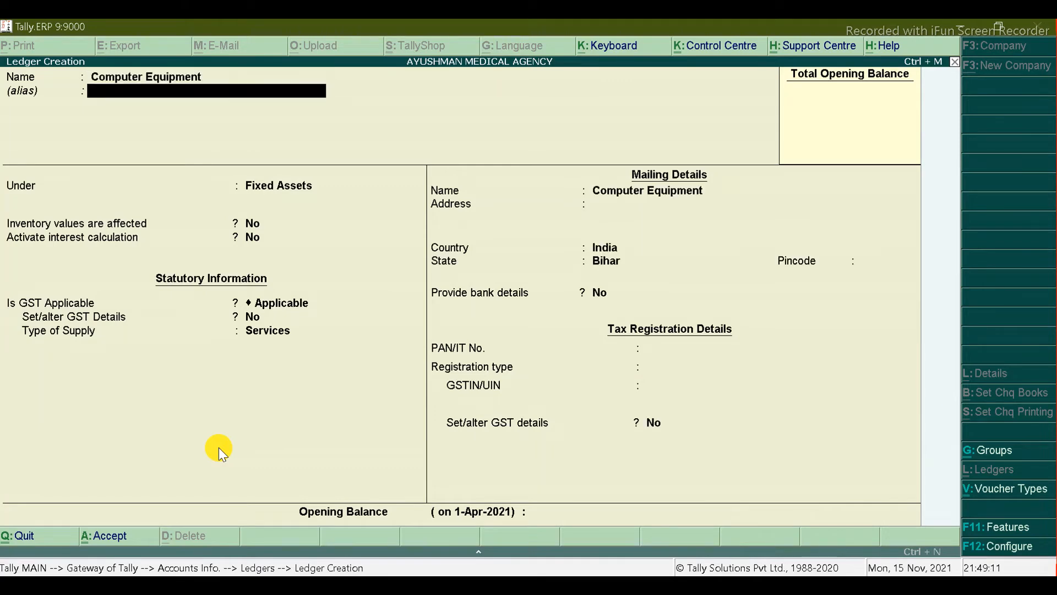
{"action": "key", "text": "Return"}
{"action": "key", "text": "Return"}
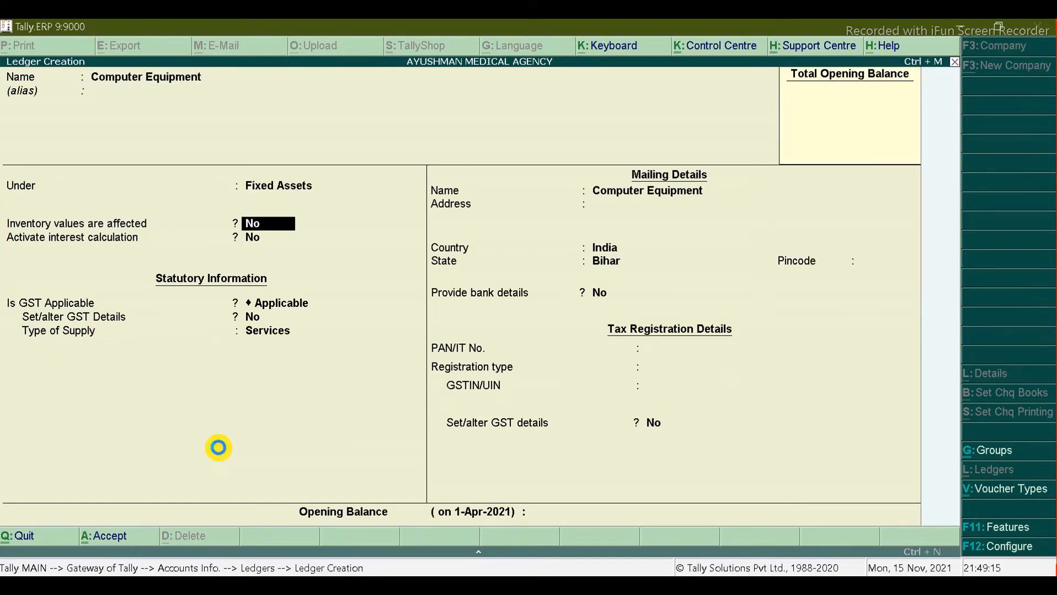
{"action": "key", "text": "ctrl+a"}
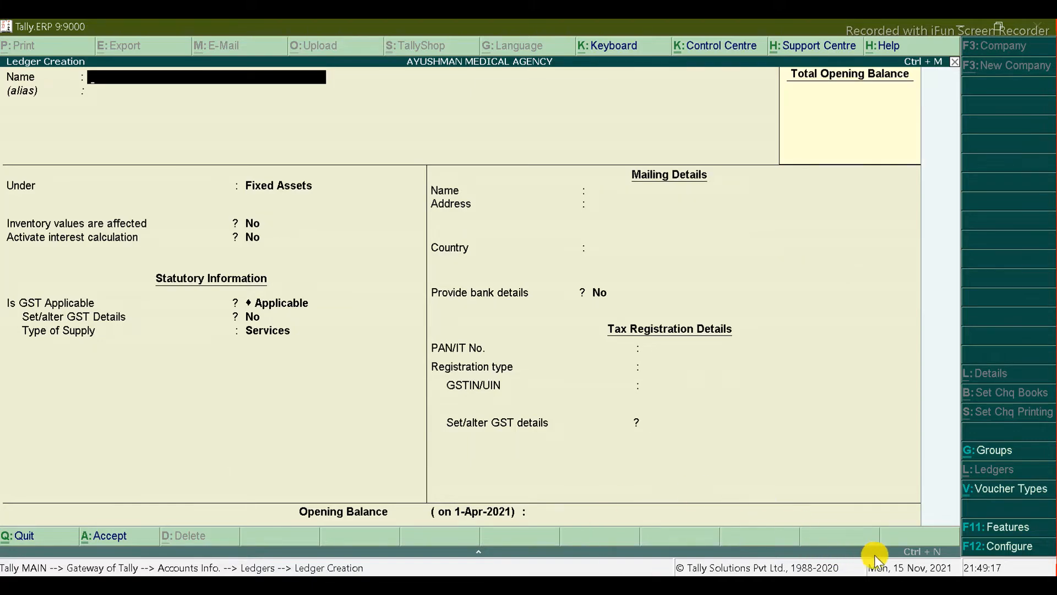
{"action": "key", "text": "alt+Tab"}
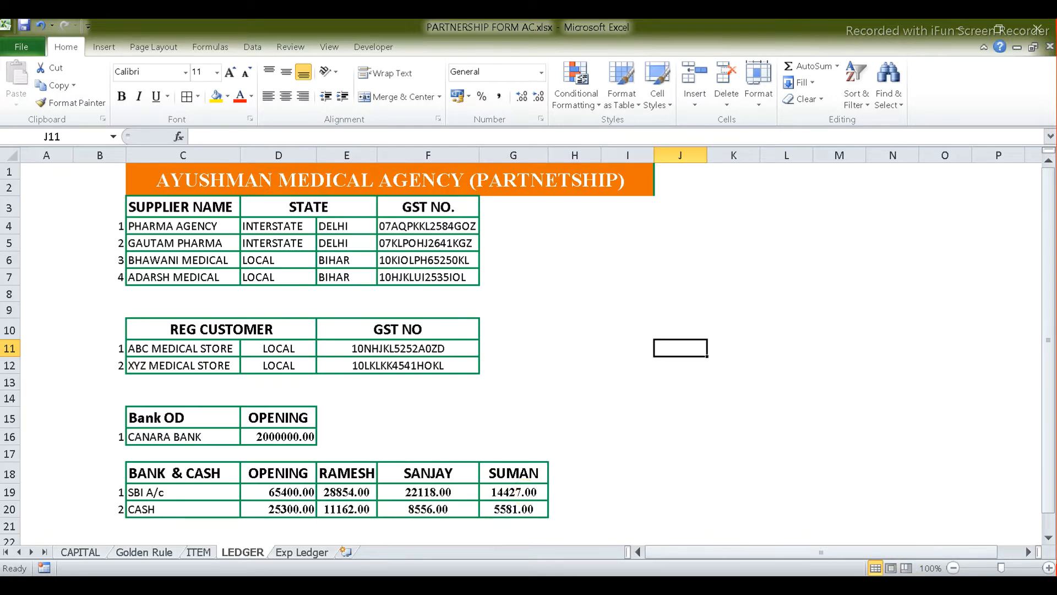
Step: Quit Ledger Creation and return to the Gateway of Tally
{"action": "key", "text": "alt+Tab"}
{"action": "key", "text": "Escape"}
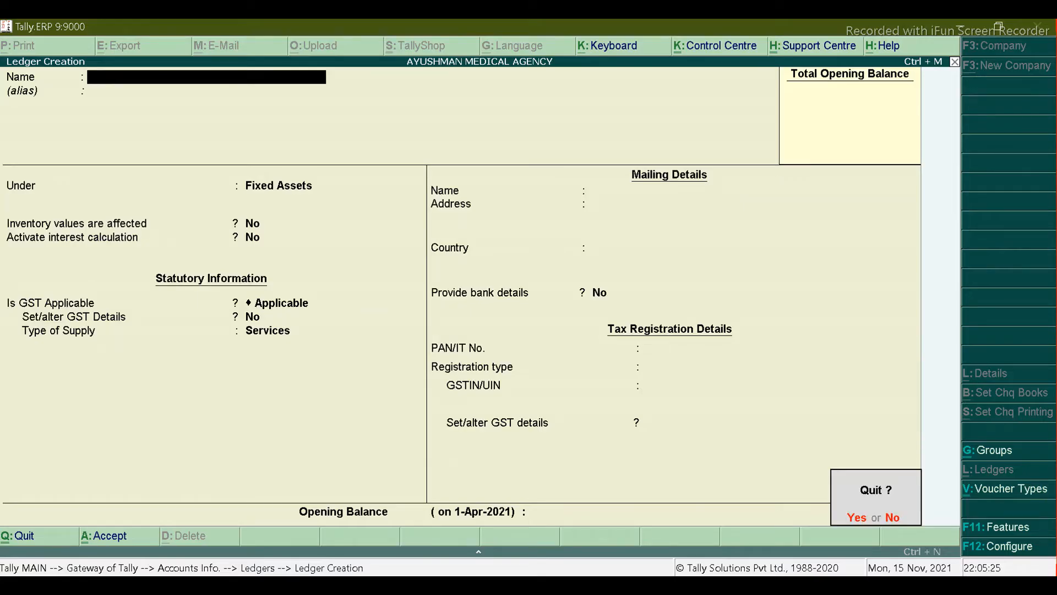
{"action": "key", "text": "y"}
{"action": "key", "text": "Escape"}
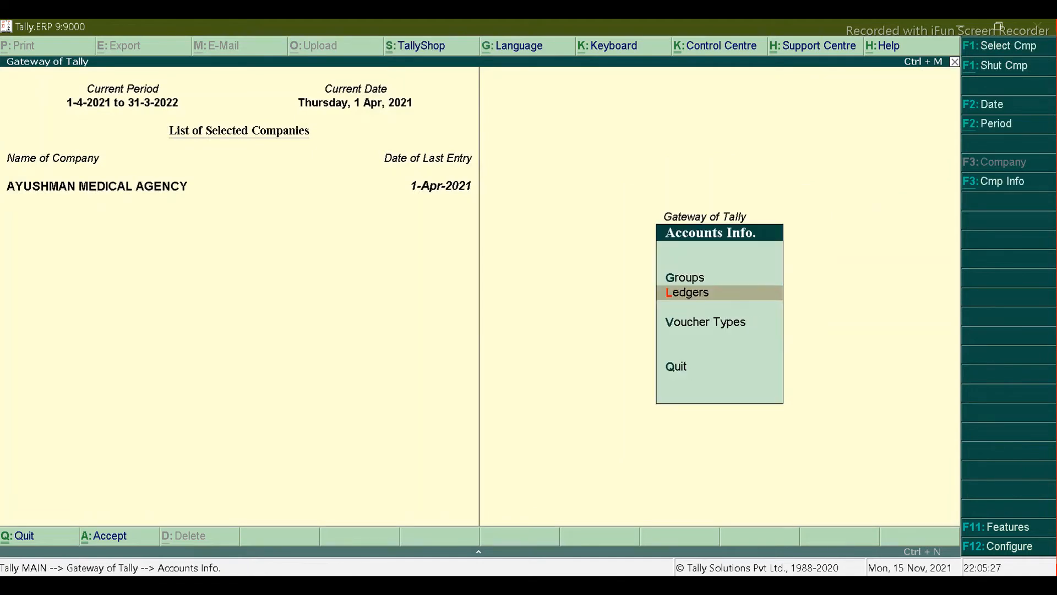
{"action": "key", "text": "Escape"}
{"action": "key", "text": "v"}
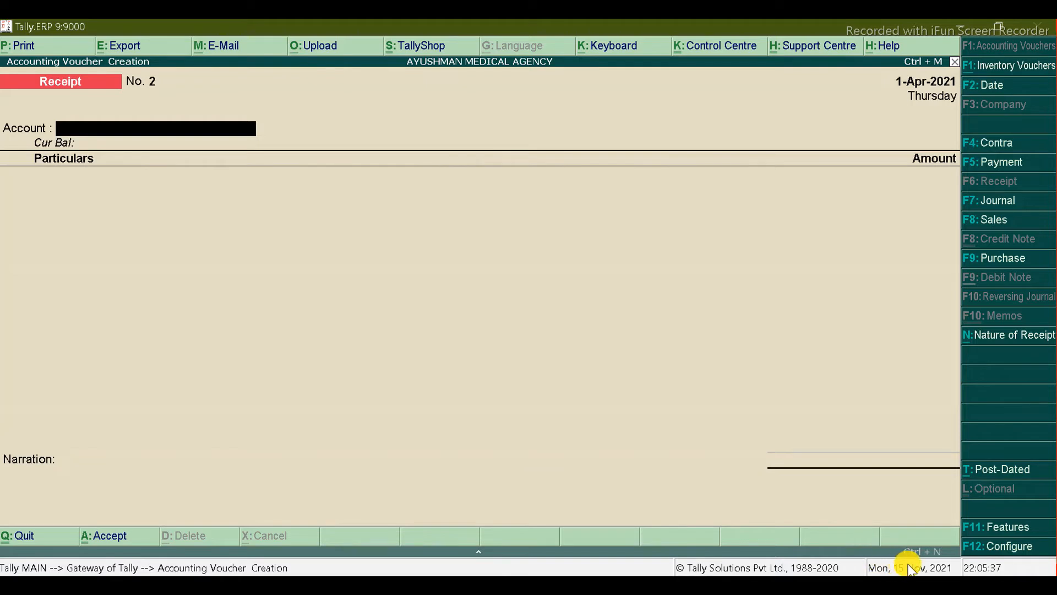
{"action": "key", "text": "Escape"}
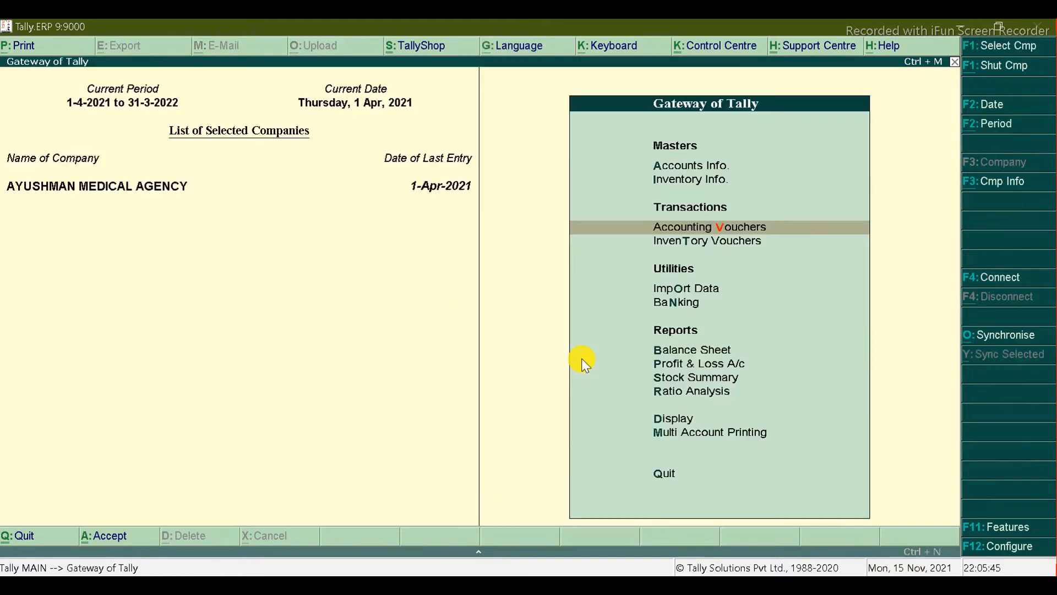
Step: Open the State Bank of India ledger in Ledger Alteration
{"action": "key", "text": "a"}
{"action": "key", "text": "l"}
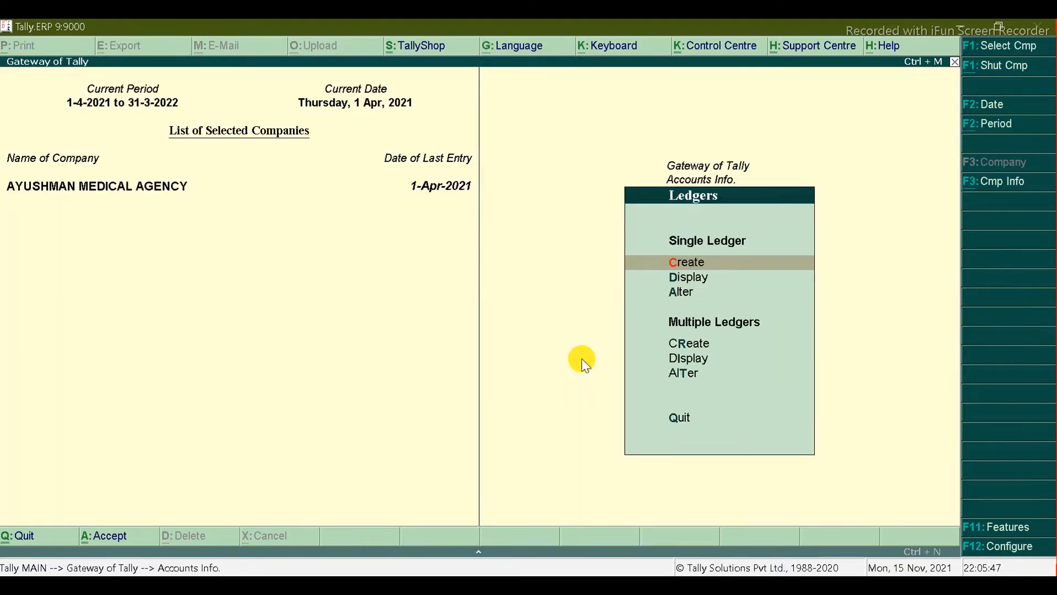
{"action": "key", "text": "Down"}
{"action": "key", "text": "Return"}
{"action": "type", "text": "S"}
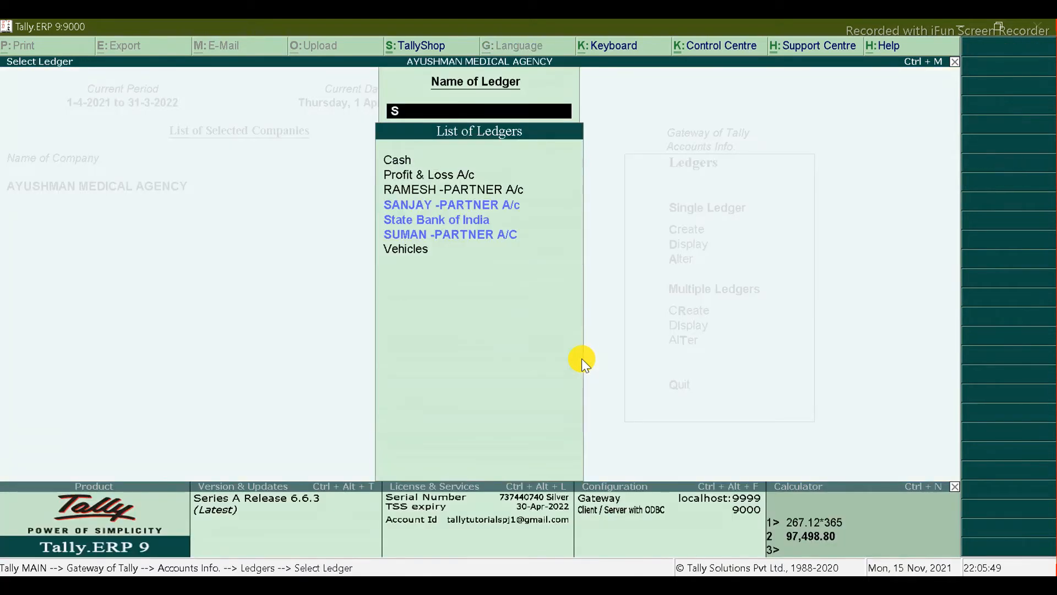
{"action": "type", "text": "b"}
{"action": "key", "text": "Down"}
{"action": "key", "text": "Down"}
{"action": "key", "text": "Return"}
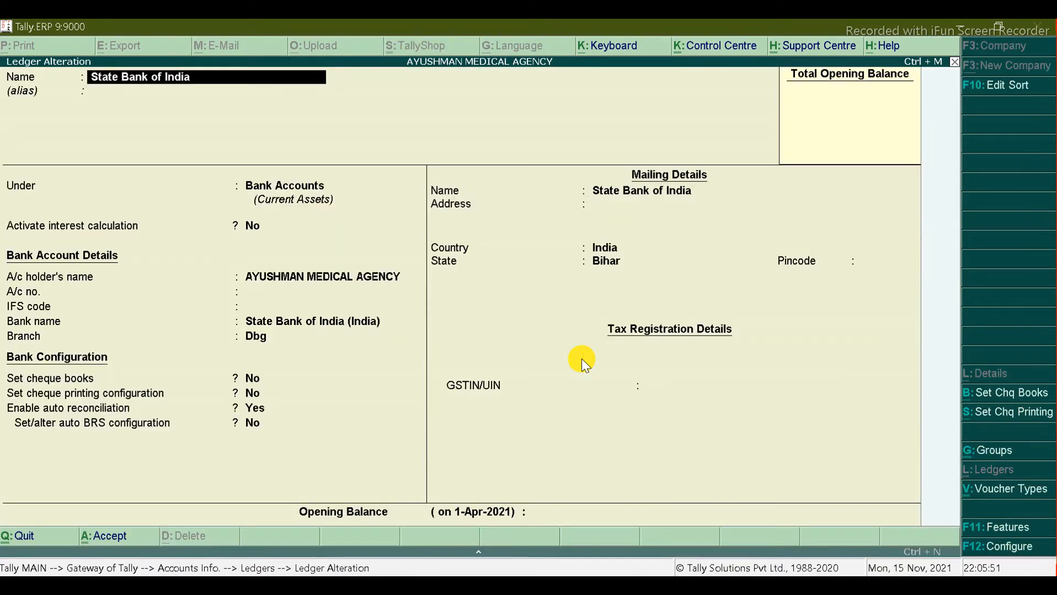
{"action": "key", "text": "ctrl+a"}
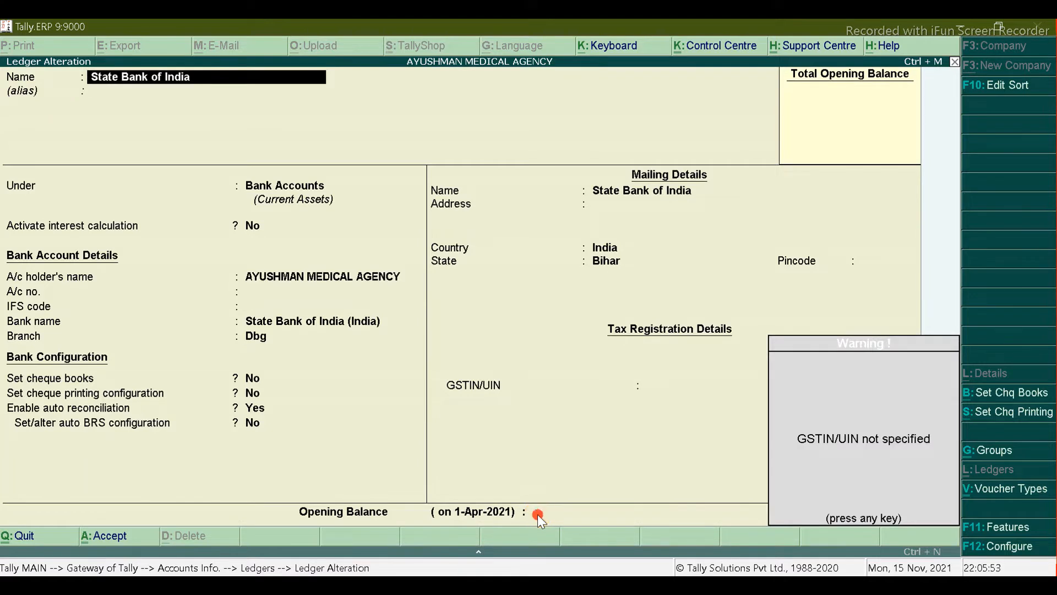
{"action": "key", "text": "Return"}
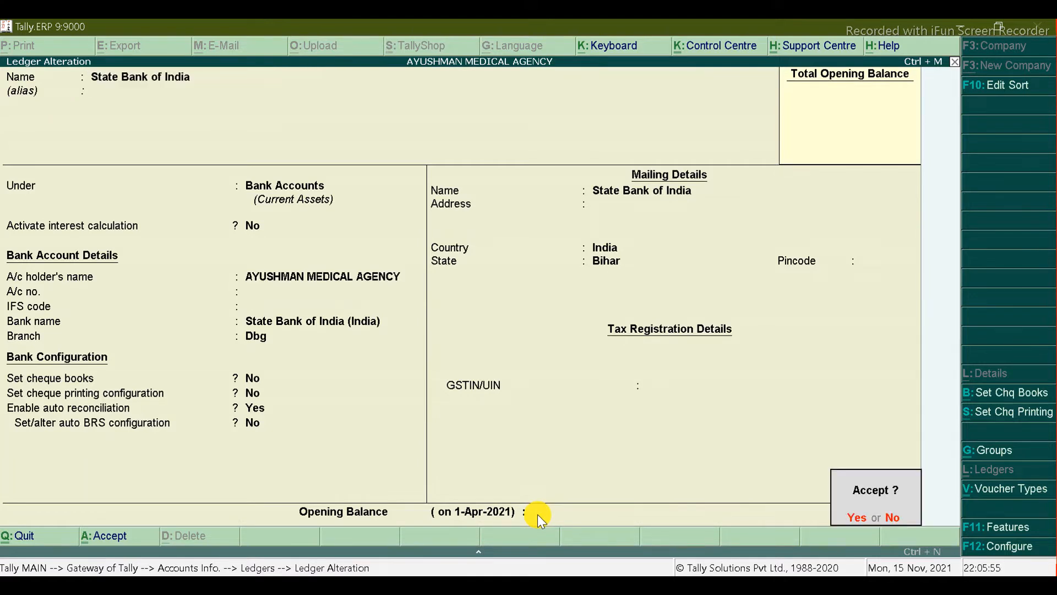
{"action": "key", "text": "Return"}
Step: Enter 65,400.00 Dr as State Bank of India's opening balance and save
{"action": "key", "text": "alt+Tab"}
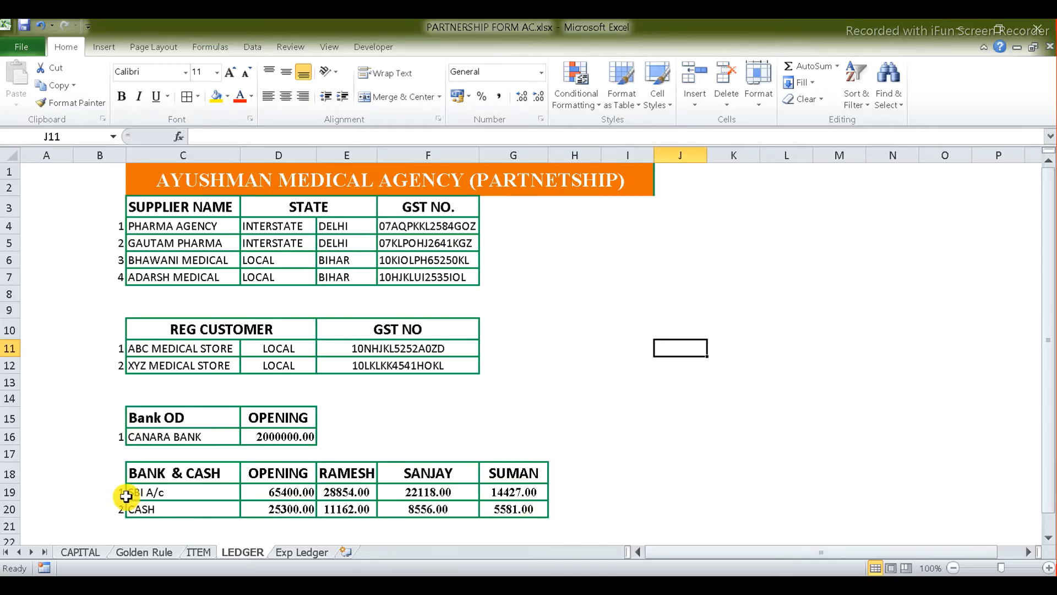
{"action": "key", "text": "alt+Tab"}
{"action": "type", "text": "65,4"}
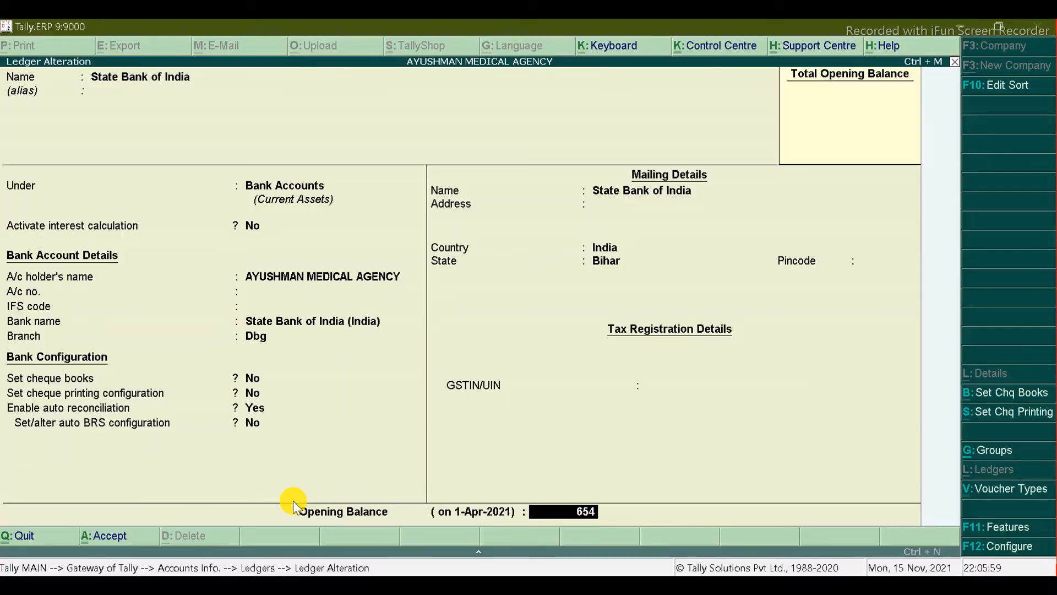
{"action": "type", "text": "00"}
{"action": "key", "text": "Return"}
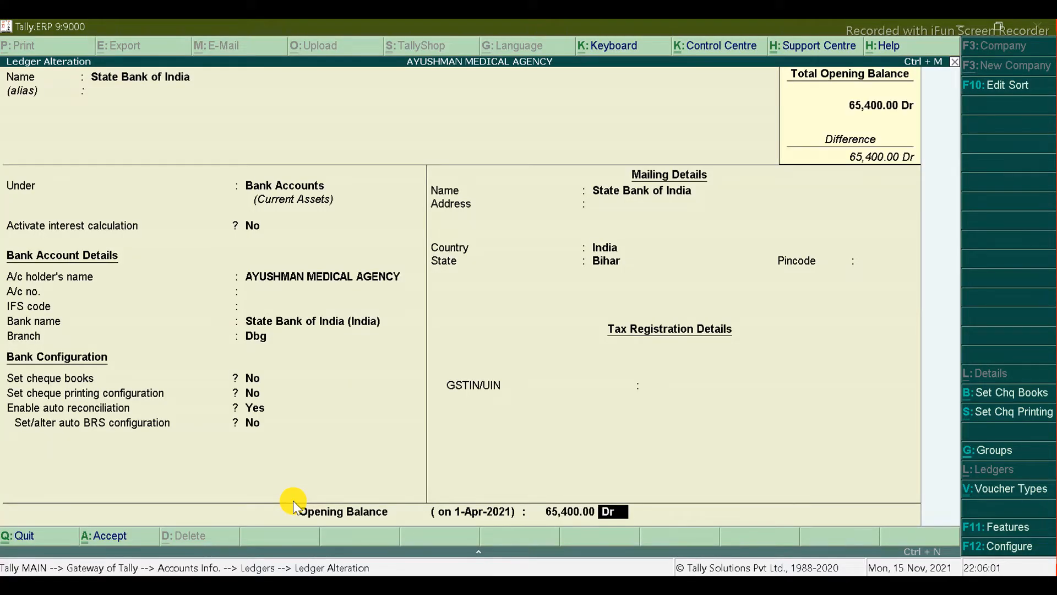
{"action": "key", "text": "ctrl+a"}
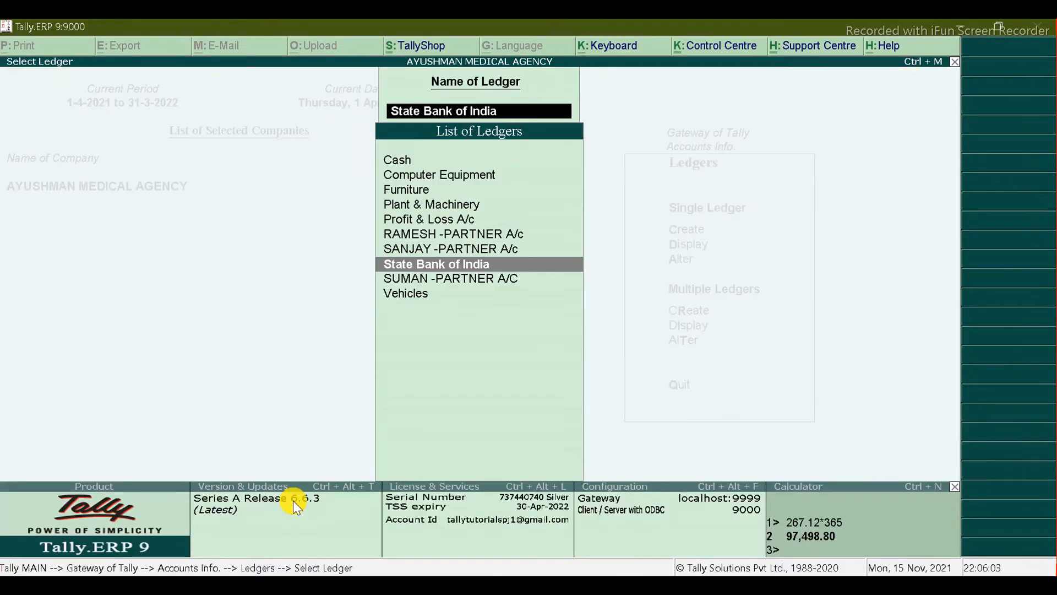
Step: Open the RAMESH -PARTNER A/c ledger for alteration
{"action": "key", "text": "alt+Tab"}
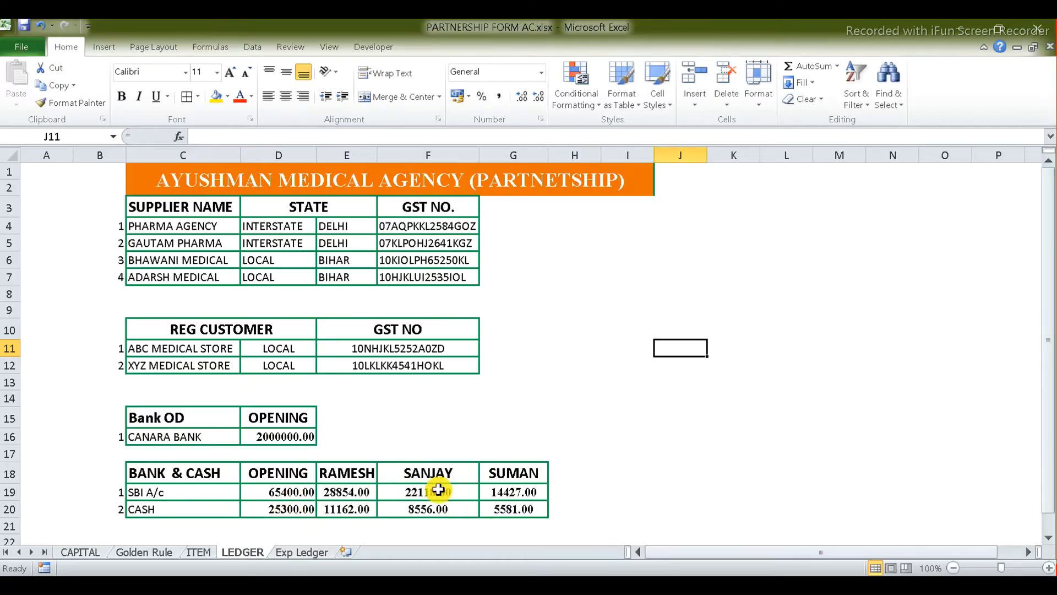
{"action": "key", "text": "alt+Tab"}
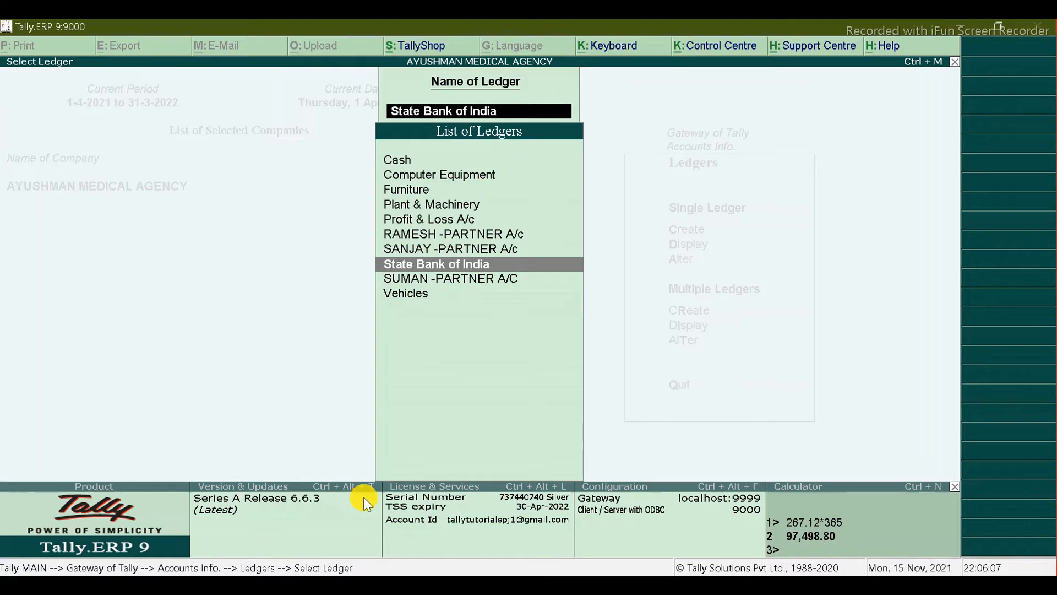
{"action": "key", "text": "Up"}
{"action": "key", "text": "Up"}
{"action": "key", "text": "Up"}
{"action": "key", "text": "Up"}
{"action": "key", "text": "Down"}
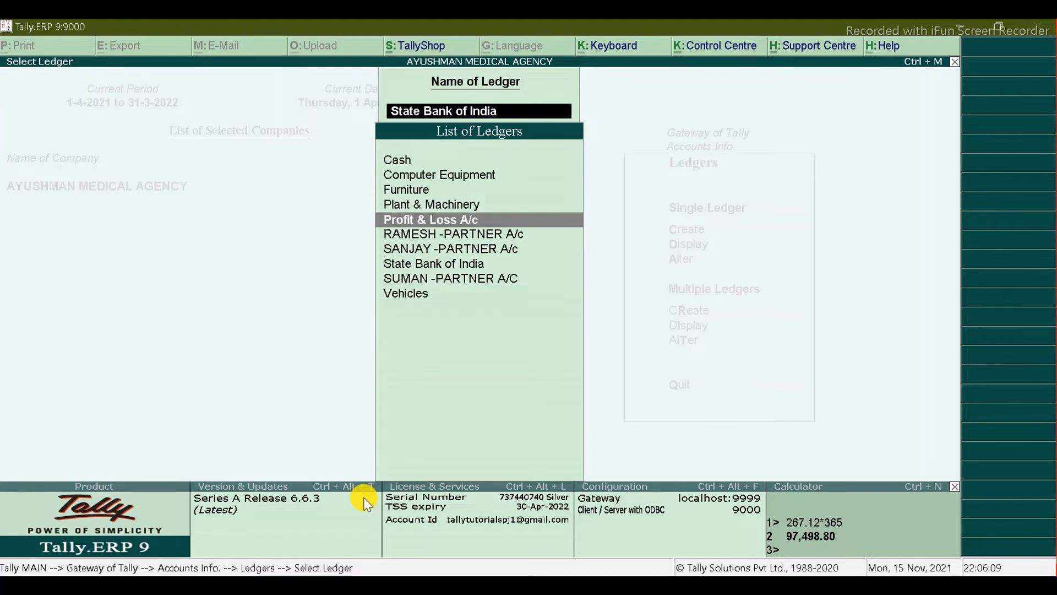
{"action": "key", "text": "Down"}
{"action": "key", "text": "Down"}
{"action": "key", "text": "Up"}
{"action": "key", "text": "Return"}
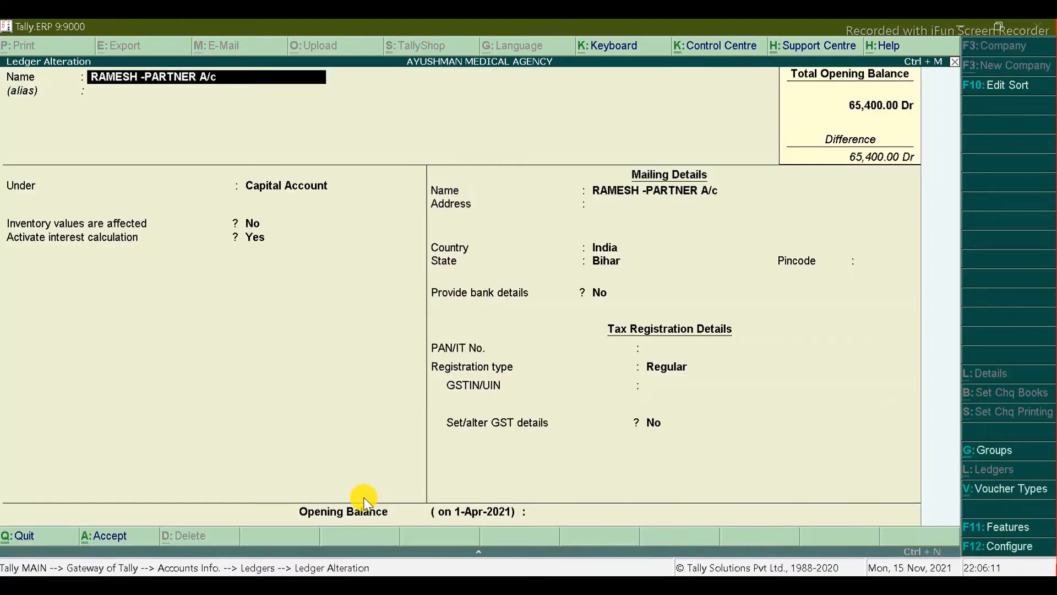
{"action": "left_click", "coordinate": [549, 514]}
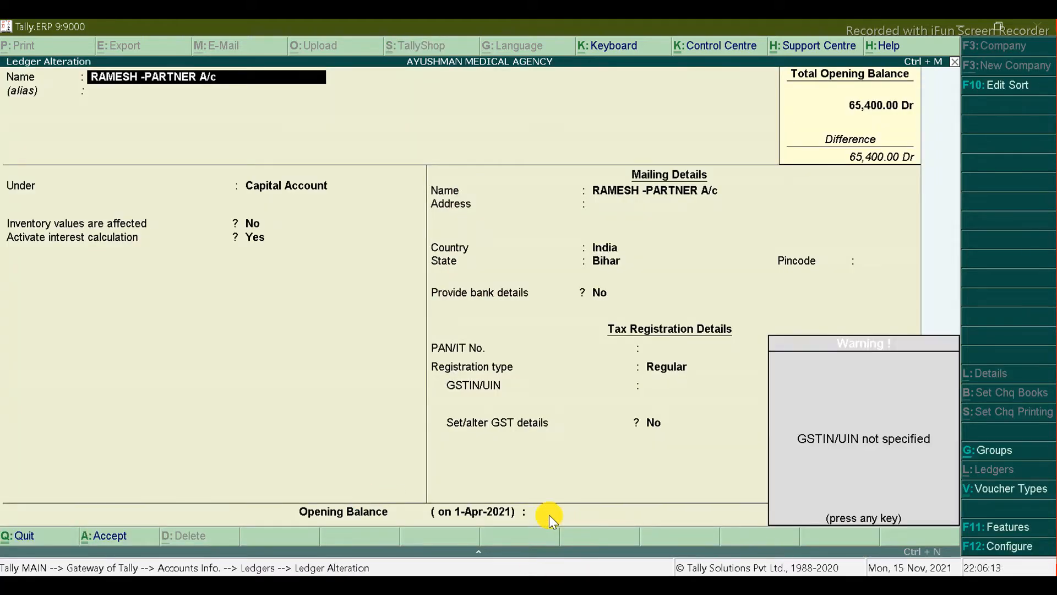
{"action": "key", "text": "Return"}
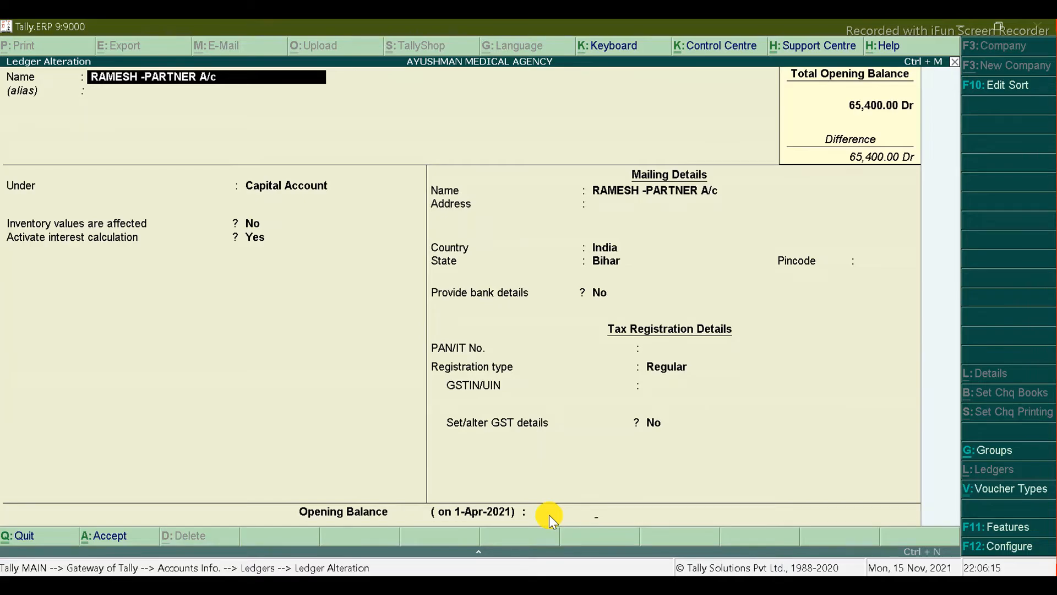
Step: Enter a 28,854 Cr opening balance for RAMESH and save the ledger
{"action": "key", "text": "alt+Tab"}
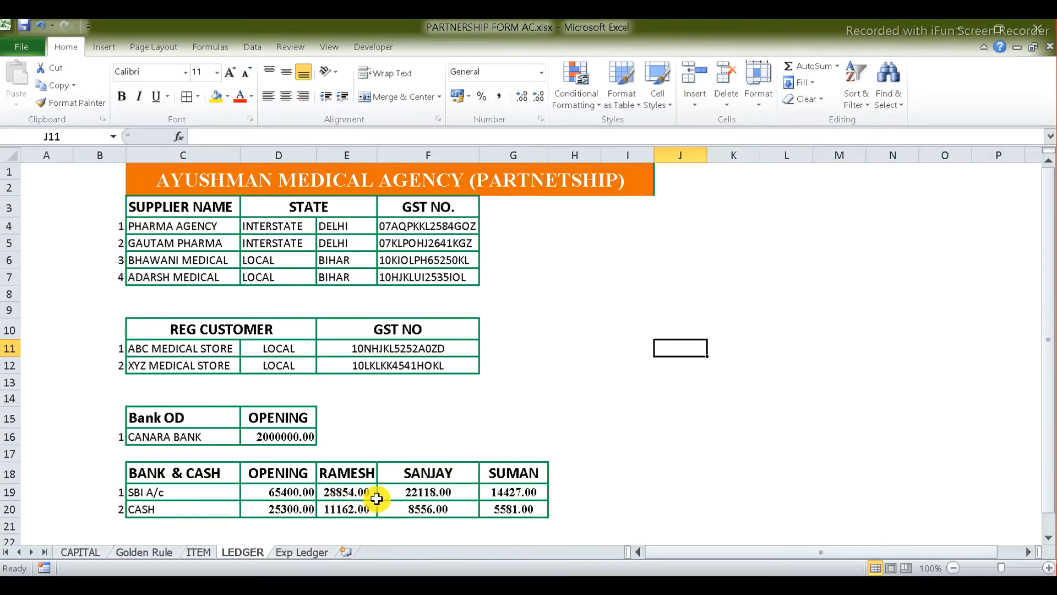
{"action": "key", "text": "alt+Tab"}
{"action": "type", "text": "2"}
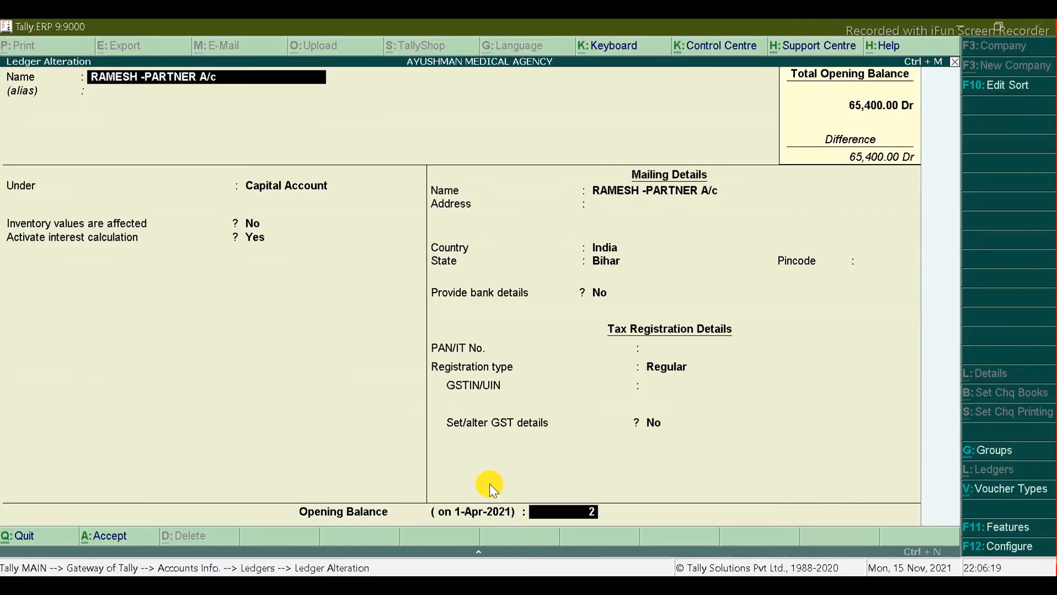
{"action": "type", "text": "8,854"}
{"action": "key", "text": "Return"}
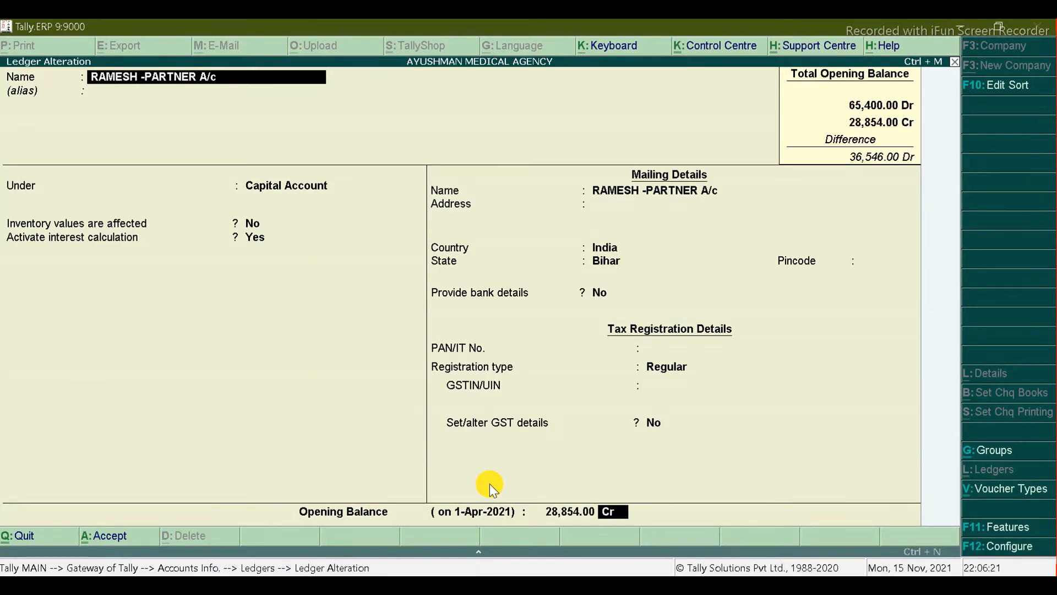
{"action": "key", "text": "Return"}
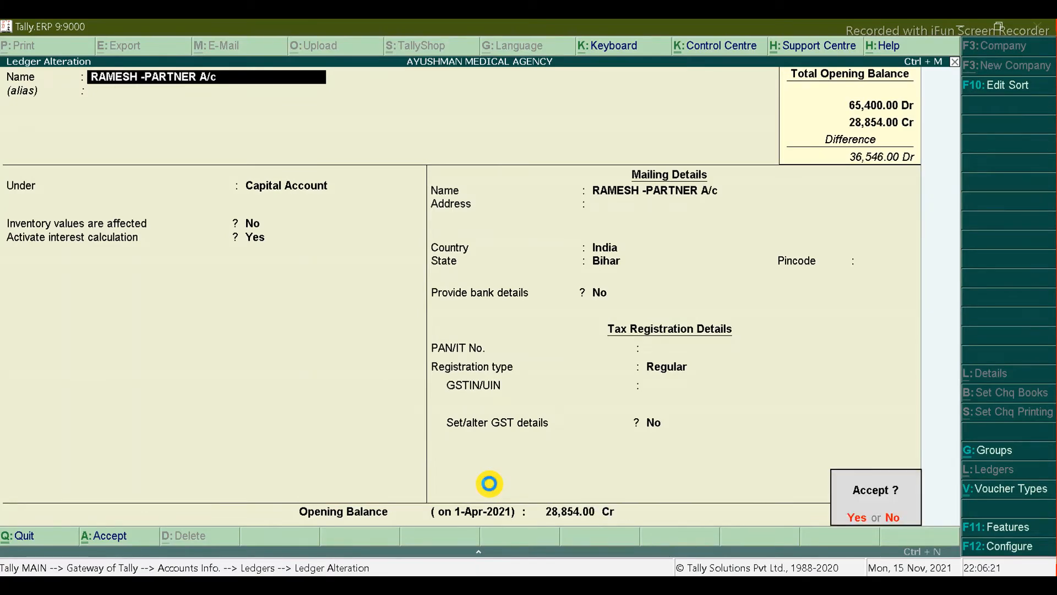
{"action": "key", "text": "Return"}
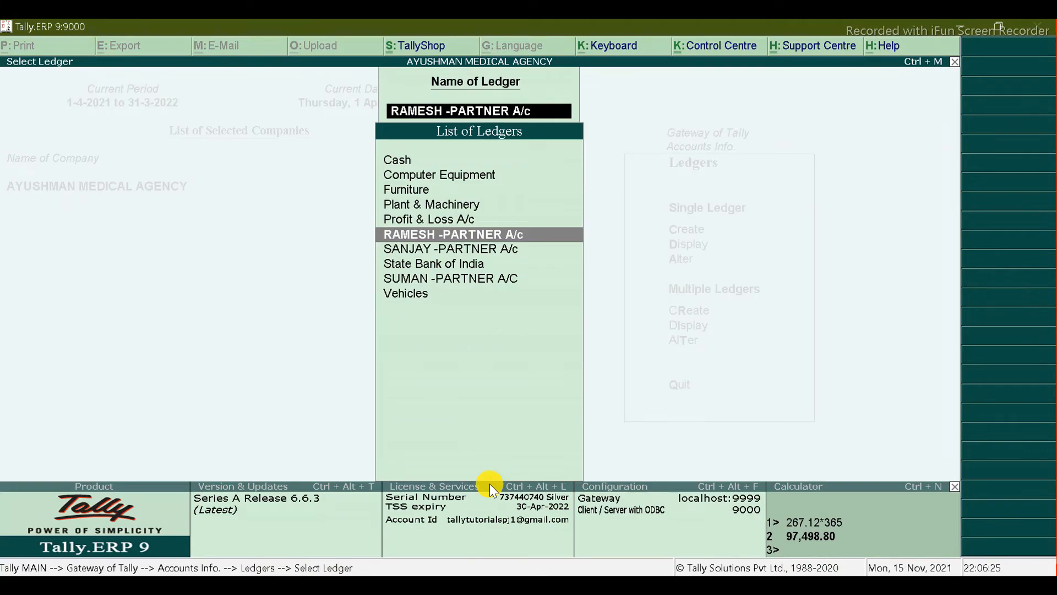
Step: Give SANJAY -PARTNER A/c a 22,118 Cr opening balance and save it
{"action": "key", "text": "Down"}
{"action": "key", "text": "Return"}
{"action": "key", "text": "alt+Tab"}
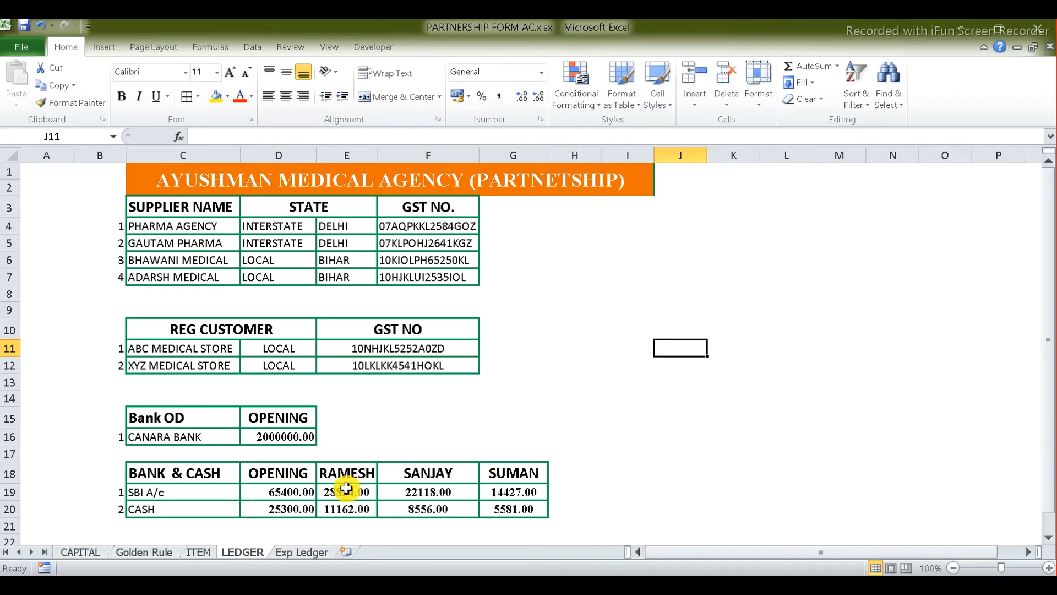
{"action": "key", "text": "alt+Tab"}
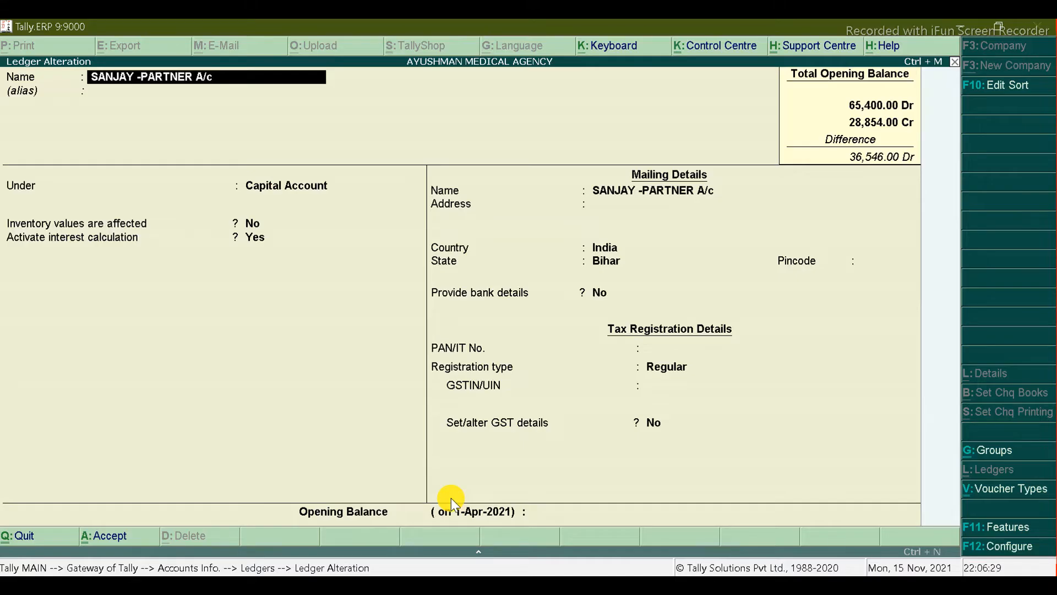
{"action": "left_click", "coordinate": [451, 498]}
{"action": "left_click", "coordinate": [550, 512]}
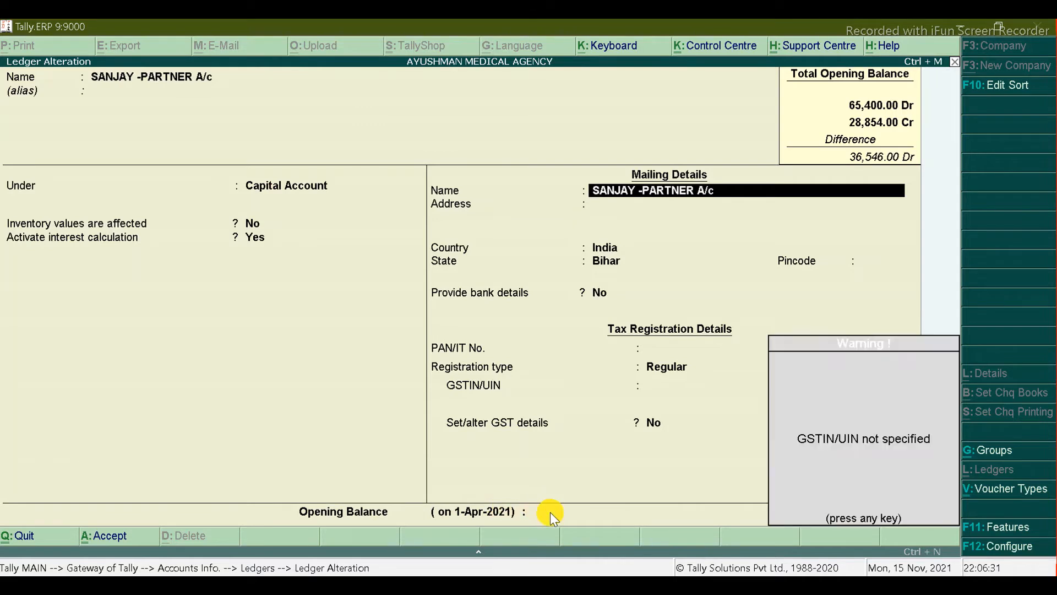
{"action": "key", "text": "Return"}
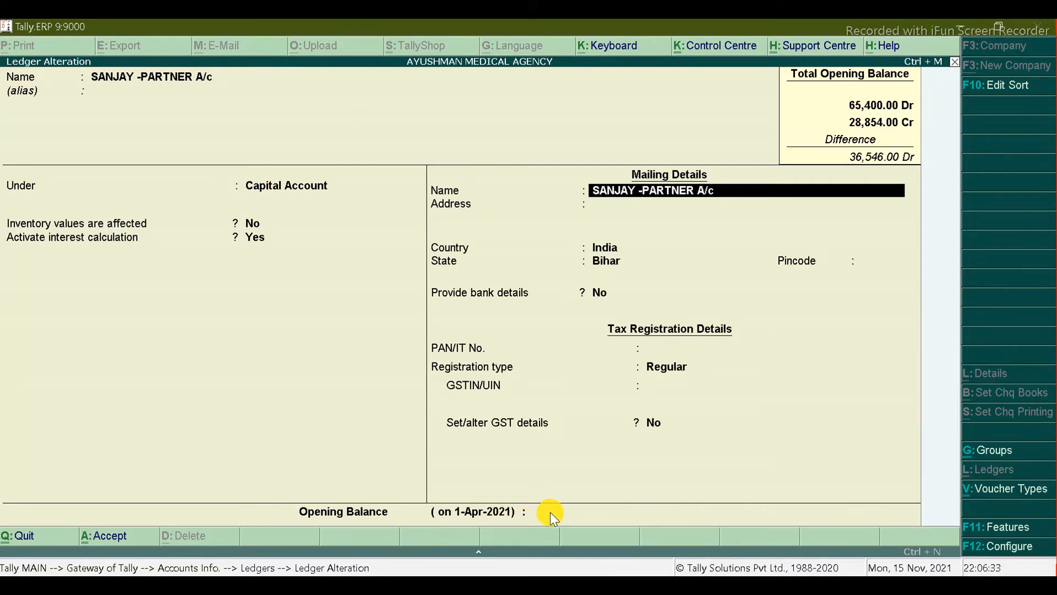
{"action": "key", "text": "Return"}
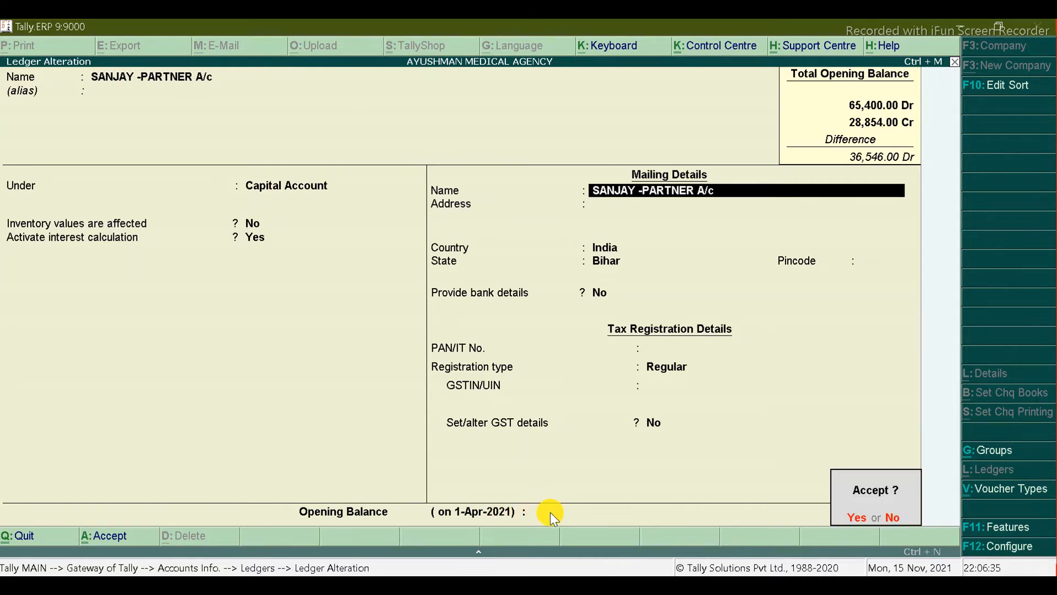
{"action": "type", "text": "n22118"}
{"action": "key", "text": "Return"}
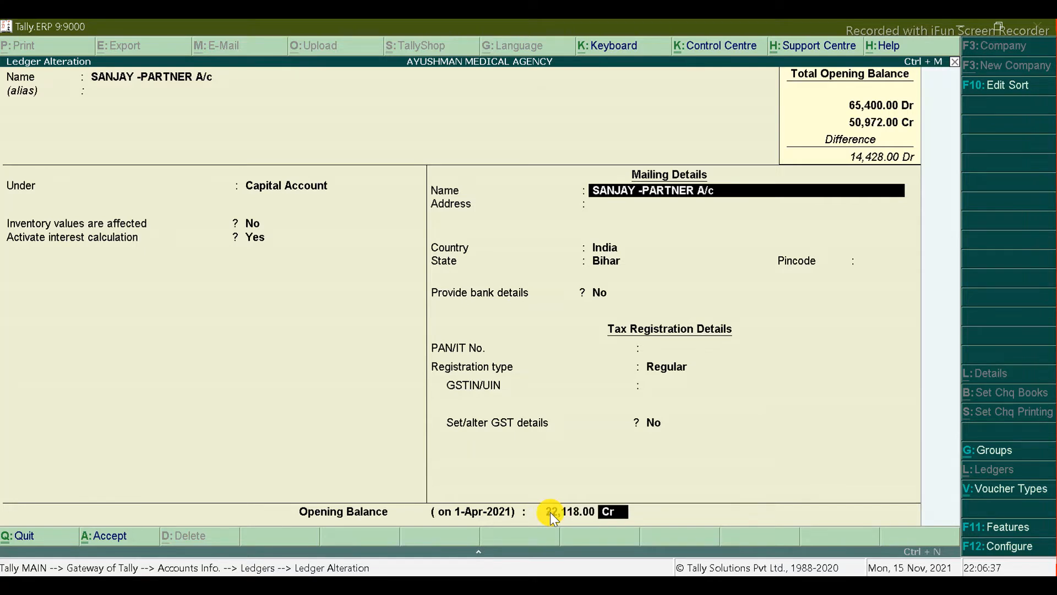
{"action": "key", "text": "Return"}
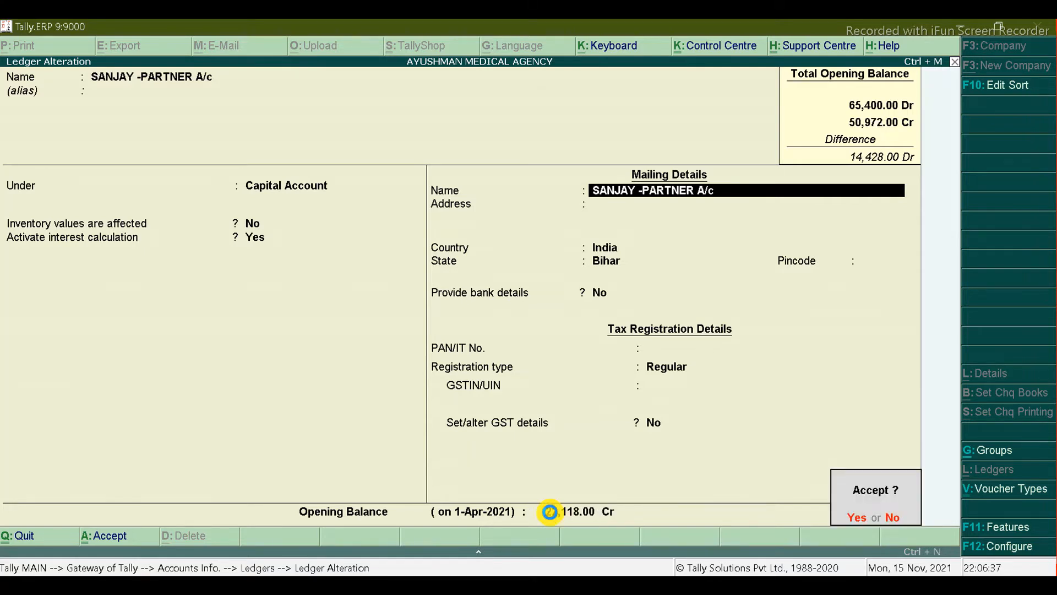
Step: Give SUMAN -PARTNER A/C a 14,427 Cr opening balance and save it
{"action": "key", "text": "alt+Tab"}
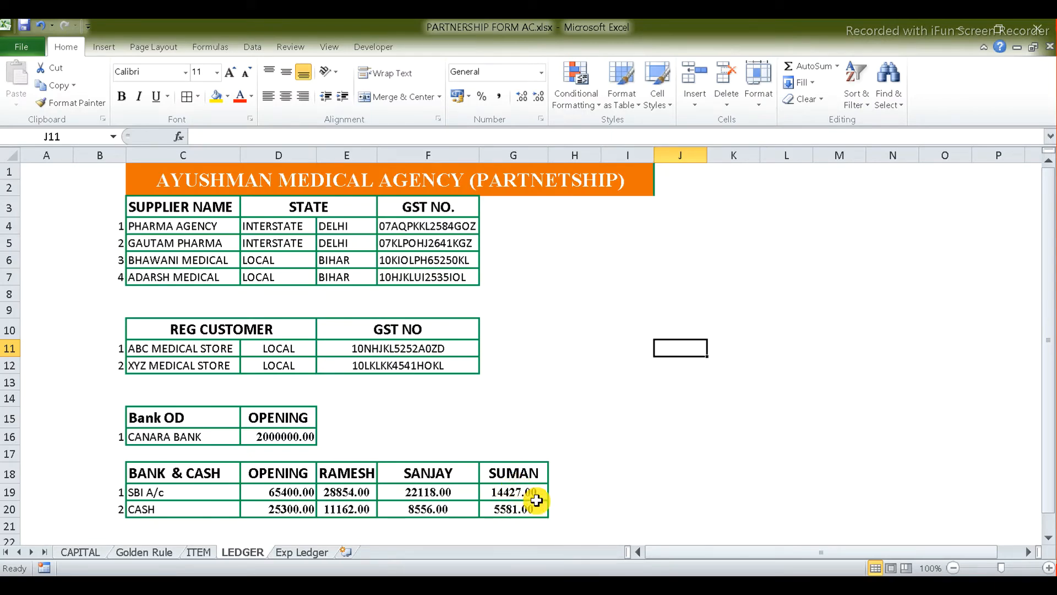
{"action": "key", "text": "alt+Tab"}
{"action": "key", "text": "Down"}
{"action": "key", "text": "Down"}
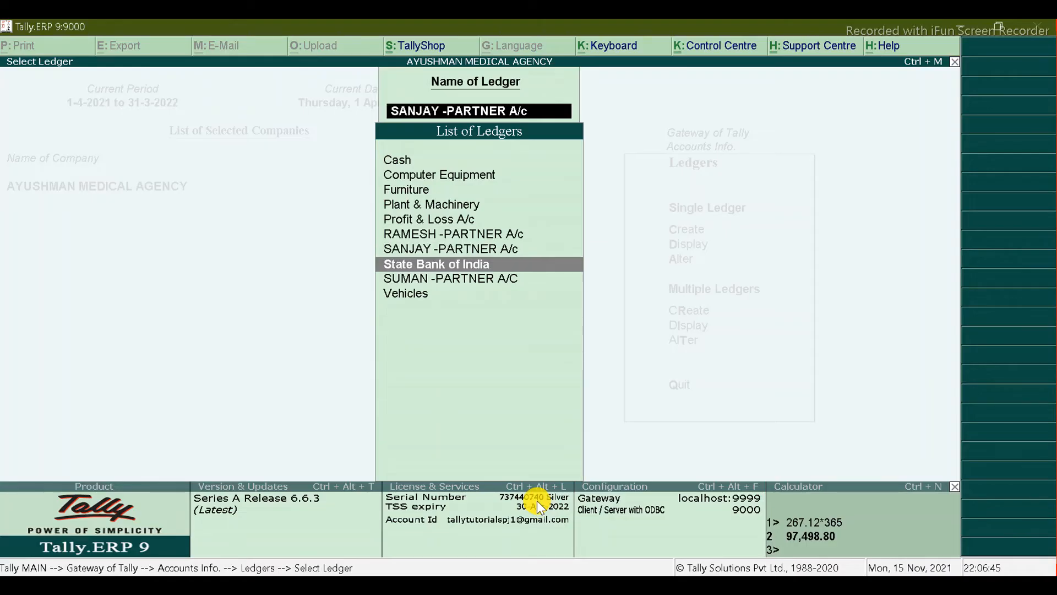
{"action": "key", "text": "Return"}
{"action": "left_click", "coordinate": [536, 507]}
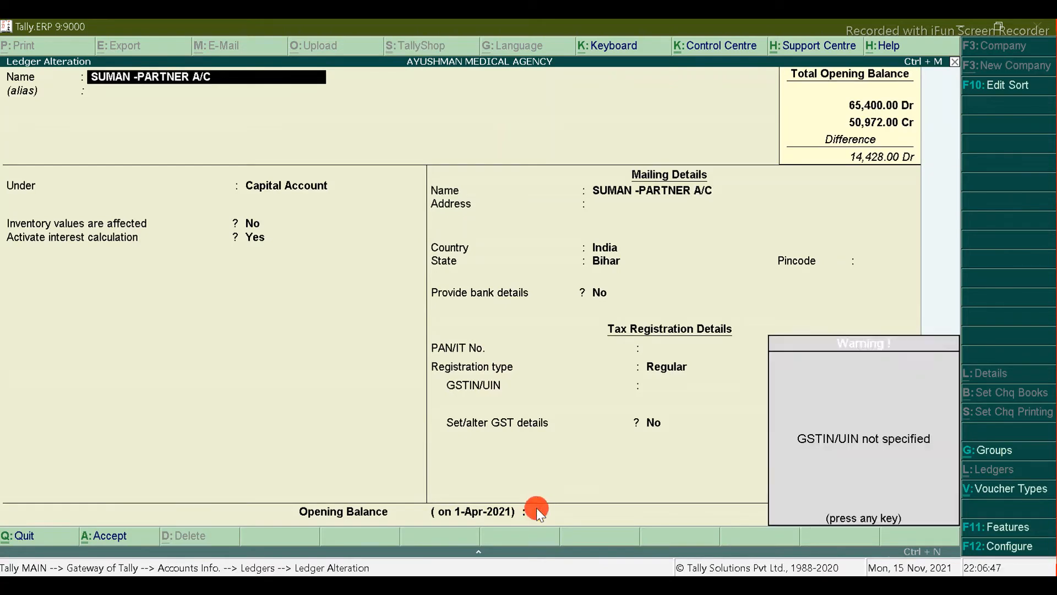
{"action": "key", "text": "Return"}
{"action": "type", "text": "14427"}
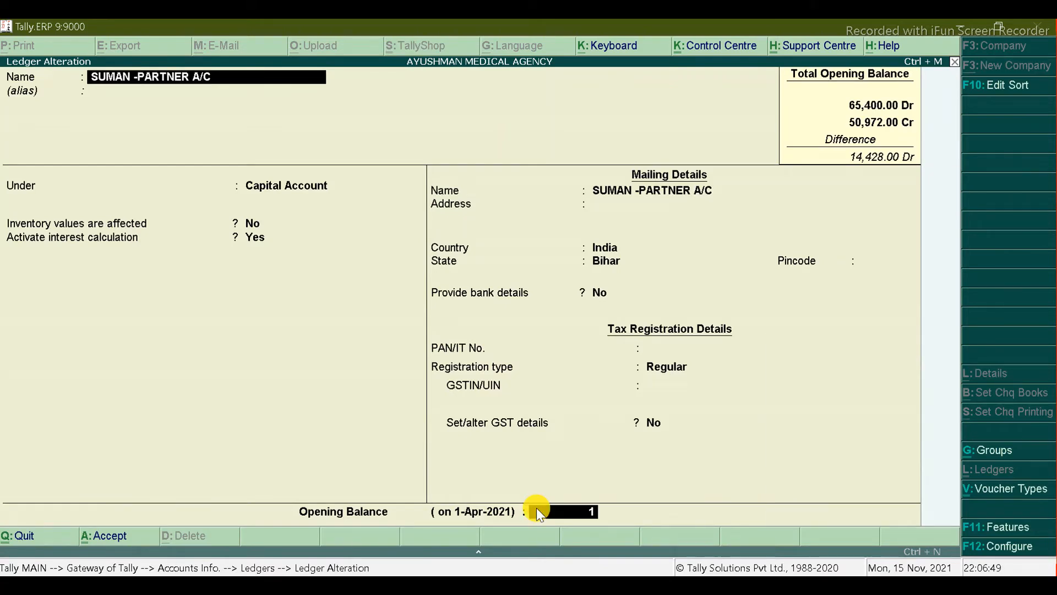
{"action": "key", "text": "Return"}
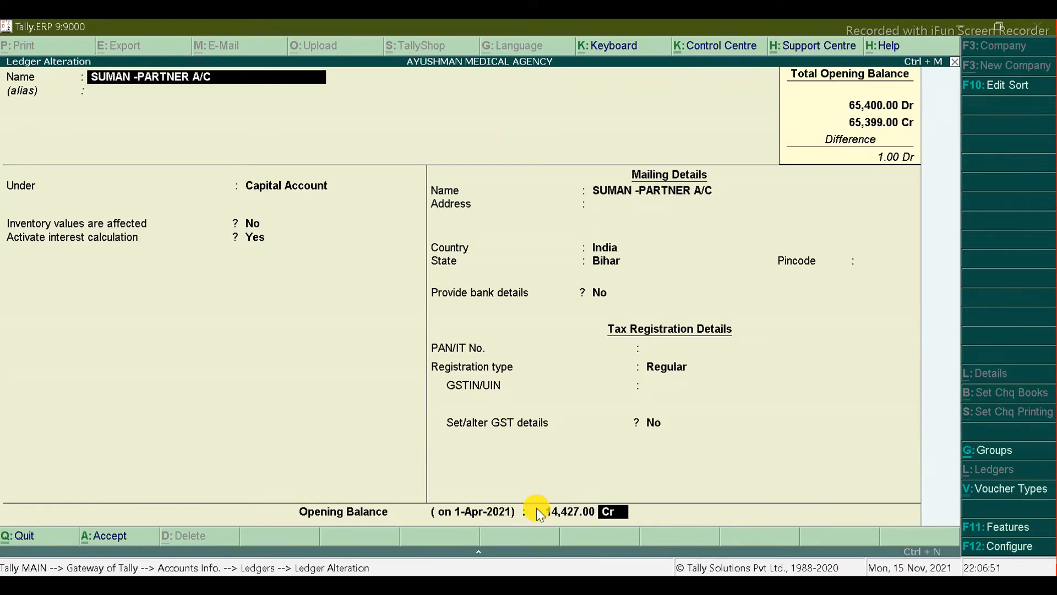
{"action": "key", "text": "Return"}
{"action": "key", "text": "Return"}
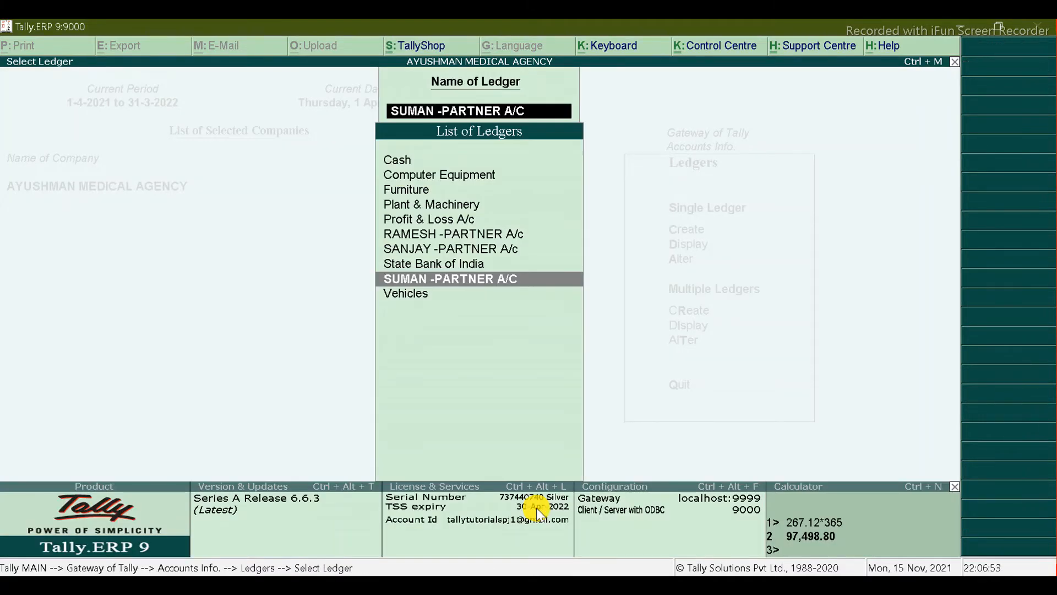
Step: Reopen the SUMAN ledger to verify its balance, then quit without changes
{"action": "key", "text": "alt+Tab"}
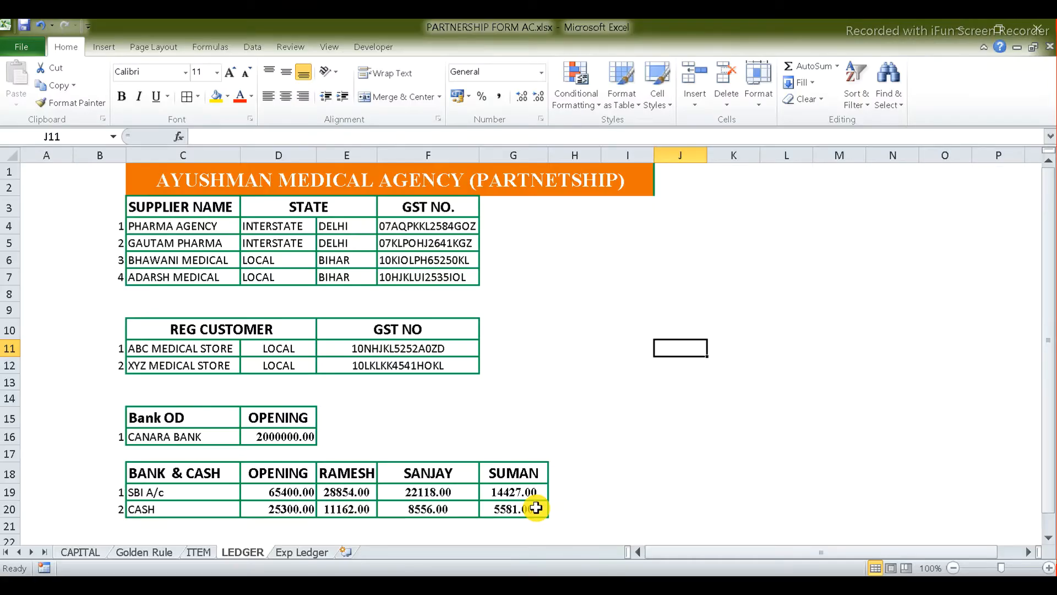
{"action": "key", "text": "alt+Tab"}
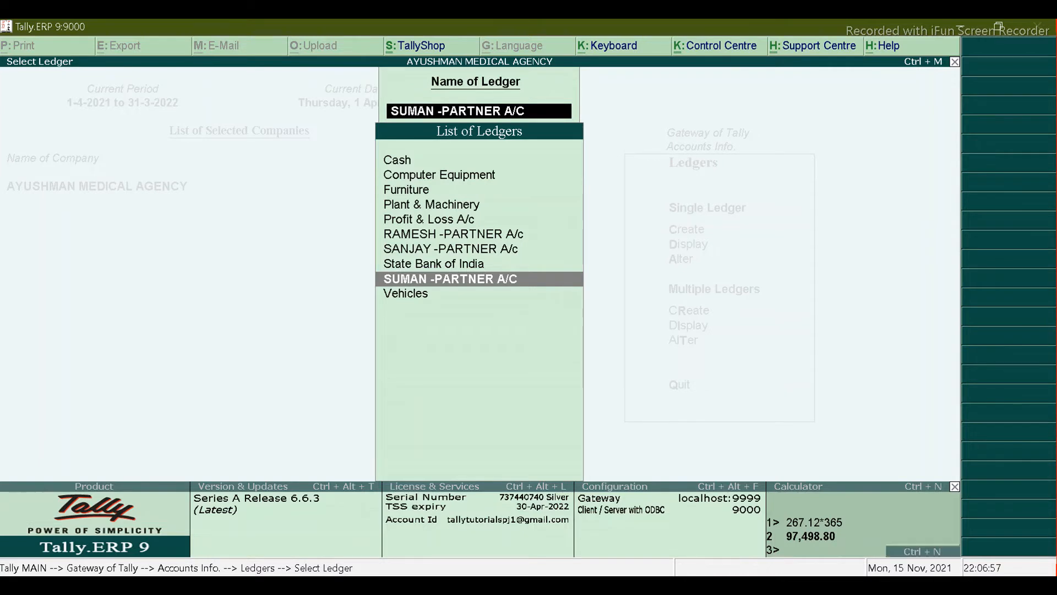
{"action": "key", "text": "Return"}
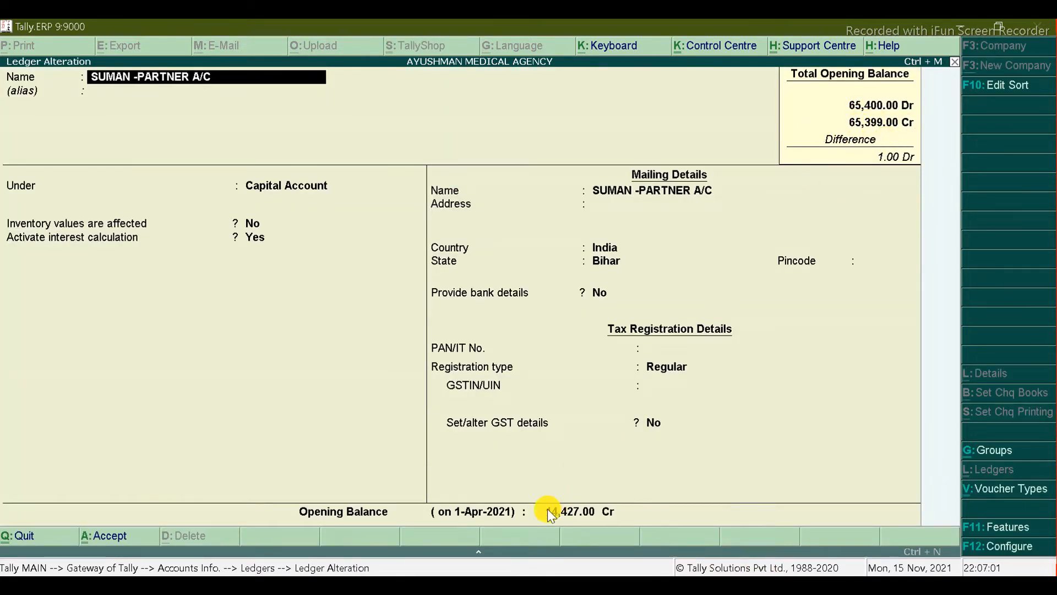
{"action": "left_click", "coordinate": [570, 514]}
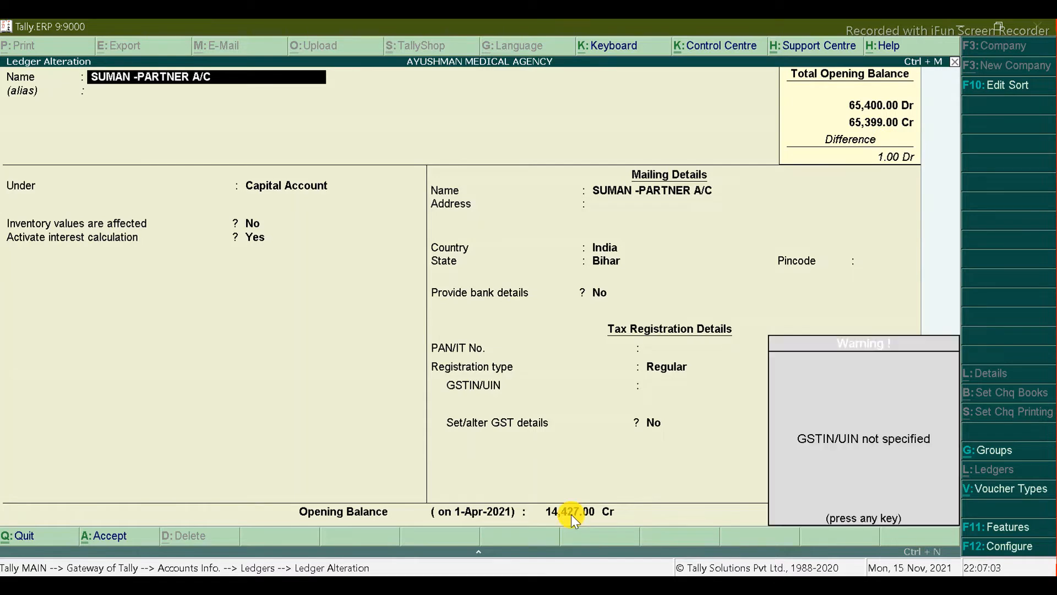
{"action": "key", "text": "Return"}
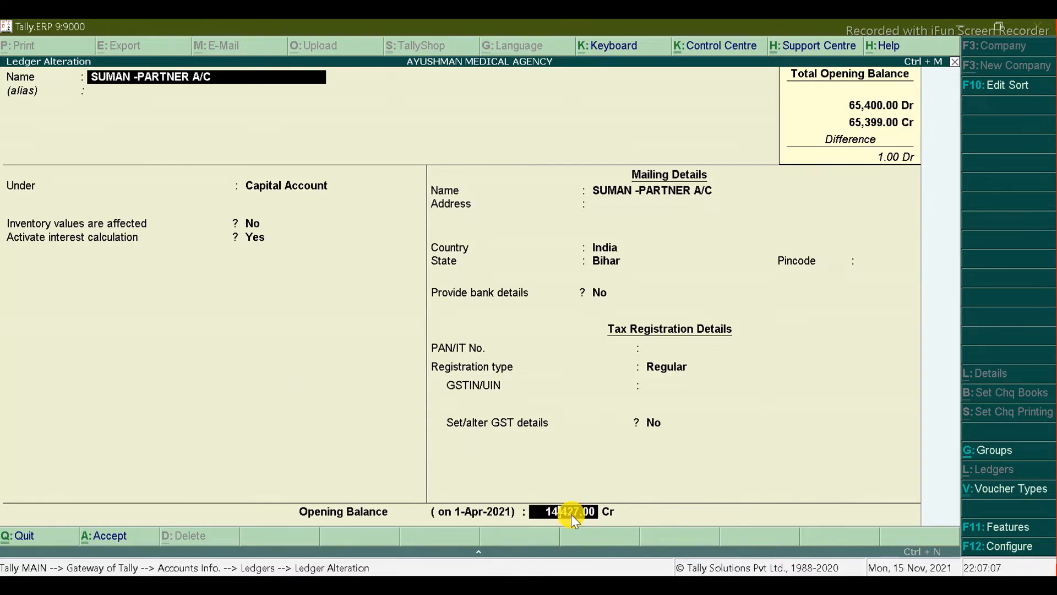
{"action": "key", "text": "Escape"}
{"action": "key", "text": "y"}
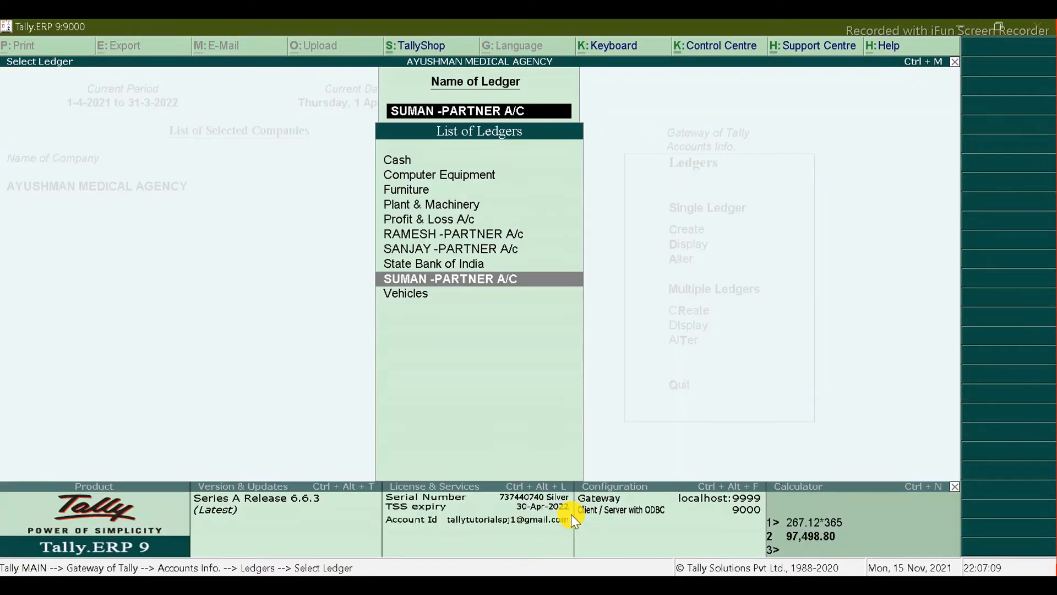
{"action": "key", "text": "Up"}
{"action": "key", "text": "Up"}
{"action": "key", "text": "Up"}
{"action": "key", "text": "Up"}
{"action": "key", "text": "Up"}
{"action": "key", "text": "Up"}
{"action": "key", "text": "Up"}
{"action": "key", "text": "Up"}
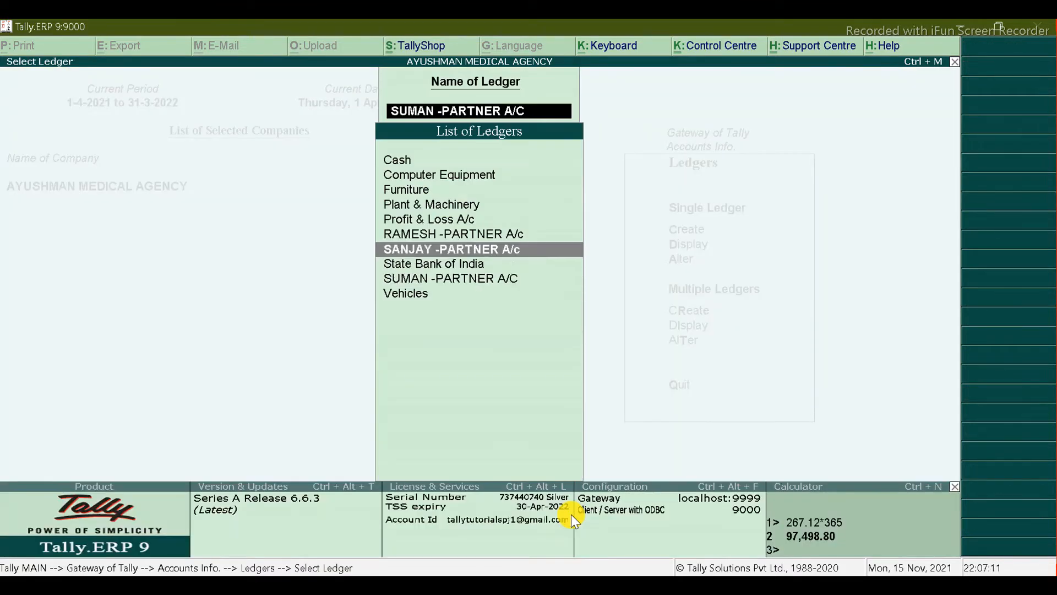
Step: Enter 25,300 Dr as the Cash ledger's opening balance and accept it
{"action": "key", "text": "Return"}
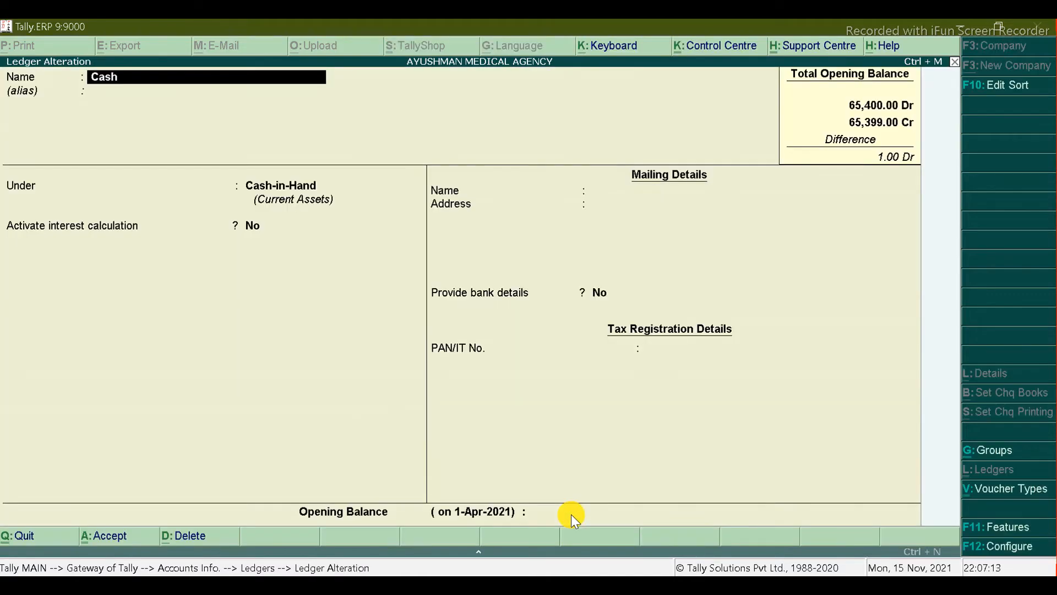
{"action": "left_click", "coordinate": [542, 510]}
{"action": "key", "text": "alt+Tab"}
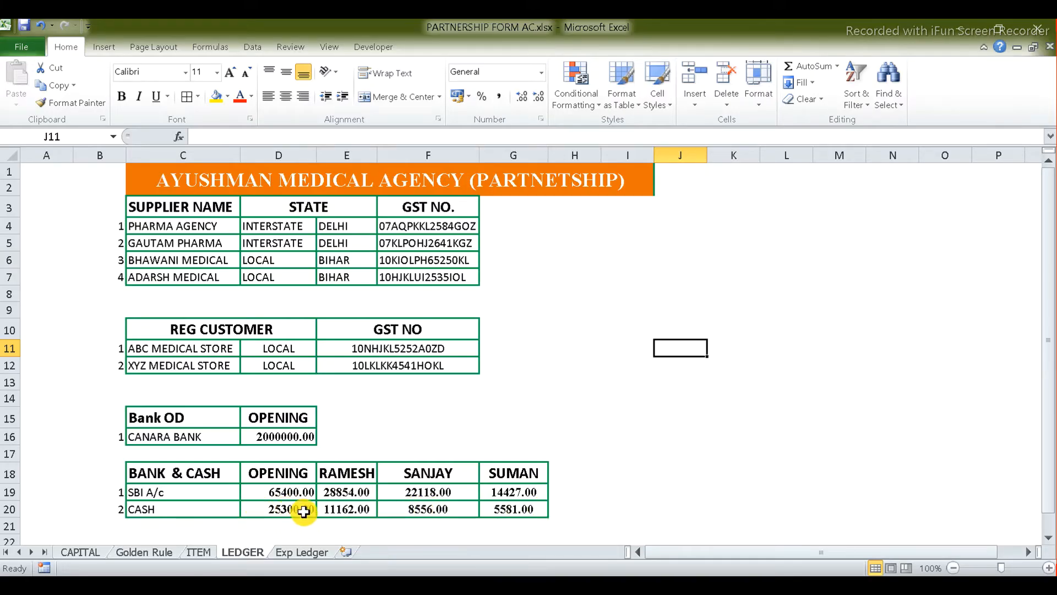
{"action": "key", "text": "alt+Tab"}
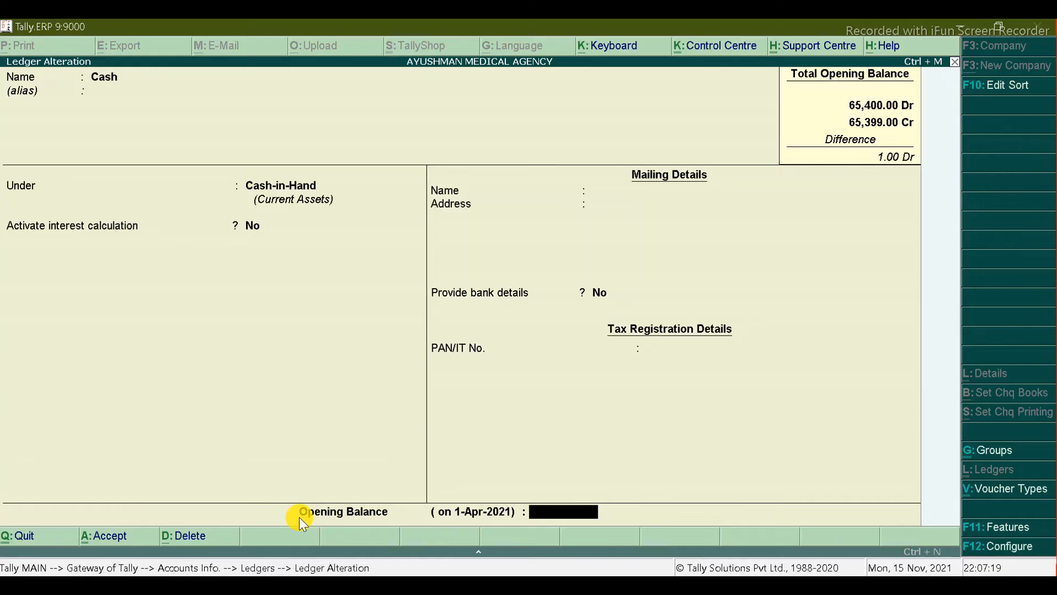
{"action": "type", "text": "25,300"}
{"action": "key", "text": "Return"}
{"action": "key", "text": "Return"}
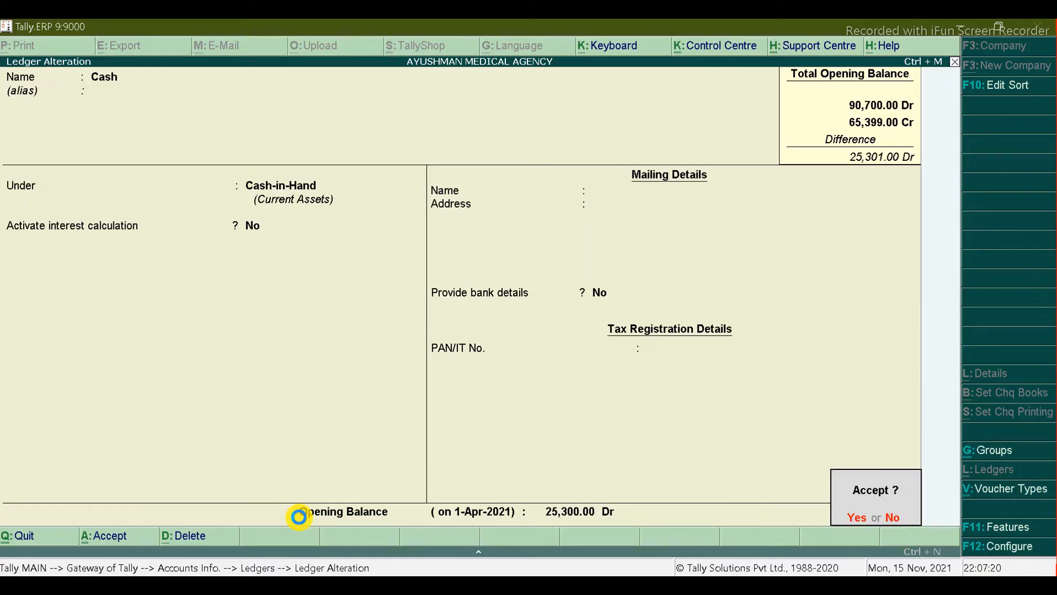
{"action": "key", "text": "Return"}
{"action": "key", "text": "Down"}
{"action": "key", "text": "Down"}
{"action": "key", "text": "Down"}
{"action": "key", "text": "Down"}
{"action": "key", "text": "Down"}
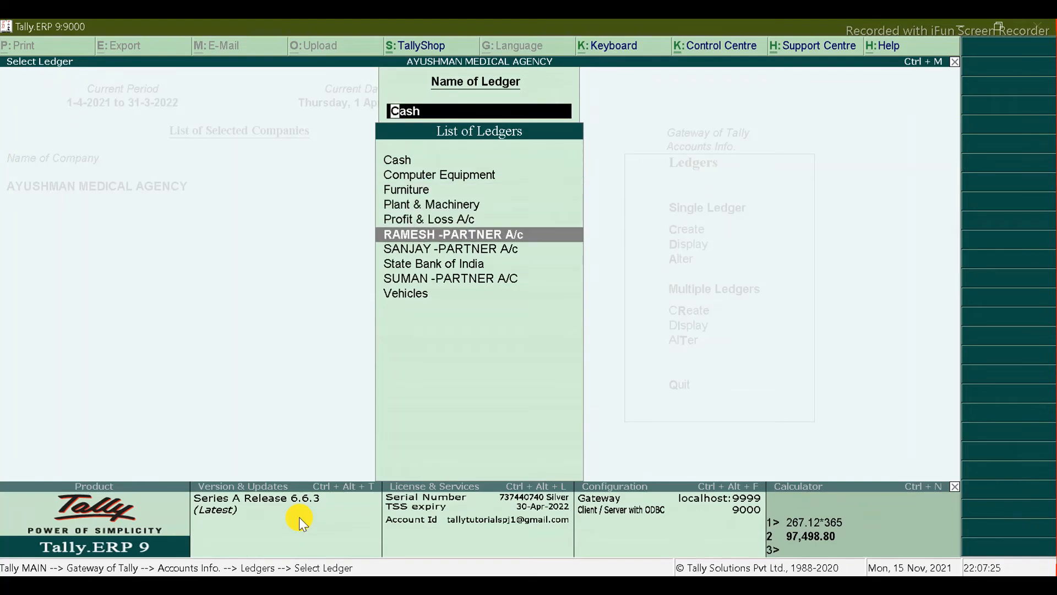
{"action": "key", "text": "alt+Tab"}
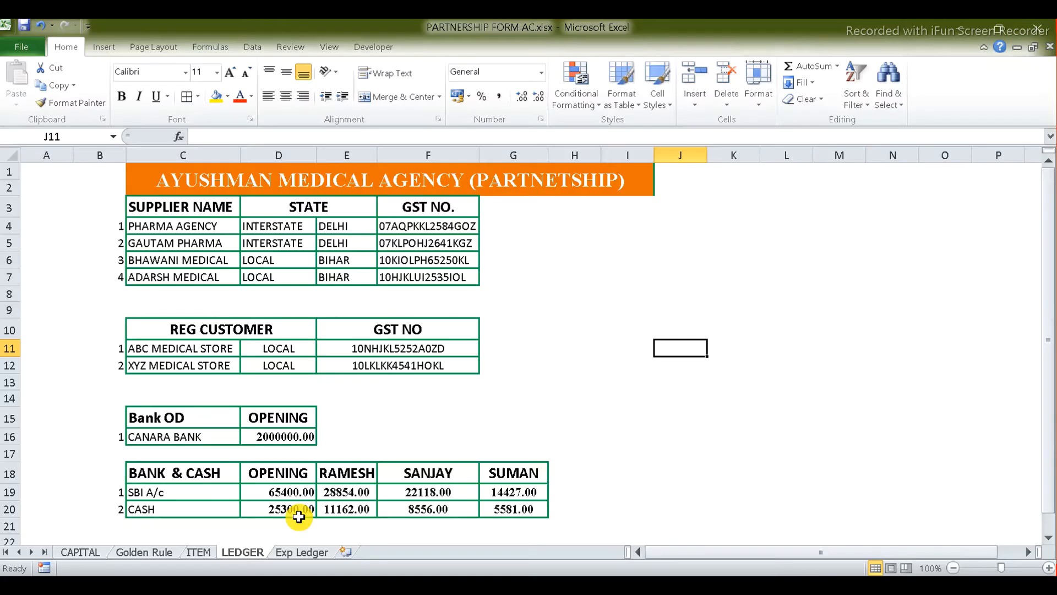
Step: AutoSum E21, F21 and G21 to get partner totals 40016.00, 30674.00 and 20008.00
{"action": "left_click", "coordinate": [341, 522]}
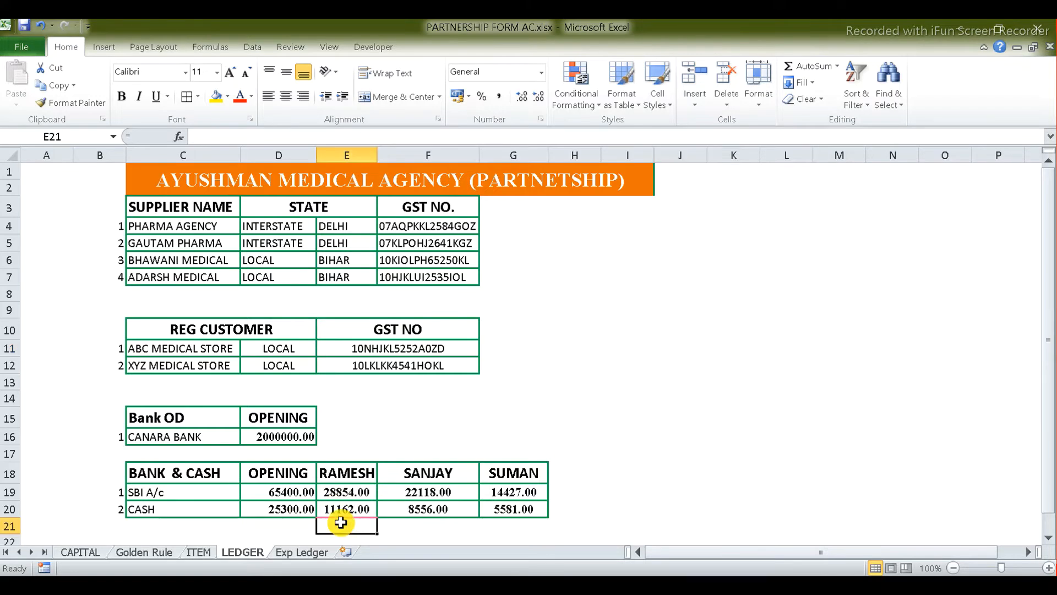
{"action": "key", "text": "alt+equal"}
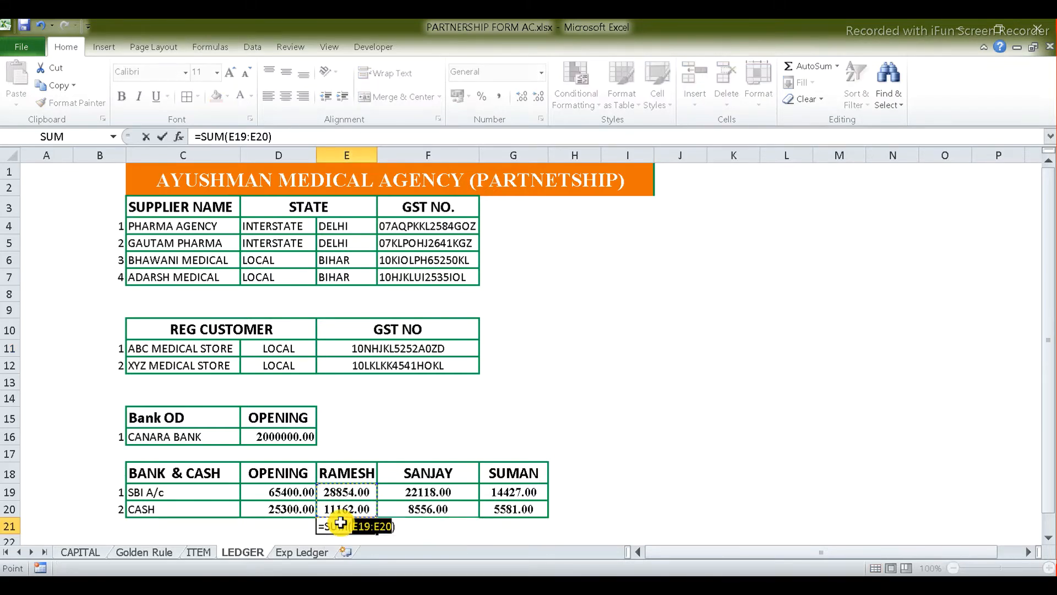
{"action": "key", "text": "Return"}
{"action": "left_click", "coordinate": [408, 507]}
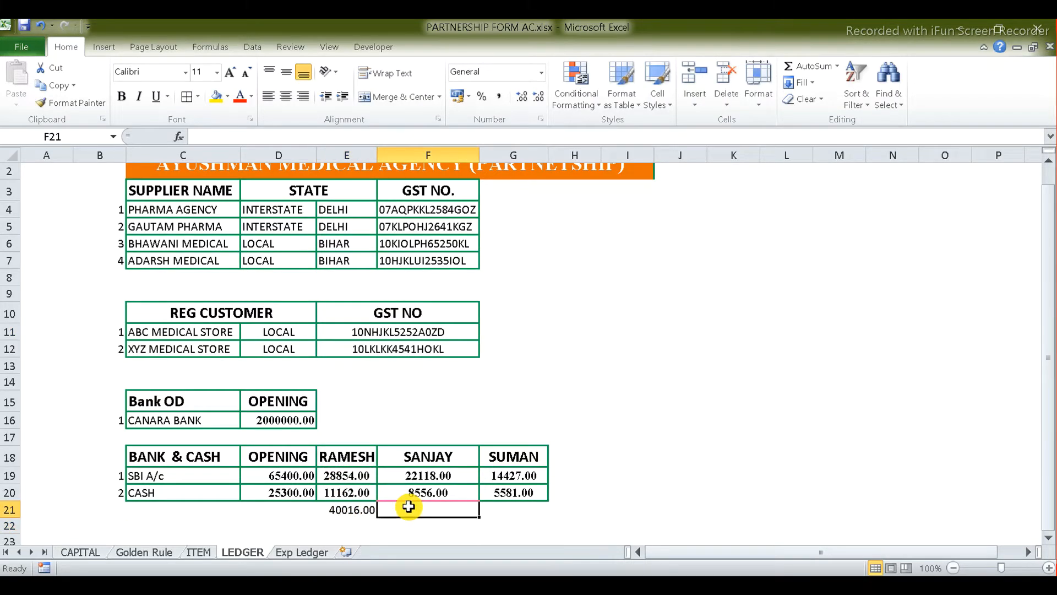
{"action": "key", "text": "alt+equal"}
{"action": "key", "text": "Return"}
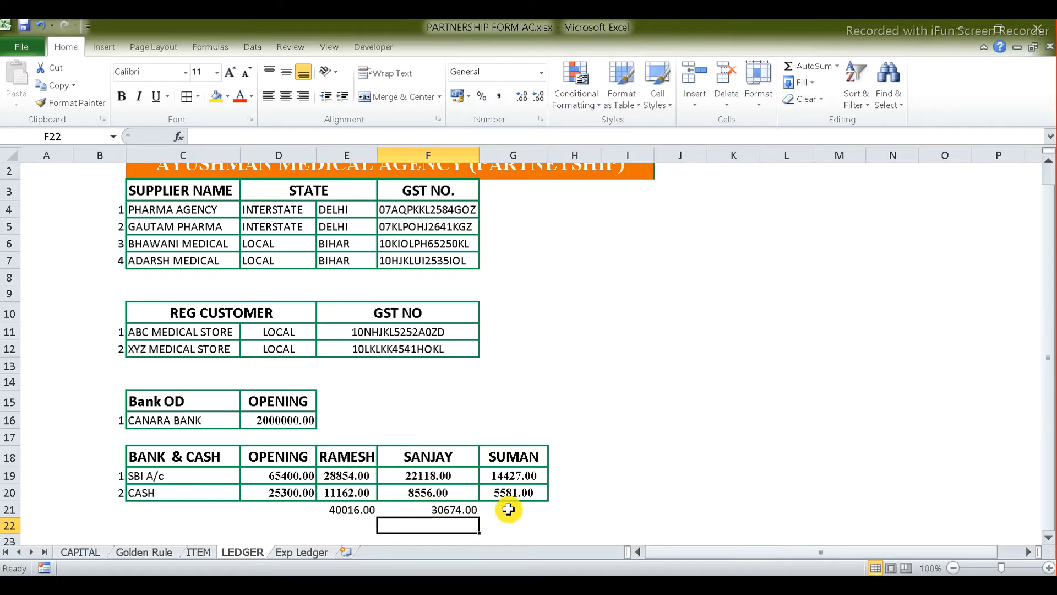
{"action": "left_click", "coordinate": [504, 509]}
{"action": "key", "text": "alt+equal"}
{"action": "key", "text": "Return"}
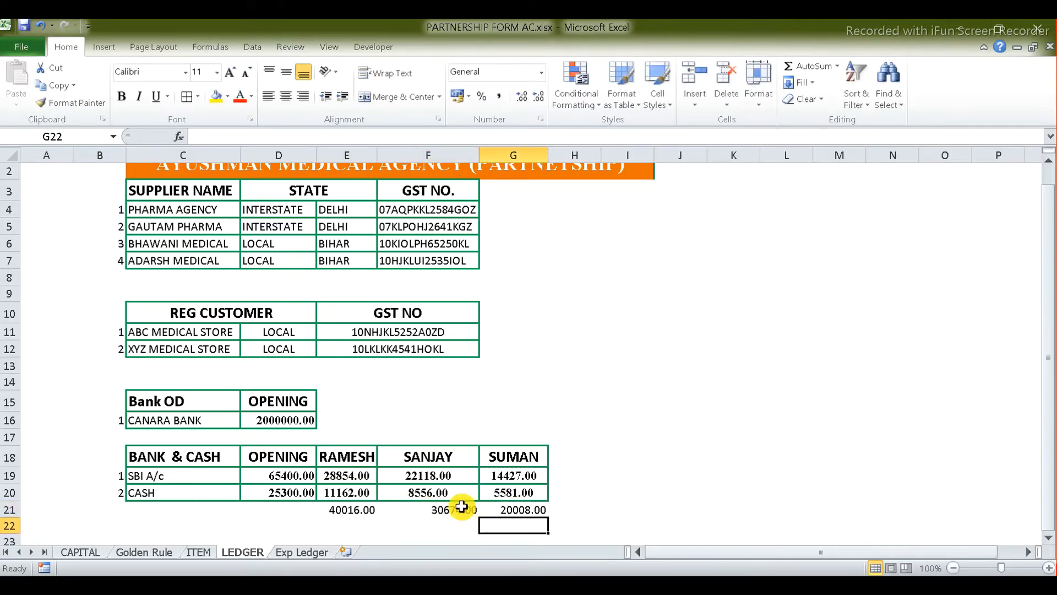
{"action": "left_click", "coordinate": [348, 508]}
{"action": "key", "text": "alt+Tab"}
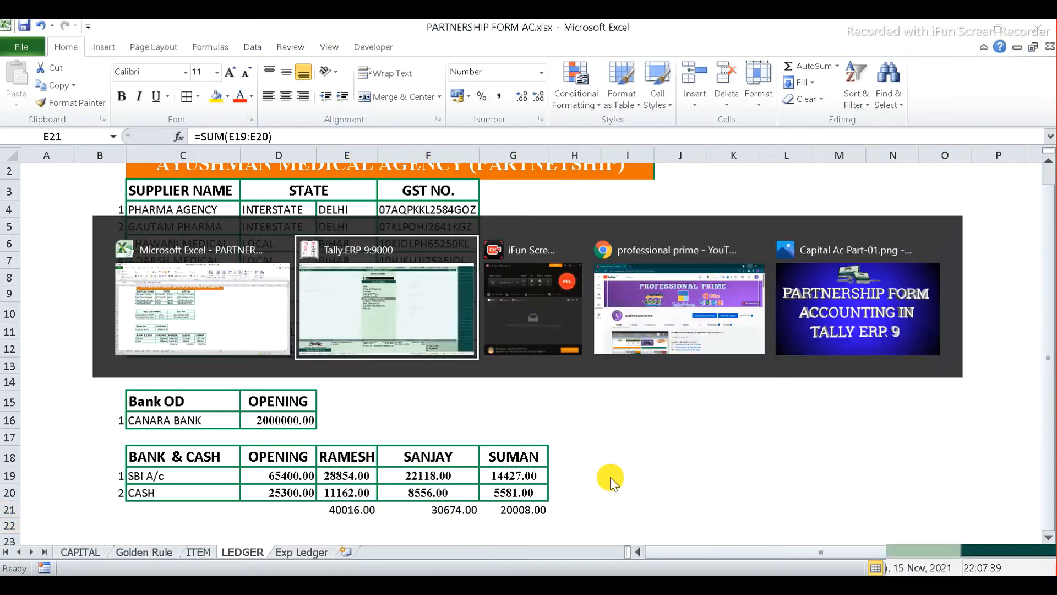
Step: Set the first partner's opening capital to 40,016 Cr and accept the ledger
{"action": "key", "text": "Return"}
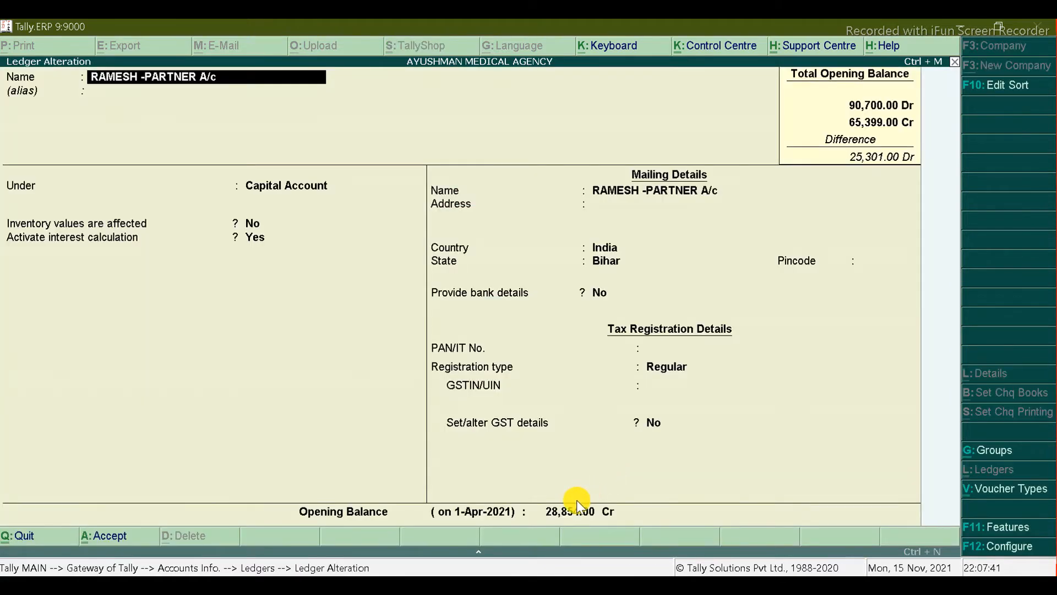
{"action": "left_click", "coordinate": [571, 512]}
{"action": "key", "text": "Return"}
{"action": "key", "text": "alt+Tab"}
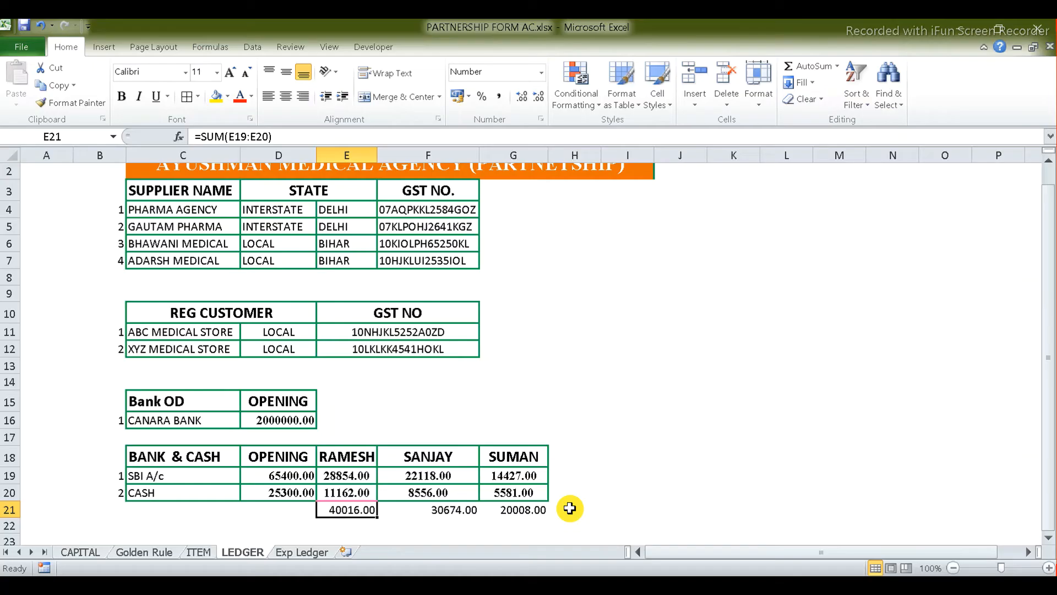
{"action": "key", "text": "alt+Tab"}
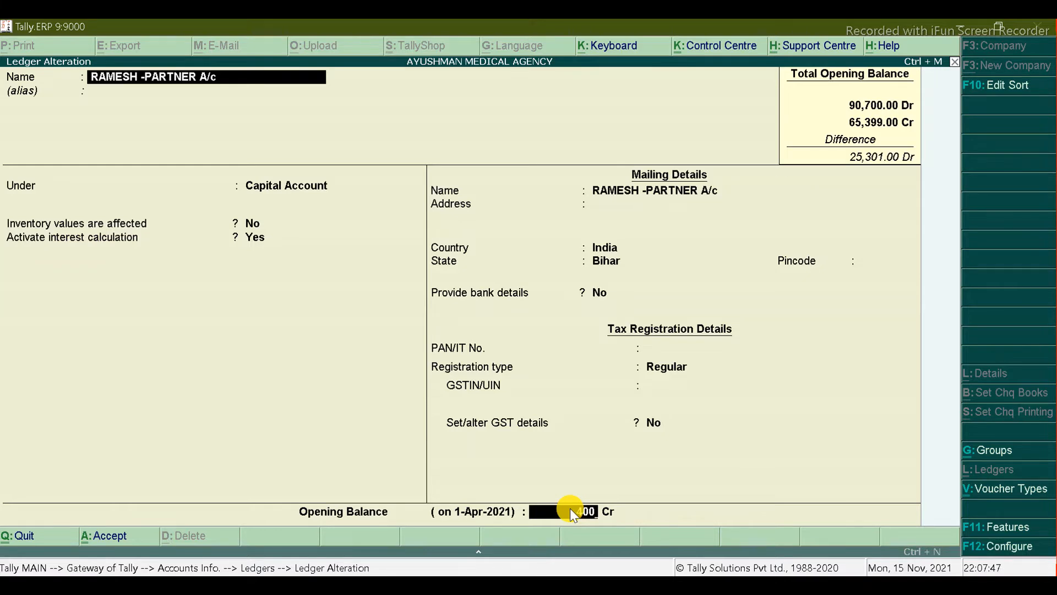
{"action": "key", "text": "Return"}
{"action": "key", "text": "Return"}
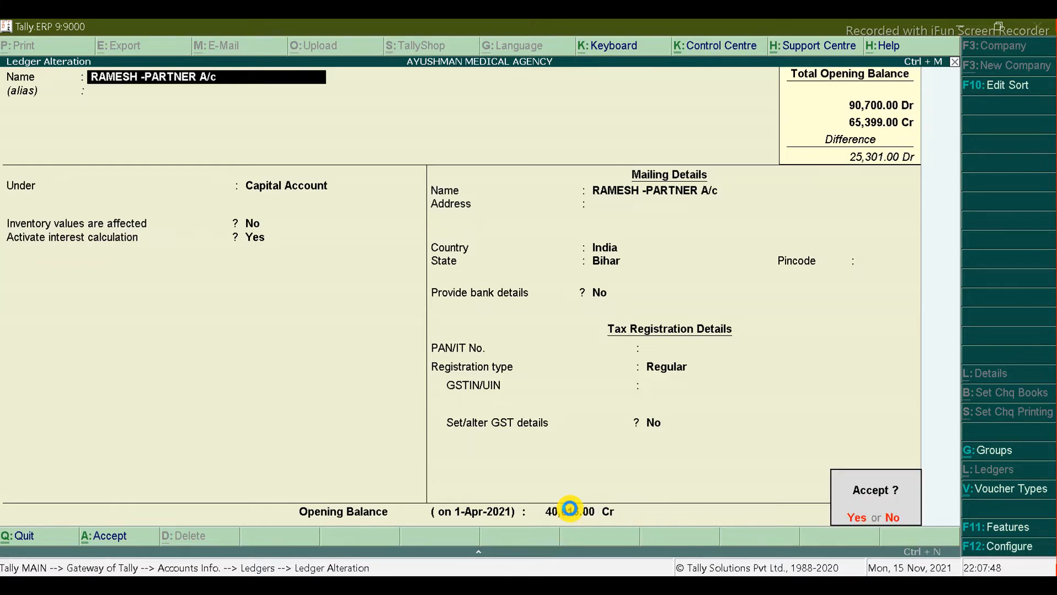
{"action": "key", "text": "Return"}
Step: Set the second partner's opening capital to 30,674 Cr and save the ledger
{"action": "key", "text": "Down"}
{"action": "key", "text": "Return"}
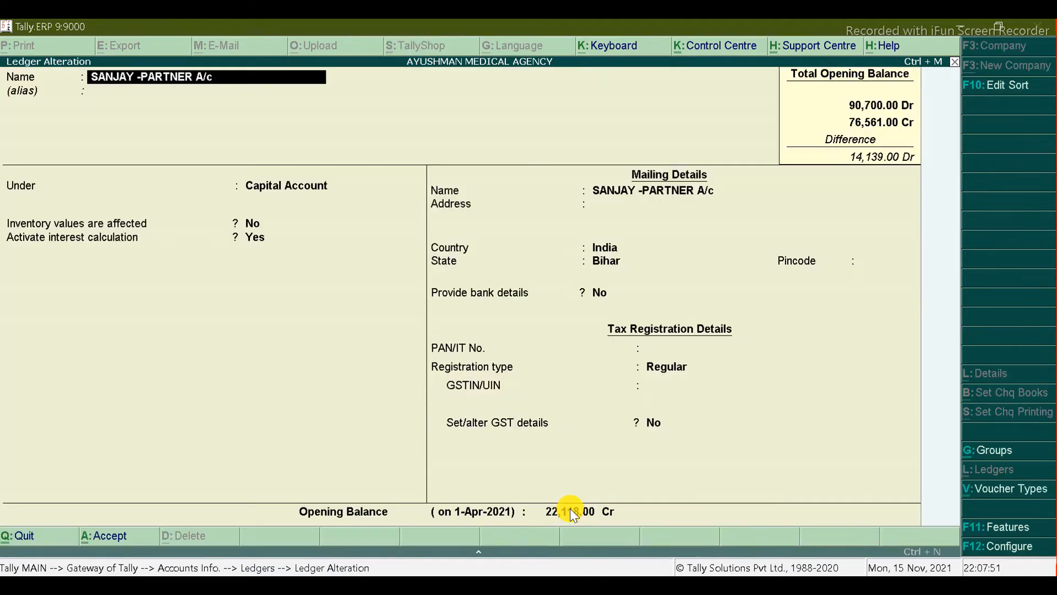
{"action": "left_click", "coordinate": [570, 508]}
{"action": "key", "text": "Return"}
{"action": "key", "text": "alt+Tab"}
{"action": "key", "text": "alt+Tab"}
{"action": "type", "text": "30,000"}
{"action": "key", "text": "Return"}
{"action": "key", "text": "Return"}
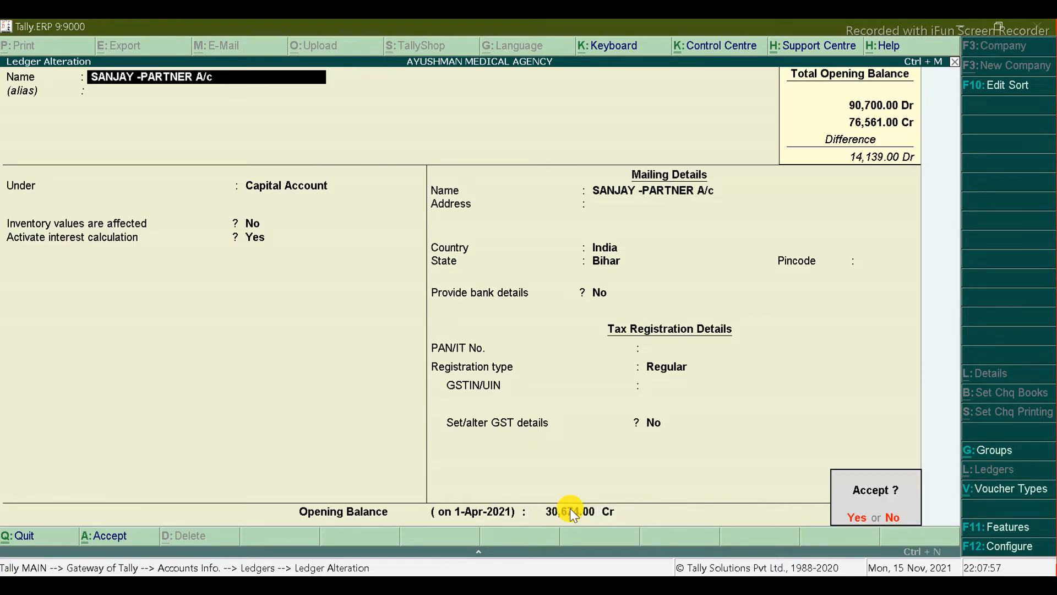
{"action": "key", "text": "Return"}
{"action": "key", "text": "Down"}
{"action": "key", "text": "Down"}
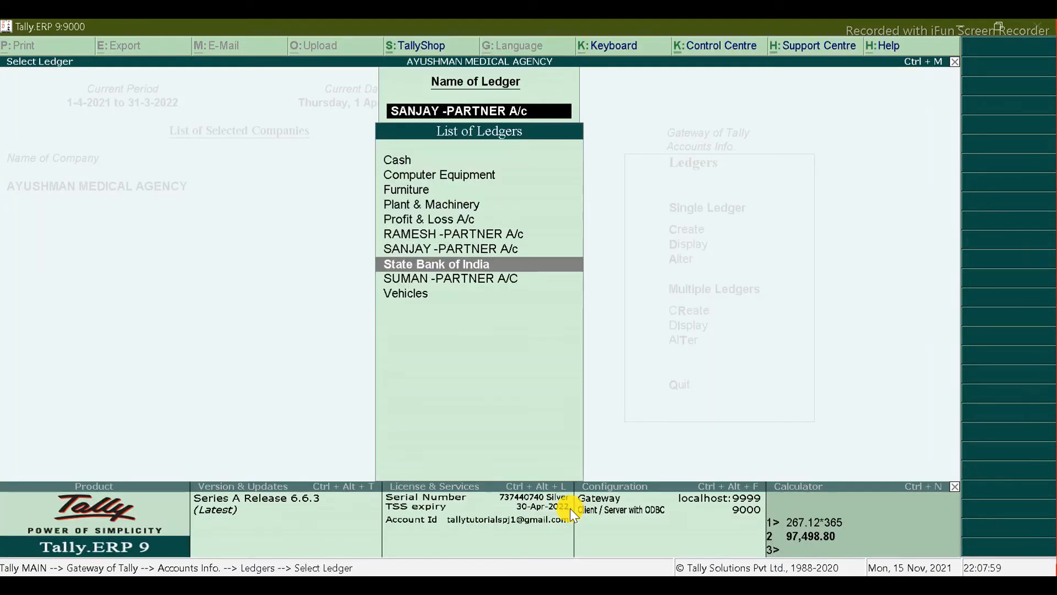
Step: Enter the third partner's opening capital from the workbook total as a credit
{"action": "key", "text": "Return"}
{"action": "key", "text": "ctrl+a"}
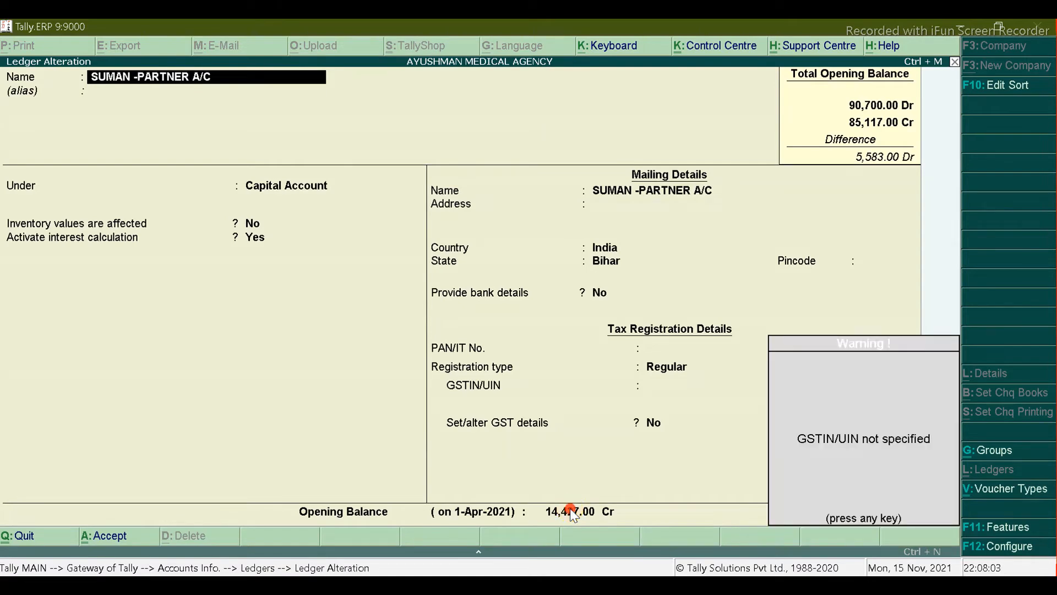
{"action": "left_click", "coordinate": [570, 508]}
{"action": "key", "text": "alt+Tab"}
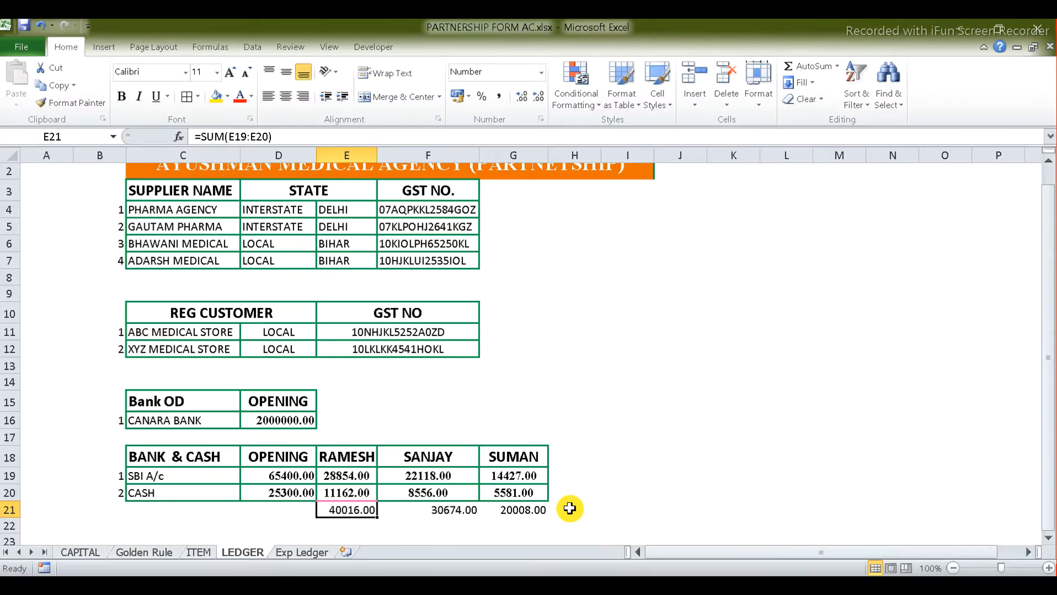
{"action": "key", "text": "alt+Tab"}
{"action": "type", "text": "2"}
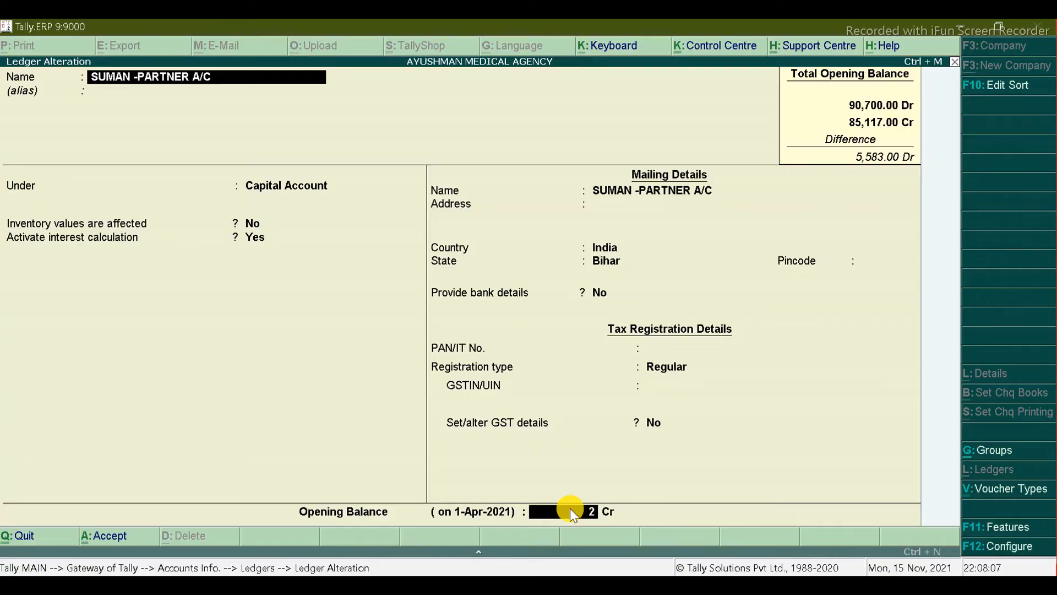
{"action": "type", "text": "0,000"}
{"action": "key", "text": "Return"}
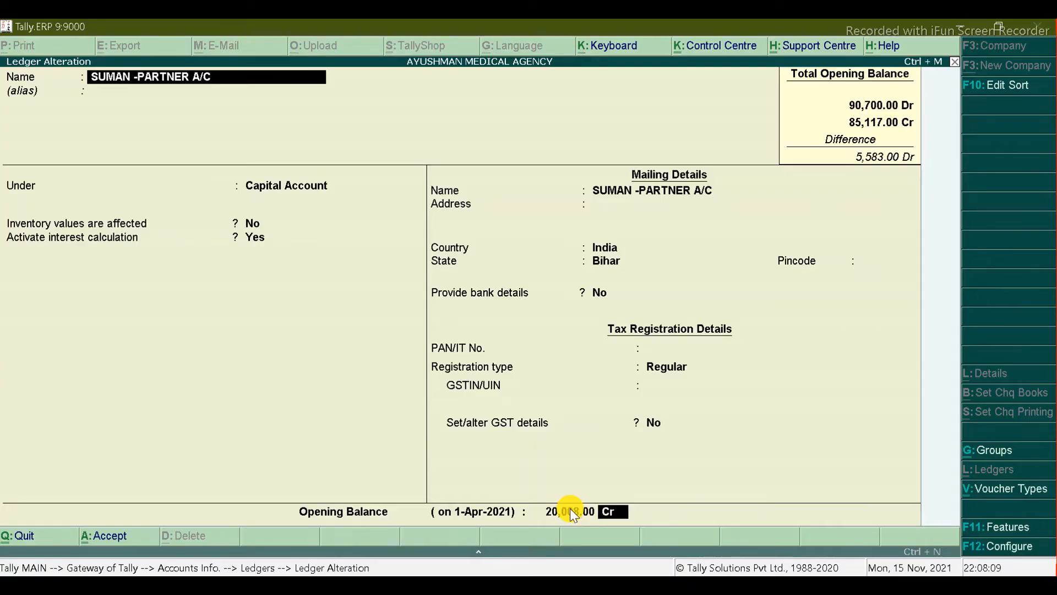
{"action": "key", "text": "Return"}
Step: Adjust SUMAN -PARTNER A/C to 20,010.00 Cr so openings balance at 90,700.00
{"action": "key", "text": "Return"}
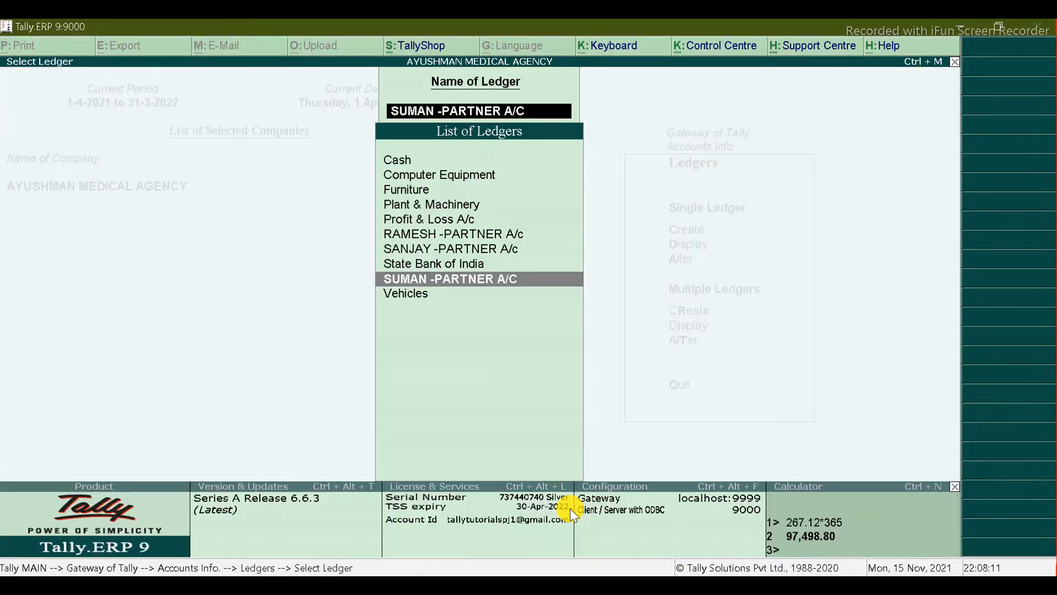
{"action": "key", "text": "Return"}
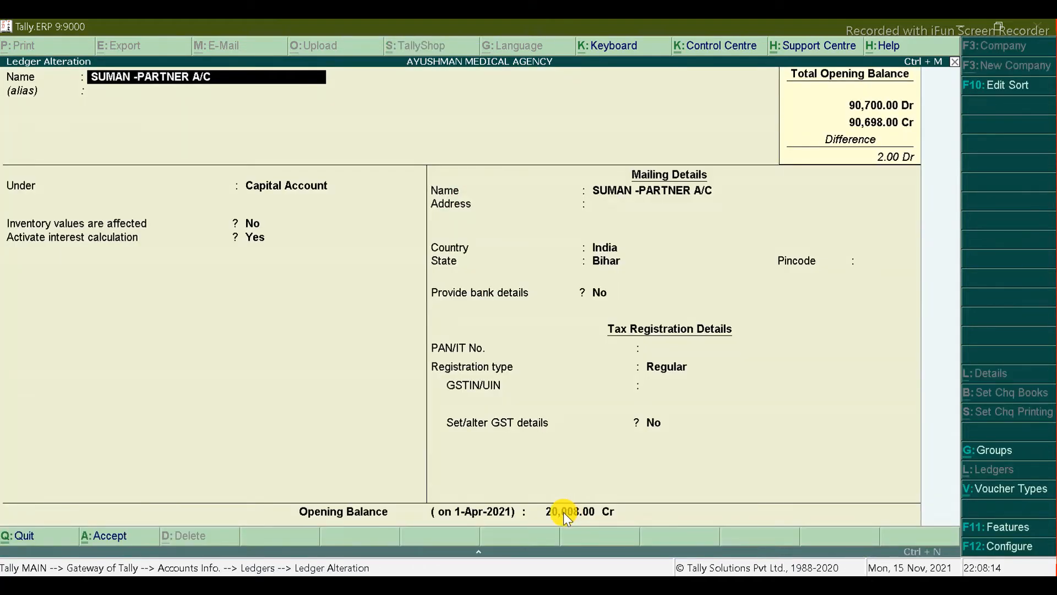
{"action": "left_click", "coordinate": [563, 513]}
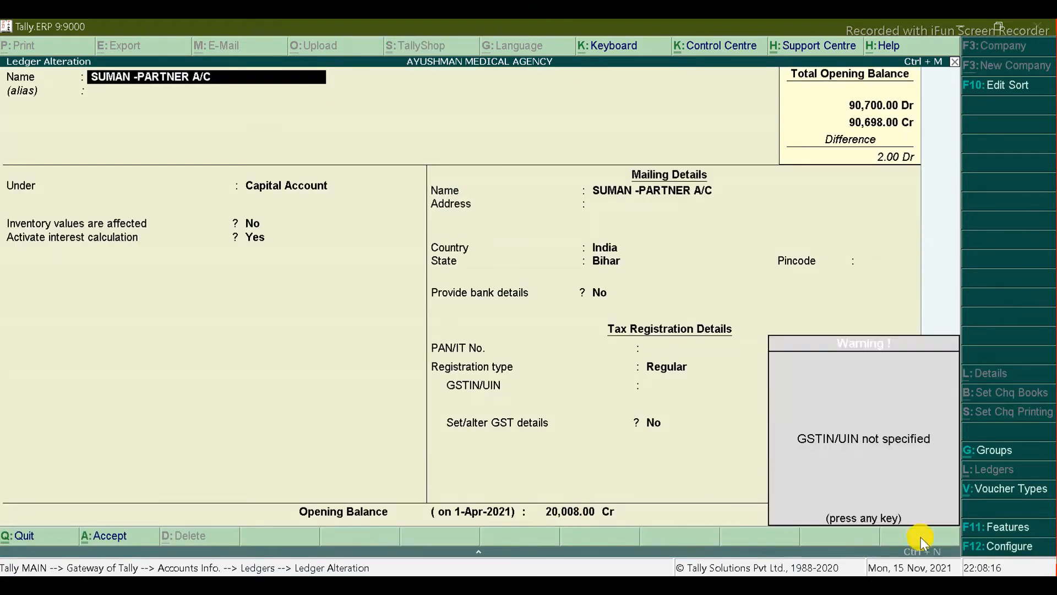
{"action": "left_click", "coordinate": [909, 567]}
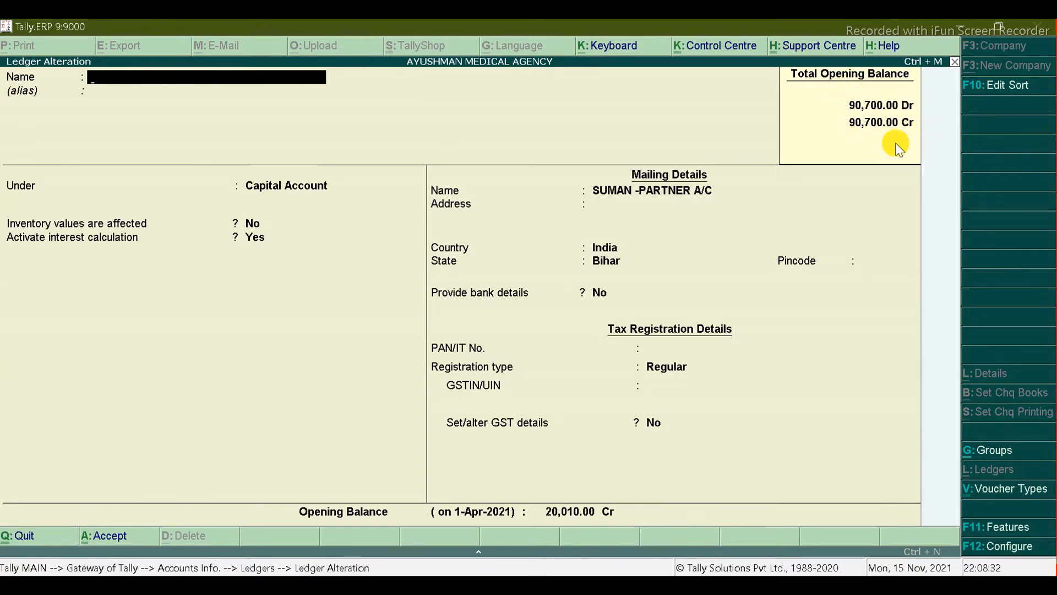
{"action": "key", "text": "Escape"}
{"action": "key", "text": "Return"}
Step: View the detailed Balance Sheet balanced at 34,90,700.00, then return to the Excel LEDGER sheet
{"action": "key", "text": "Escape"}
{"action": "key", "text": "Escape"}
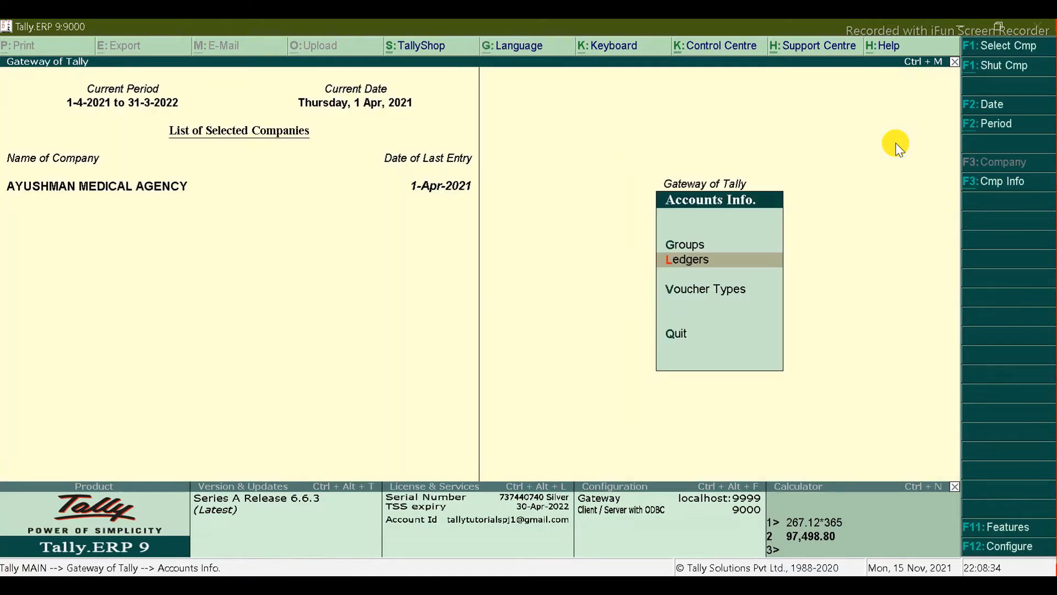
{"action": "key", "text": "Escape"}
{"action": "key", "text": "b"}
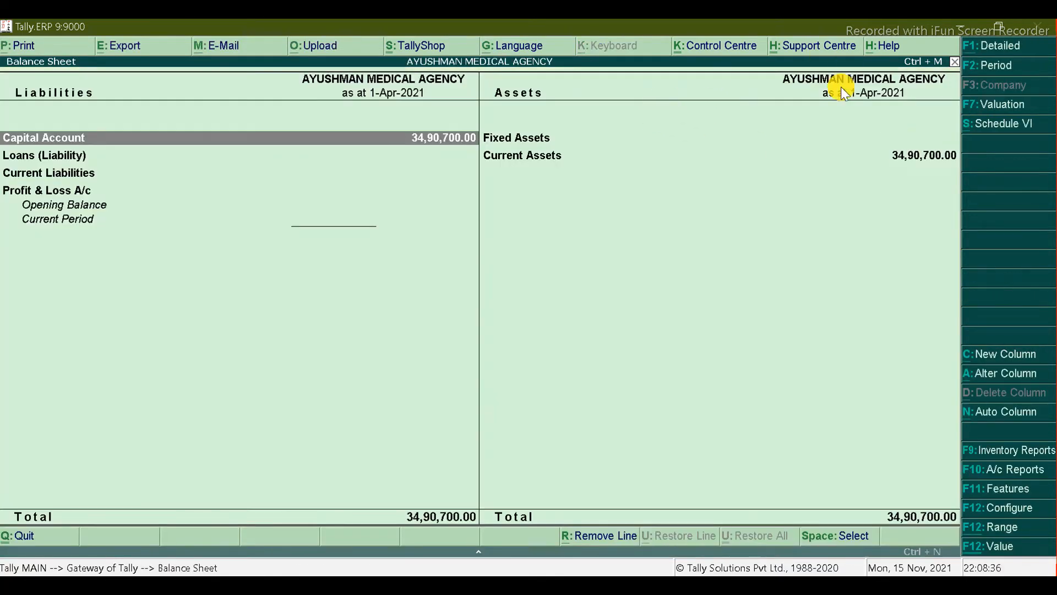
{"action": "key", "text": "alt+F1"}
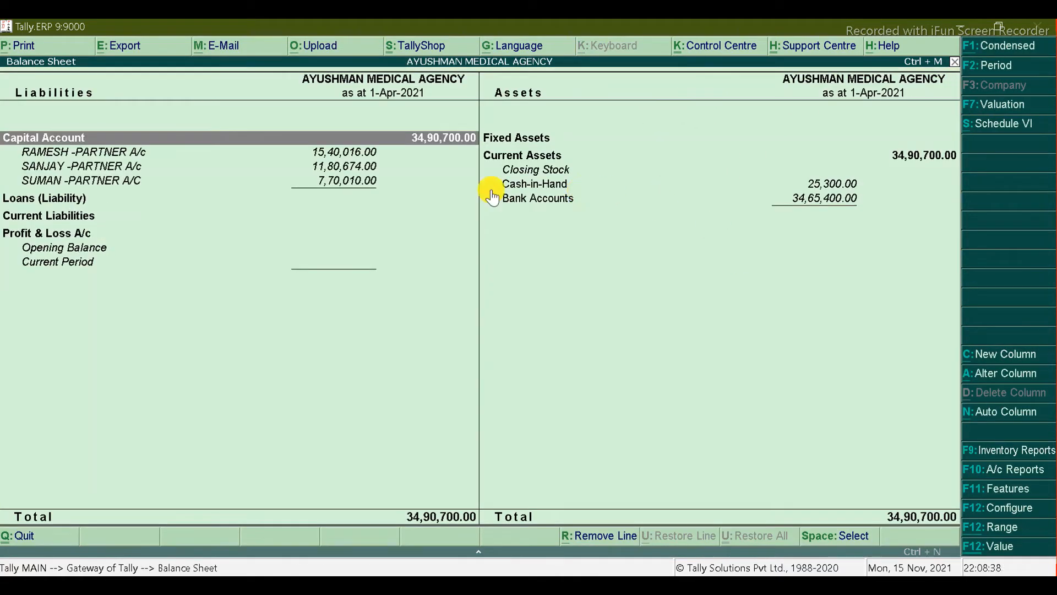
{"action": "key", "text": "alt+Tab"}
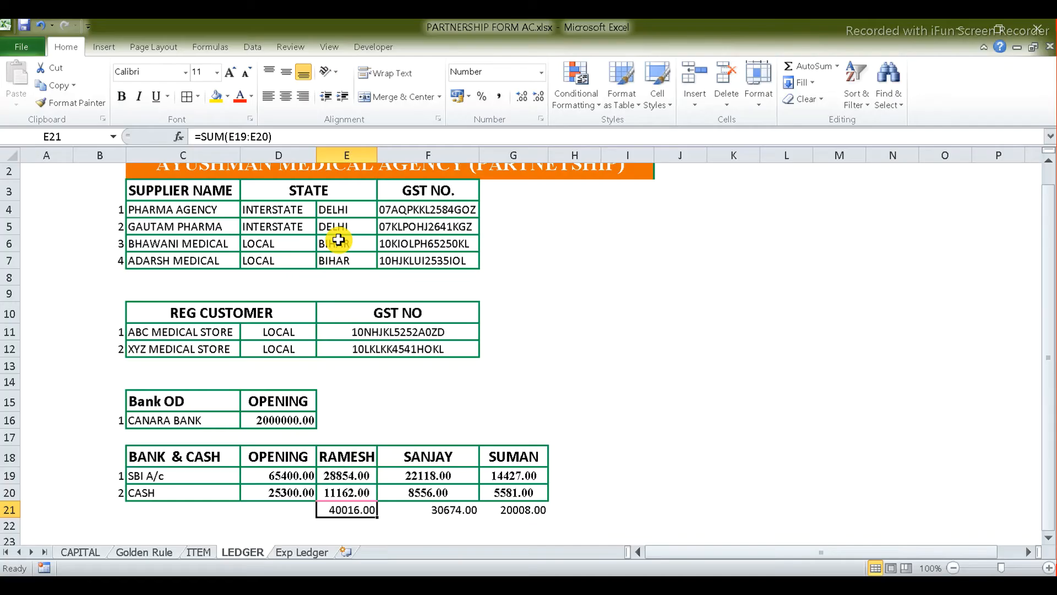
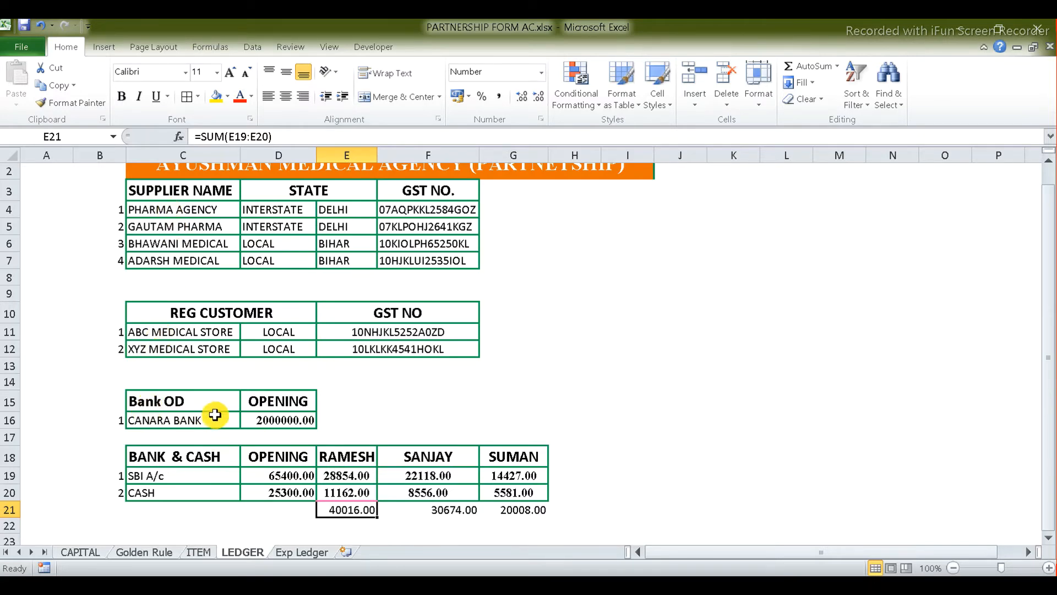
Step: Close the Balance Sheet and start a new ledger named CANARA BANK OD A/C
{"action": "key", "text": "alt+Tab"}
{"action": "key", "text": "Escape"}
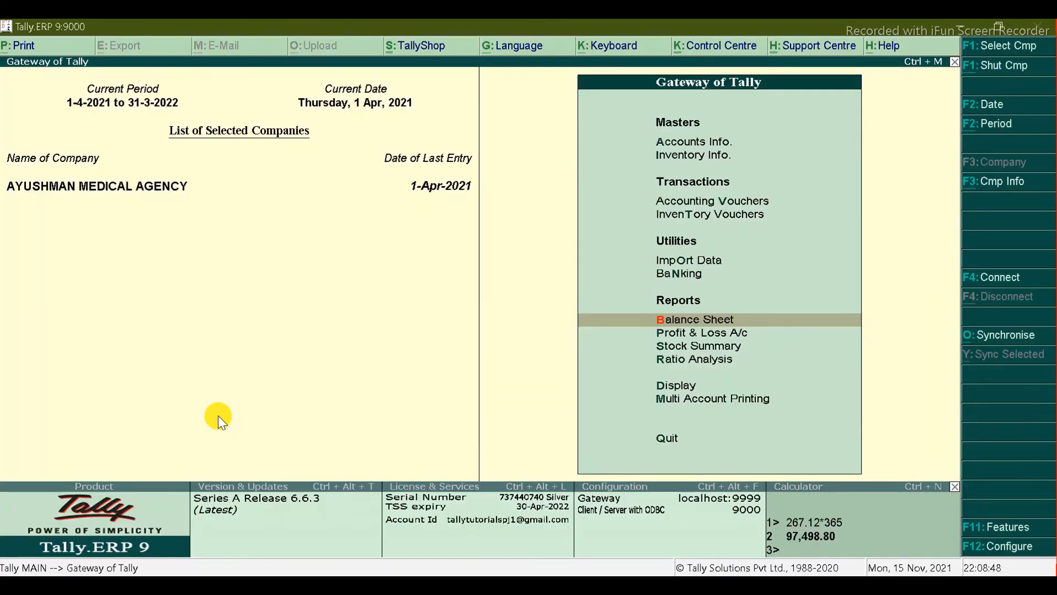
{"action": "key", "text": "Escape"}
{"action": "key", "text": "Escape"}
{"action": "key", "text": "Return"}
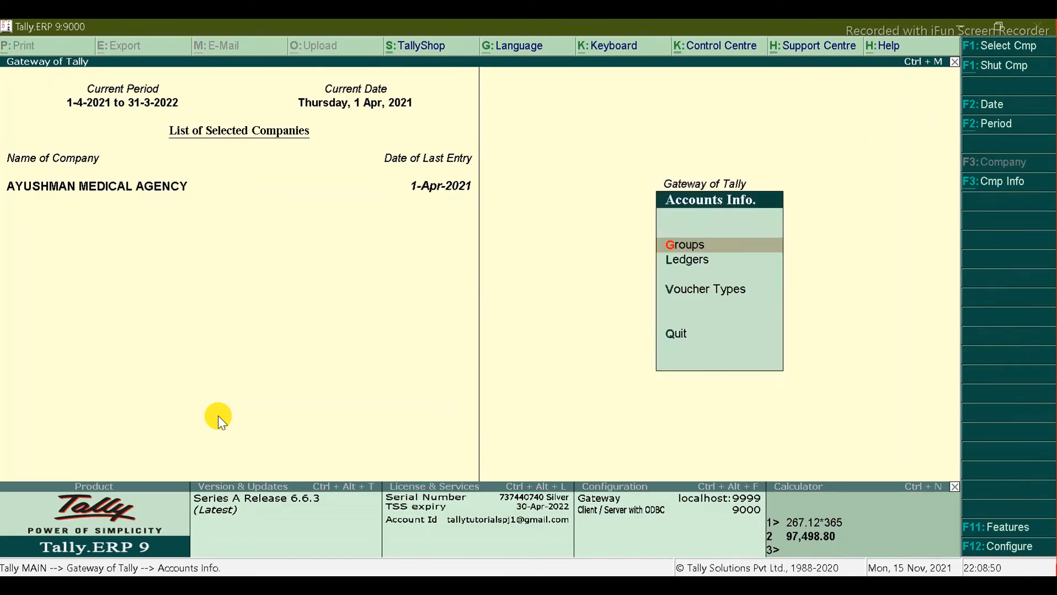
{"action": "key", "text": "Down"}
{"action": "key", "text": "Return"}
{"action": "key", "text": "Return"}
{"action": "key", "text": "alt+Tab"}
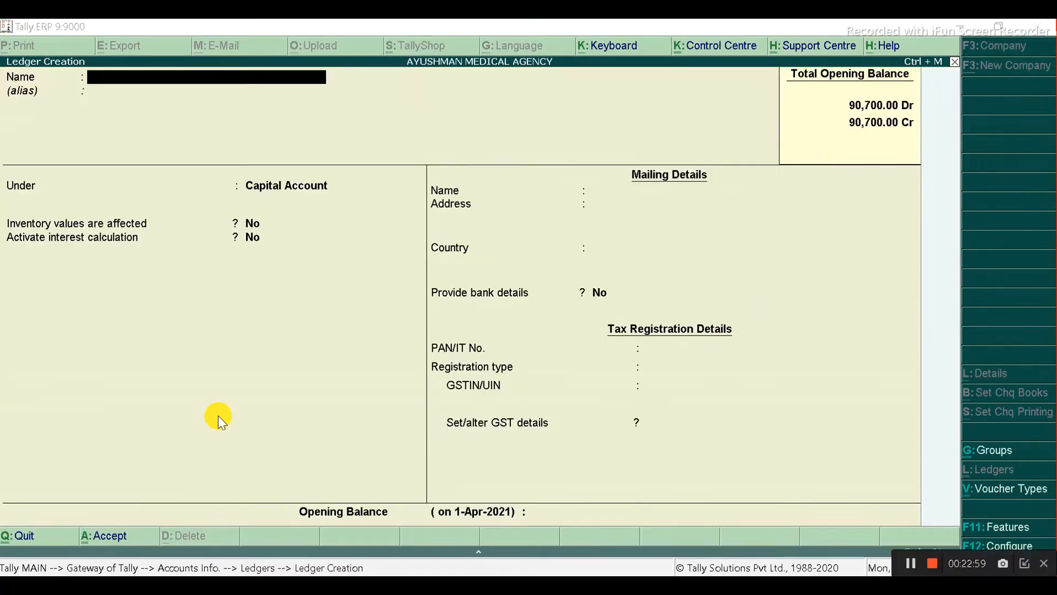
{"action": "key", "text": "alt+Tab"}
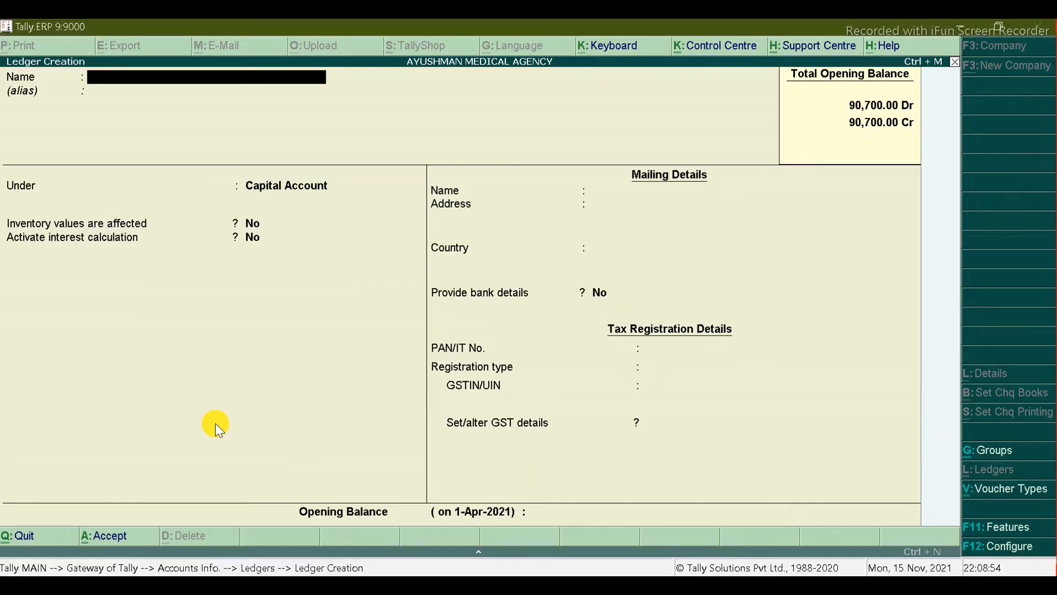
{"action": "type", "text": "CANARA BANK"}
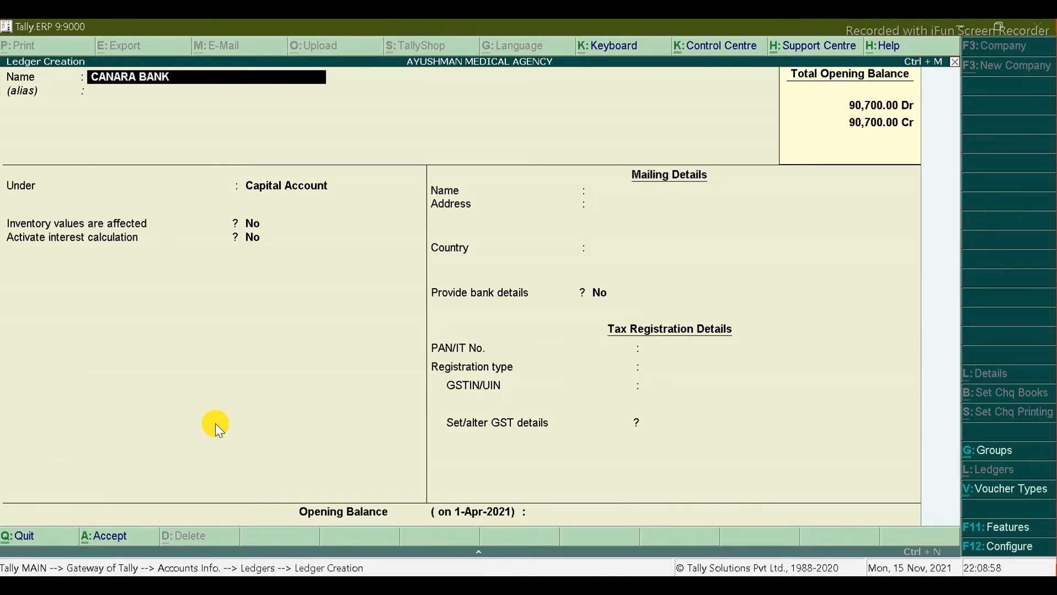
{"action": "type", "text": " OD A/C"}
Step: Place the ledger under the Bank OD A/c group
{"action": "key", "text": "Return"}
{"action": "key", "text": "Return"}
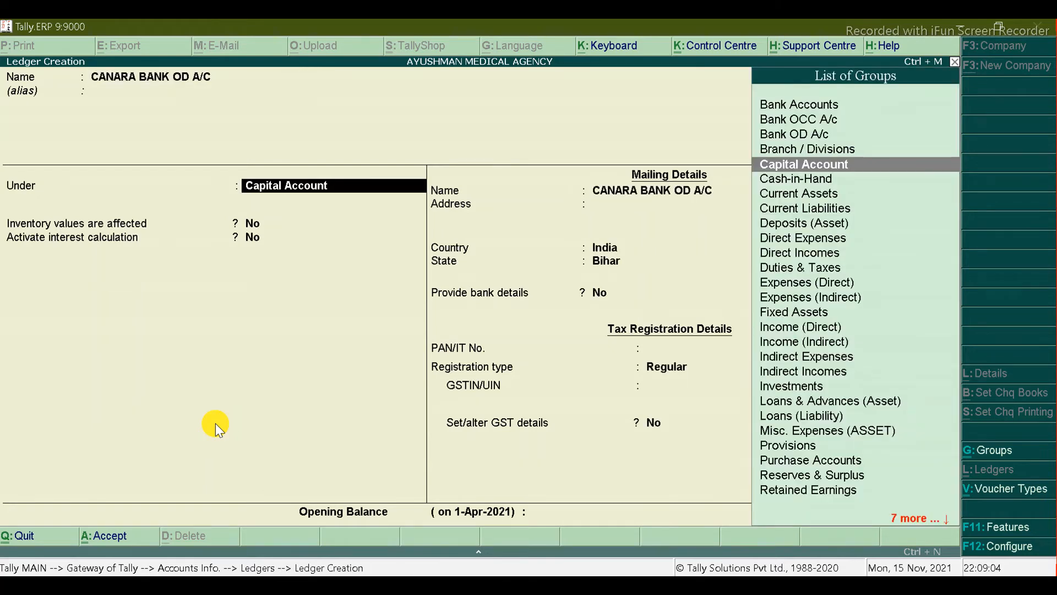
{"action": "type", "text": "O"}
{"action": "key", "text": "Return"}
{"action": "key", "text": "Down"}
{"action": "key", "text": "Down"}
{"action": "key", "text": "Down"}
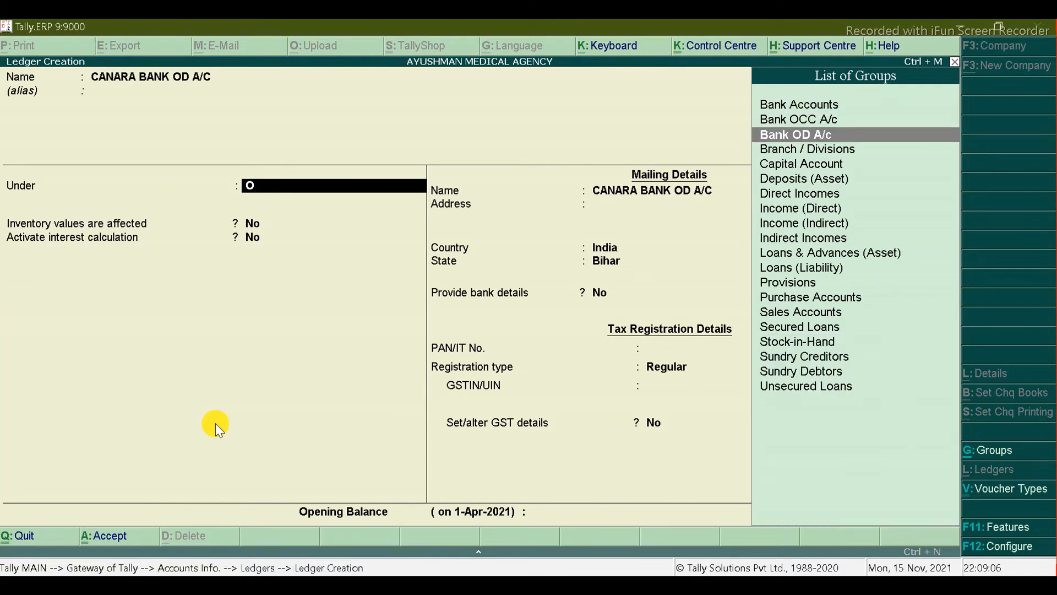
{"action": "key", "text": "Return"}
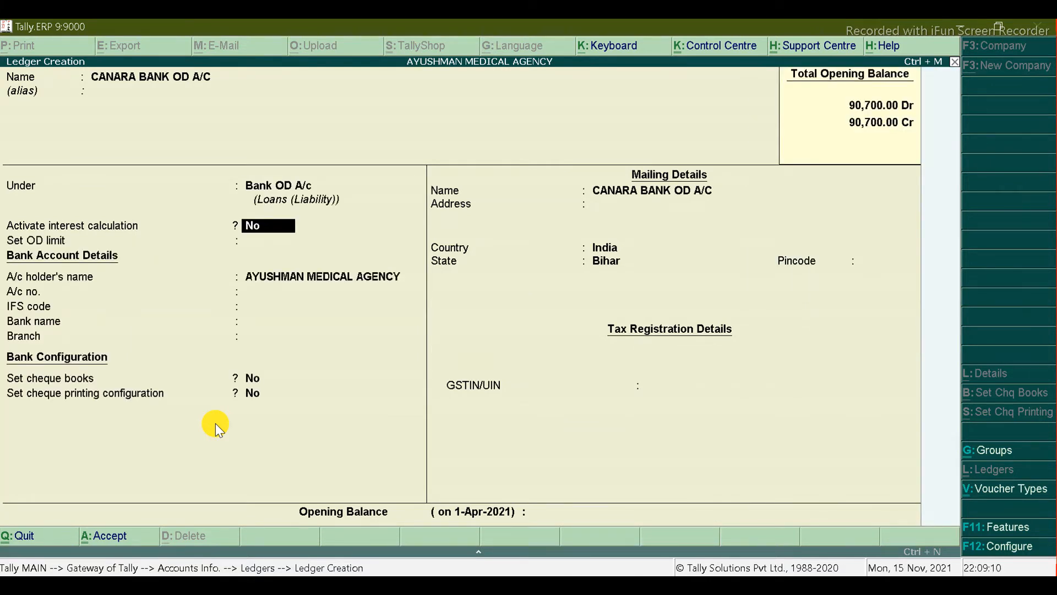
Step: Activate interest calculation on voucher date at 8.50% with a 30-Day Month basis
{"action": "type", "text": "y"}
{"action": "key", "text": "Return"}
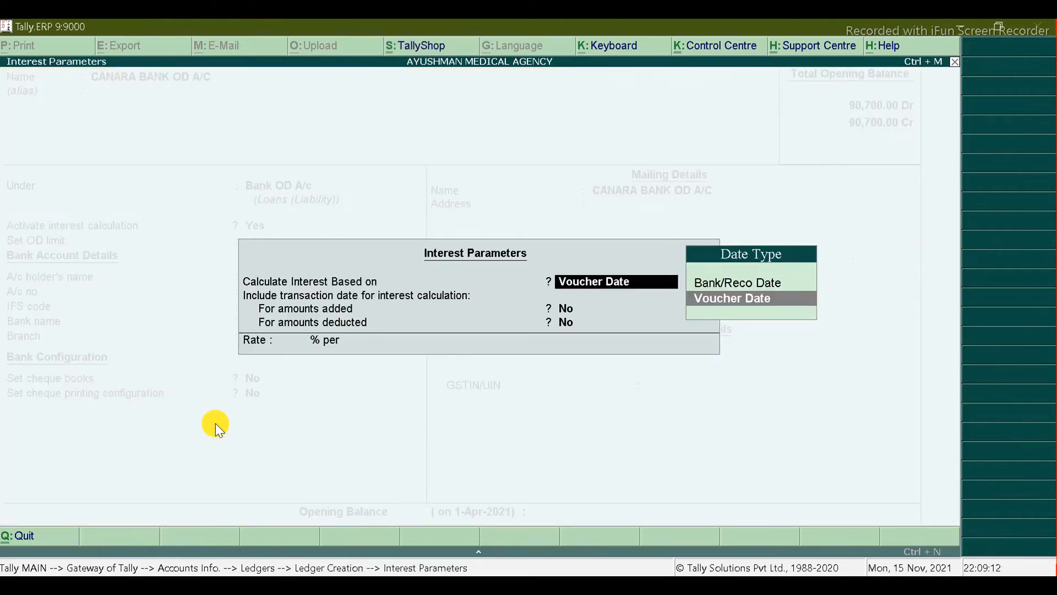
{"action": "key", "text": "Up"}
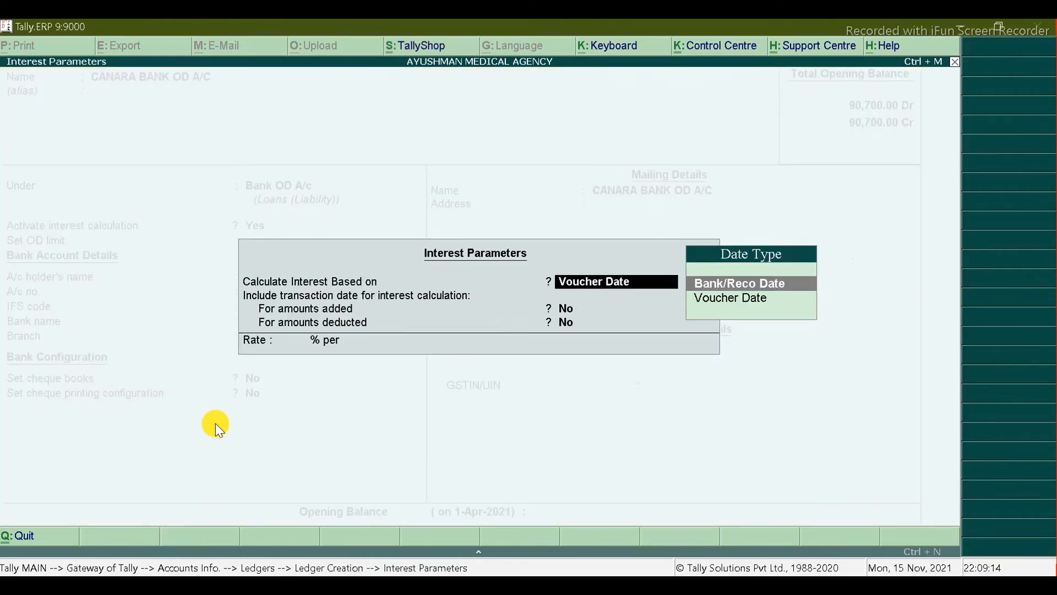
{"action": "key", "text": "Down"}
{"action": "key", "text": "Return"}
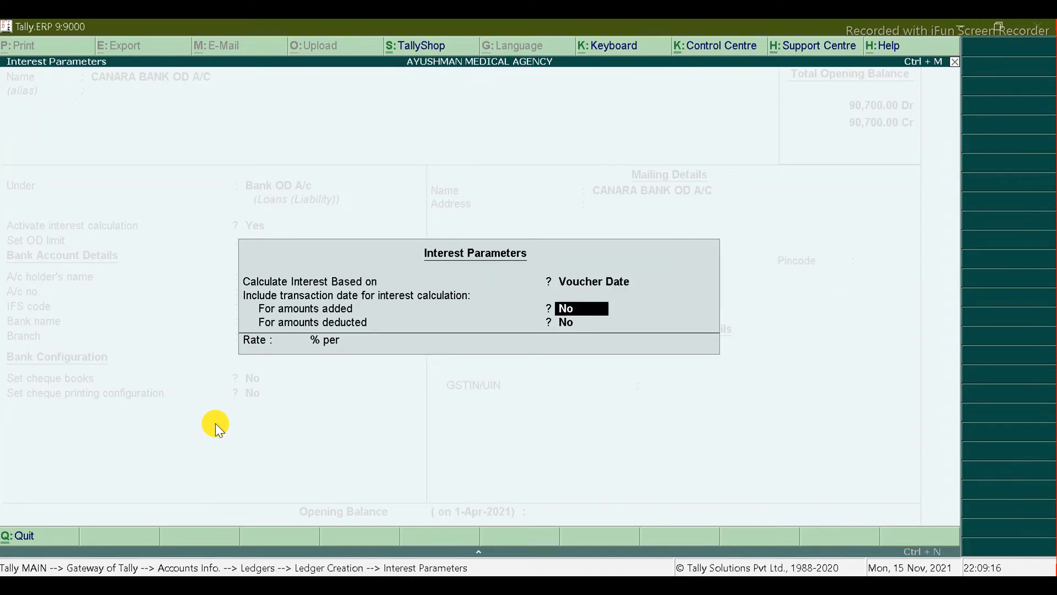
{"action": "type", "text": "y"}
{"action": "key", "text": "Return"}
{"action": "type", "text": "y"}
{"action": "key", "text": "Return"}
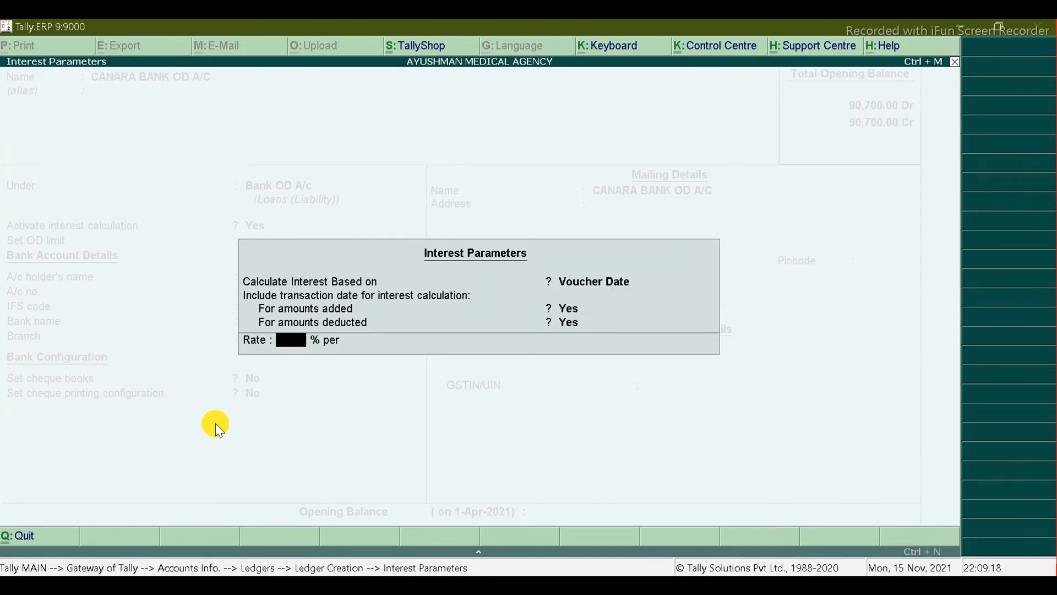
{"action": "key", "text": "alt+Tab"}
{"action": "key", "text": "alt+Tab"}
{"action": "type", "text": "8.5"}
{"action": "key", "text": "Return"}
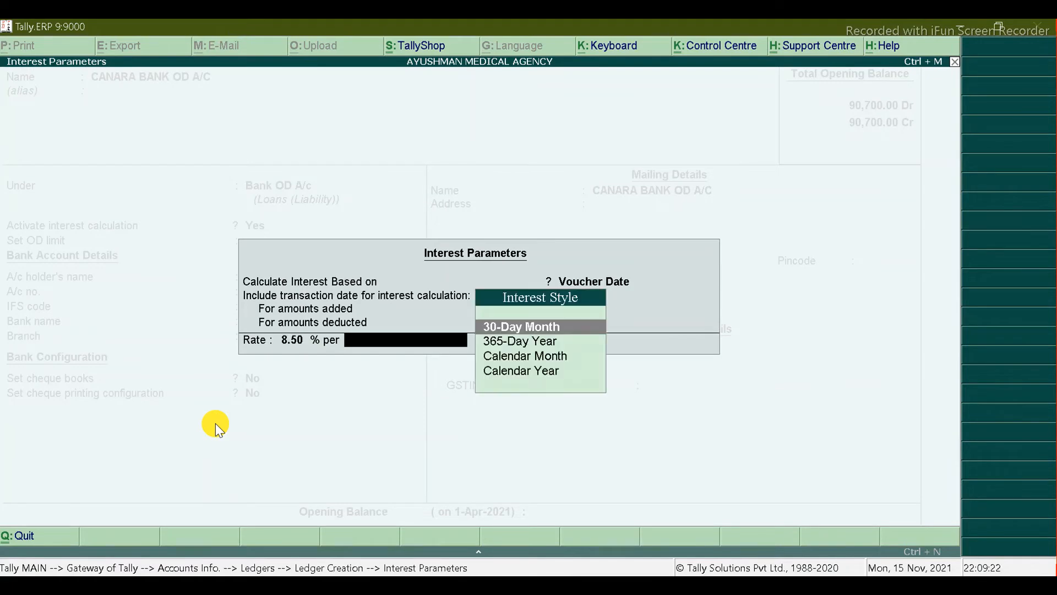
{"action": "key", "text": "Return"}
{"action": "key", "text": "Return"}
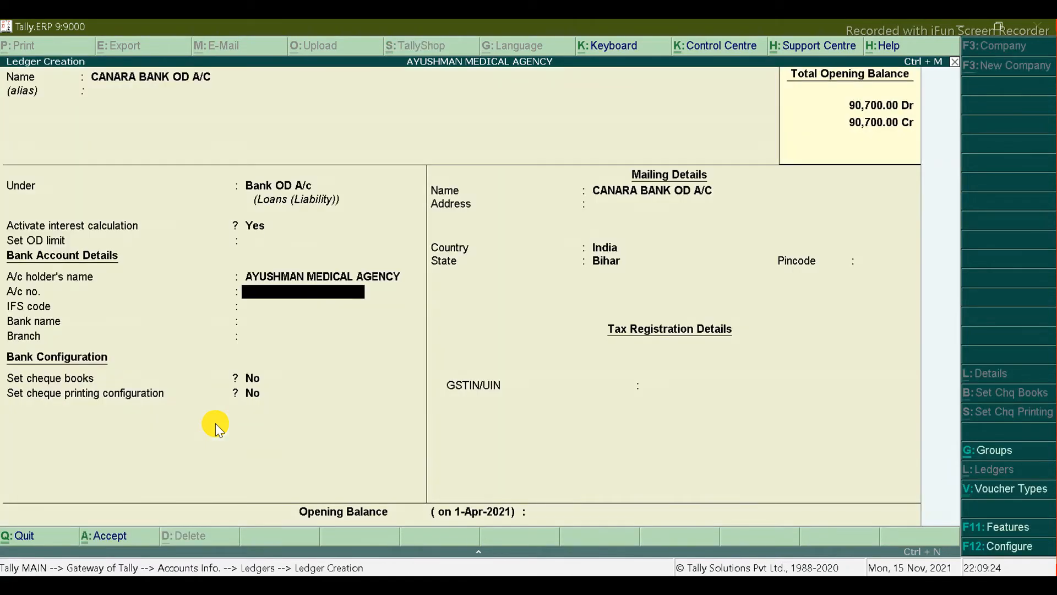
Step: Set the OD limit to 20,00,000, correcting the initial 5,00,000 after checking the spreadsheet
{"action": "key", "text": "BackSpace"}
{"action": "key", "text": "BackSpace"}
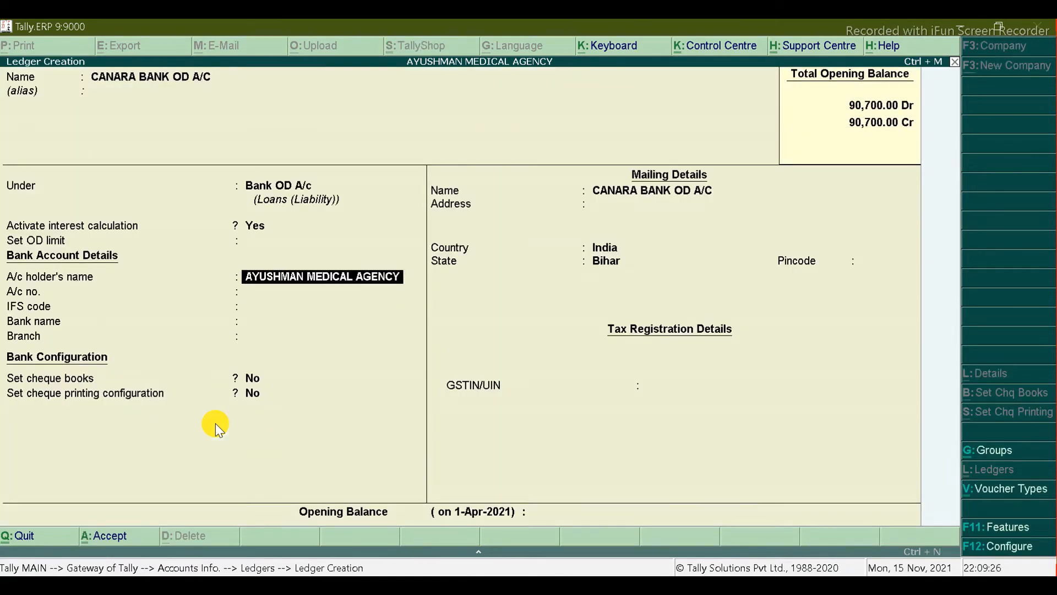
{"action": "type", "text": "500000"}
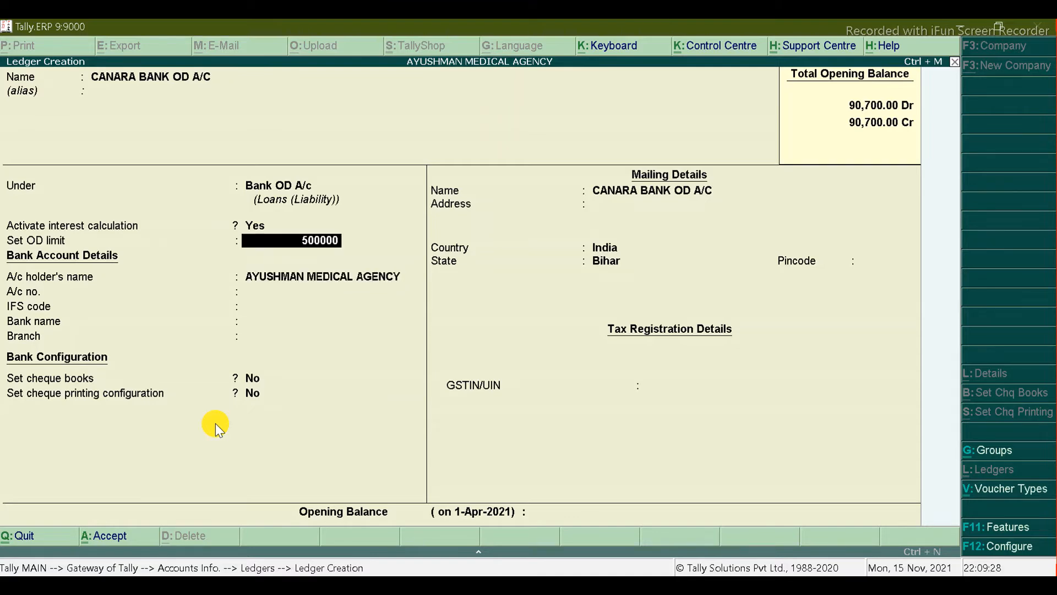
{"action": "key", "text": "Return"}
{"action": "key", "text": "alt+Tab"}
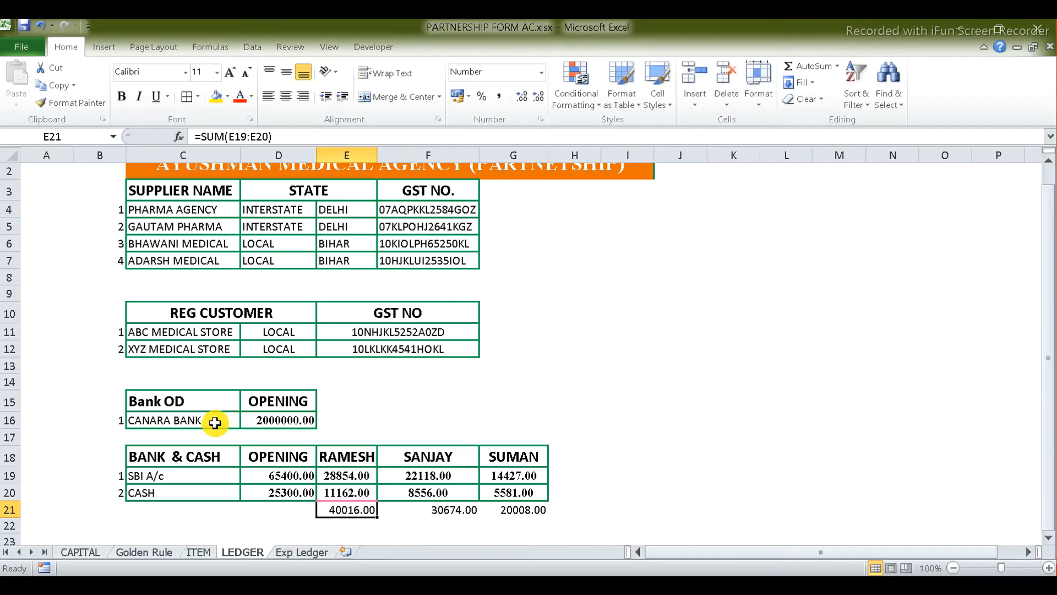
{"action": "left_click", "coordinate": [306, 421]}
{"action": "key", "text": "alt+Tab"}
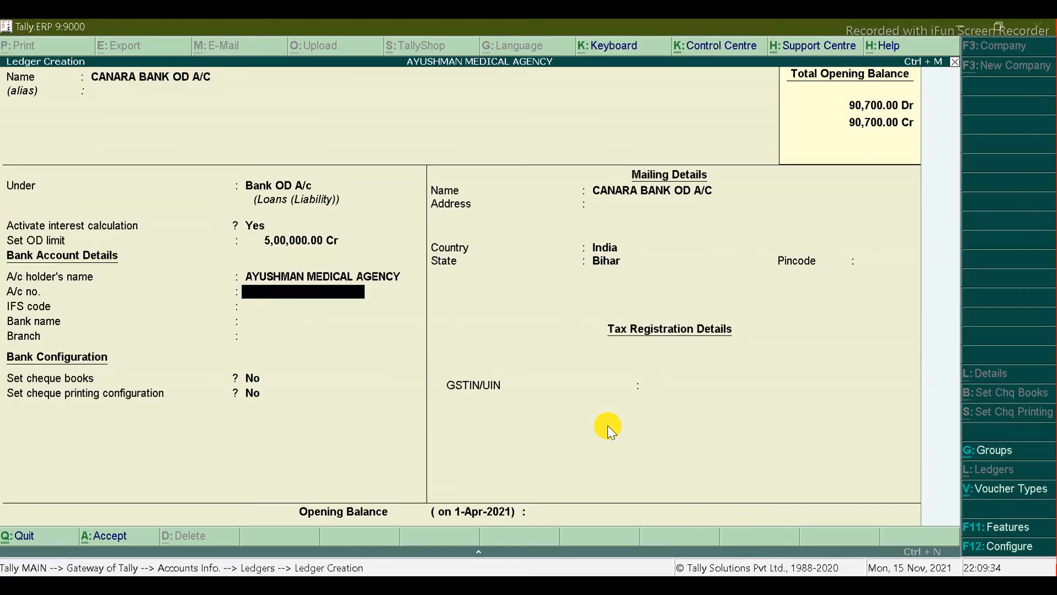
{"action": "key", "text": "Up"}
{"action": "key", "text": "Up"}
{"action": "type", "text": "20,00,"}
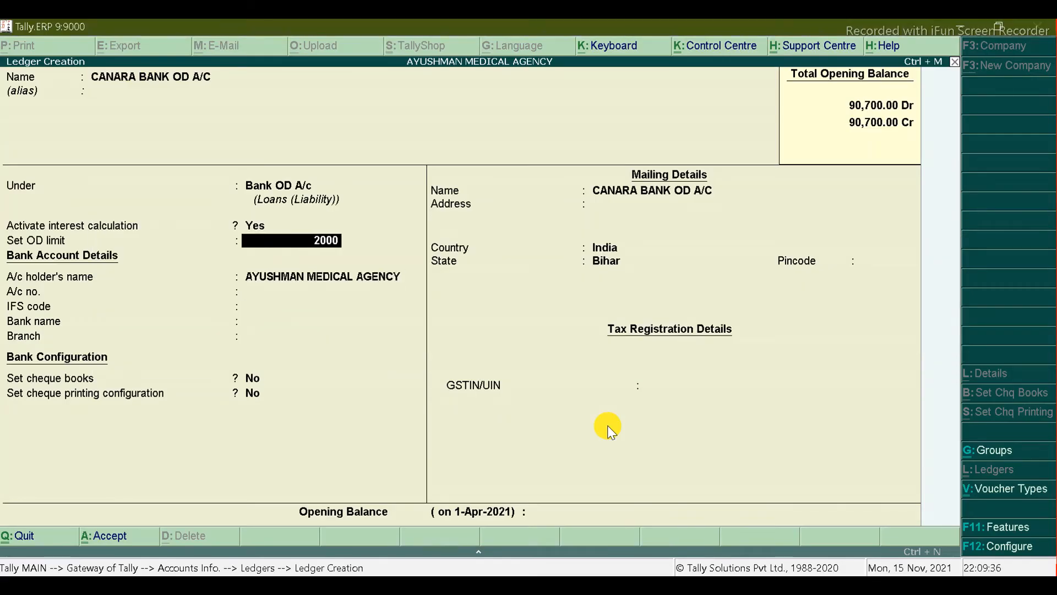
{"action": "type", "text": "000"}
{"action": "key", "text": "Return"}
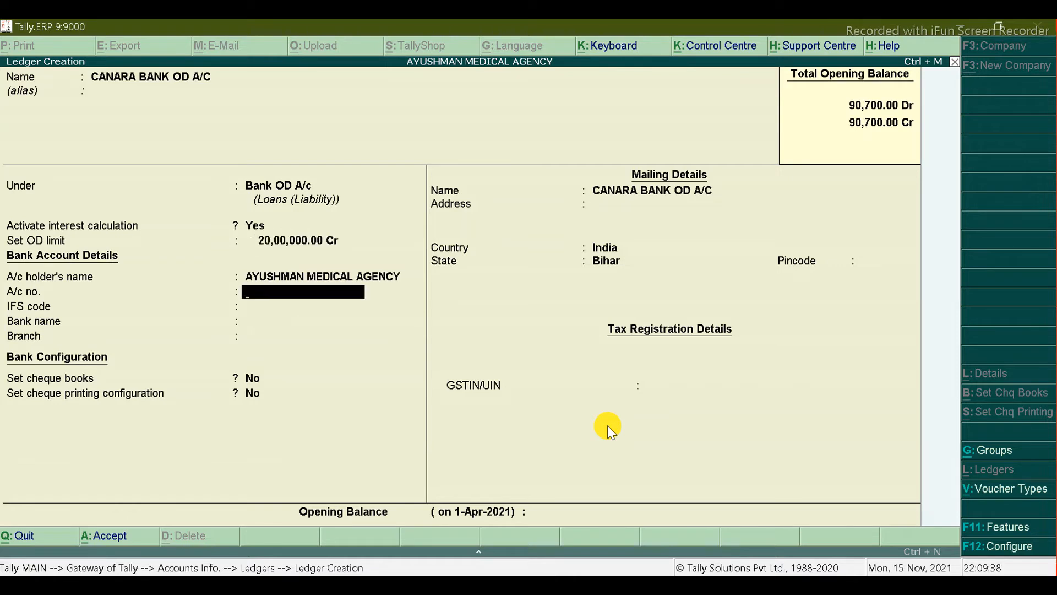
Step: Enter the bank account number, bank Canara Bank (India) and branch DBG, and accept the mailing fields
{"action": "key", "text": "Return"}
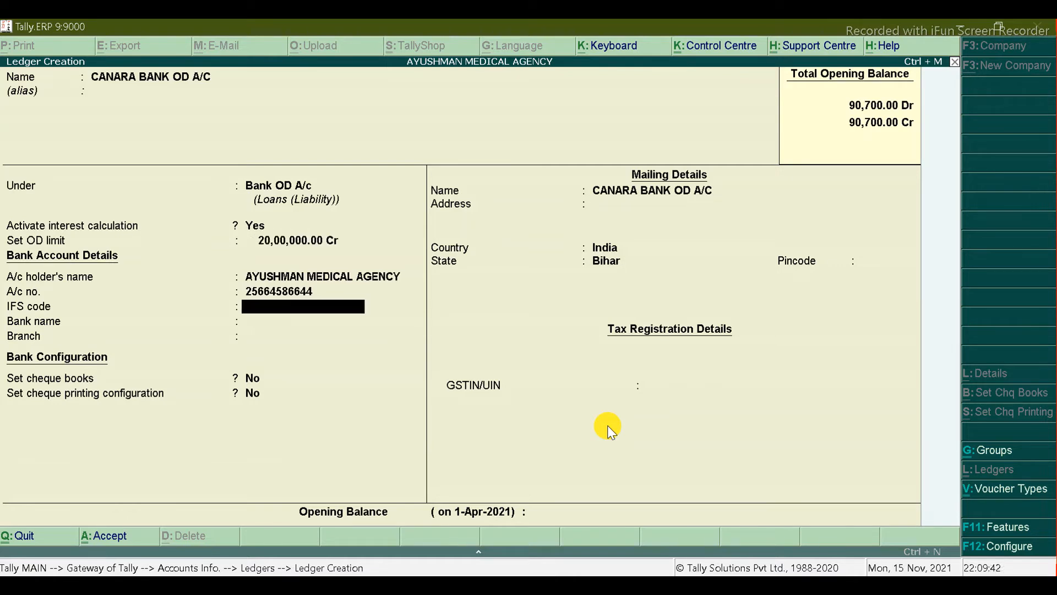
{"action": "key", "text": "Return"}
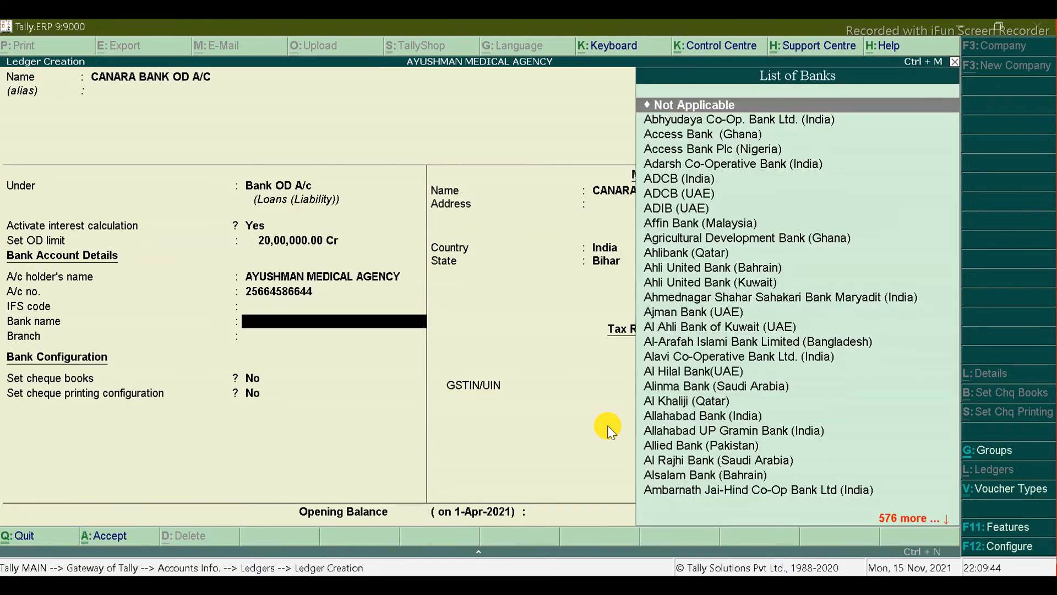
{"action": "type", "text": "CANAR"}
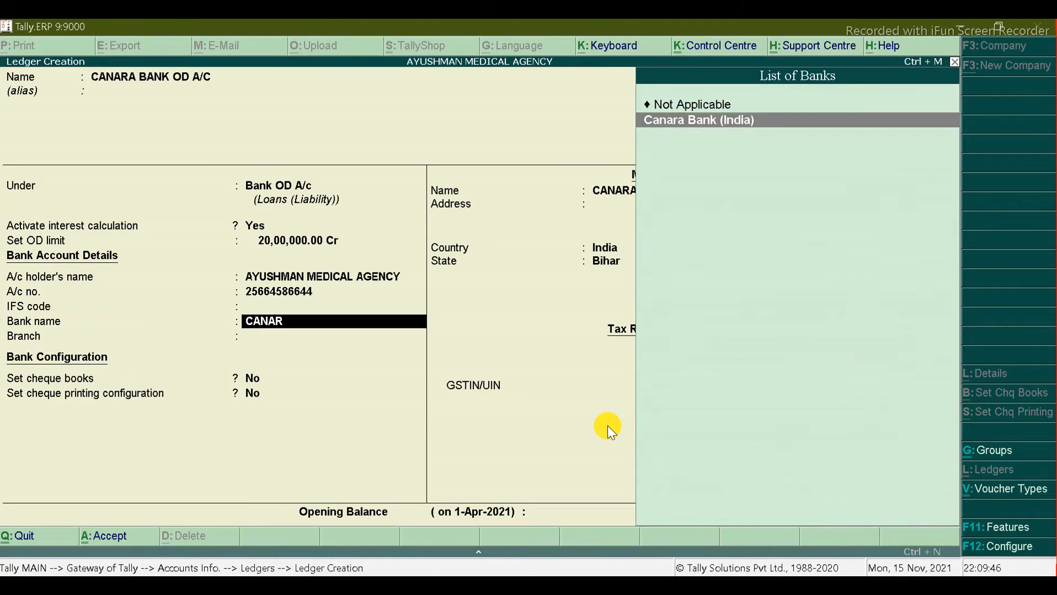
{"action": "key", "text": "Return"}
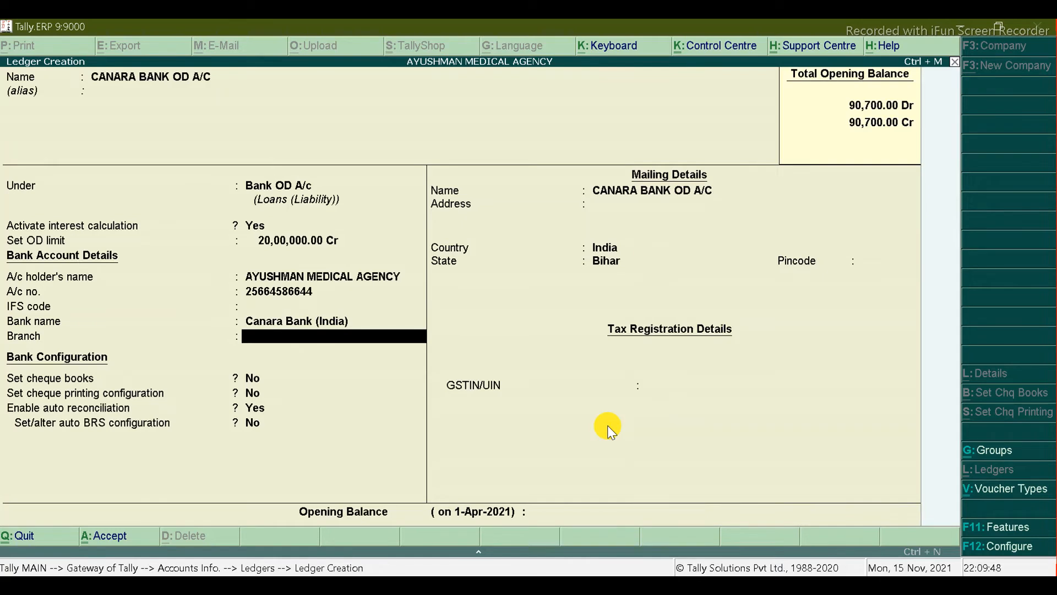
{"action": "type", "text": "DBG"}
{"action": "key", "text": "Return"}
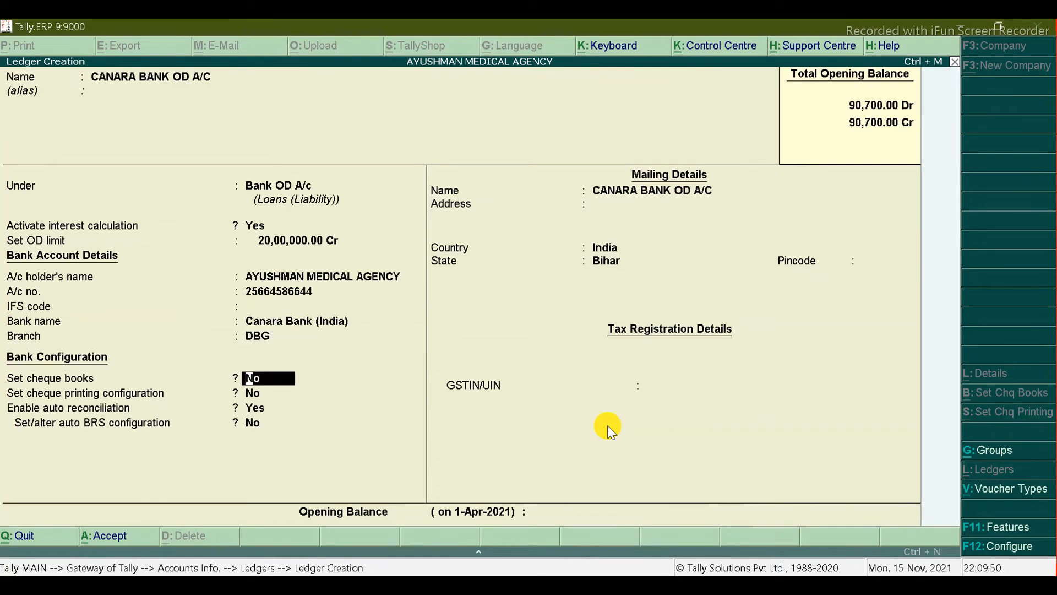
{"action": "key", "text": "Return"}
{"action": "key", "text": "Return"}
{"action": "key", "text": "Return"}
{"action": "key", "text": "Return"}
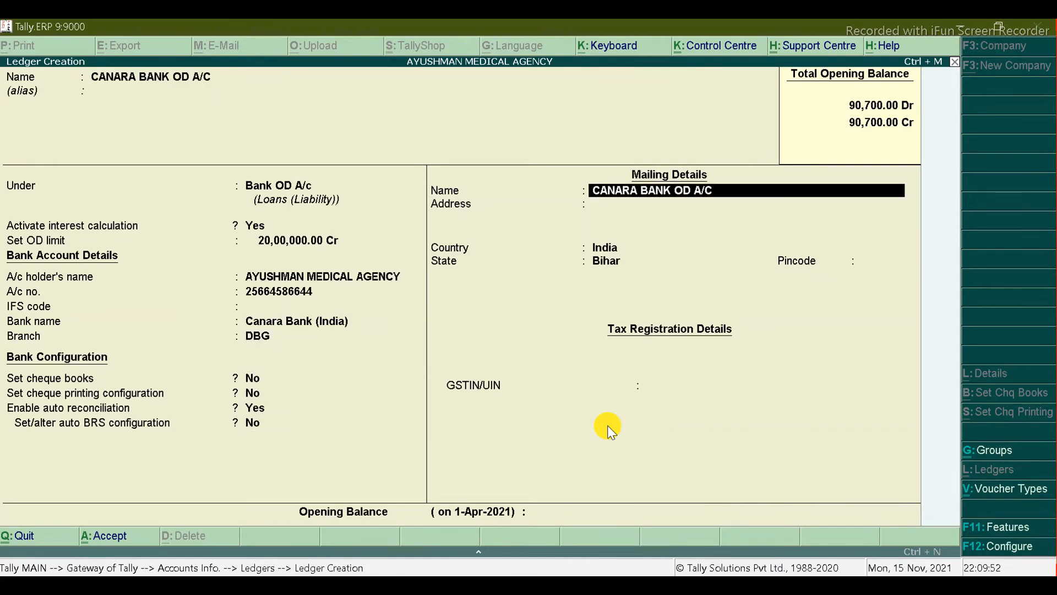
{"action": "key", "text": "Return"}
{"action": "key", "text": "Return"}
{"action": "key", "text": "Return"}
{"action": "key", "text": "Return"}
{"action": "key", "text": "Return"}
{"action": "key", "text": "Return"}
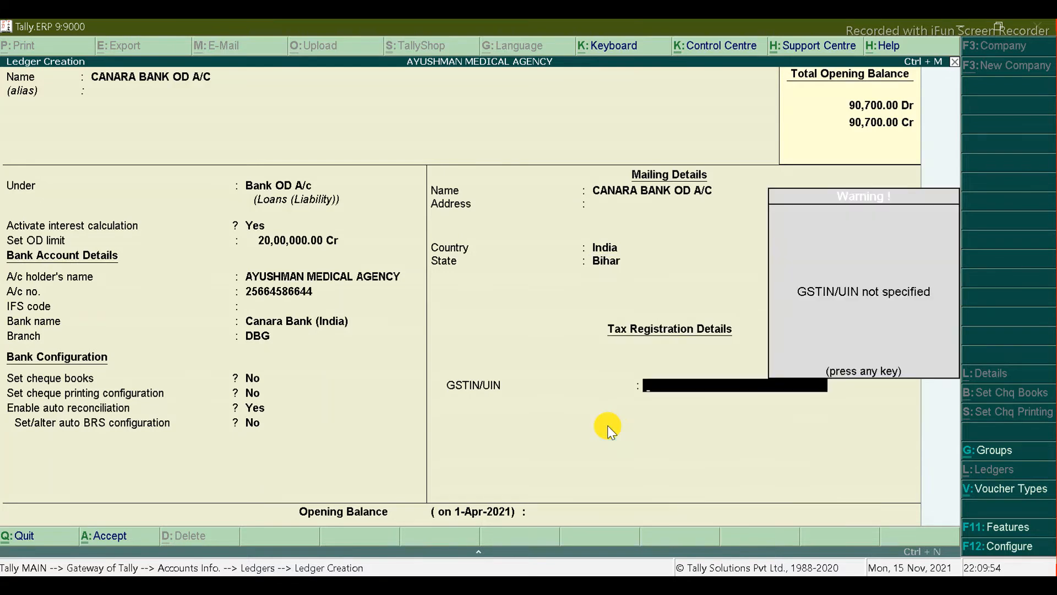
{"action": "key", "text": "Return"}
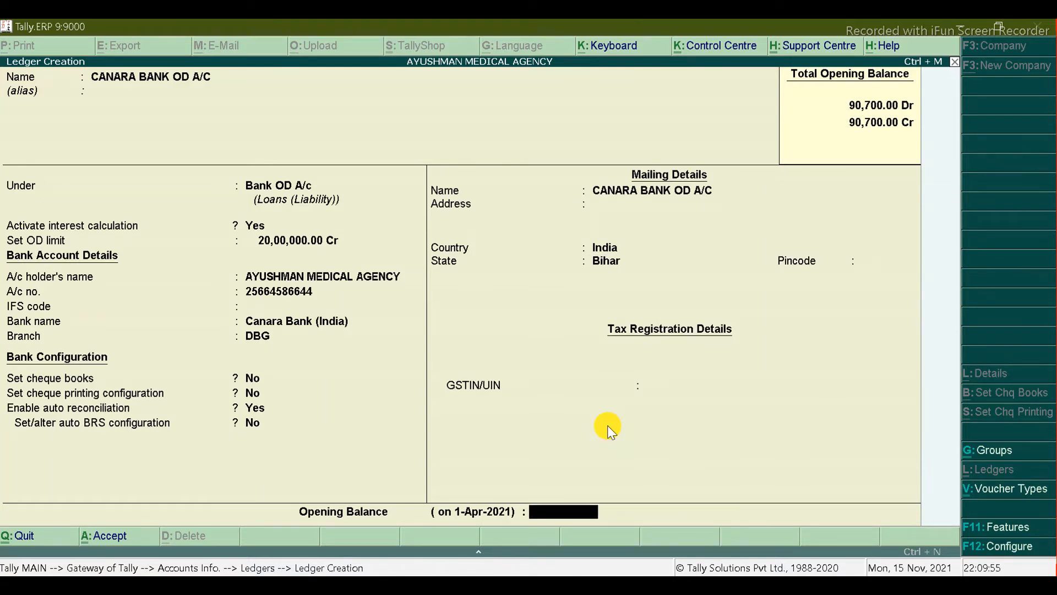
{"action": "key", "text": "alt+Tab"}
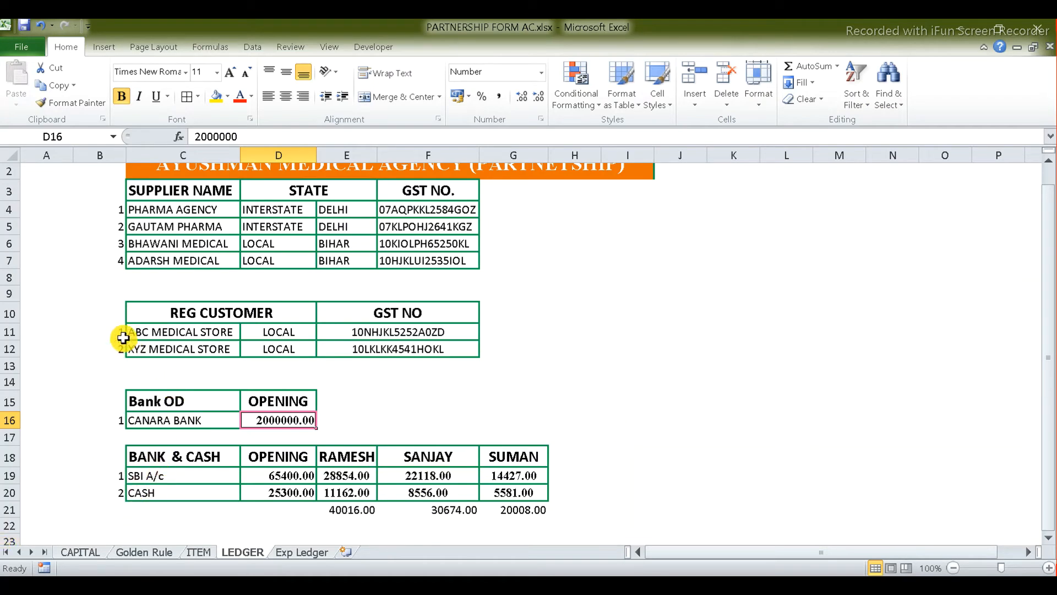
Step: Paste the supplier name PHARMA AGENCY from Excel cell C4 as the new ledger's name
{"action": "left_click", "coordinate": [189, 207]}
{"action": "key", "text": "alt+Tab"}
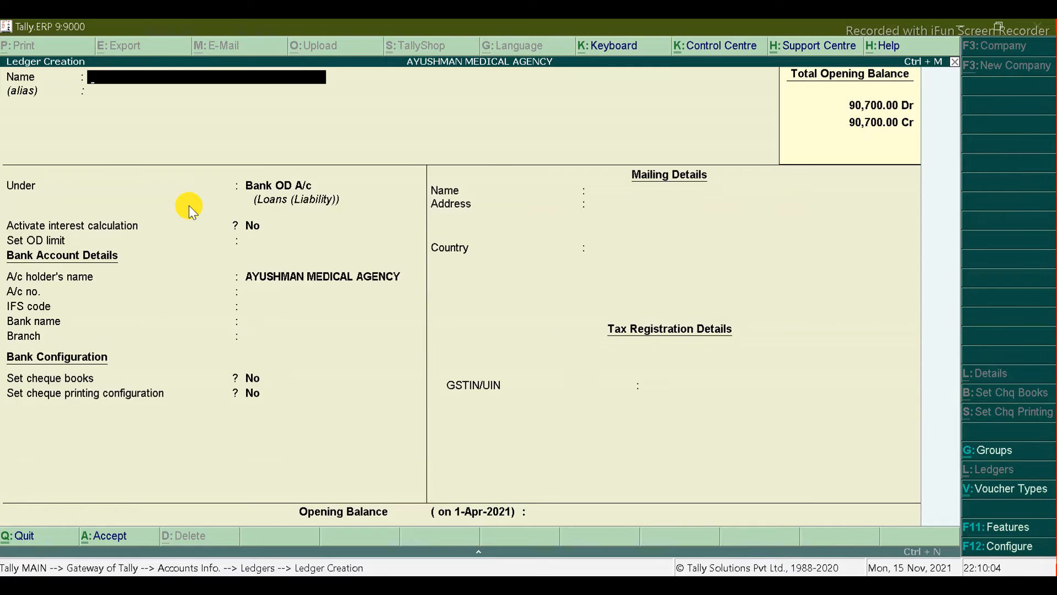
{"action": "key", "text": "alt+Tab"}
{"action": "double_click", "coordinate": [223, 209]}
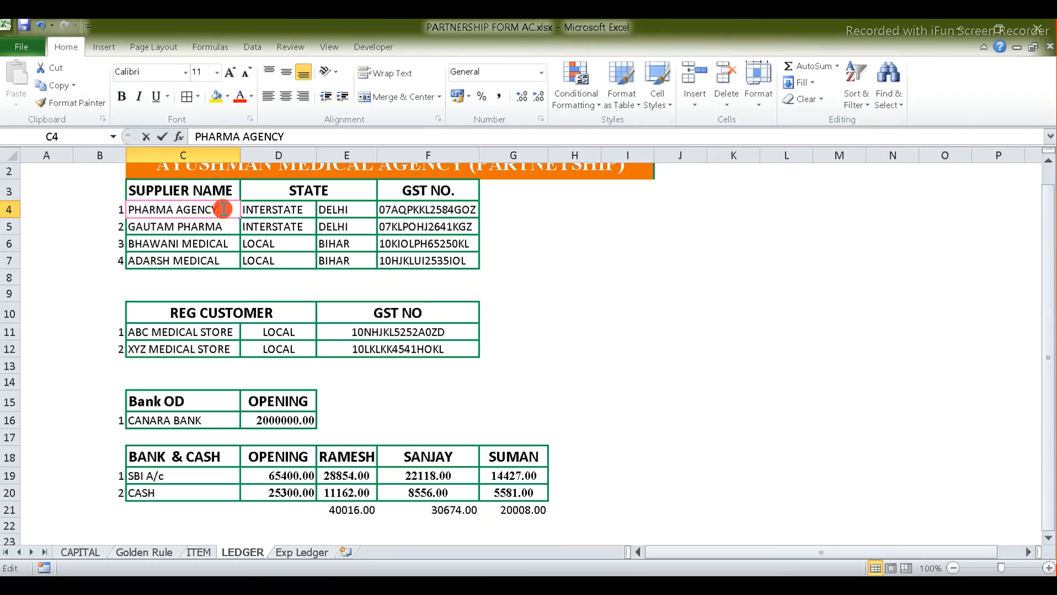
{"action": "double_click", "coordinate": [223, 208]}
{"action": "key", "text": "shift+Home"}
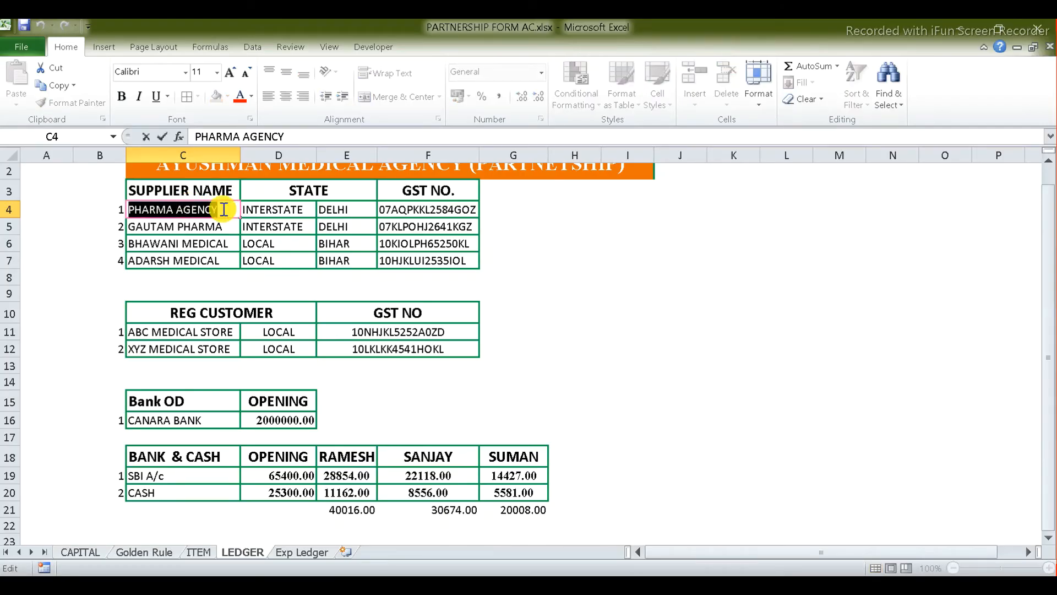
{"action": "key", "text": "ctrl+c"}
{"action": "key", "text": "alt+Tab"}
{"action": "key", "text": "ctrl+alt+v"}
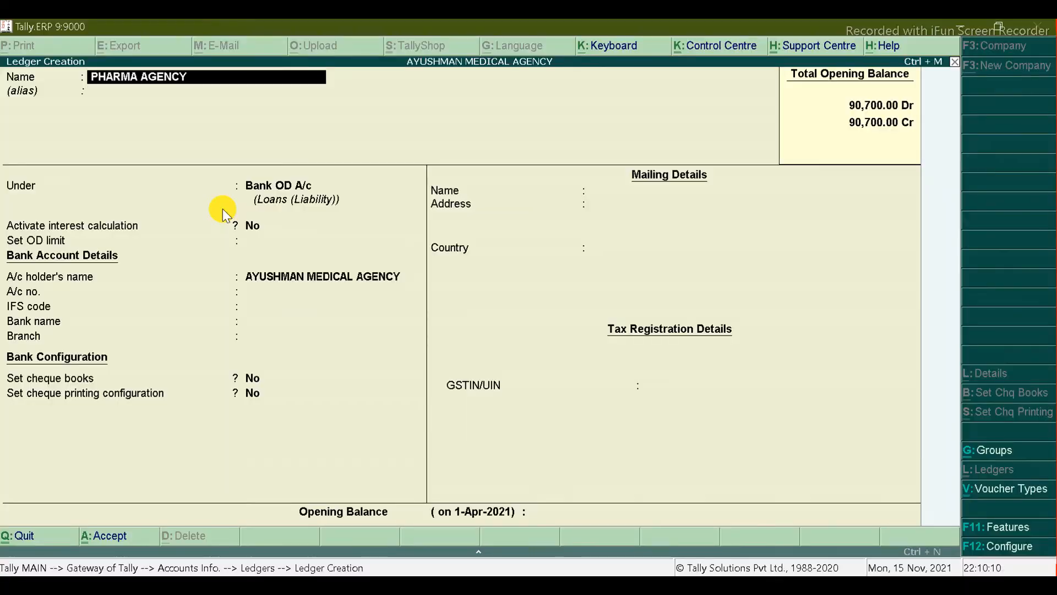
{"action": "key", "text": "Return"}
{"action": "key", "text": "Return"}
{"action": "key", "text": "alt+Tab"}
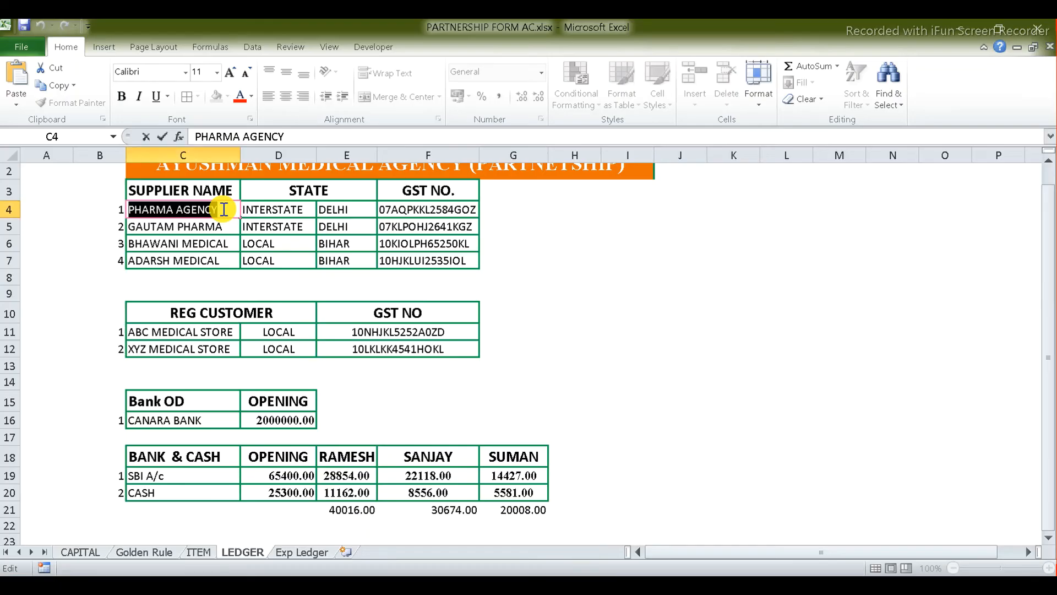
{"action": "key", "text": "alt+Tab"}
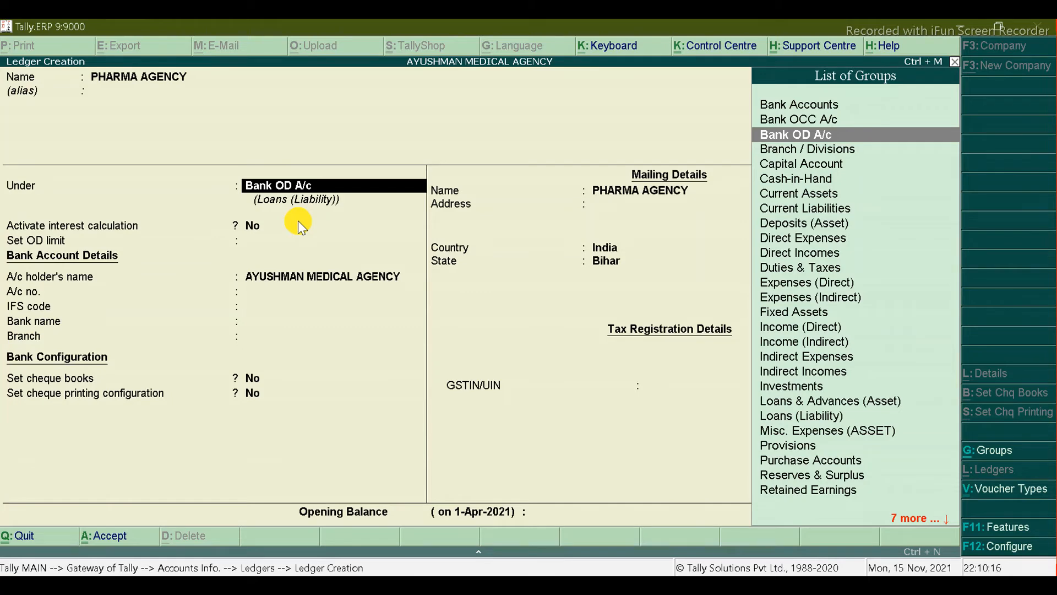
Step: Create the INTERSTATE SUPPLIER group under Sundry Creditors and assign it to the ledger
{"action": "key", "text": "alt+c"}
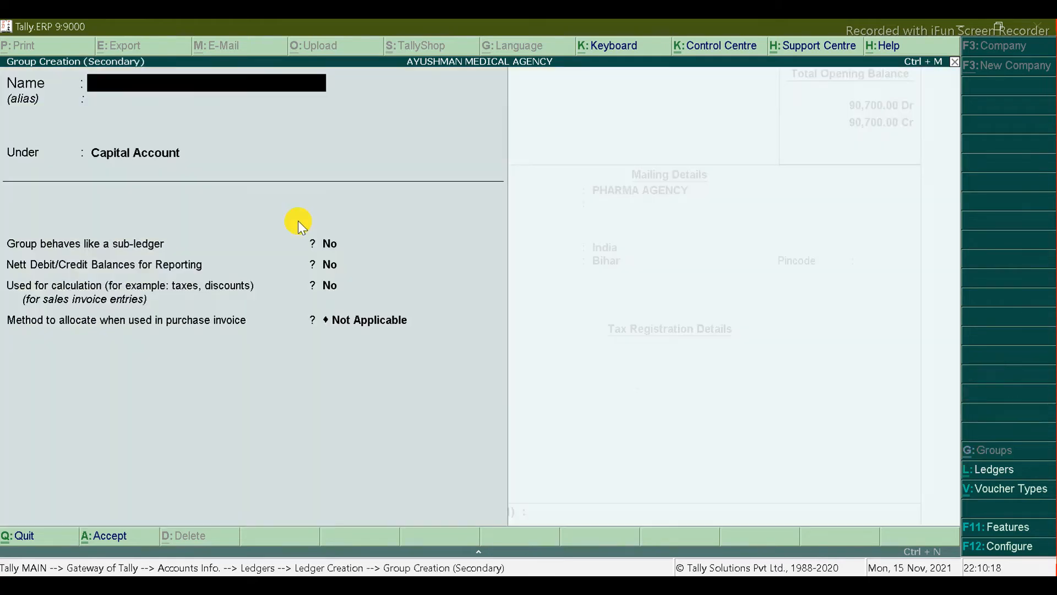
{"action": "type", "text": "INTERSTATE SUPPLIER"}
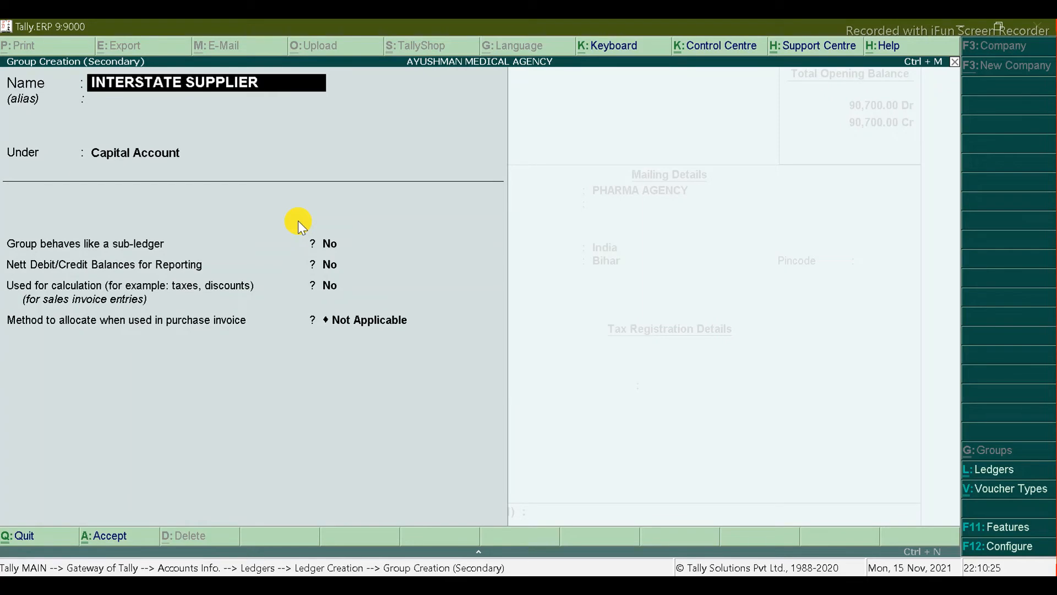
{"action": "key", "text": "Return"}
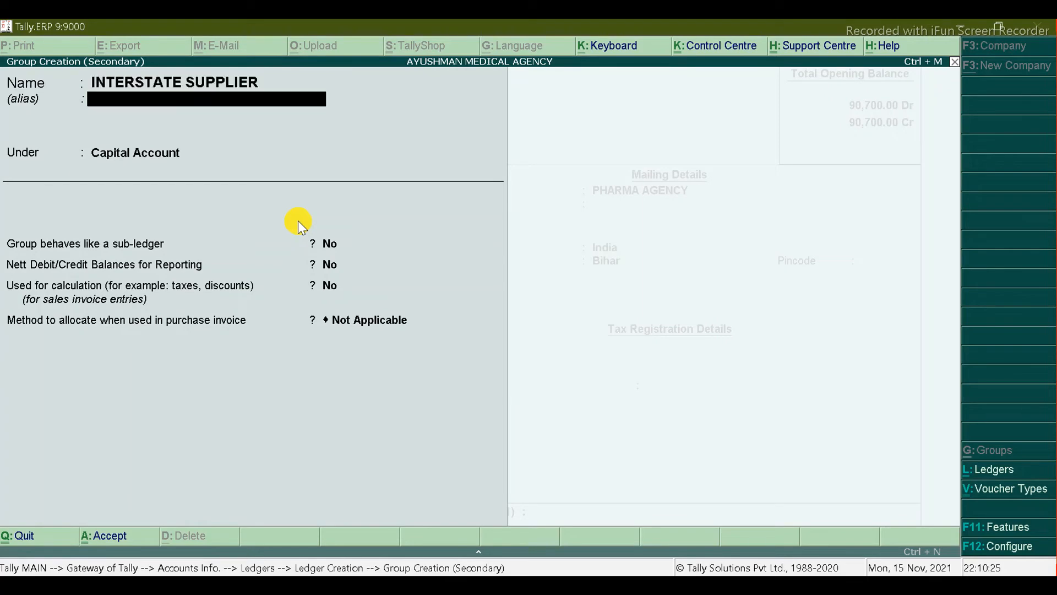
{"action": "key", "text": "Return"}
{"action": "type", "text": "SUN"}
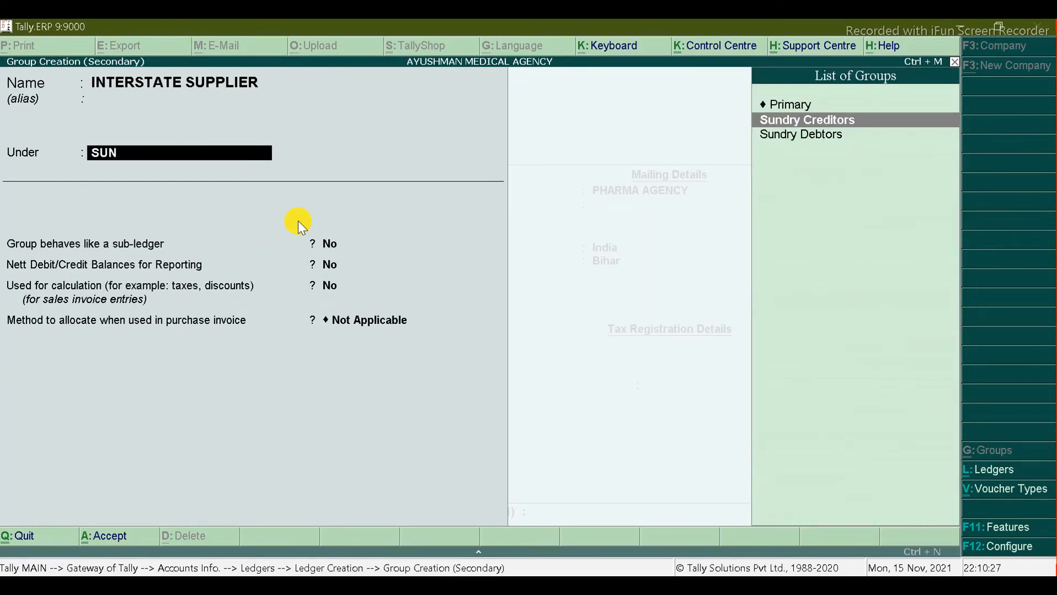
{"action": "key", "text": "Return"}
{"action": "key", "text": "ctrl+a"}
{"action": "key", "text": "Return"}
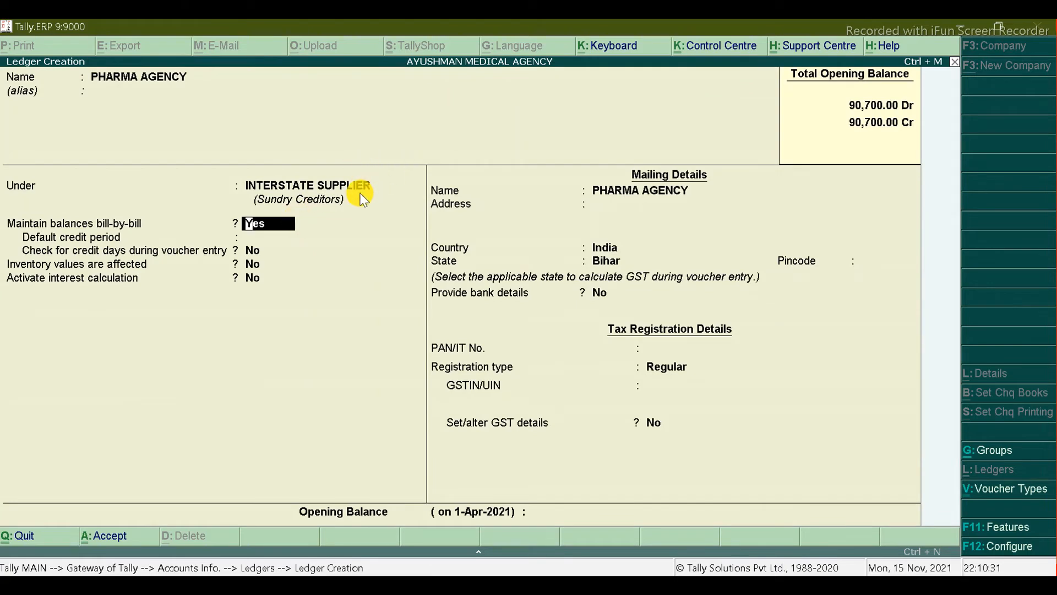
Step: Keep Regular registration, paste PHARMA AGENCY's GSTIN from cell F4, enable GST details, and save
{"action": "key", "text": "Return"}
{"action": "key", "text": "Return"}
{"action": "key", "text": "Return"}
{"action": "key", "text": "Return"}
{"action": "key", "text": "Return"}
{"action": "key", "text": "Return"}
{"action": "key", "text": "Return"}
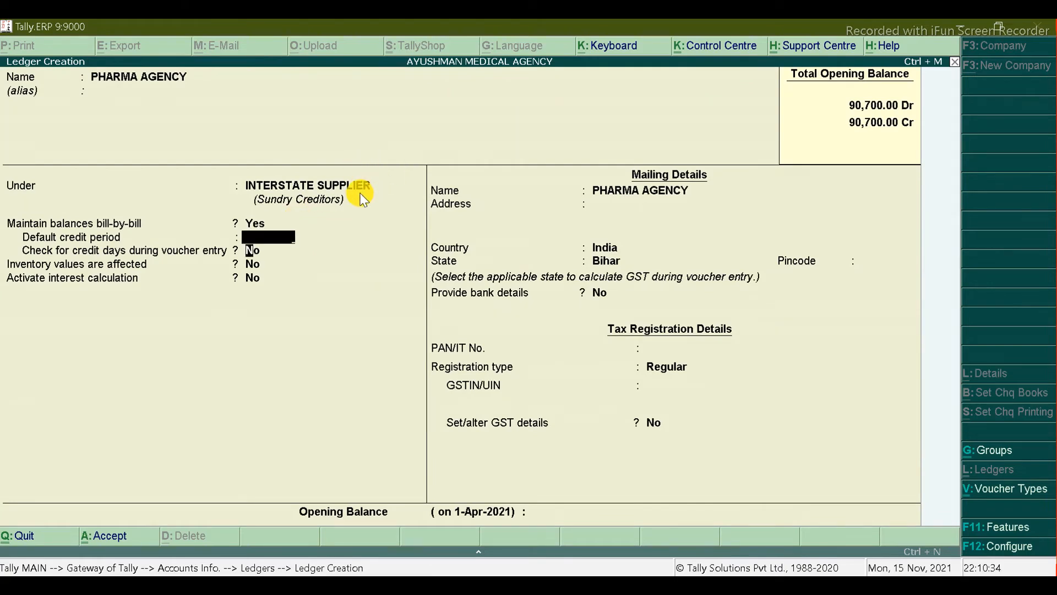
{"action": "key", "text": "Return"}
{"action": "key", "text": "Return"}
{"action": "key", "text": "Return"}
{"action": "key", "text": "Return"}
{"action": "key", "text": "Return"}
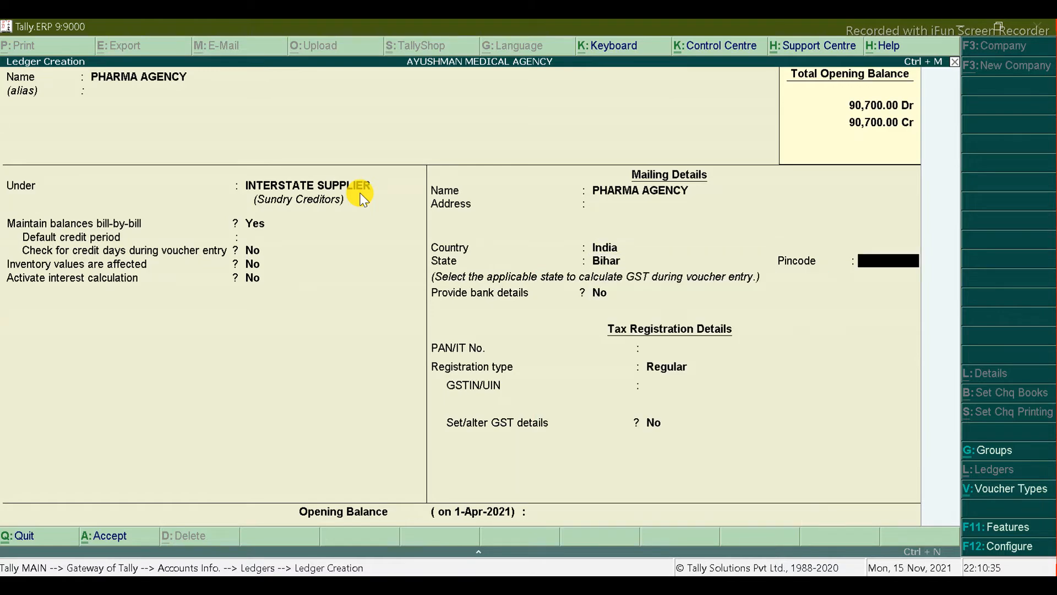
{"action": "key", "text": "Return"}
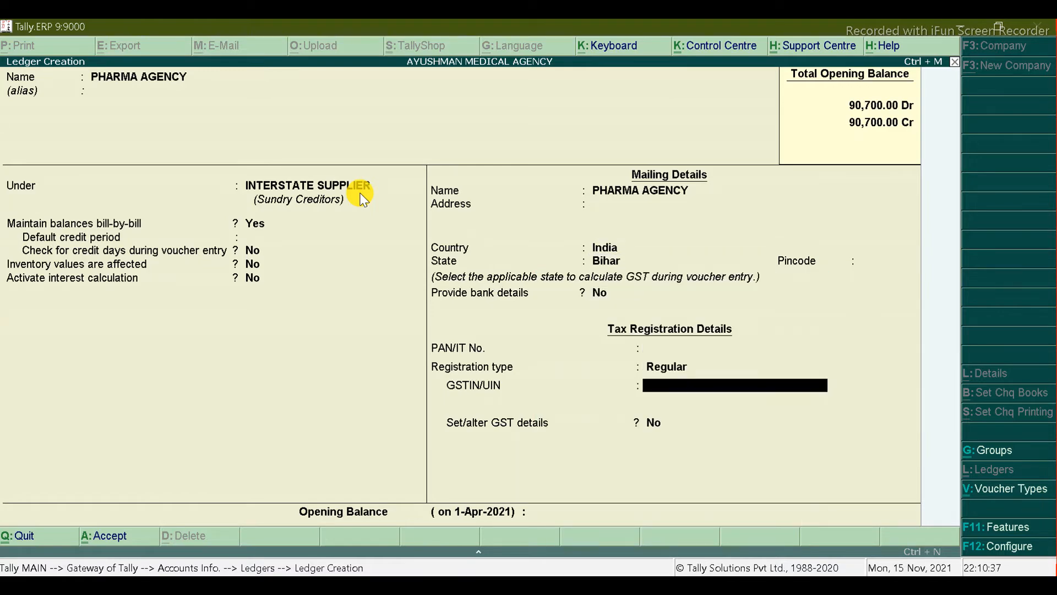
{"action": "key", "text": "alt+Tab"}
{"action": "left_click", "coordinate": [399, 210]}
{"action": "double_click", "coordinate": [399, 210]}
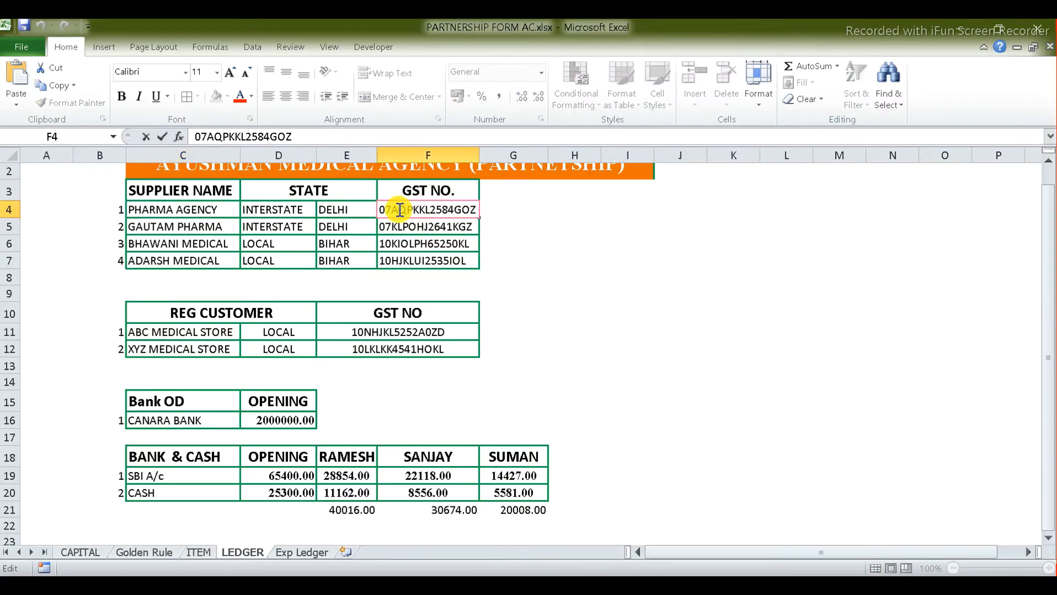
{"action": "double_click", "coordinate": [399, 210]}
{"action": "key", "text": "alt+Tab"}
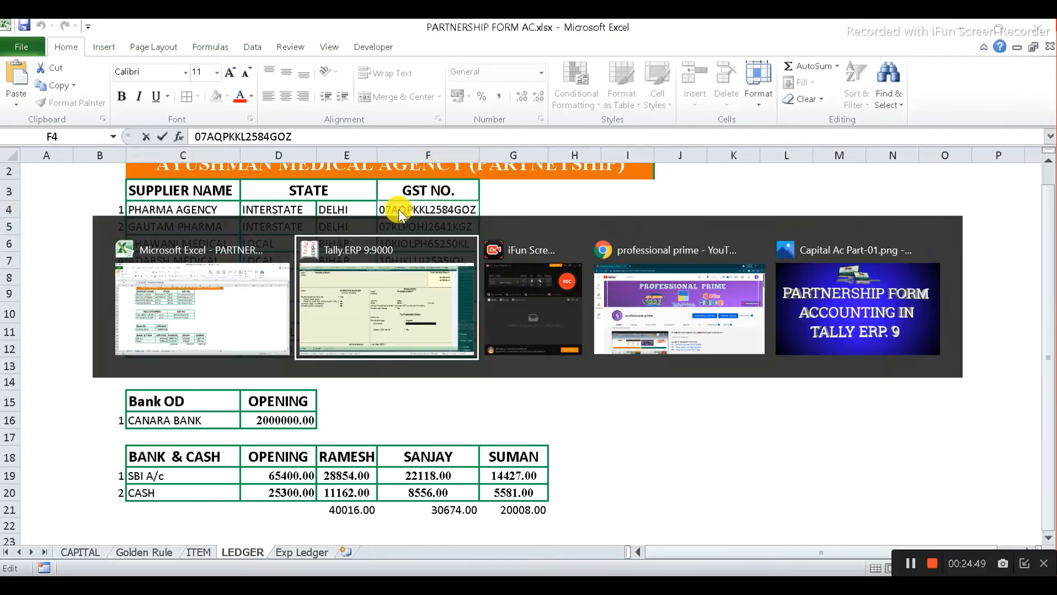
{"action": "key", "text": "ctrl+alt+v"}
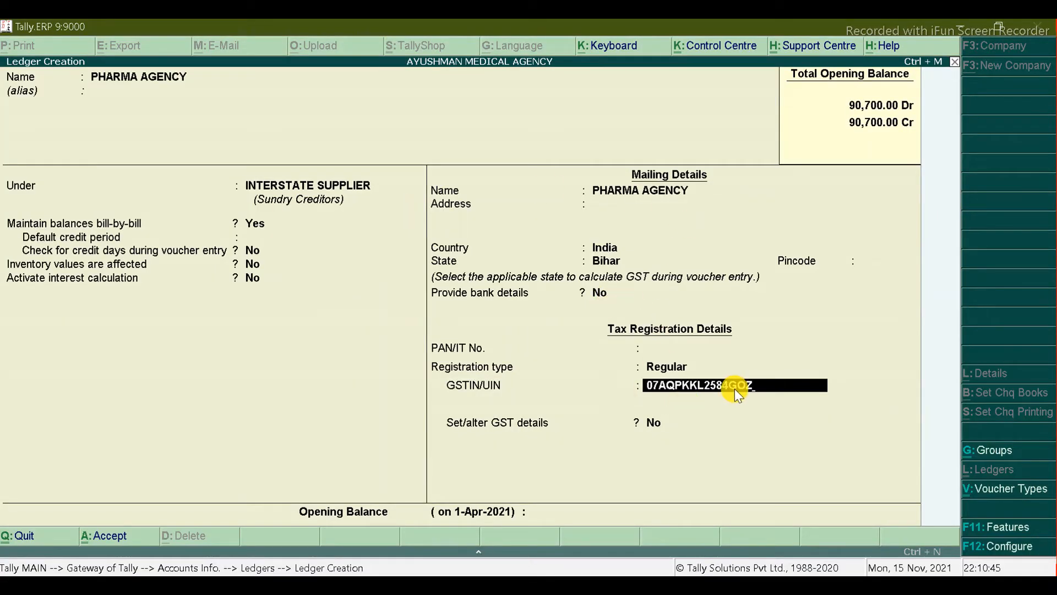
{"action": "key", "text": "Return"}
{"action": "key", "text": "Return"}
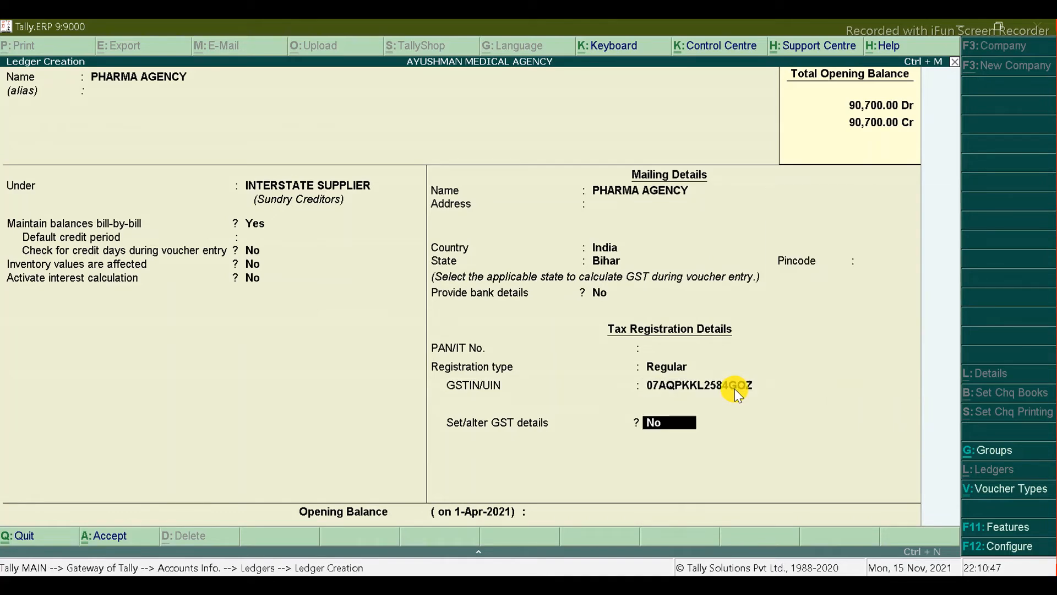
{"action": "key", "text": "y"}
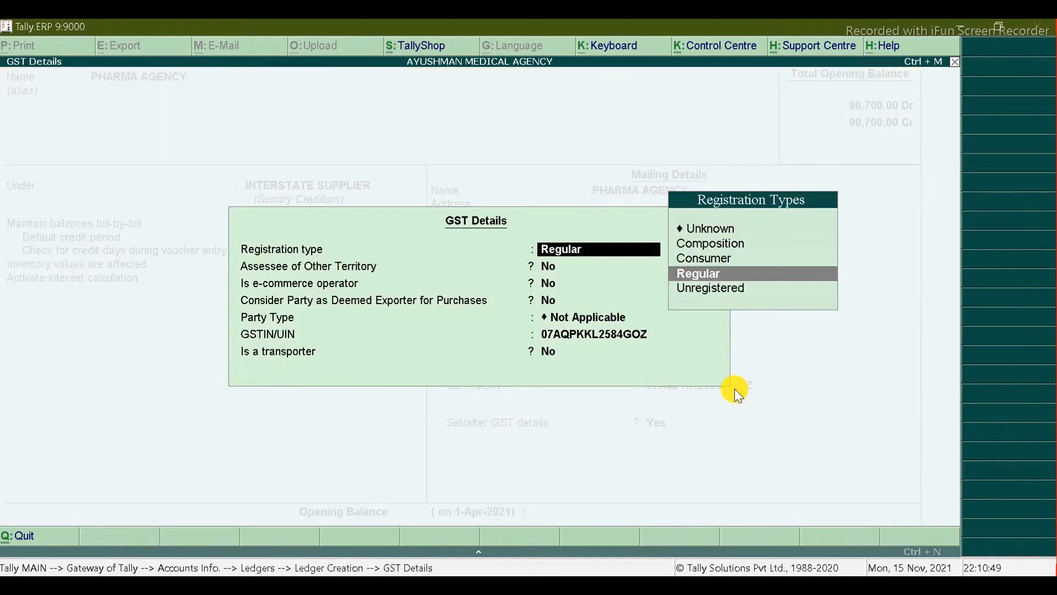
{"action": "key", "text": "Return"}
{"action": "key", "text": "ctrl+a"}
{"action": "key", "text": "ctrl+a"}
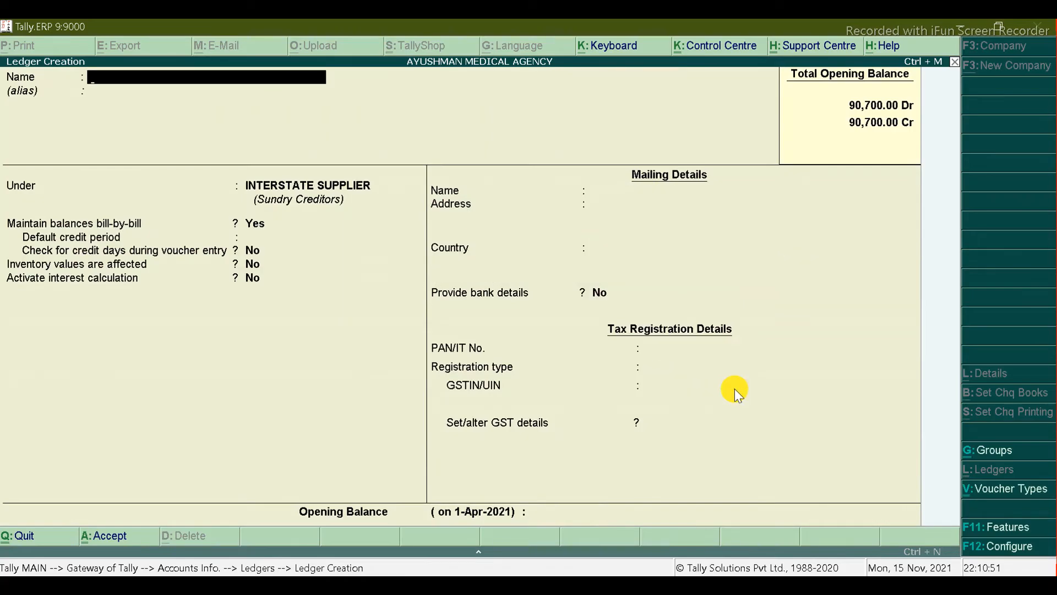
Step: Start a GAUTAM PHARMA ledger with the name copied from the sheet, under INTERSTATE SUPPLIER
{"action": "key", "text": "alt+Tab"}
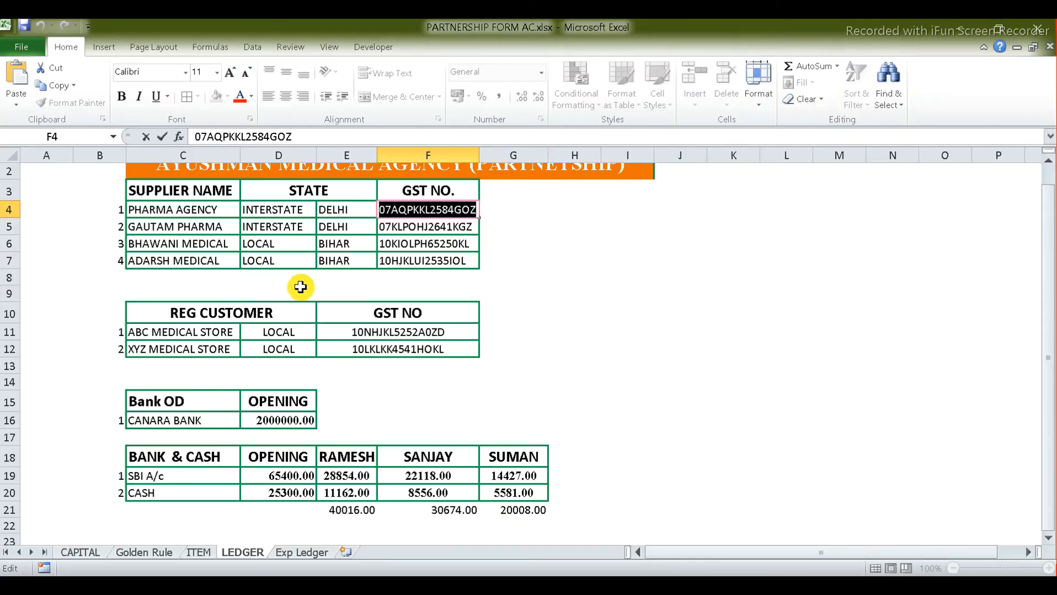
{"action": "double_click", "coordinate": [228, 226]}
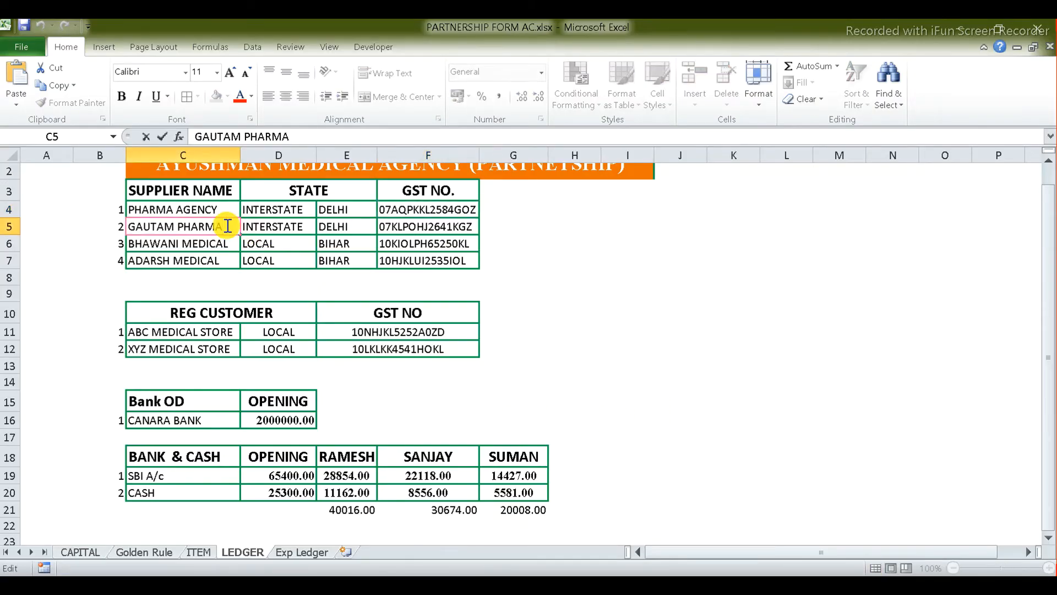
{"action": "key", "text": "ctrl+shift+Left"}
{"action": "key", "text": "ctrl+shift+Left"}
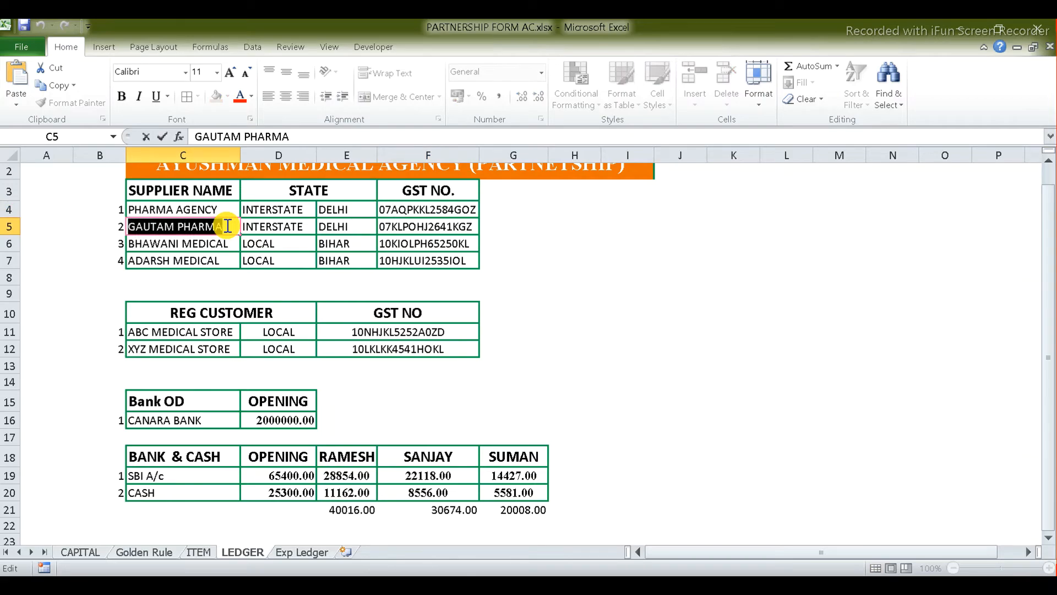
{"action": "key", "text": "ctrl+c"}
{"action": "key", "text": "alt+Tab"}
{"action": "key", "text": "ctrl+alt+v"}
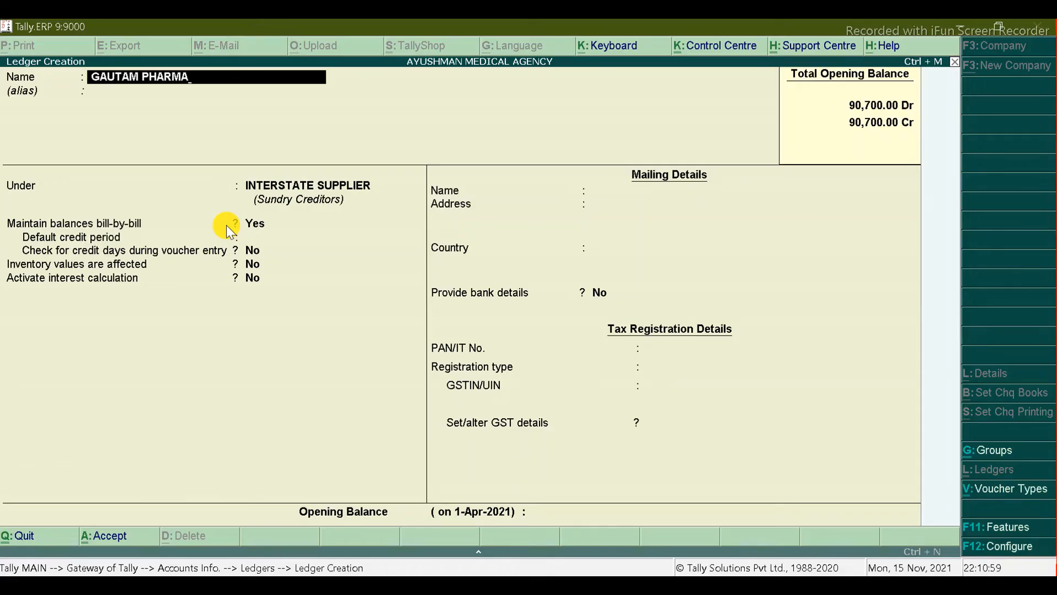
{"action": "key", "text": "Return"}
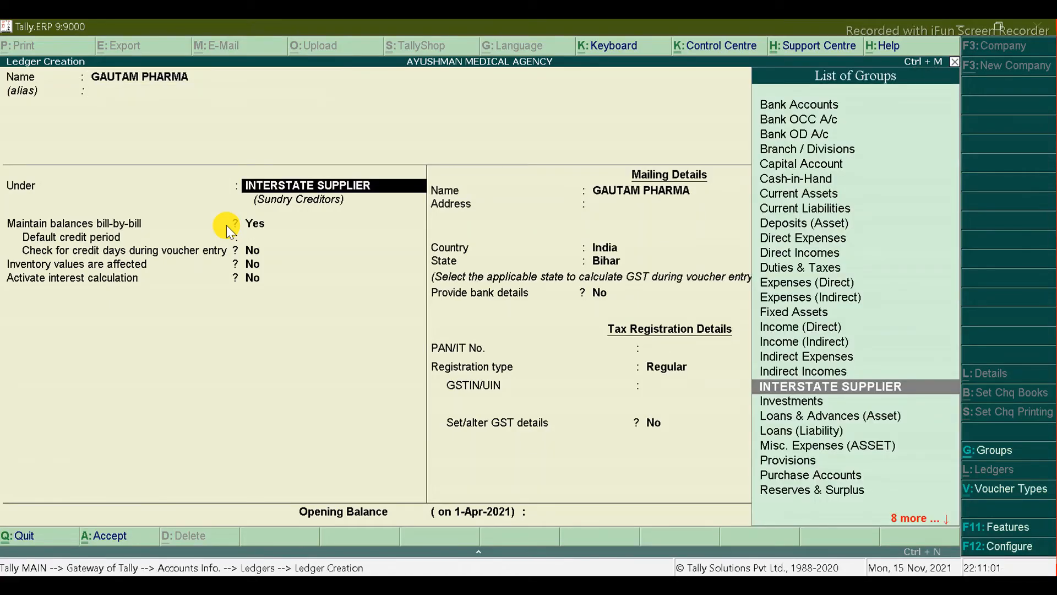
{"action": "key", "text": "Return"}
{"action": "key", "text": "Return"}
{"action": "key", "text": "Return"}
{"action": "key", "text": "Return"}
{"action": "key", "text": "Return"}
{"action": "key", "text": "Return"}
{"action": "key", "text": "Return"}
{"action": "key", "text": "Return"}
{"action": "key", "text": "Return"}
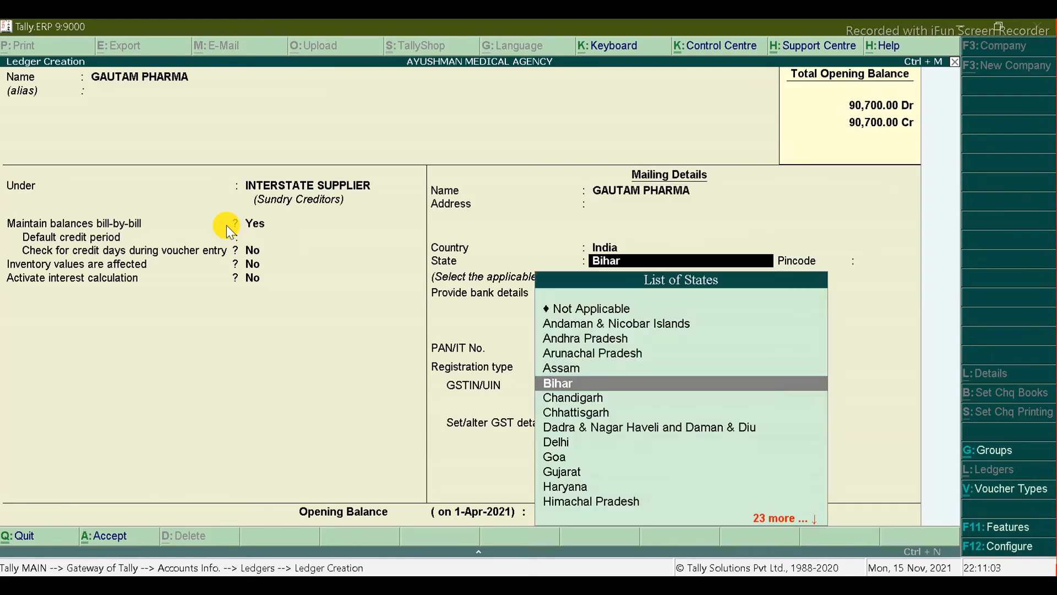
Step: Set the supplier's state to Delhi
{"action": "key", "text": "BackSpace"}
{"action": "key", "text": "BackSpace"}
{"action": "type", "text": "D"}
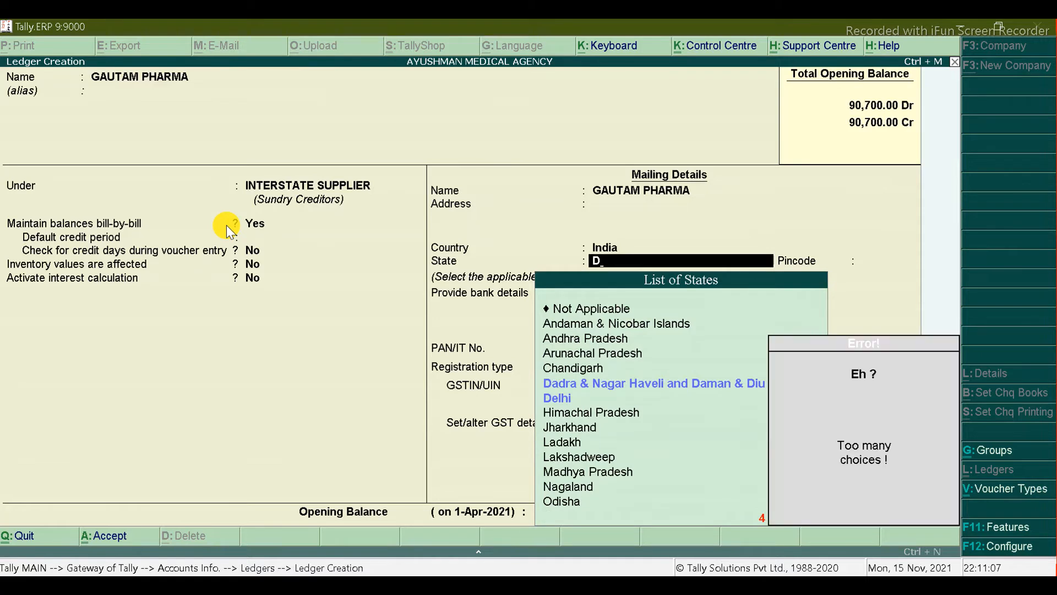
{"action": "key", "text": "Down"}
{"action": "key", "text": "Return"}
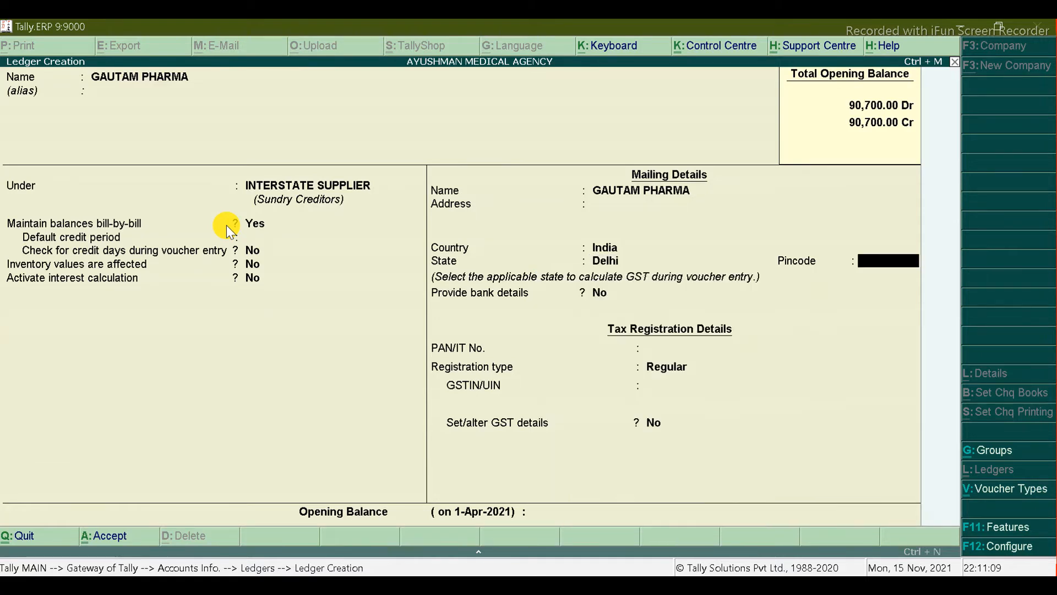
{"action": "key", "text": "Return"}
{"action": "key", "text": "Return"}
{"action": "key", "text": "Return"}
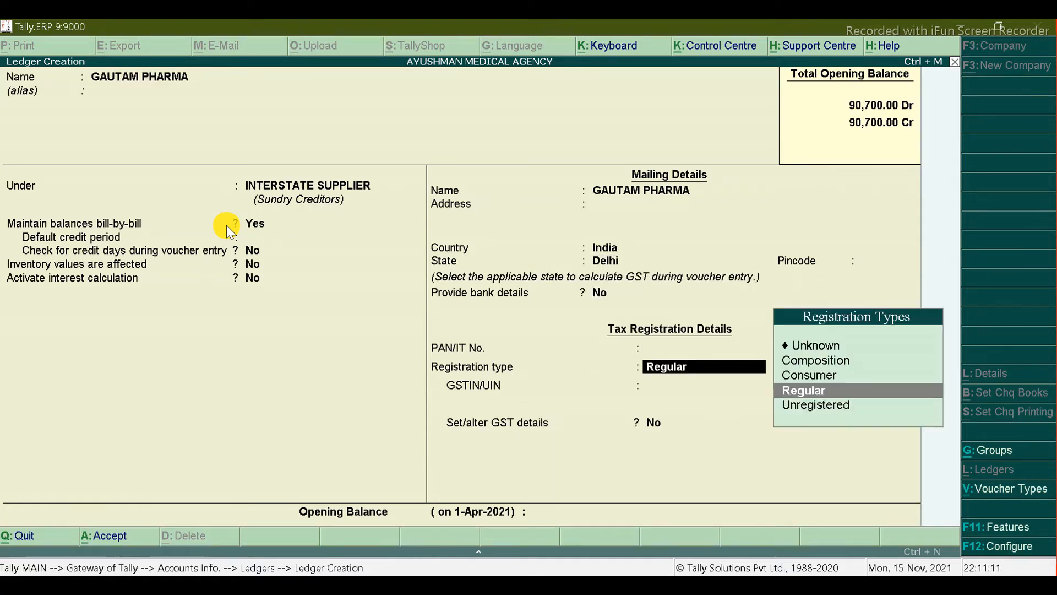
{"action": "key", "text": "Return"}
Step: Paste GAUTAM PHARMA's GSTIN from cell F5, enable GST details, and save the ledger
{"action": "key", "text": "alt+Tab"}
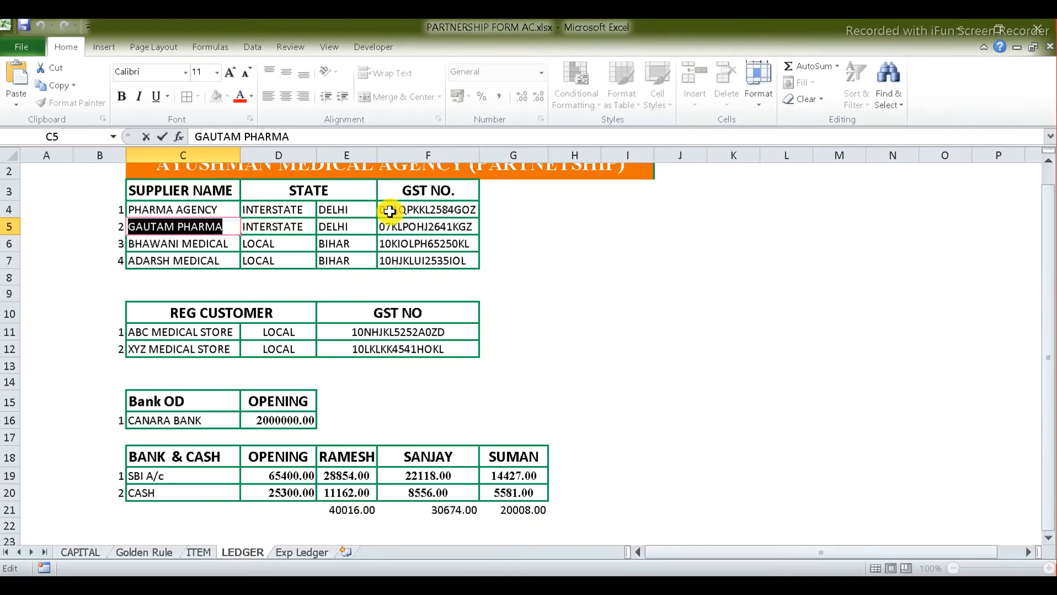
{"action": "double_click", "coordinate": [404, 228]}
{"action": "double_click", "coordinate": [404, 227]}
{"action": "left_click", "coordinate": [405, 228]}
{"action": "double_click", "coordinate": [405, 228]}
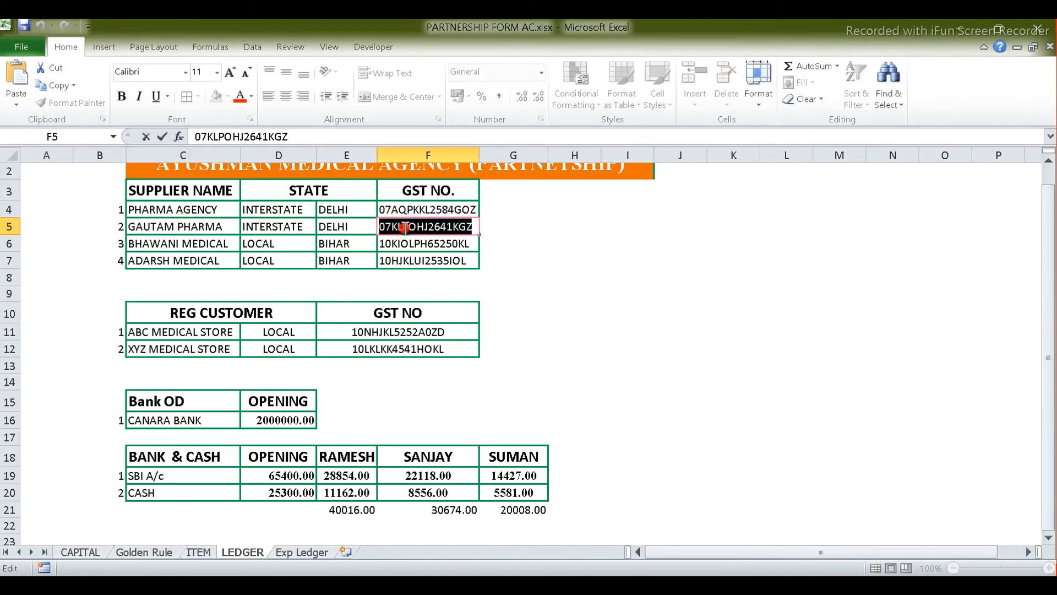
{"action": "key", "text": "alt+Tab"}
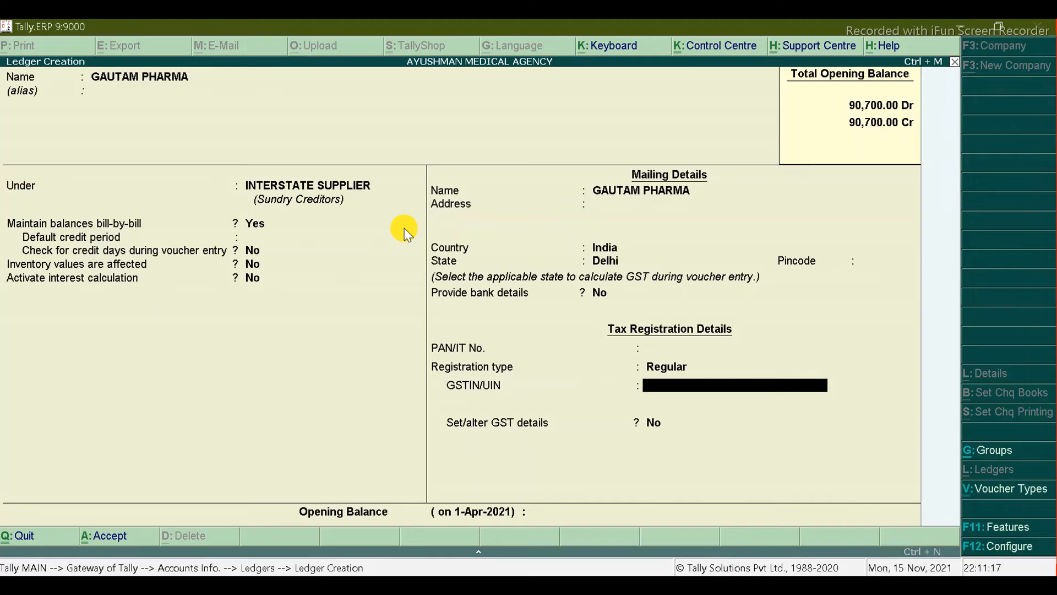
{"action": "key", "text": "ctrl+alt+v"}
{"action": "key", "text": "Return"}
{"action": "key", "text": "Return"}
{"action": "type", "text": "Y"}
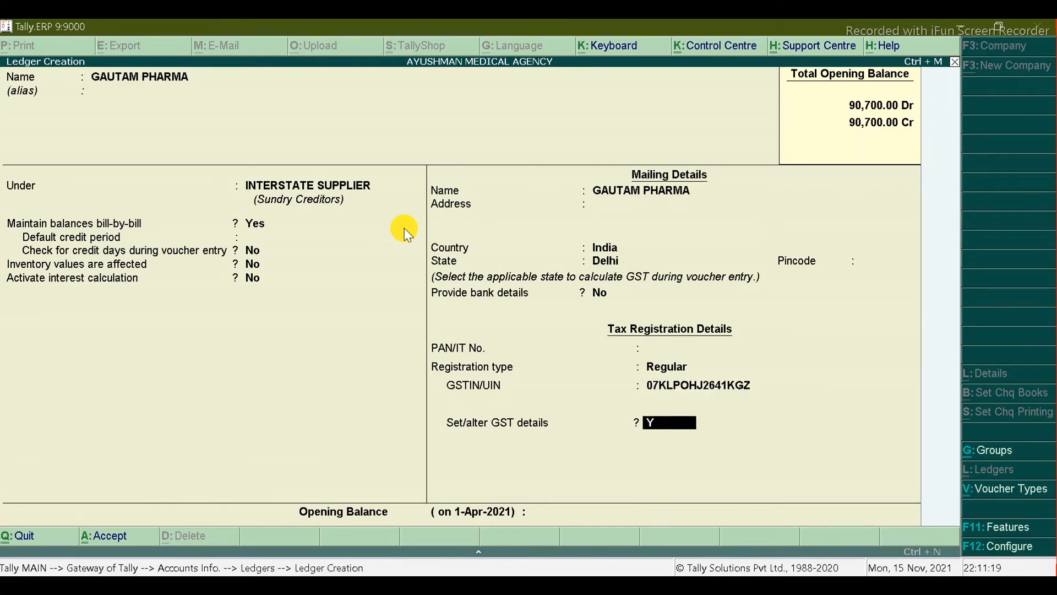
{"action": "key", "text": "Return"}
{"action": "key", "text": "ctrl+a"}
{"action": "key", "text": "ctrl+a"}
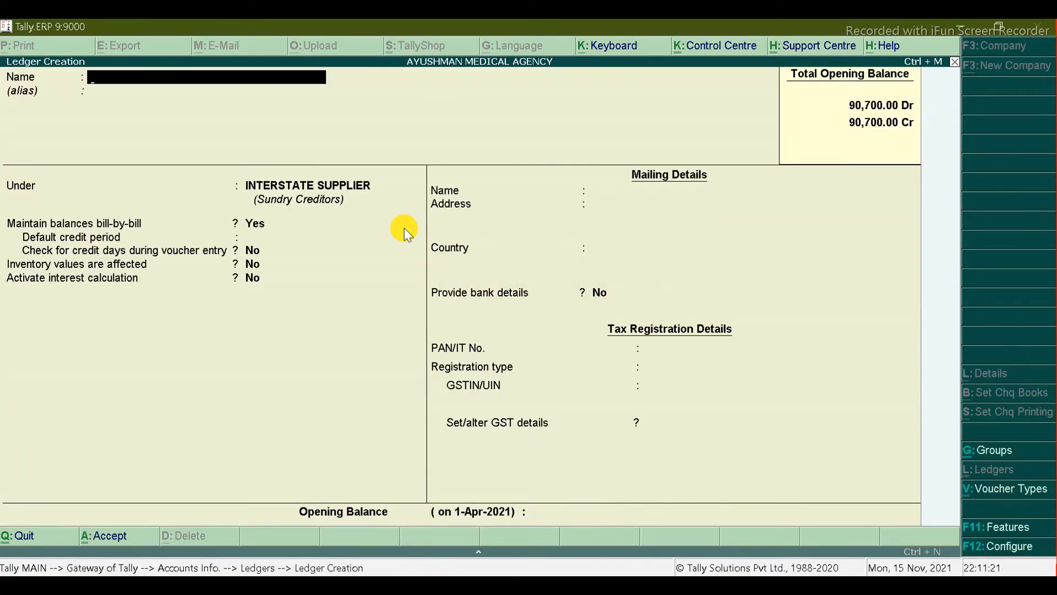
Step: Open the PHARMA AGENCY ledger for alteration
{"action": "key", "text": "Escape"}
{"action": "key", "text": "y"}
{"action": "key", "text": "Down"}
{"action": "key", "text": "Down"}
{"action": "key", "text": "Return"}
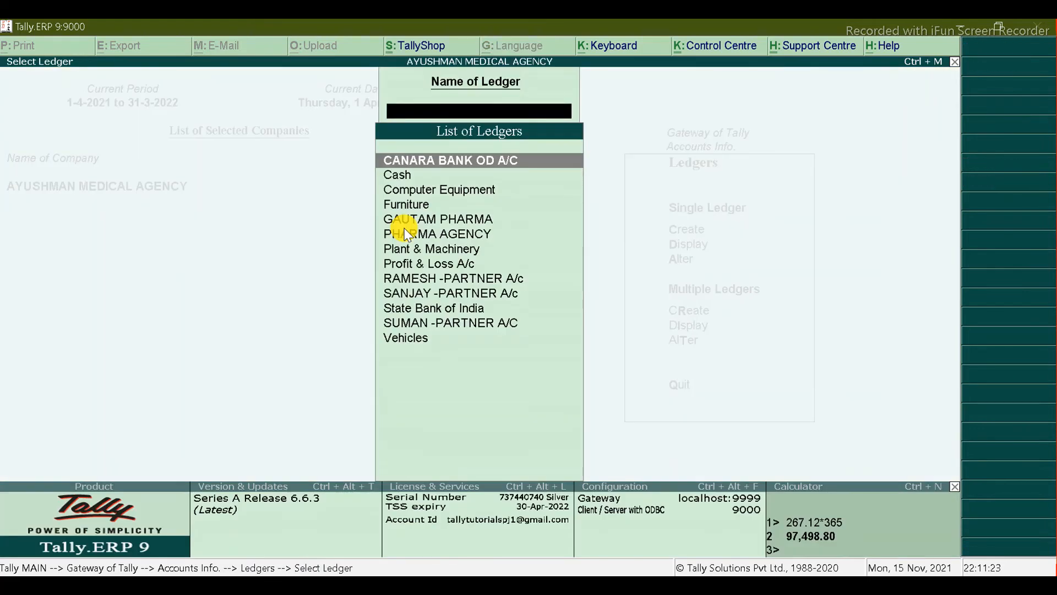
{"action": "key", "text": "Down"}
{"action": "key", "text": "Down"}
{"action": "key", "text": "Down"}
{"action": "key", "text": "Down"}
{"action": "key", "text": "Down"}
{"action": "key", "text": "Down"}
{"action": "key", "text": "Down"}
{"action": "key", "text": "Down"}
{"action": "key", "text": "Down"}
{"action": "key", "text": "Down"}
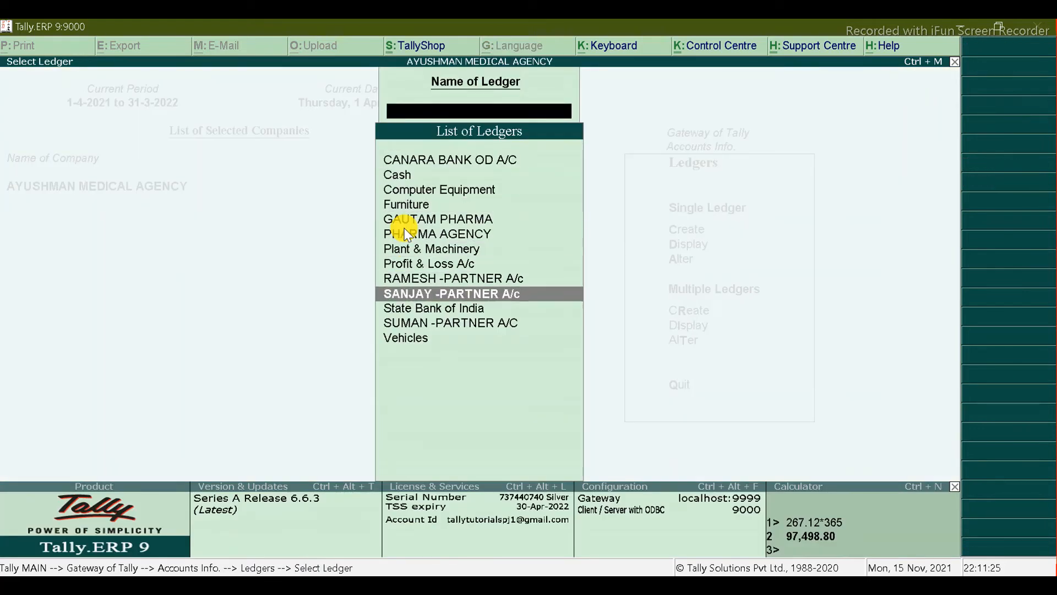
{"action": "key", "text": "Up"}
{"action": "key", "text": "Up"}
{"action": "key", "text": "Up"}
{"action": "key", "text": "Up"}
{"action": "key", "text": "Up"}
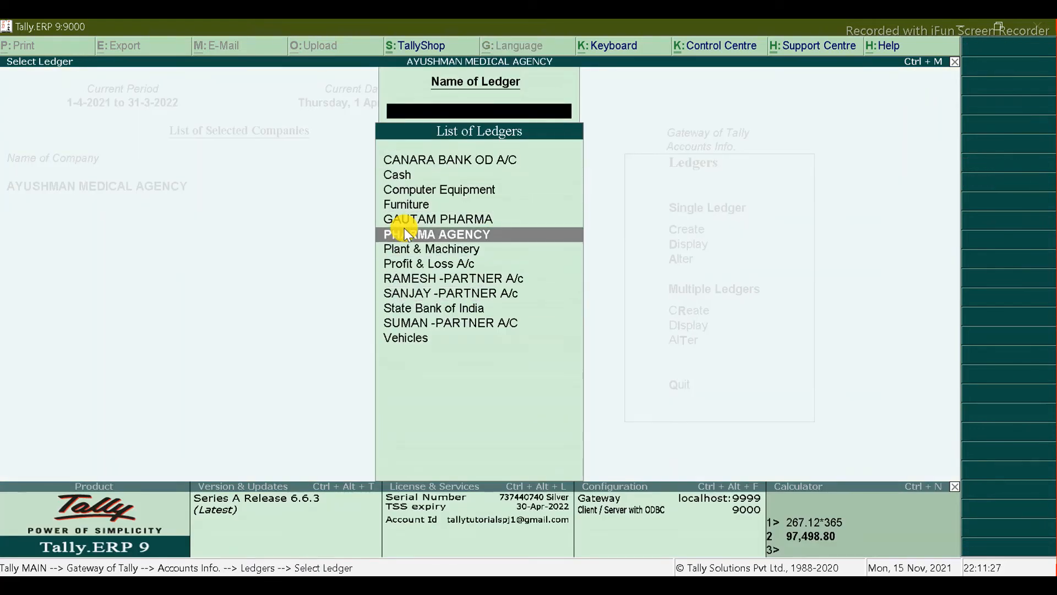
{"action": "key", "text": "Return"}
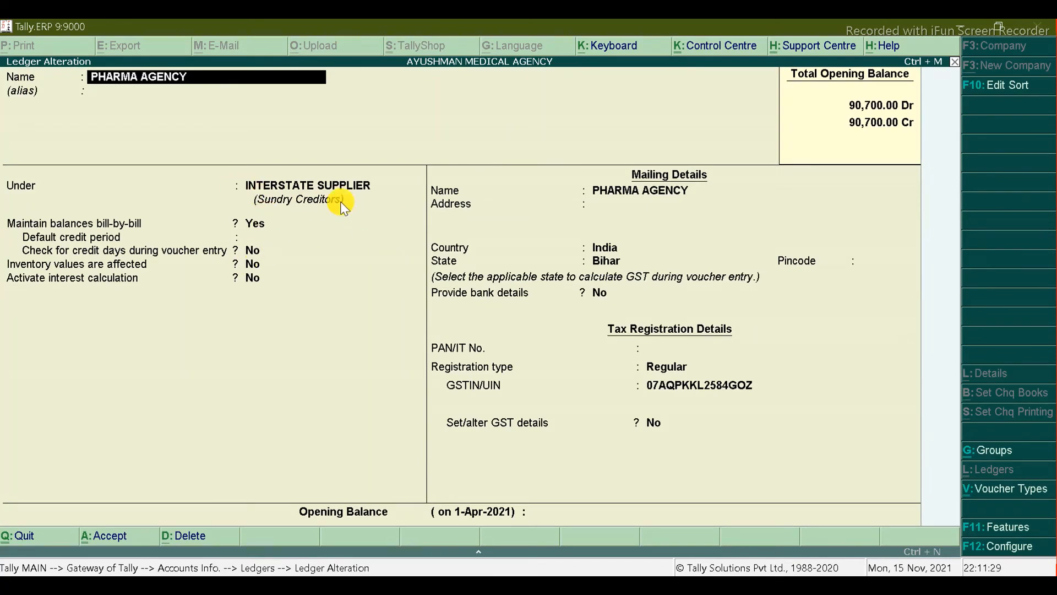
Step: Change PHARMA AGENCY's state from Bihar to Delhi and save the alteration
{"action": "left_click", "coordinate": [600, 260]}
{"action": "key", "text": "Down"}
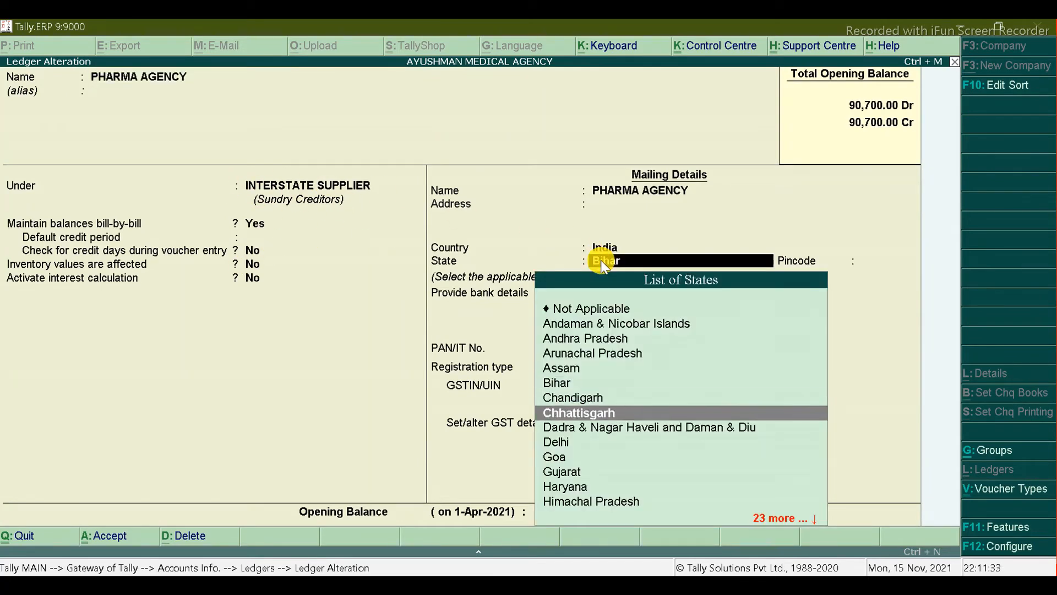
{"action": "key", "text": "alt+Tab"}
{"action": "key", "text": "alt+Tab"}
{"action": "key", "text": "Down"}
{"action": "key", "text": "Down"}
{"action": "key", "text": "Return"}
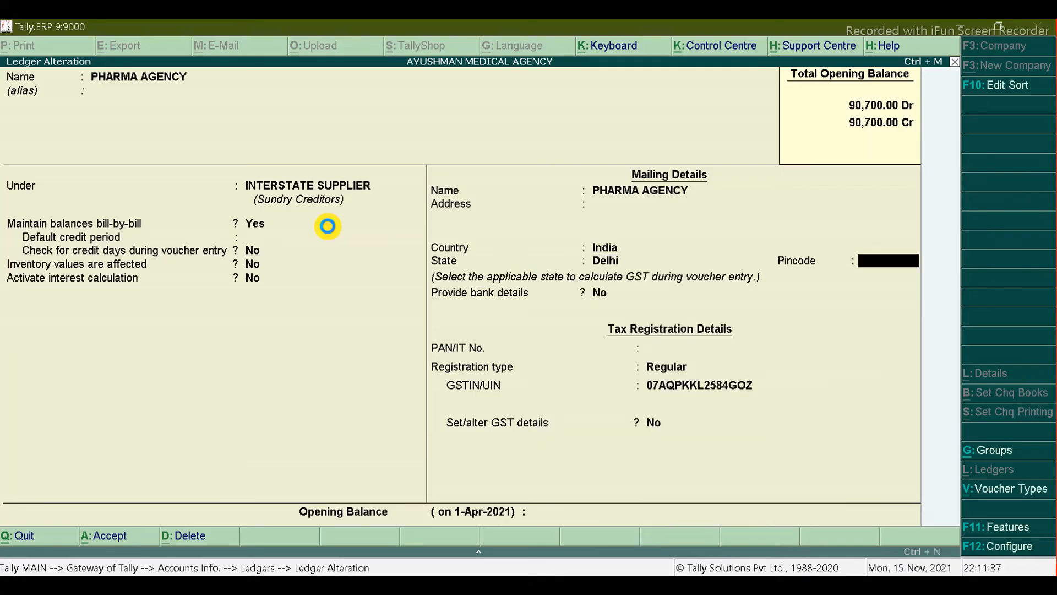
{"action": "key", "text": "ctrl+a"}
{"action": "key", "text": "Escape"}
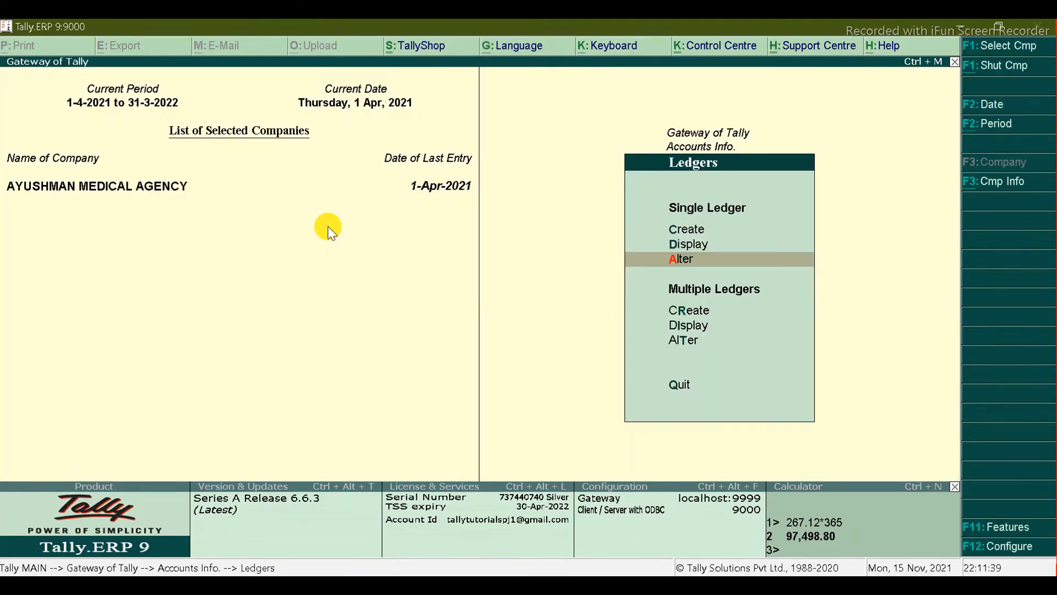
{"action": "key", "text": "Up"}
{"action": "key", "text": "Up"}
{"action": "key", "text": "Return"}
Step: Name the ledger BHAWANI MEDICAL from Excel and file it under a new LOCAL SUPPLIER group
{"action": "key", "text": "alt+Tab"}
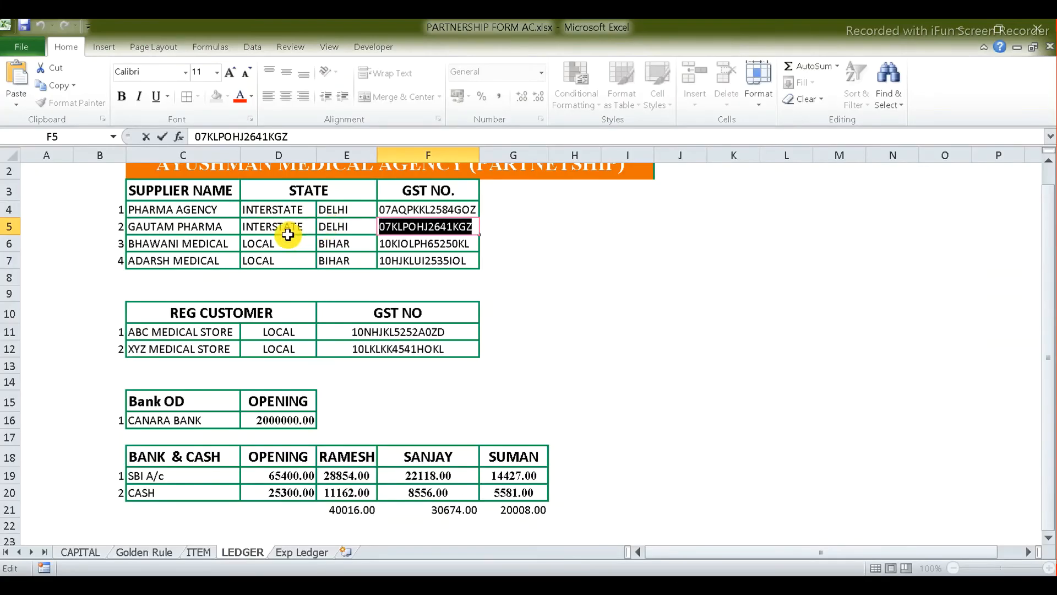
{"action": "left_click", "coordinate": [216, 242]}
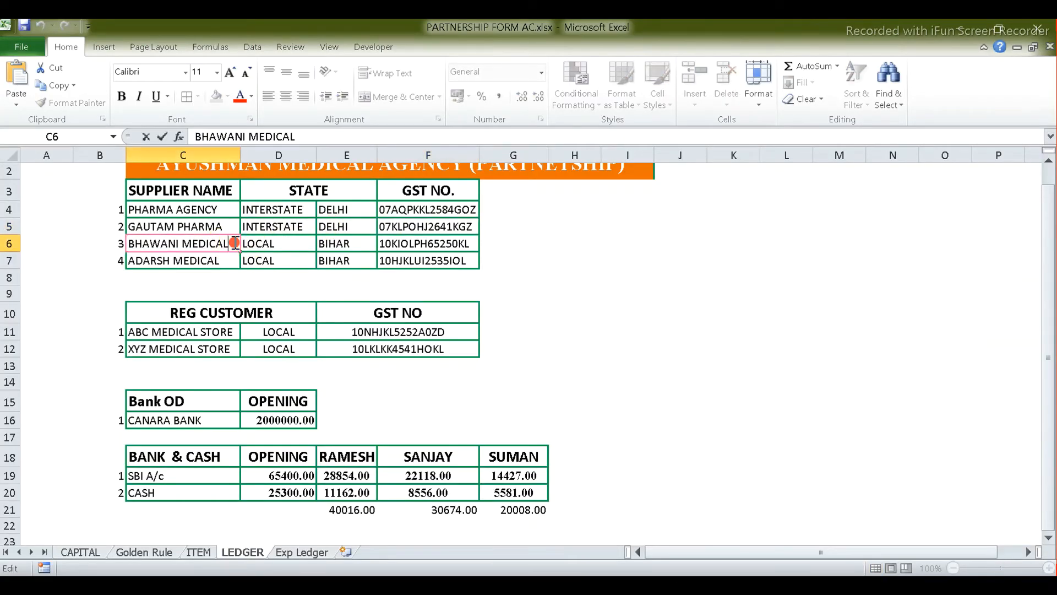
{"action": "double_click", "coordinate": [234, 243]}
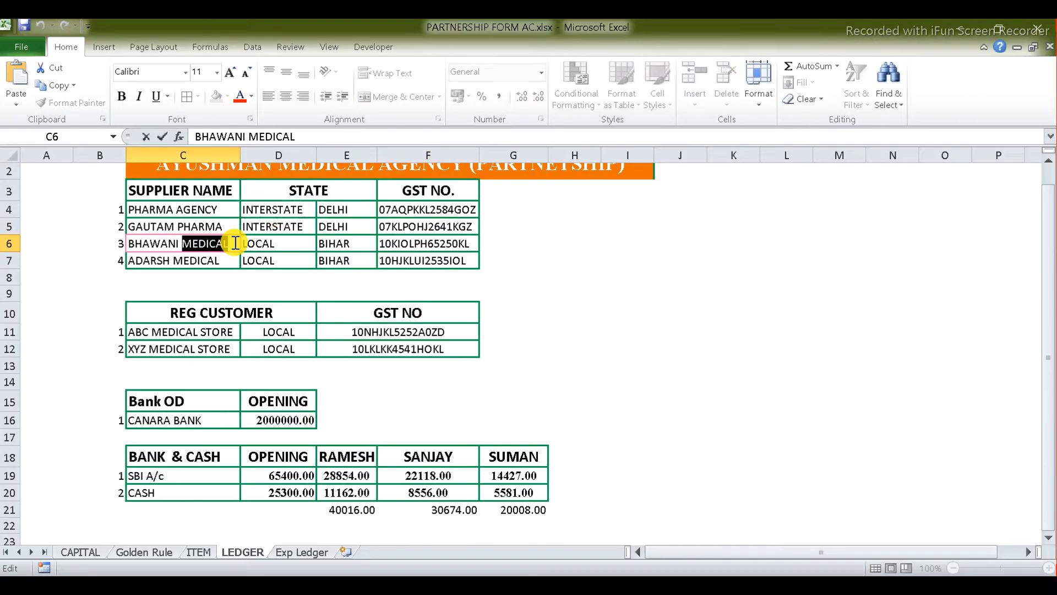
{"action": "triple_click", "coordinate": [236, 243]}
{"action": "key", "text": "ctrl+c"}
{"action": "key", "text": "alt+Tab"}
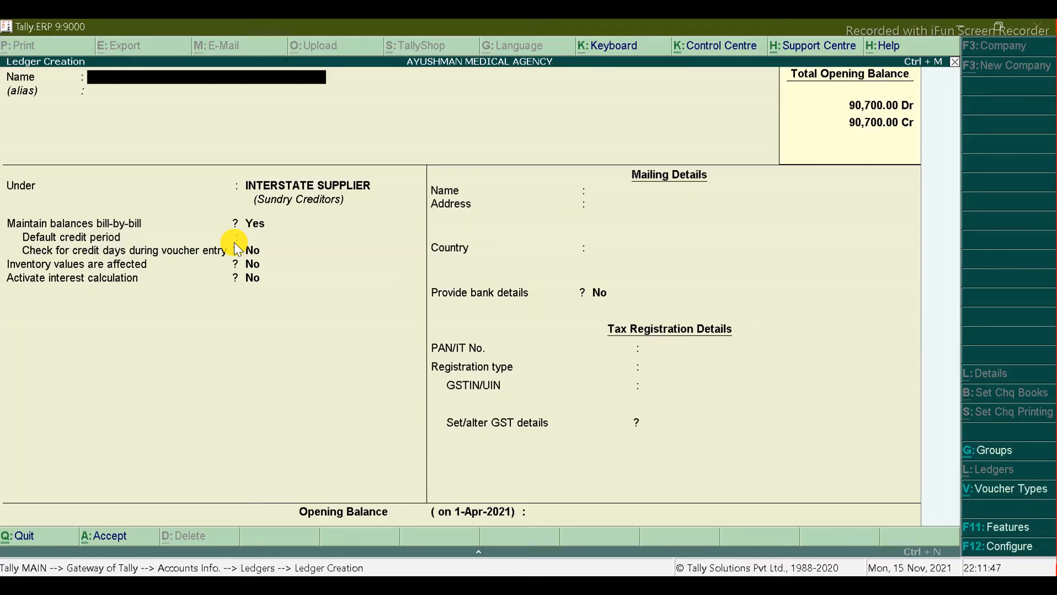
{"action": "key", "text": "ctrl+alt+v"}
{"action": "key", "text": "Return"}
{"action": "key", "text": "Return"}
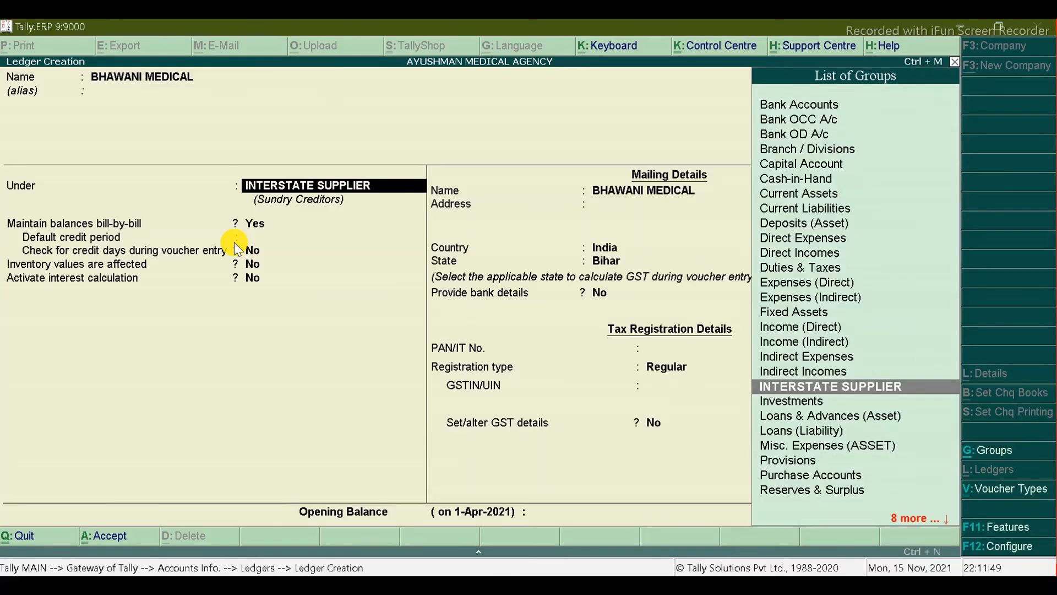
{"action": "key", "text": "alt+c"}
{"action": "type", "text": "LO"}
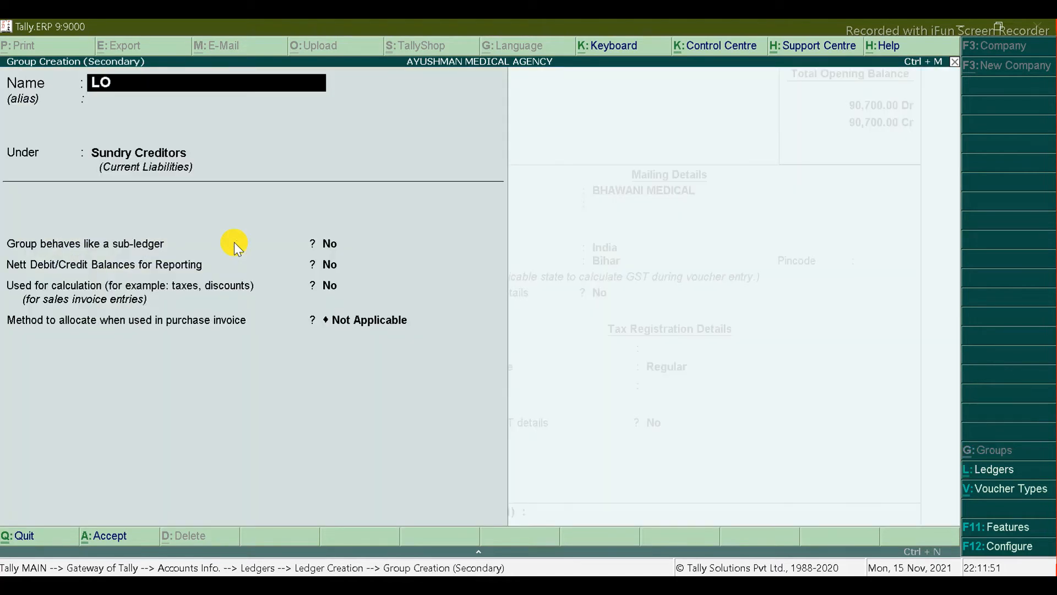
{"action": "type", "text": "CAL SUPPLIER"}
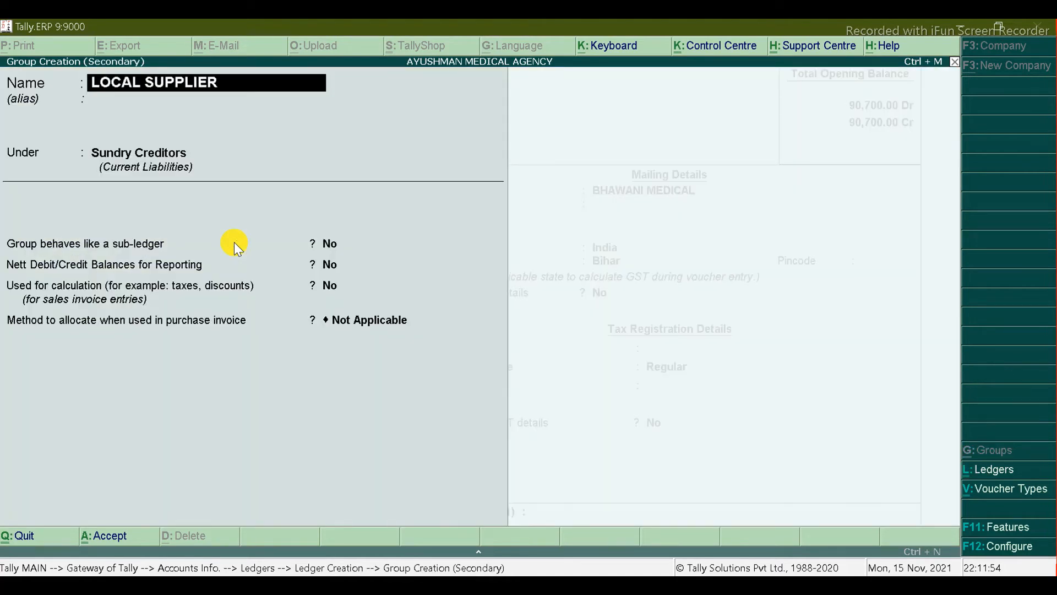
{"action": "key", "text": "Return"}
{"action": "key", "text": "Return"}
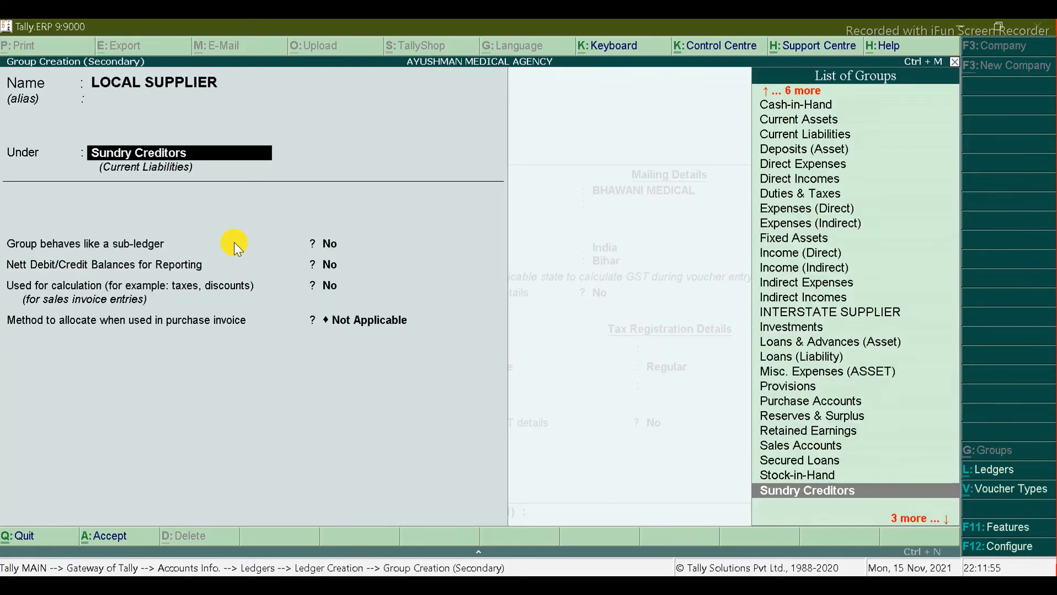
{"action": "key", "text": "ctrl+a"}
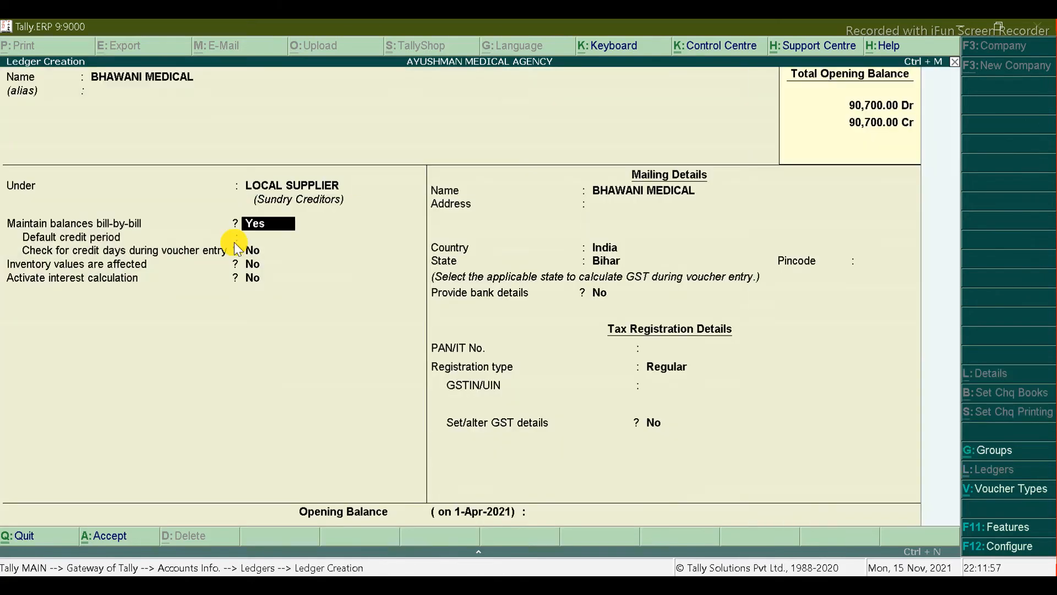
Step: Paste BHAWANI MEDICAL's Bihar GST number, turn GST details on, and save the ledger
{"action": "key", "text": "Return"}
{"action": "key", "text": "Return"}
{"action": "key", "text": "Return"}
{"action": "key", "text": "Return"}
{"action": "key", "text": "Return"}
{"action": "key", "text": "Return"}
{"action": "key", "text": "Return"}
{"action": "key", "text": "Return"}
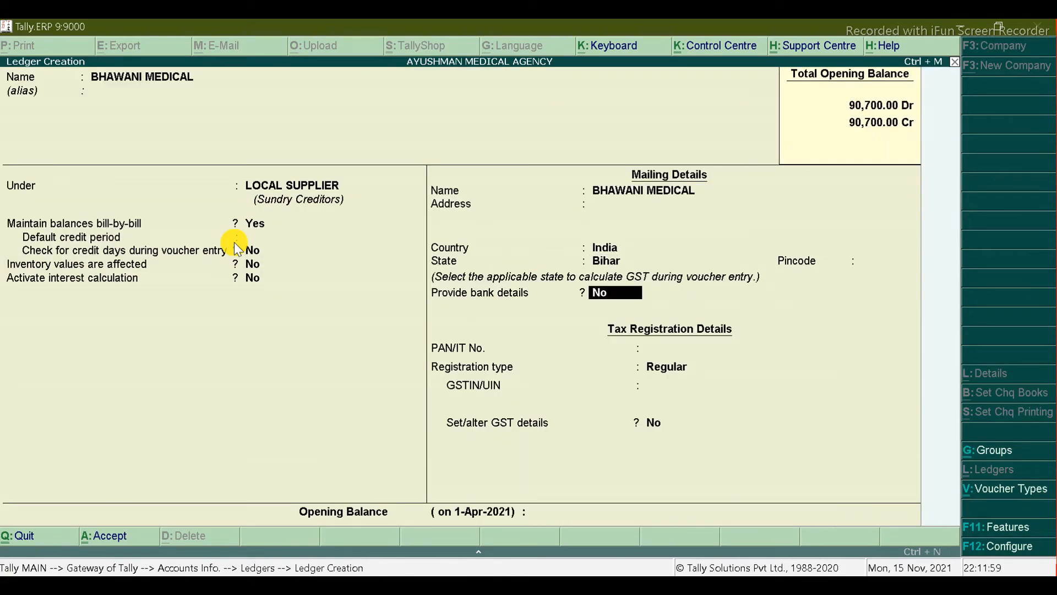
{"action": "key", "text": "Return"}
{"action": "key", "text": "Return"}
{"action": "key", "text": "Return"}
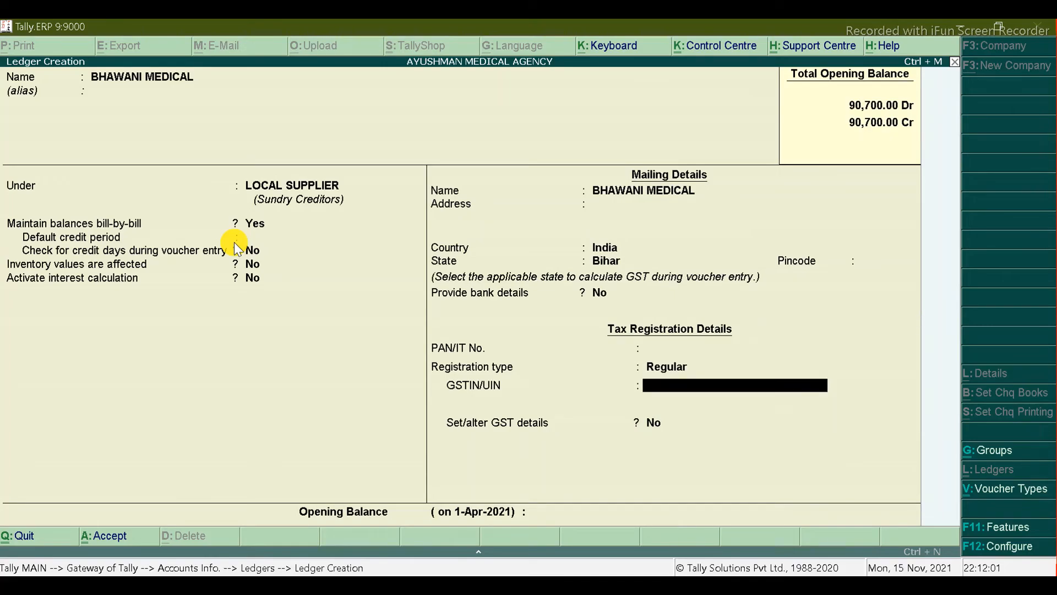
{"action": "key", "text": "alt+Tab"}
{"action": "left_click", "coordinate": [416, 242]}
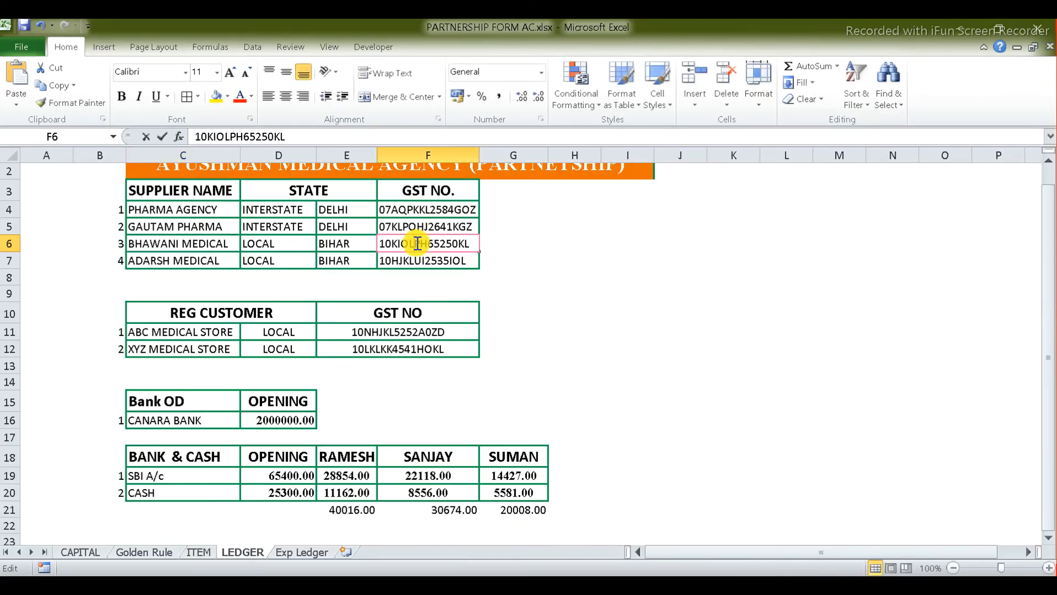
{"action": "double_click", "coordinate": [415, 243]}
{"action": "key", "text": "ctrl+c"}
{"action": "key", "text": "alt+Tab"}
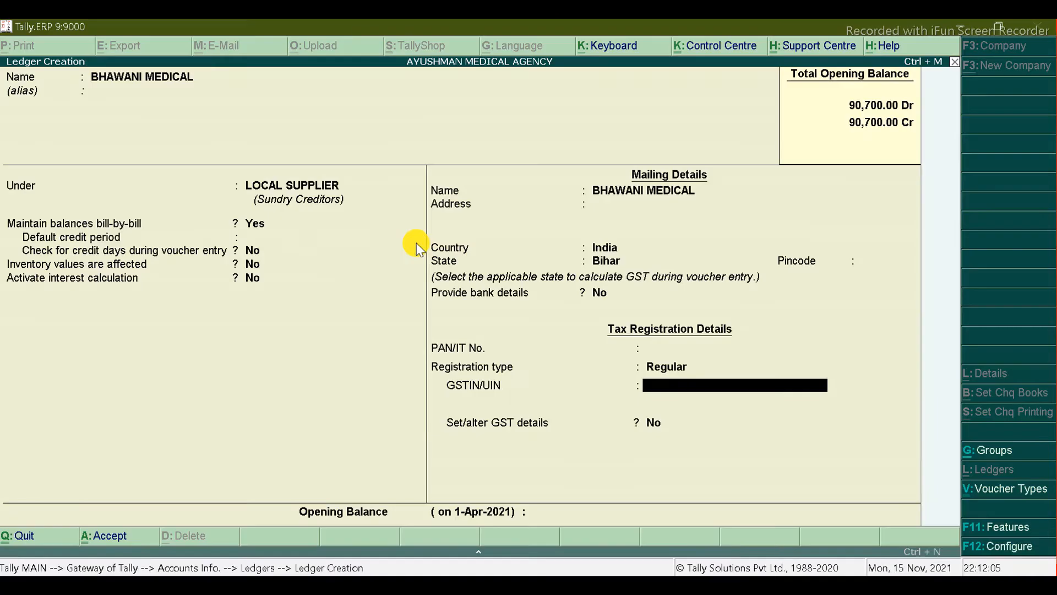
{"action": "key", "text": "ctrl+alt+v"}
{"action": "key", "text": "Return"}
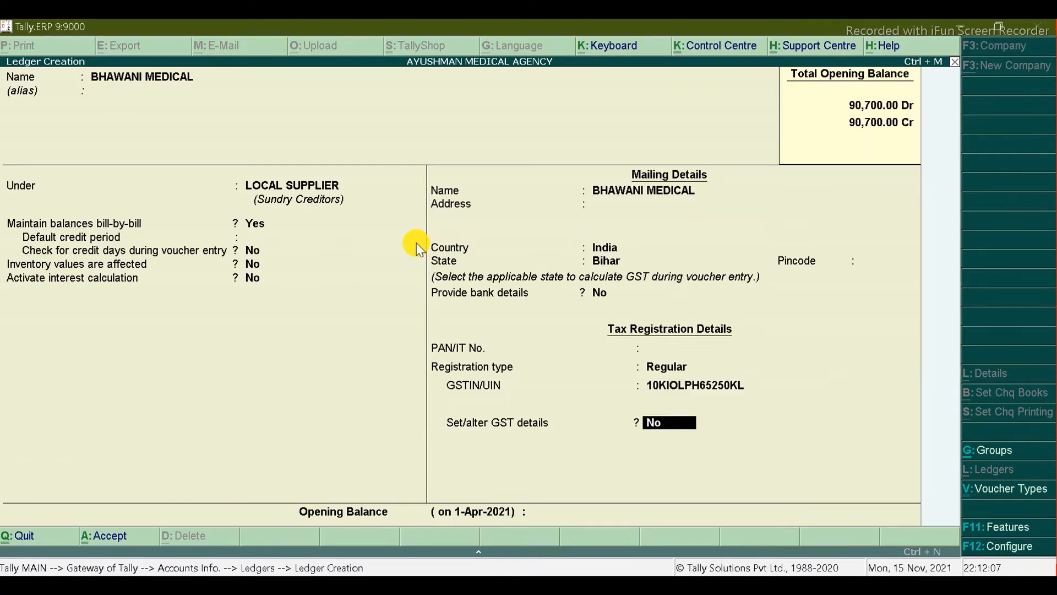
{"action": "type", "text": "y"}
{"action": "key", "text": "Return"}
{"action": "key", "text": "Return"}
{"action": "key", "text": "ctrl+a"}
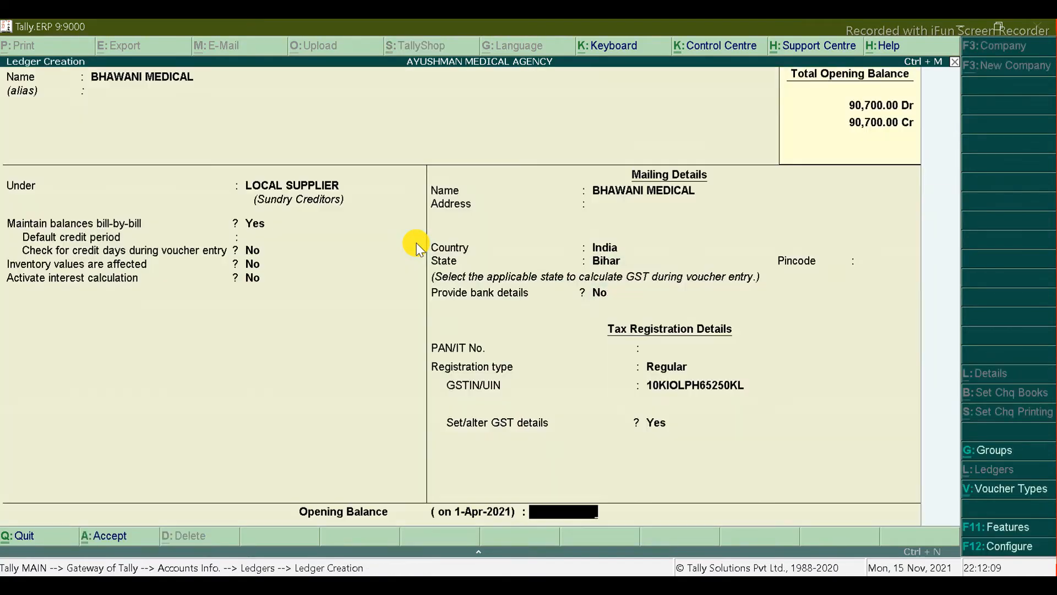
{"action": "left_click", "coordinate": [416, 242]}
{"action": "key", "text": "ctrl+a"}
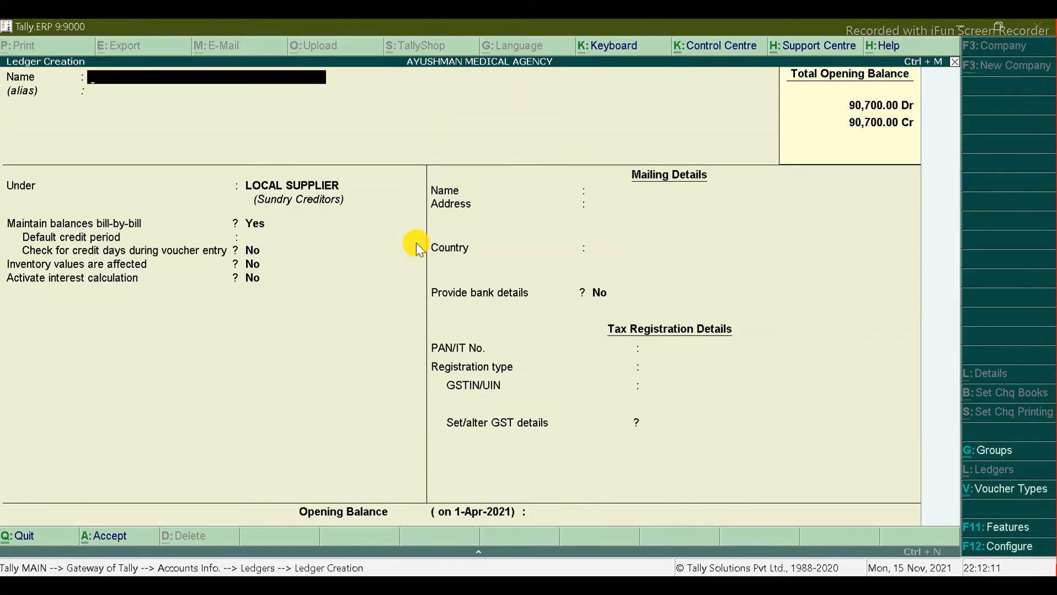
Step: Enter ADARSH MEDICAL as the ledger name and keep it under LOCAL SUPPLIER
{"action": "key", "text": "alt+Tab"}
{"action": "left_click", "coordinate": [201, 259]}
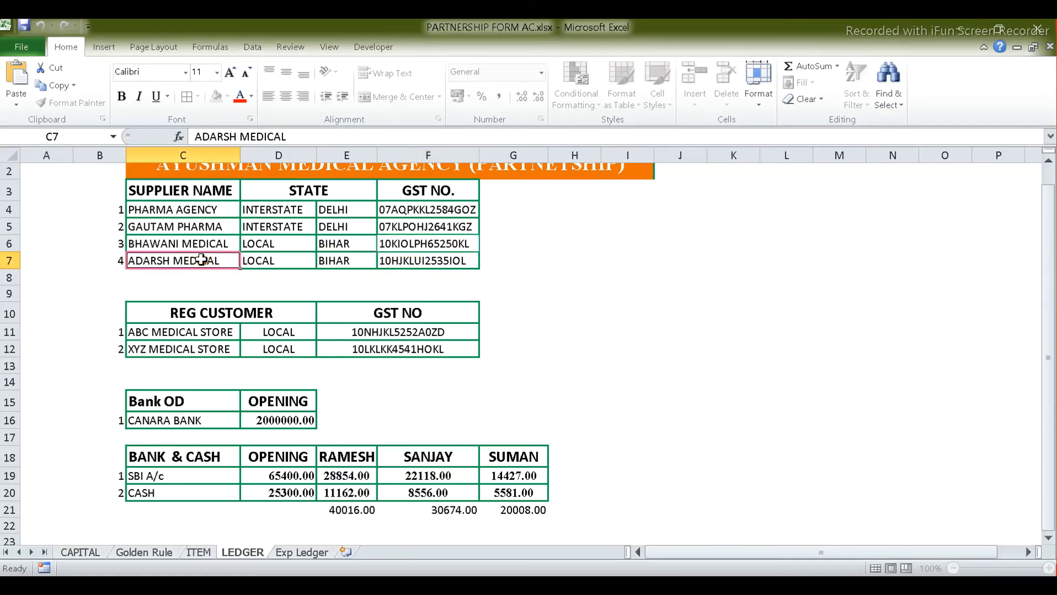
{"action": "double_click", "coordinate": [201, 260]}
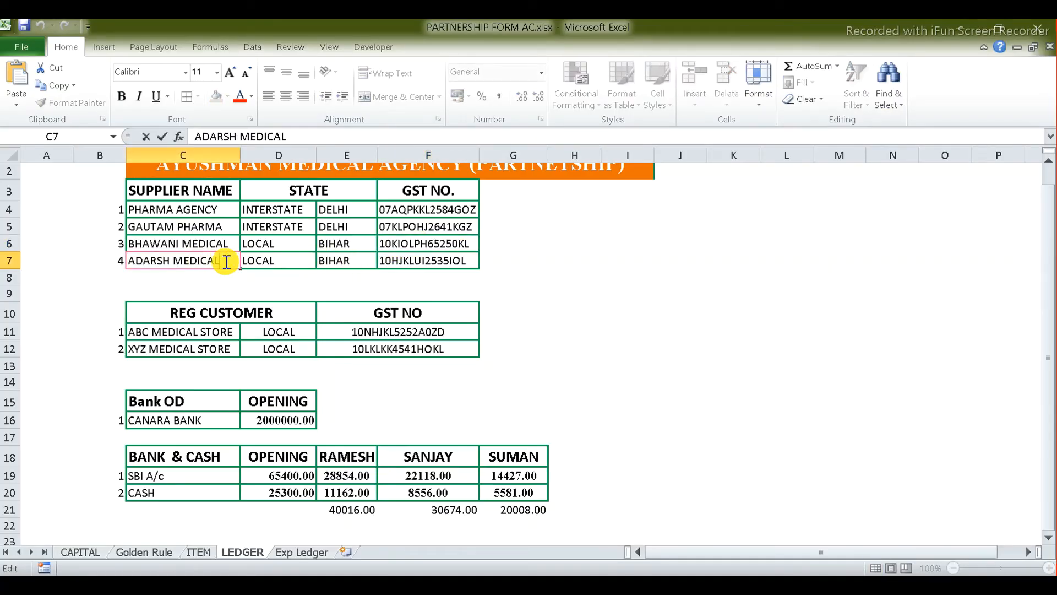
{"action": "triple_click", "coordinate": [226, 261]}
{"action": "key", "text": "alt+Tab"}
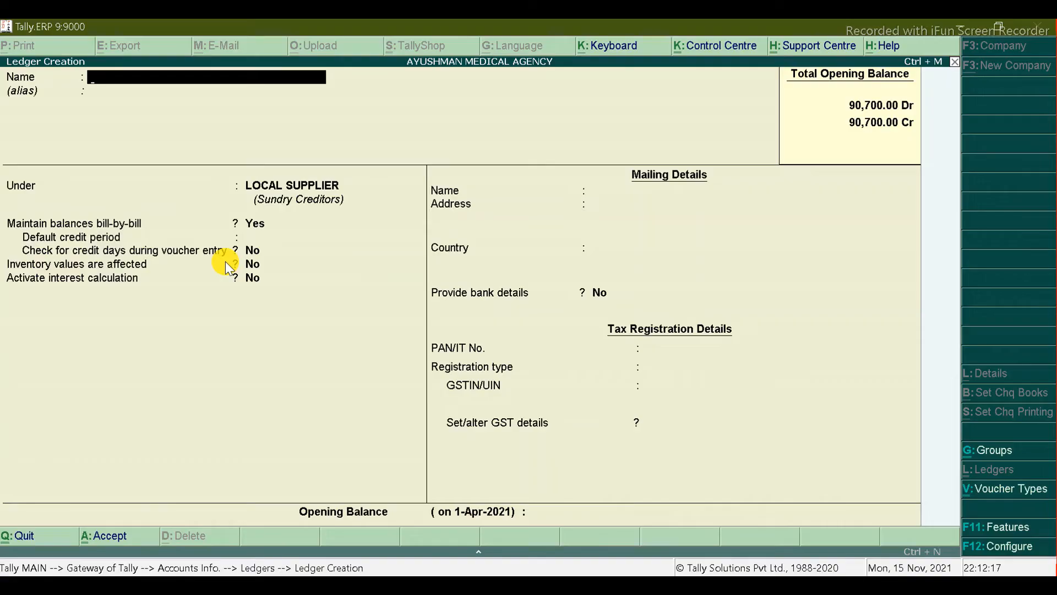
{"action": "key", "text": "ctrl+alt+v"}
{"action": "key", "text": "Return"}
{"action": "key", "text": "Return"}
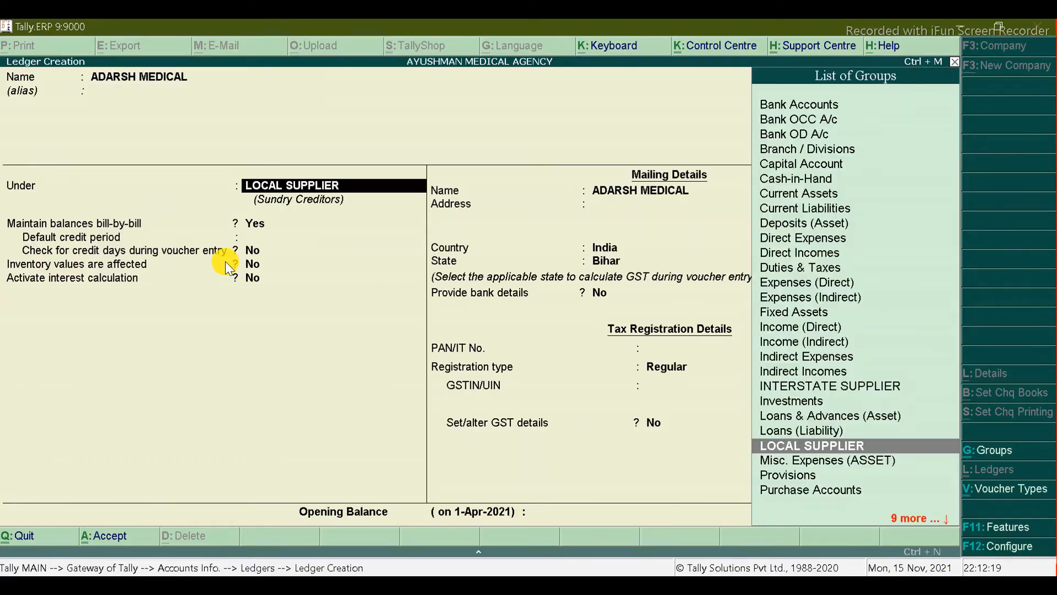
{"action": "key", "text": "Return"}
{"action": "key", "text": "Return"}
{"action": "key", "text": "Return"}
{"action": "key", "text": "Return"}
{"action": "key", "text": "Return"}
{"action": "key", "text": "Return"}
{"action": "key", "text": "Return"}
{"action": "key", "text": "Return"}
{"action": "key", "text": "Return"}
{"action": "key", "text": "Return"}
{"action": "key", "text": "Return"}
{"action": "key", "text": "Return"}
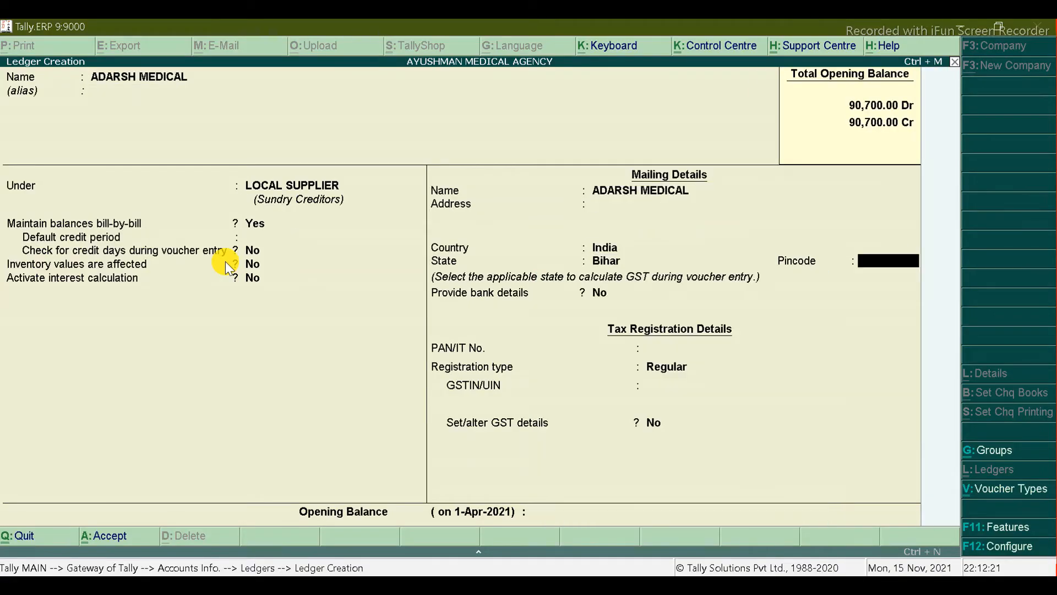
Step: Set GSTIN to 10HJKLUI2535IOL from cell F7, turn GST details on, and accept the ledger
{"action": "key", "text": "alt+Tab"}
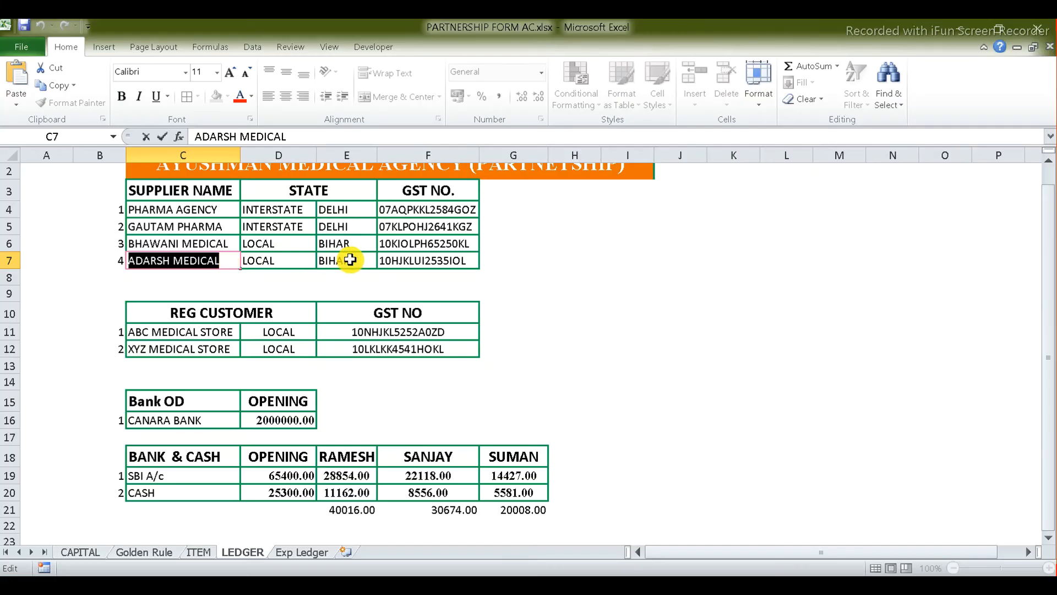
{"action": "double_click", "coordinate": [396, 261]}
{"action": "double_click", "coordinate": [396, 261]}
{"action": "left_click", "coordinate": [395, 261]}
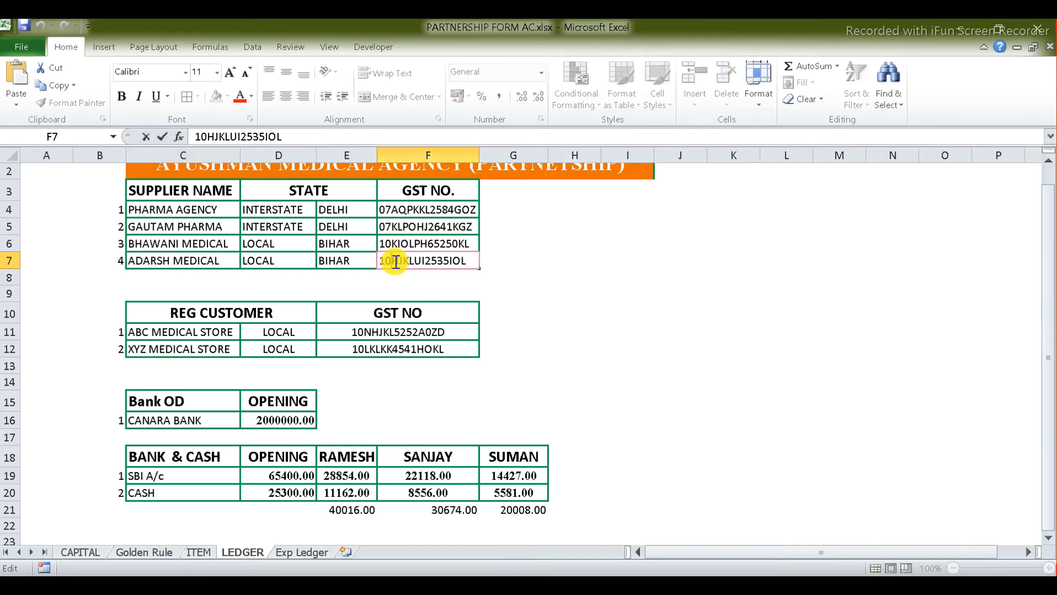
{"action": "double_click", "coordinate": [396, 261]}
{"action": "key", "text": "ctrl+c"}
{"action": "key", "text": "alt+Tab"}
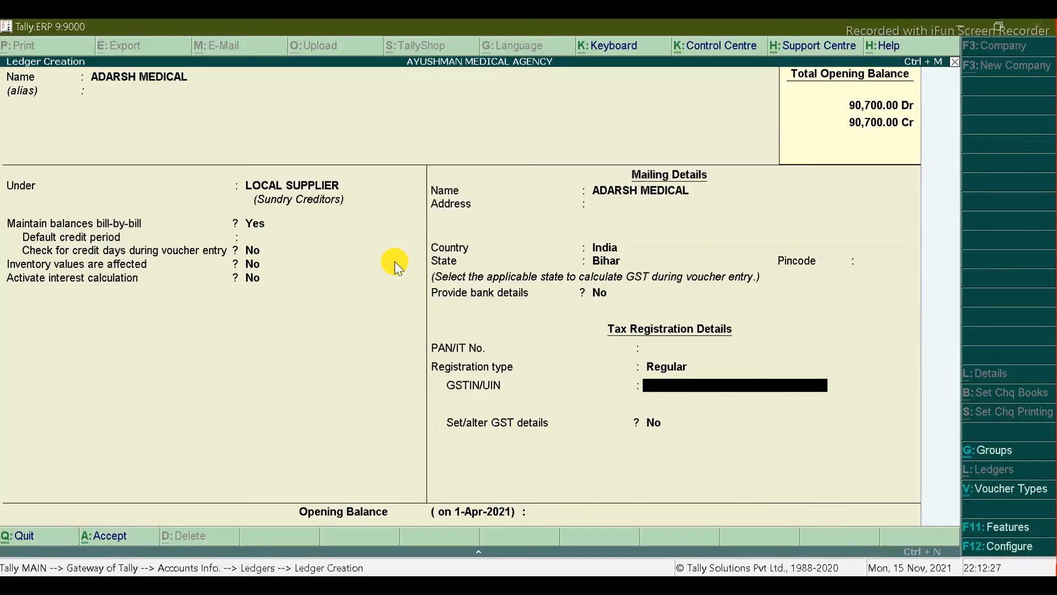
{"action": "key", "text": "ctrl+alt+v"}
{"action": "key", "text": "Return"}
{"action": "key", "text": "Return"}
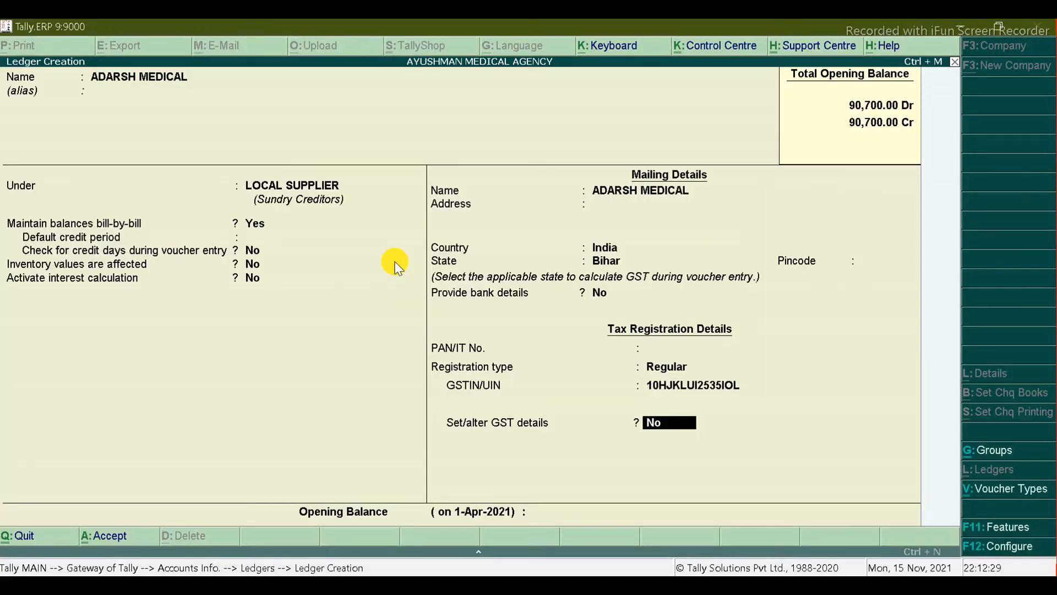
{"action": "type", "text": "y"}
{"action": "key", "text": "Return"}
{"action": "key", "text": "ctrl+a"}
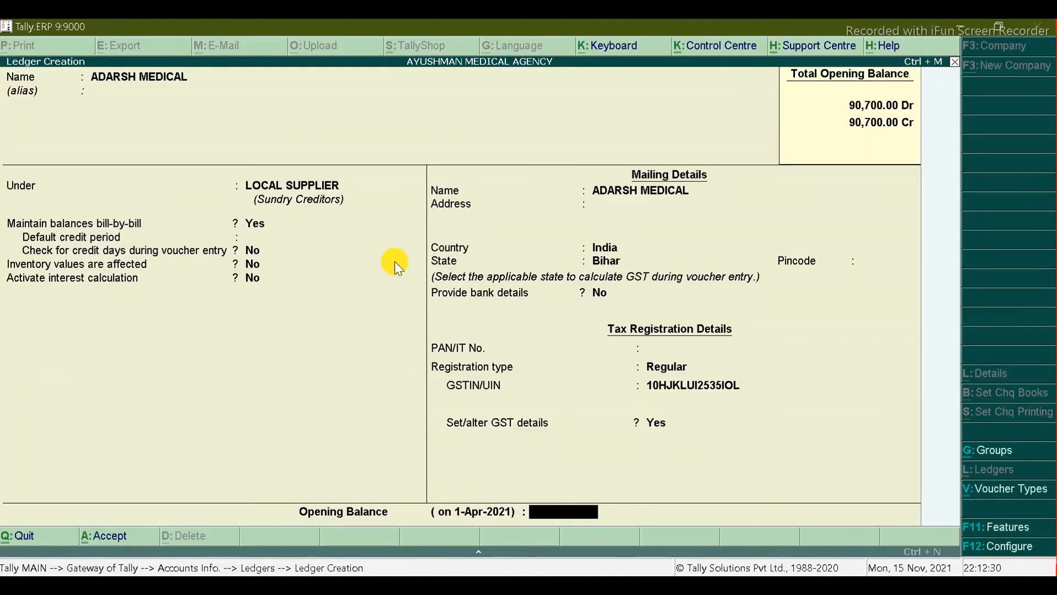
{"action": "key", "text": "alt+Tab"}
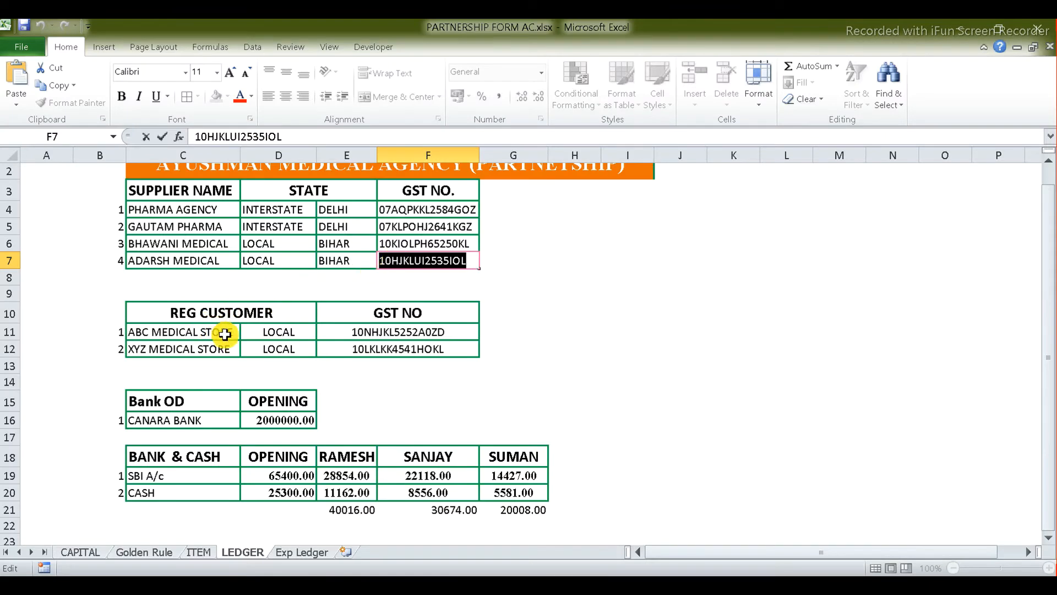
Step: Name the ledger ABC MEDICAL STORE from cell C11 and place it under Sundry Debtors
{"action": "double_click", "coordinate": [225, 334]}
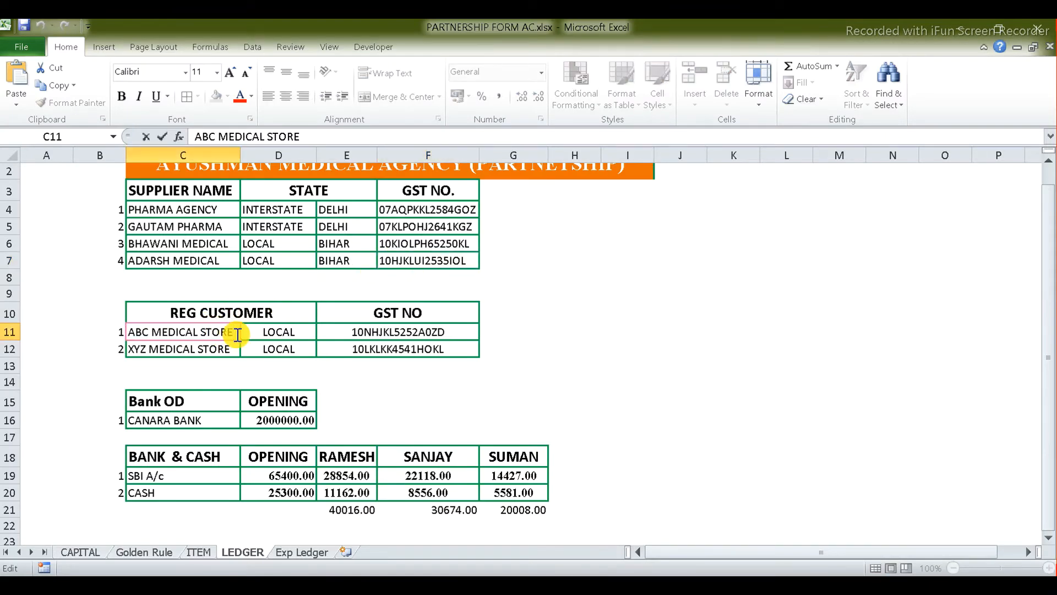
{"action": "triple_click", "coordinate": [238, 335]}
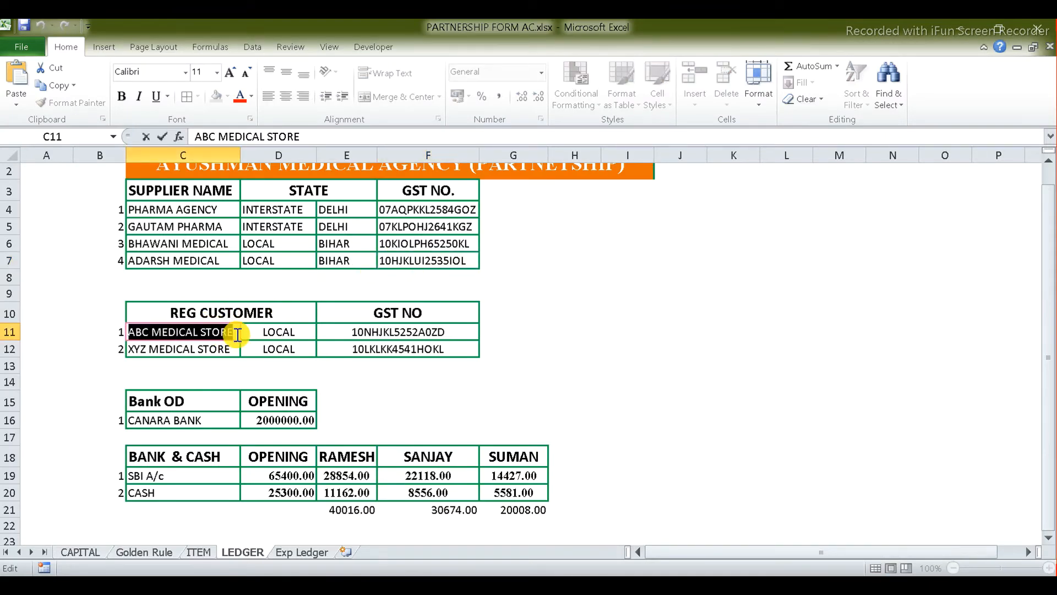
{"action": "key", "text": "alt+Tab"}
{"action": "key", "text": "ctrl+alt+v"}
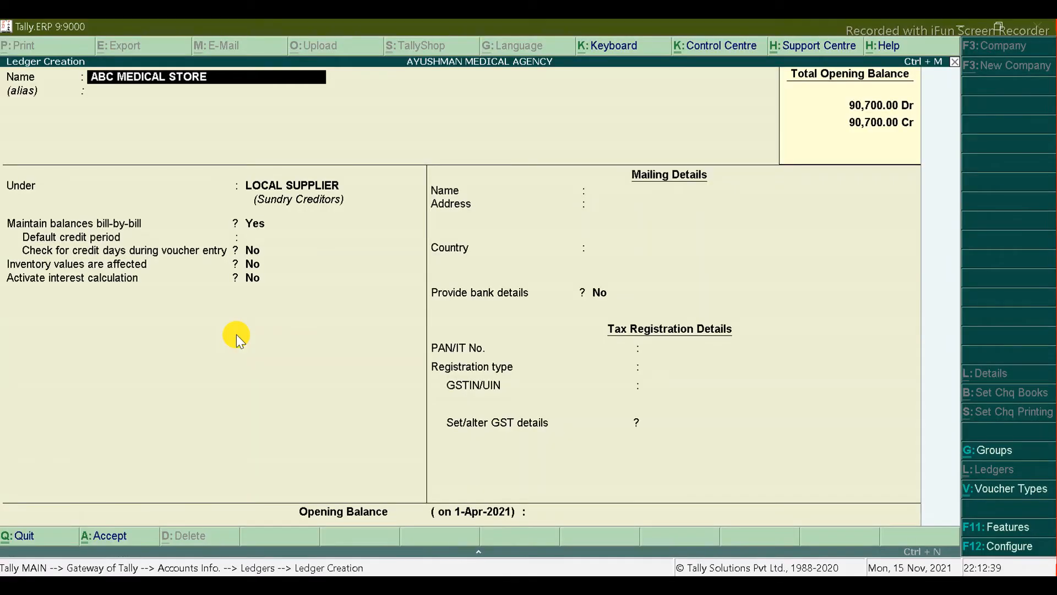
{"action": "key", "text": "Return"}
{"action": "key", "text": "Return"}
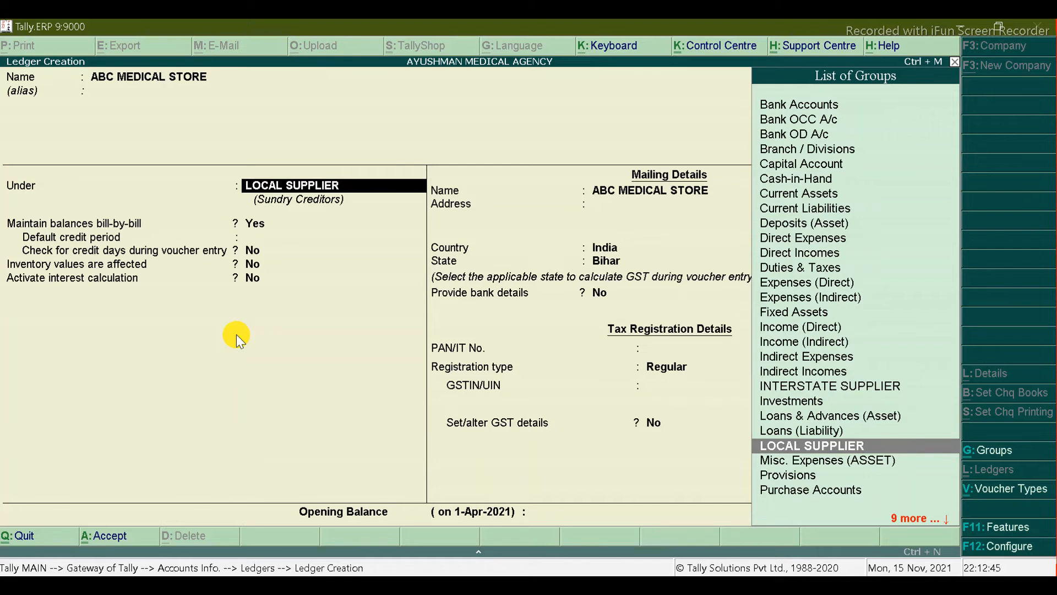
{"action": "type", "text": "SUN"}
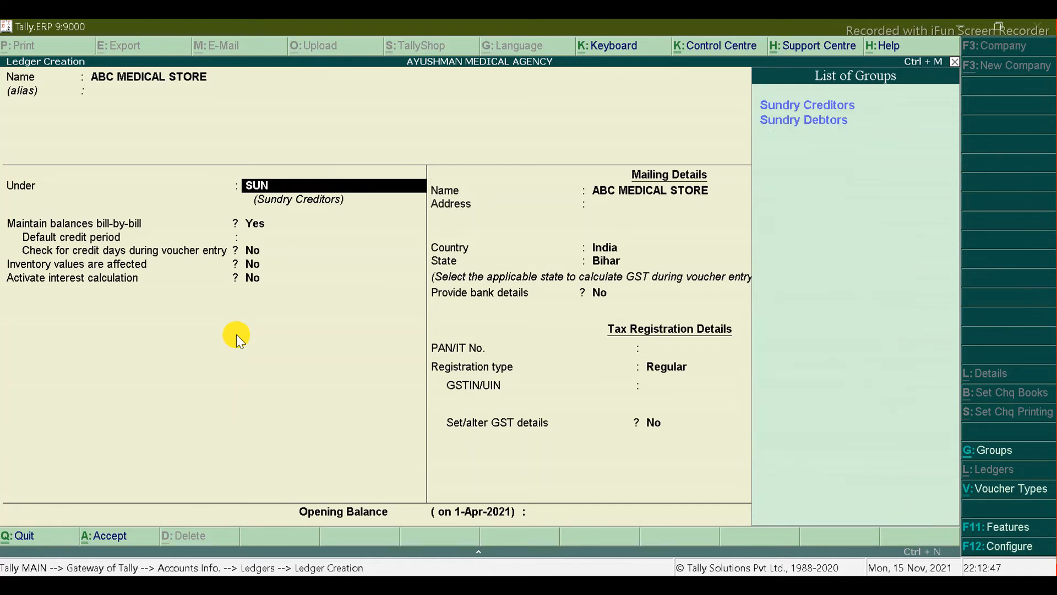
{"action": "key", "text": "Down"}
{"action": "key", "text": "Return"}
{"action": "key", "text": "Return"}
{"action": "key", "text": "Return"}
{"action": "key", "text": "Return"}
{"action": "key", "text": "Return"}
{"action": "key", "text": "Return"}
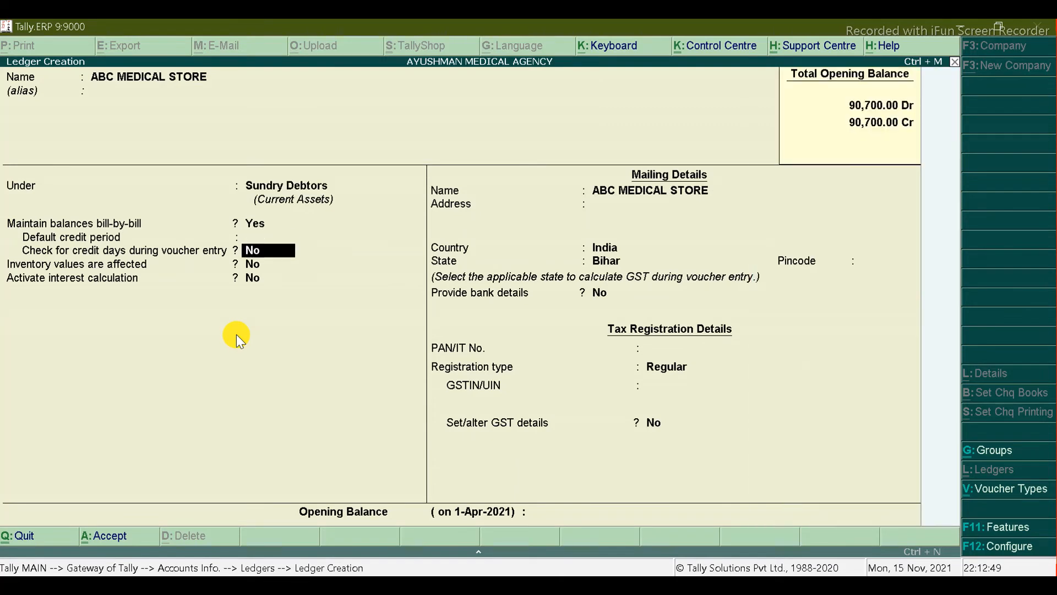
{"action": "key", "text": "Return"}
{"action": "key", "text": "Return"}
{"action": "key", "text": "Return"}
{"action": "key", "text": "Return"}
{"action": "key", "text": "Return"}
{"action": "key", "text": "Return"}
{"action": "key", "text": "Return"}
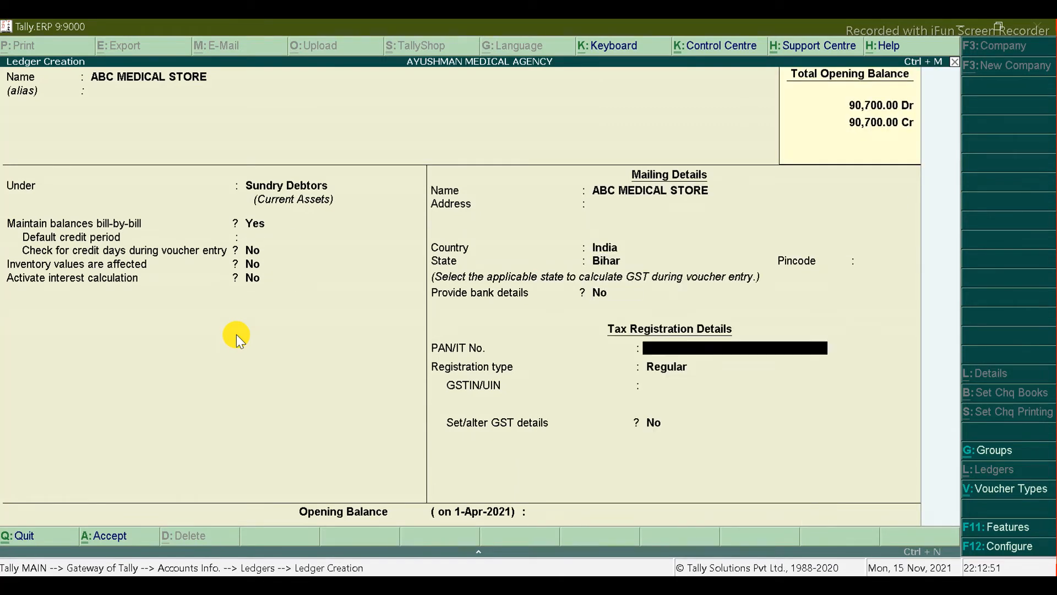
Step: Paste the customer's GST number from cell E11 into GSTIN/UIN
{"action": "key", "text": "alt+Tab"}
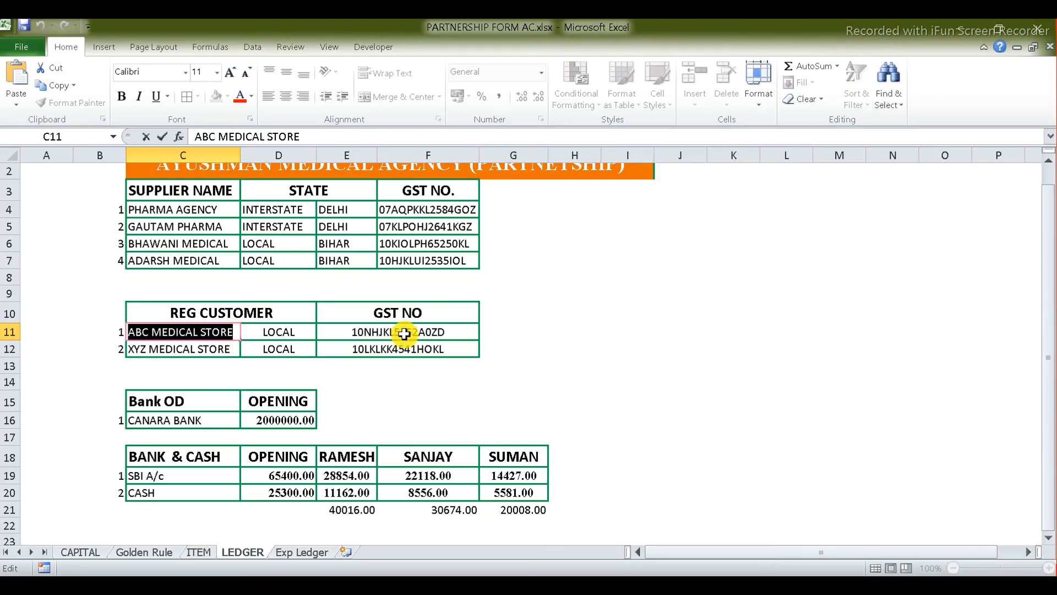
{"action": "left_click", "coordinate": [405, 332]}
{"action": "double_click", "coordinate": [405, 332]}
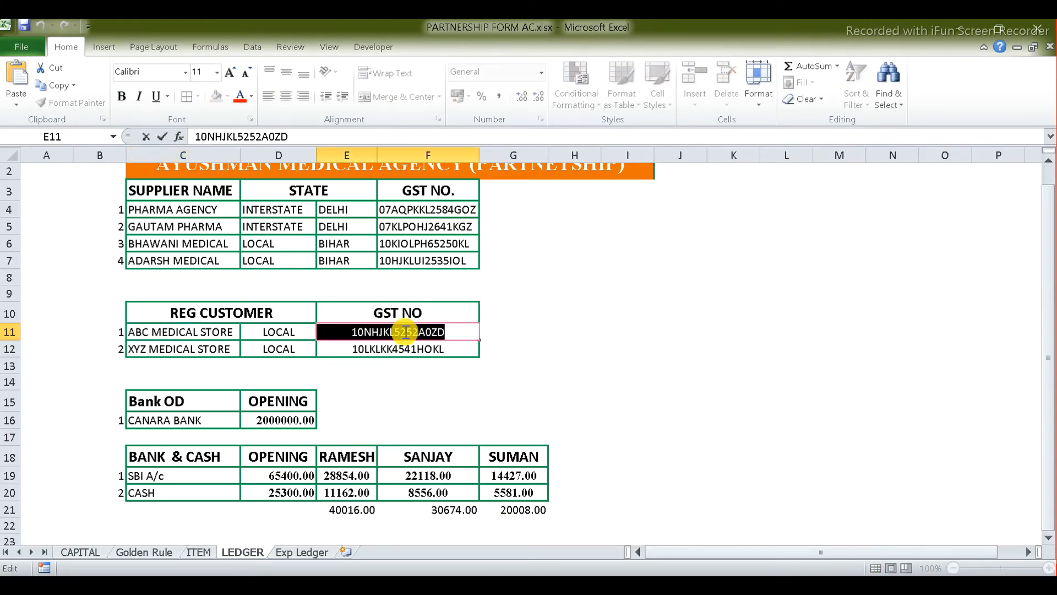
{"action": "key", "text": "alt+Tab"}
{"action": "key", "text": "ctrl+alt+v"}
{"action": "key", "text": "Return"}
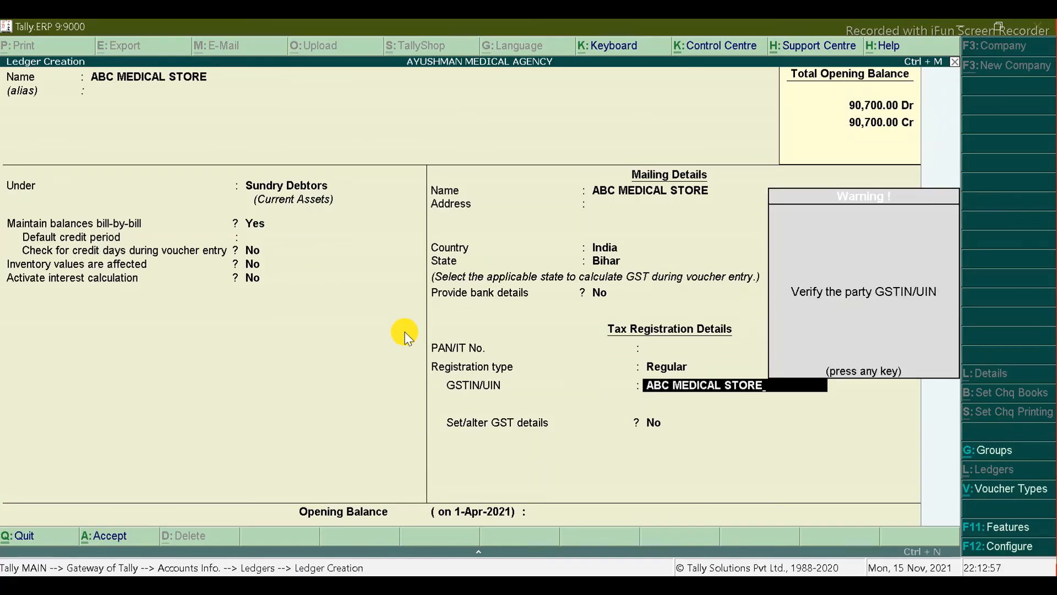
{"action": "key", "text": "Return"}
Step: Correct GSTIN/UIN to 10NHJKL5252A0ZD, turn GST details on, and save the ledger
{"action": "key", "text": "BackSpace"}
{"action": "key", "text": "alt+Tab"}
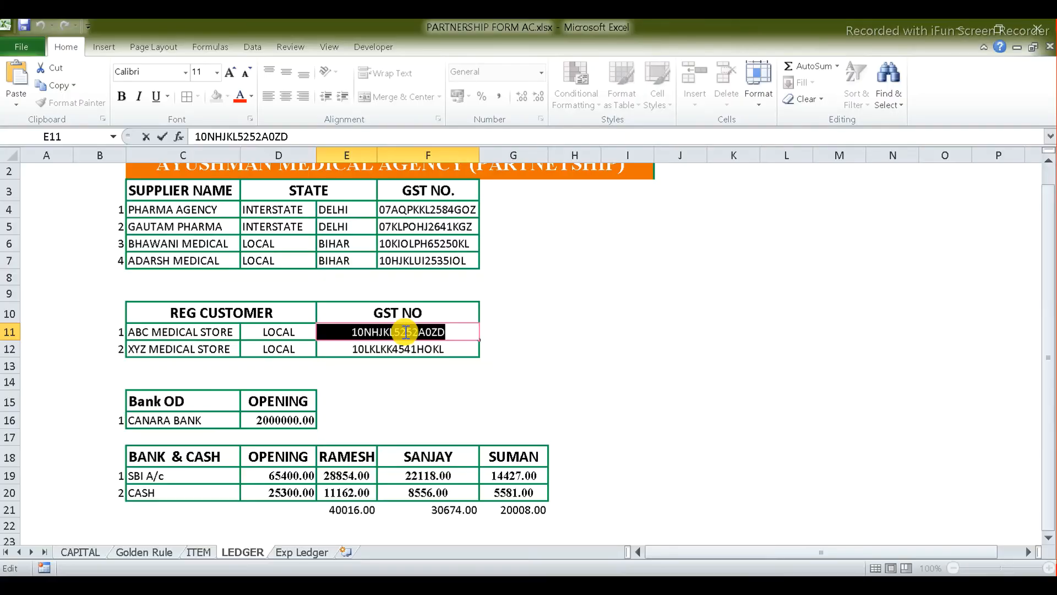
{"action": "key", "text": "alt+Tab"}
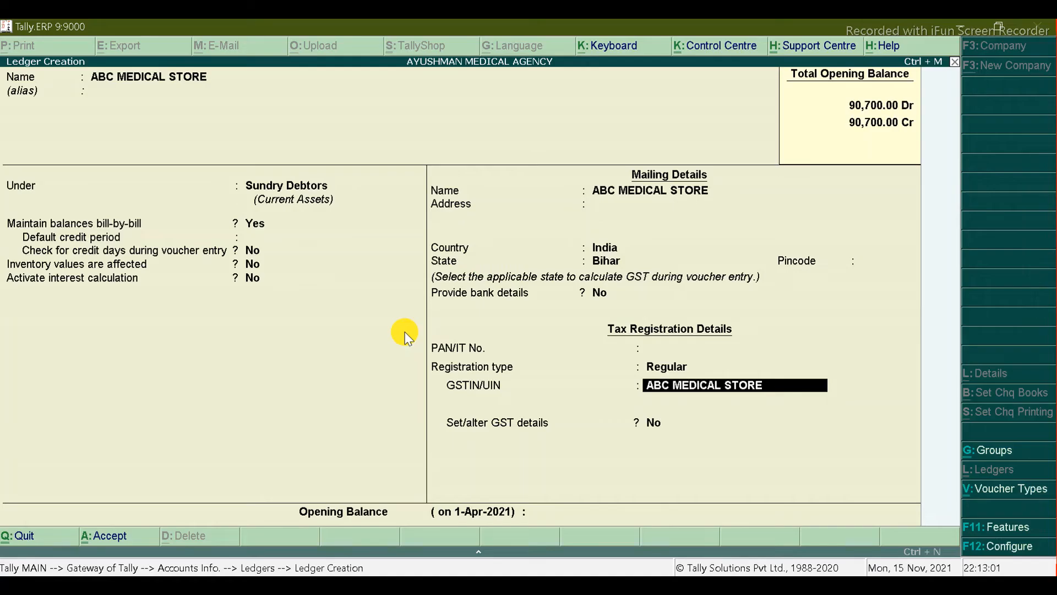
{"action": "key", "text": "ctrl+alt+v"}
{"action": "key", "text": "Return"}
{"action": "key", "text": "Return"}
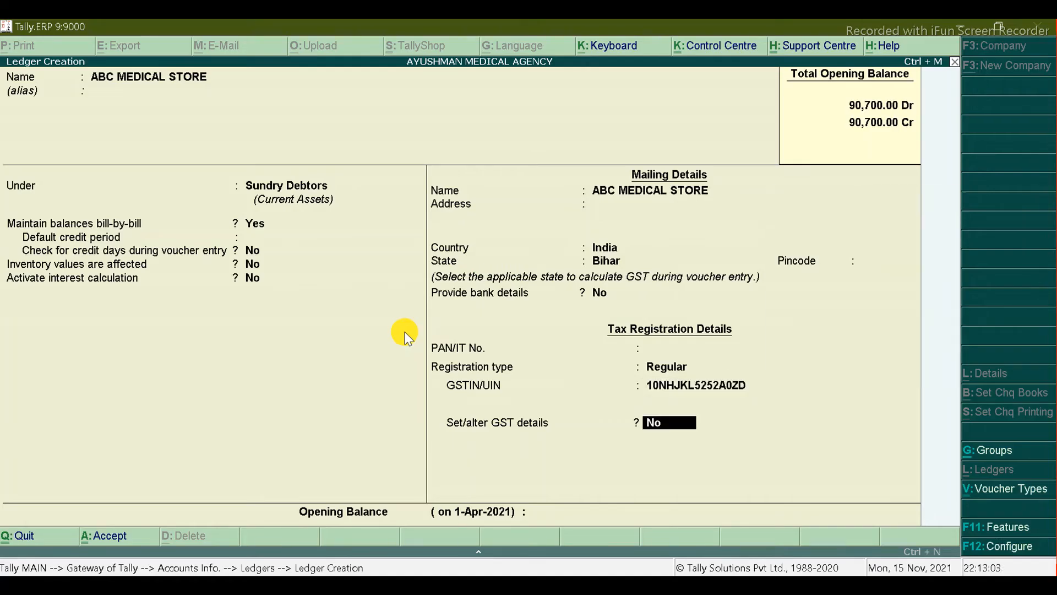
{"action": "key", "text": "y"}
{"action": "key", "text": "ctrl+a"}
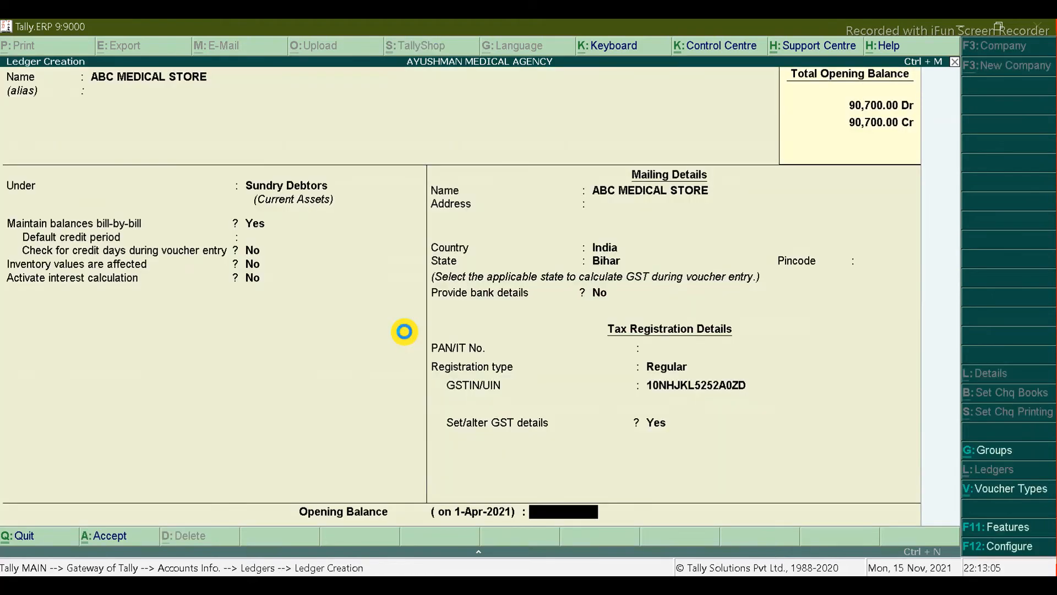
{"action": "key", "text": "ctrl+a"}
{"action": "key", "text": "alt+Tab"}
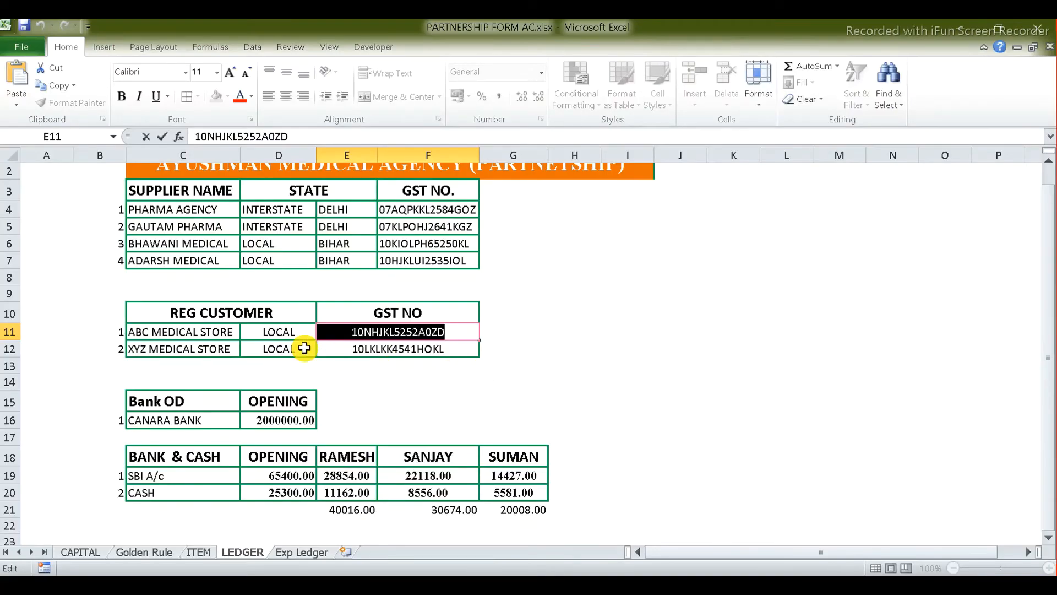
Step: Enter XYZ MEDICAL STORE from cell C12 as the new ledger name
{"action": "left_click", "coordinate": [231, 348]}
{"action": "double_click", "coordinate": [231, 348]}
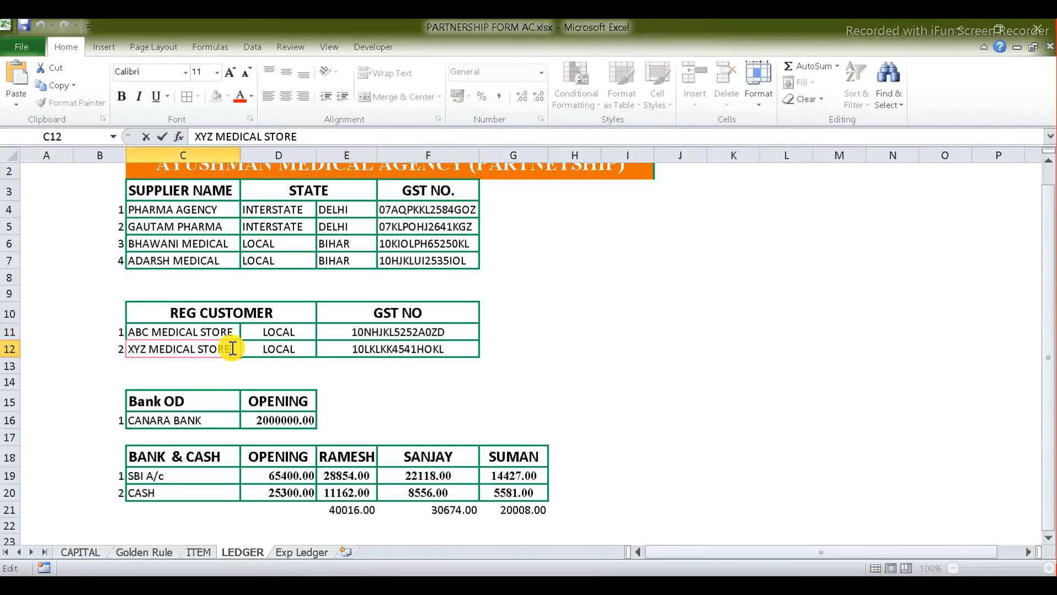
{"action": "key", "text": "ctrl+shift+Left"}
{"action": "key", "text": "ctrl+shift+Left"}
{"action": "key", "text": "ctrl+shift+Left"}
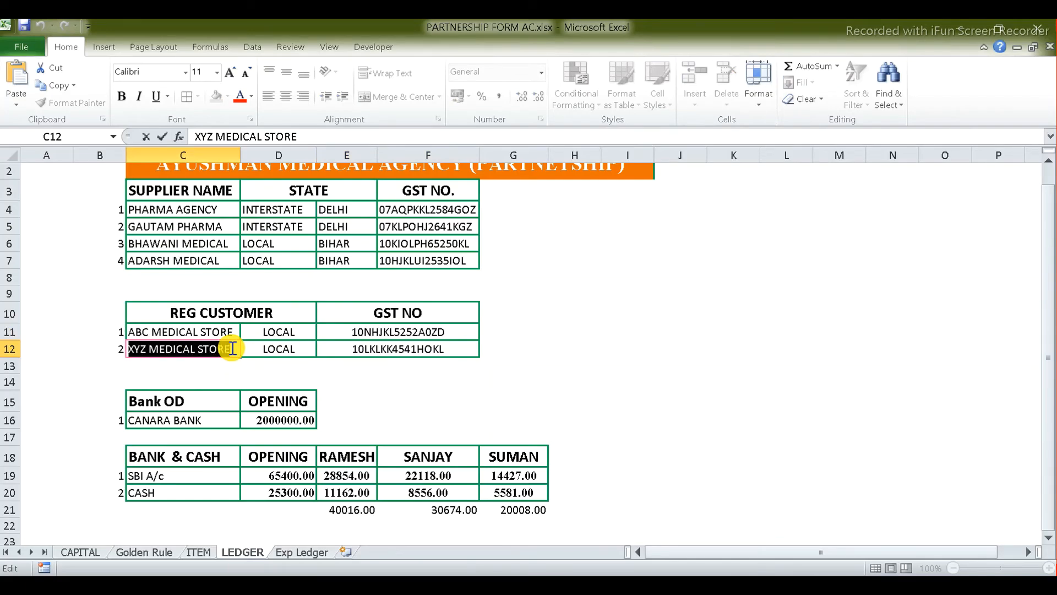
{"action": "key", "text": "ctrl+c"}
{"action": "key", "text": "alt+Tab"}
{"action": "key", "text": "ctrl+alt+v"}
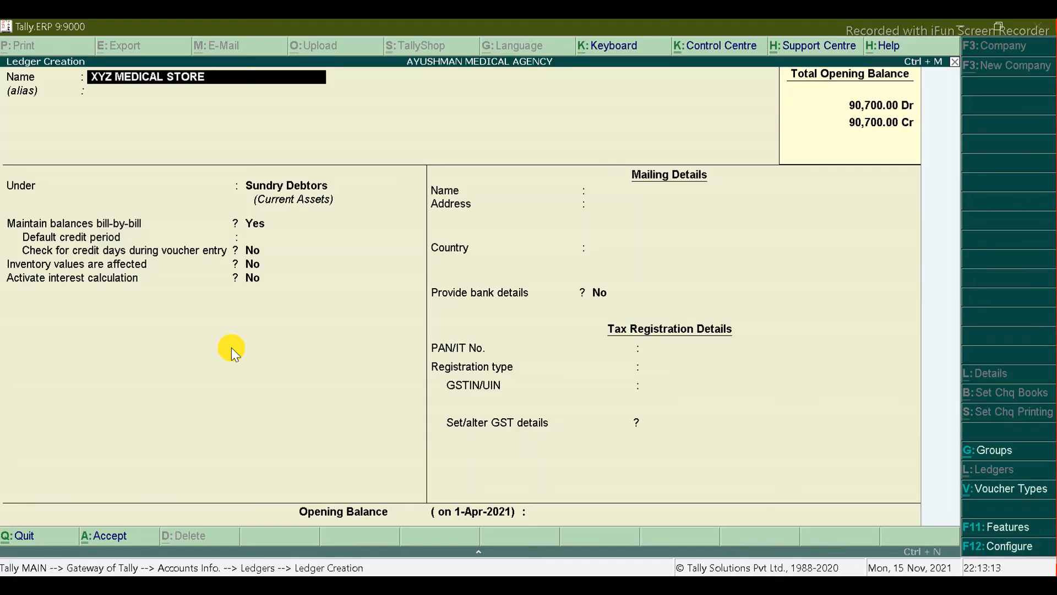
{"action": "key", "text": "Return"}
{"action": "key", "text": "Return"}
{"action": "key", "text": "Return"}
{"action": "key", "text": "Return"}
{"action": "key", "text": "Return"}
{"action": "key", "text": "Return"}
{"action": "key", "text": "Return"}
{"action": "key", "text": "Return"}
{"action": "key", "text": "Return"}
{"action": "key", "text": "Return"}
{"action": "key", "text": "Return"}
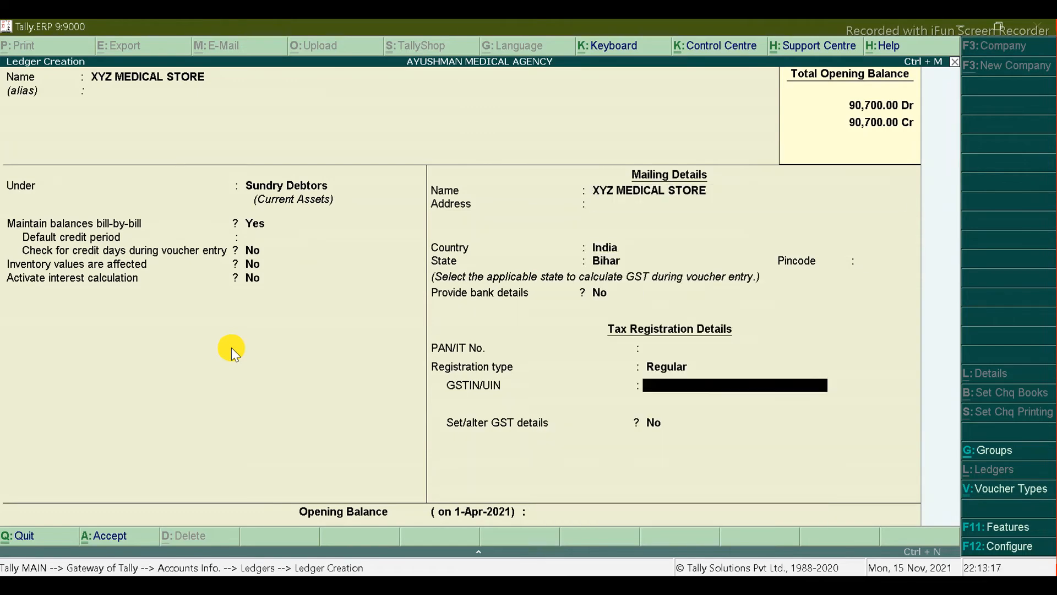
Step: Give XYZ MEDICAL STORE GSTIN 10LKLKK4541HOKL, turn GST details on, and save it
{"action": "key", "text": "alt+Tab"}
{"action": "double_click", "coordinate": [389, 352]}
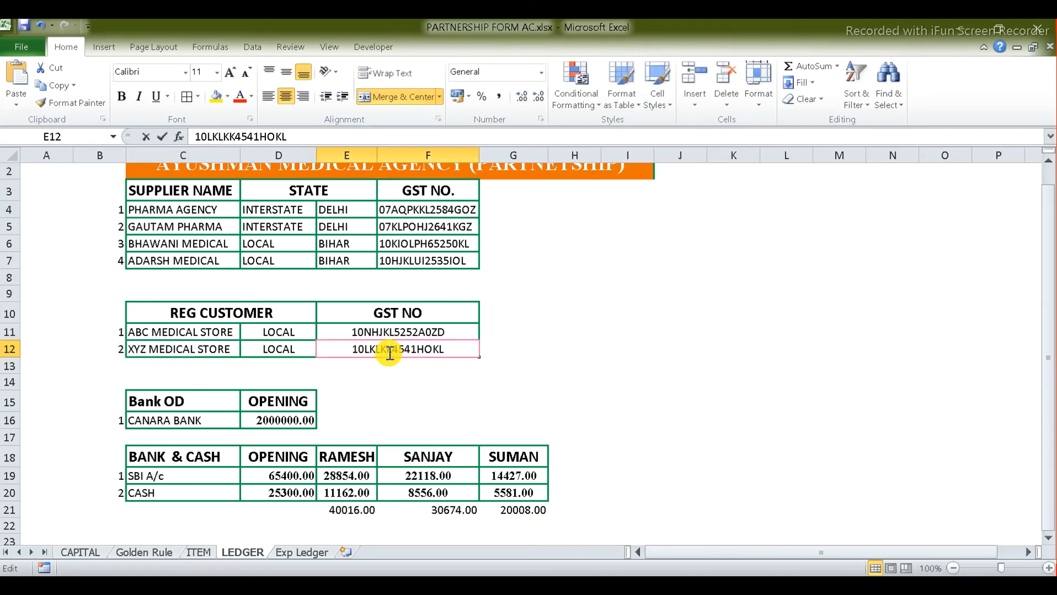
{"action": "double_click", "coordinate": [389, 353]}
{"action": "key", "text": "ctrl+c"}
{"action": "key", "text": "alt+Tab"}
{"action": "key", "text": "ctrl+alt+v"}
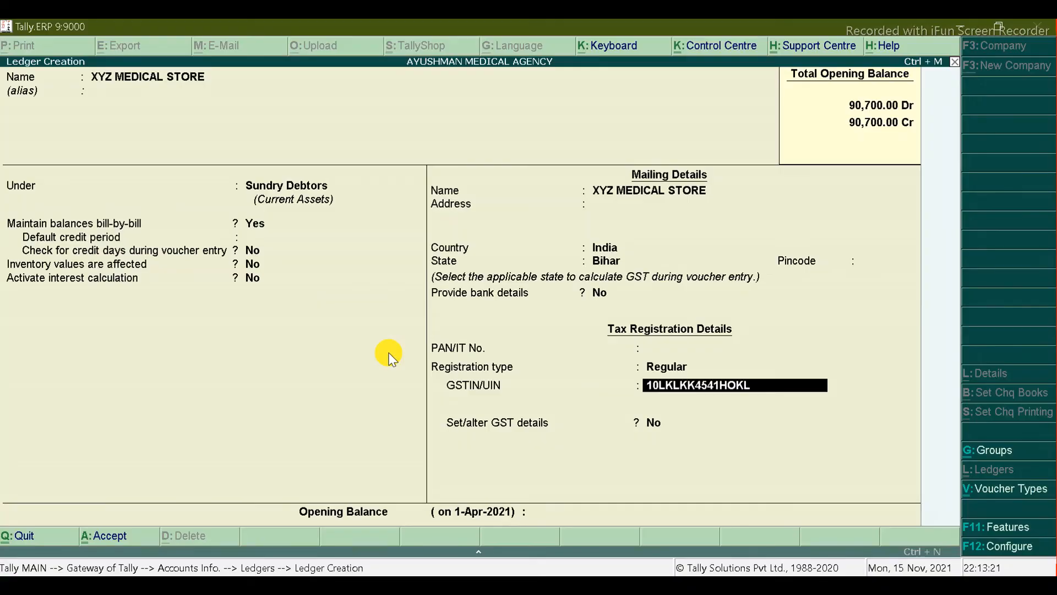
{"action": "key", "text": "Return"}
{"action": "type", "text": "y"}
{"action": "key", "text": "Return"}
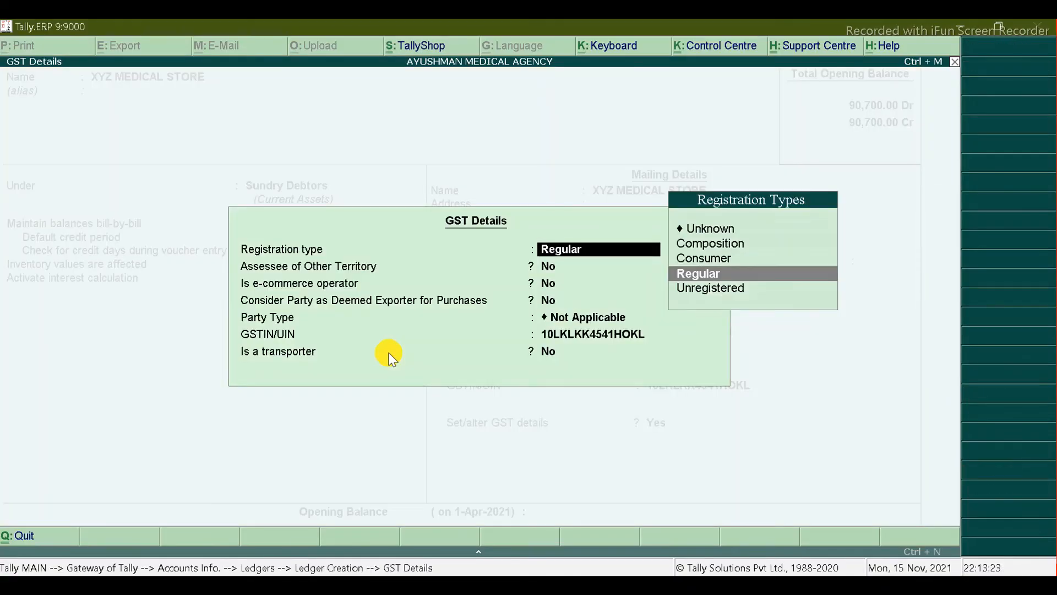
{"action": "key", "text": "ctrl+a"}
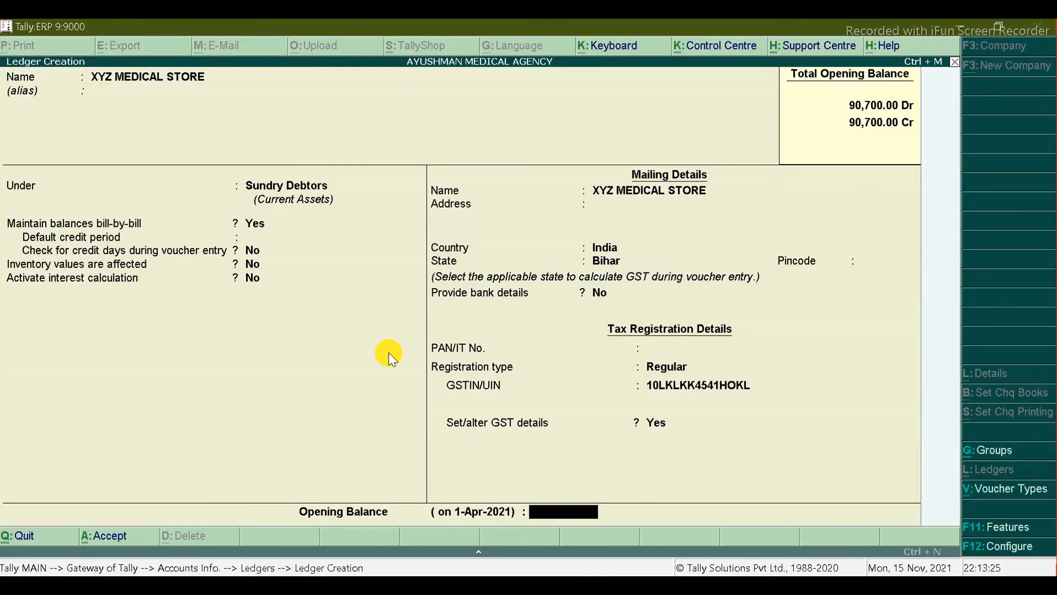
{"action": "key", "text": "ctrl+a"}
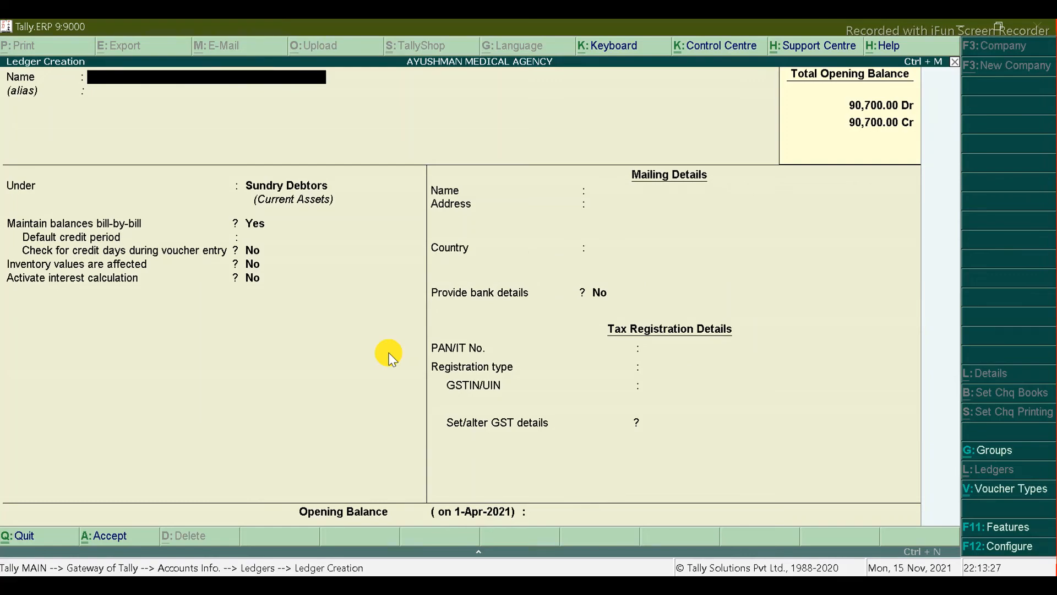
Step: Quit the blank ledger form and open XYZ MEDICAL STORE through Ledgers > Alter
{"action": "key", "text": "alt+Tab"}
{"action": "key", "text": "alt+Tab"}
{"action": "key", "text": "Escape"}
{"action": "key", "text": "Return"}
{"action": "key", "text": "Down"}
{"action": "key", "text": "Down"}
{"action": "key", "text": "Return"}
{"action": "key", "text": "Down"}
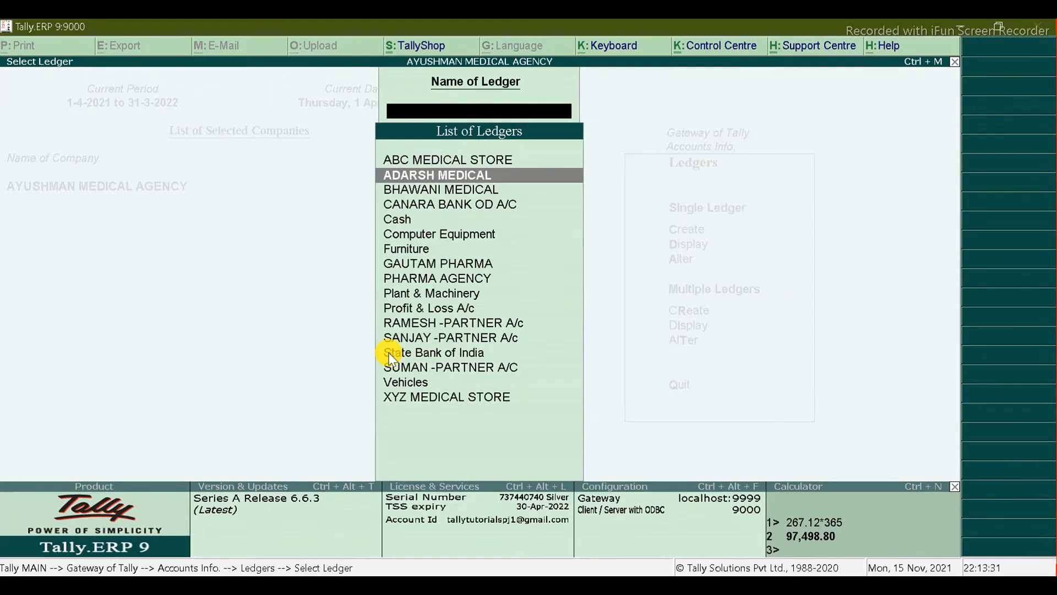
{"action": "key", "text": "Down"}
{"action": "key", "text": "Down"}
{"action": "key", "text": "Down"}
{"action": "key", "text": "Down"}
{"action": "key", "text": "Down"}
{"action": "key", "text": "Down"}
{"action": "key", "text": "Down"}
{"action": "key", "text": "Down"}
{"action": "key", "text": "Down"}
{"action": "key", "text": "Down"}
{"action": "key", "text": "Down"}
{"action": "key", "text": "Down"}
{"action": "key", "text": "Down"}
{"action": "key", "text": "Down"}
{"action": "key", "text": "Down"}
{"action": "key", "text": "Return"}
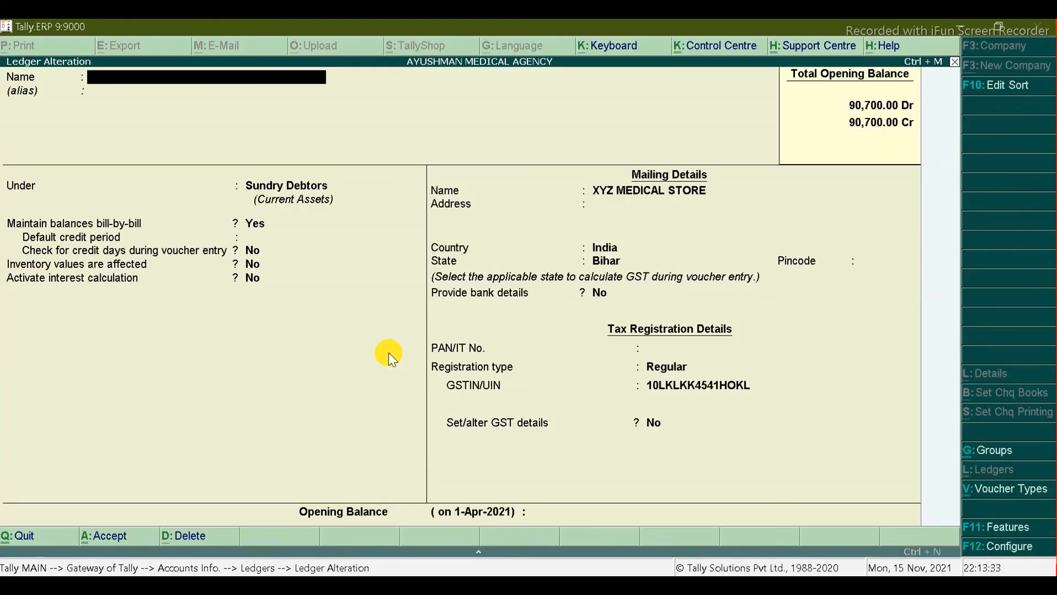
Step: Review the ABC MEDICAL STORE ledger, close it unchanged, and return to Excel
{"action": "key", "text": "Escape"}
{"action": "key", "text": "Up"}
{"action": "key", "text": "Up"}
{"action": "key", "text": "Up"}
{"action": "key", "text": "Up"}
{"action": "key", "text": "Up"}
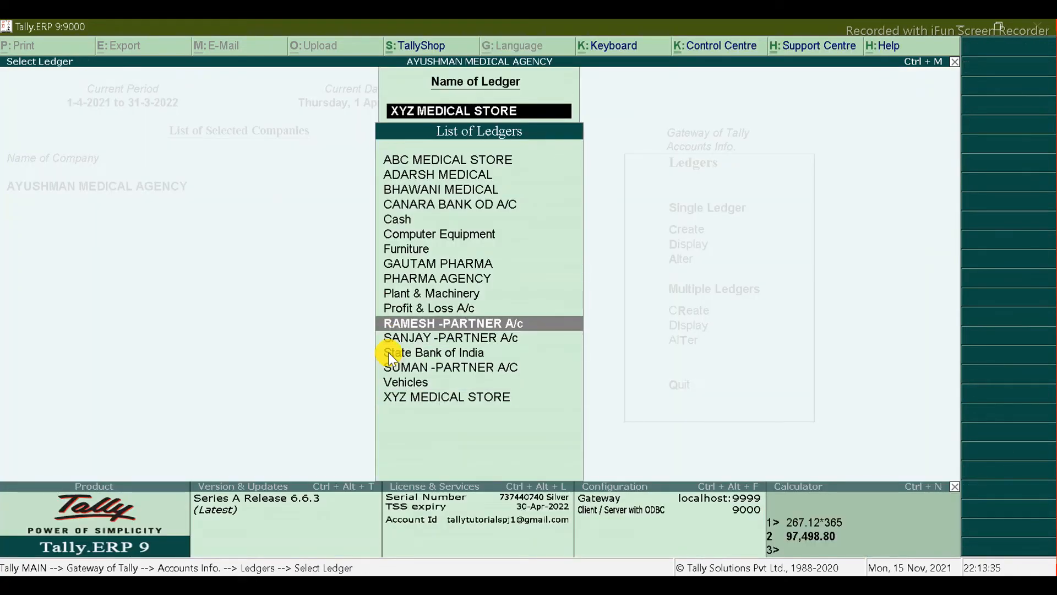
{"action": "key", "text": "Up"}
{"action": "key", "text": "Up"}
{"action": "key", "text": "Up"}
{"action": "key", "text": "Up"}
{"action": "key", "text": "Up"}
{"action": "key", "text": "Up"}
{"action": "key", "text": "Up"}
{"action": "key", "text": "Up"}
{"action": "key", "text": "Up"}
{"action": "key", "text": "Up"}
{"action": "key", "text": "Up"}
{"action": "key", "text": "Return"}
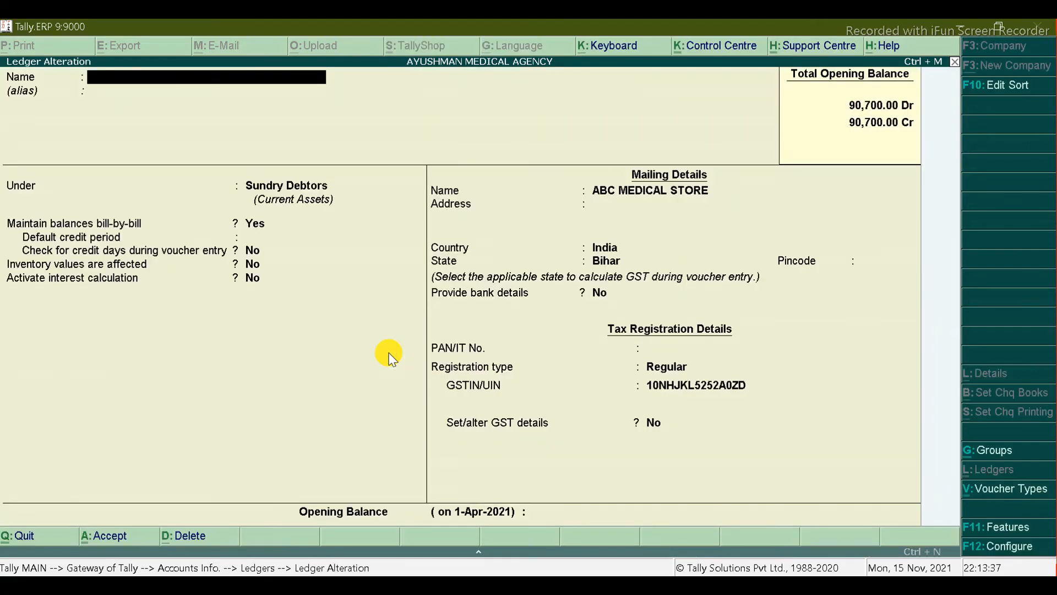
{"action": "key", "text": "Escape"}
{"action": "key", "text": "alt+Tab"}
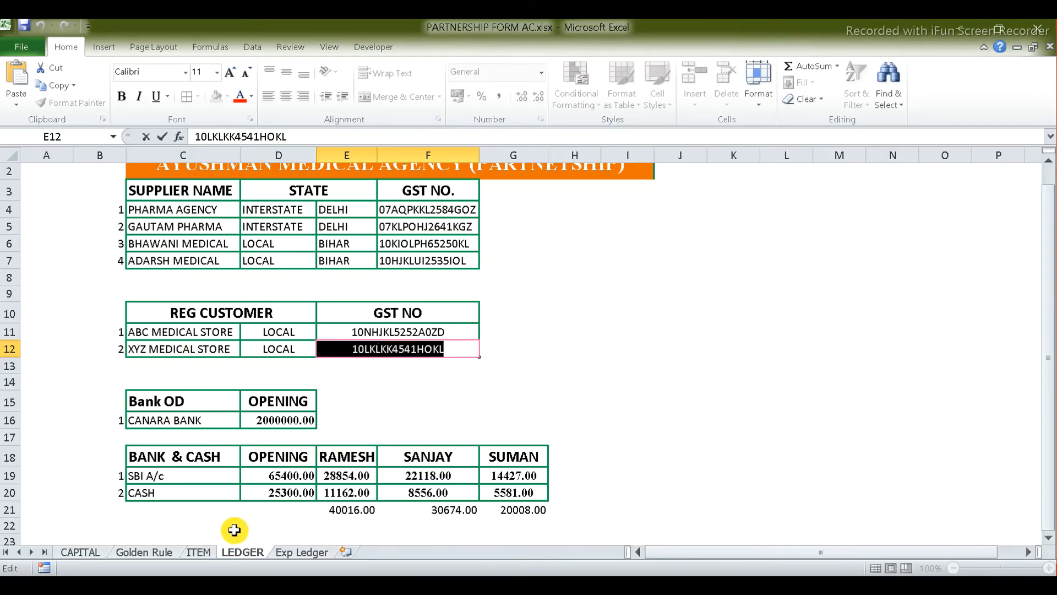
Step: Look over the TABLET medicines on the ITEM sheet in Excel
{"action": "left_click", "coordinate": [203, 552]}
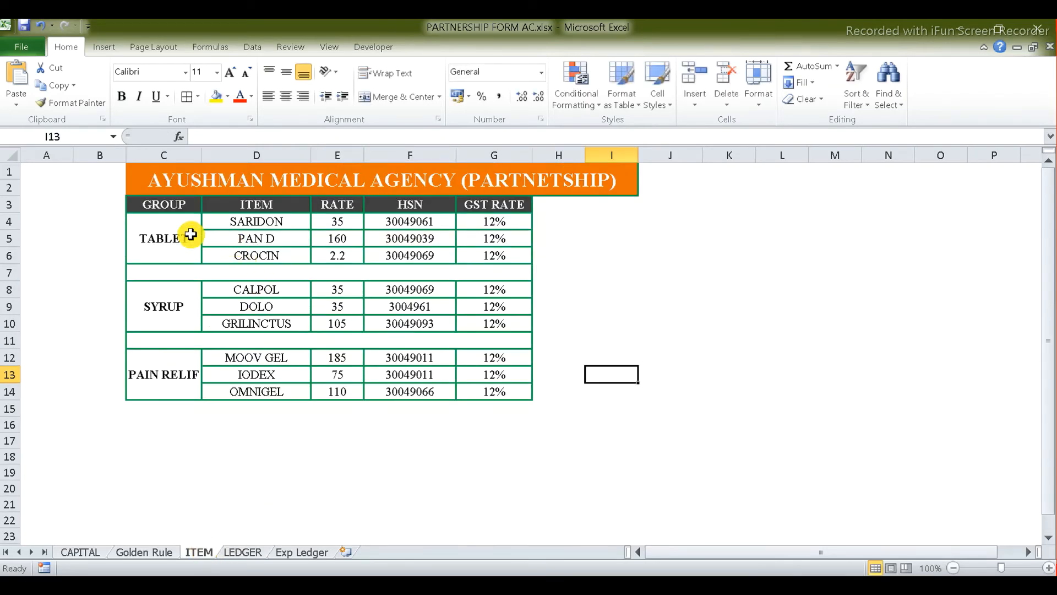
{"action": "left_click", "coordinate": [192, 235]}
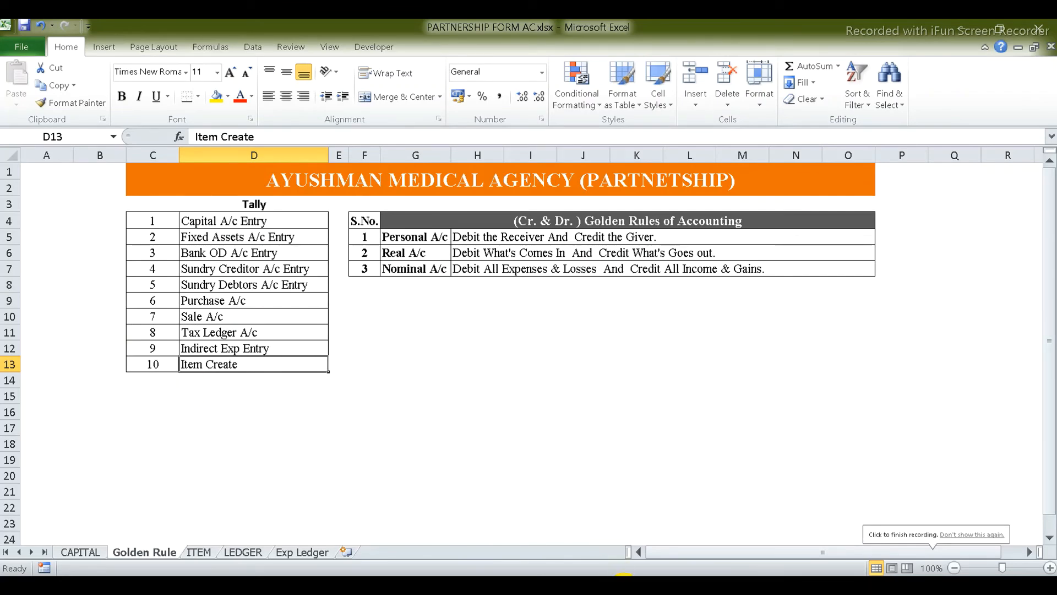
{"action": "left_click", "coordinate": [624, 588]}
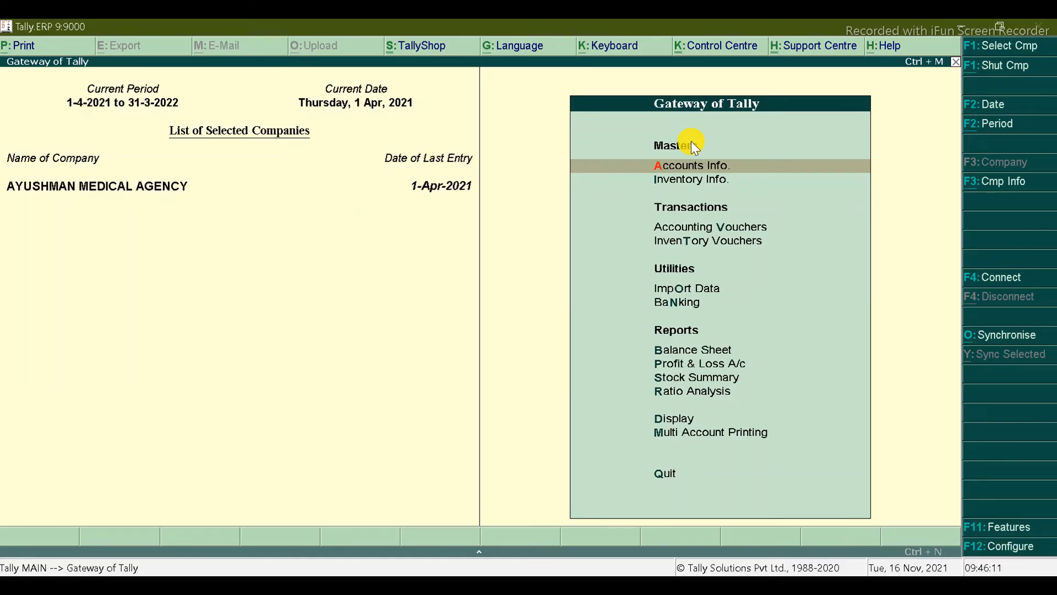
Step: From the inventory masters, skip stock group creation and open a blank Stock Item Creation form
{"action": "left_click", "coordinate": [685, 181]}
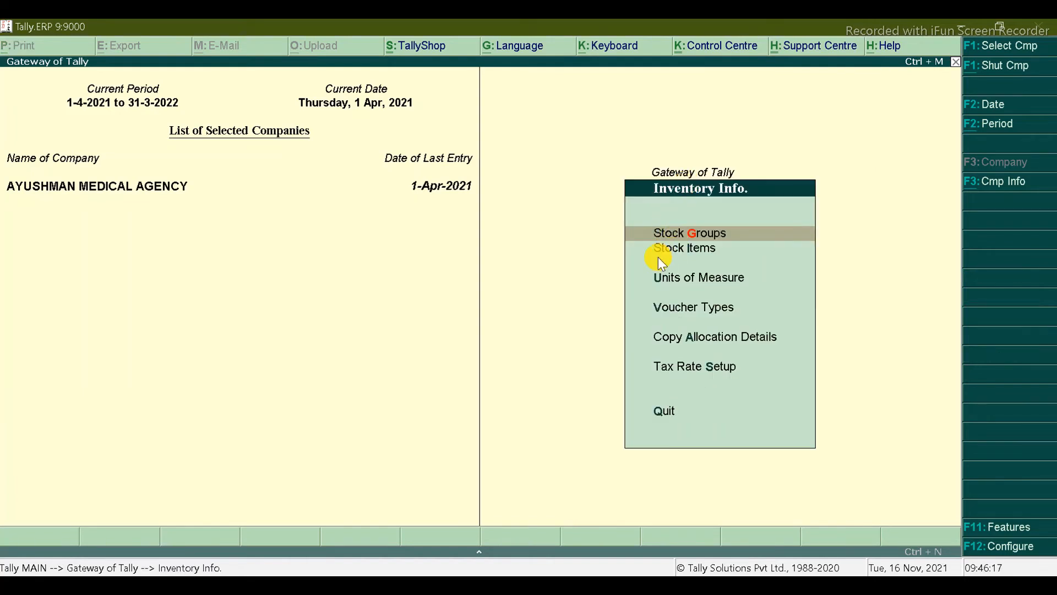
{"action": "left_click", "coordinate": [697, 233]}
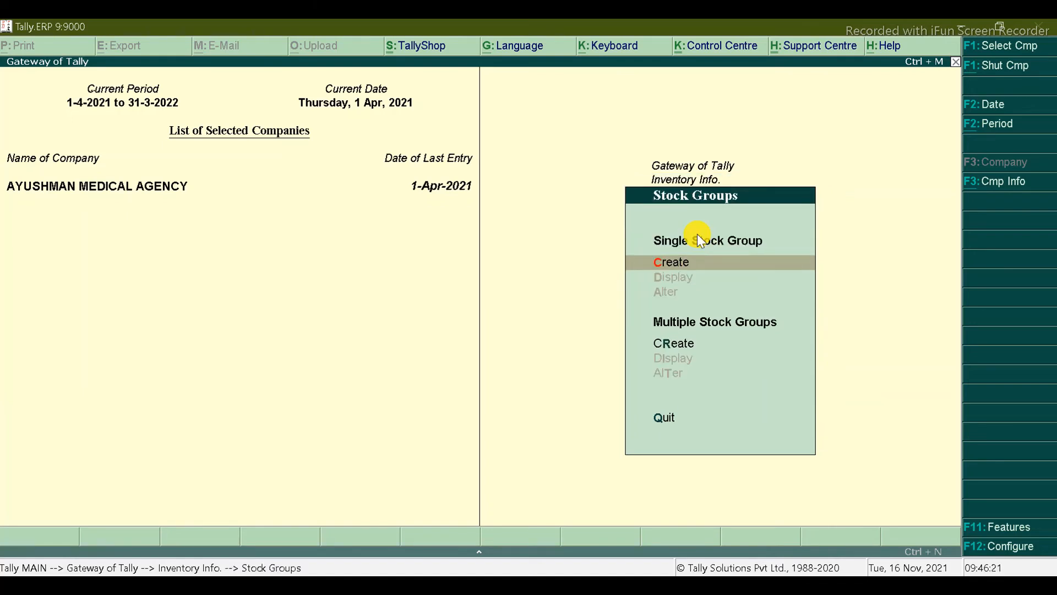
{"action": "key", "text": "Return"}
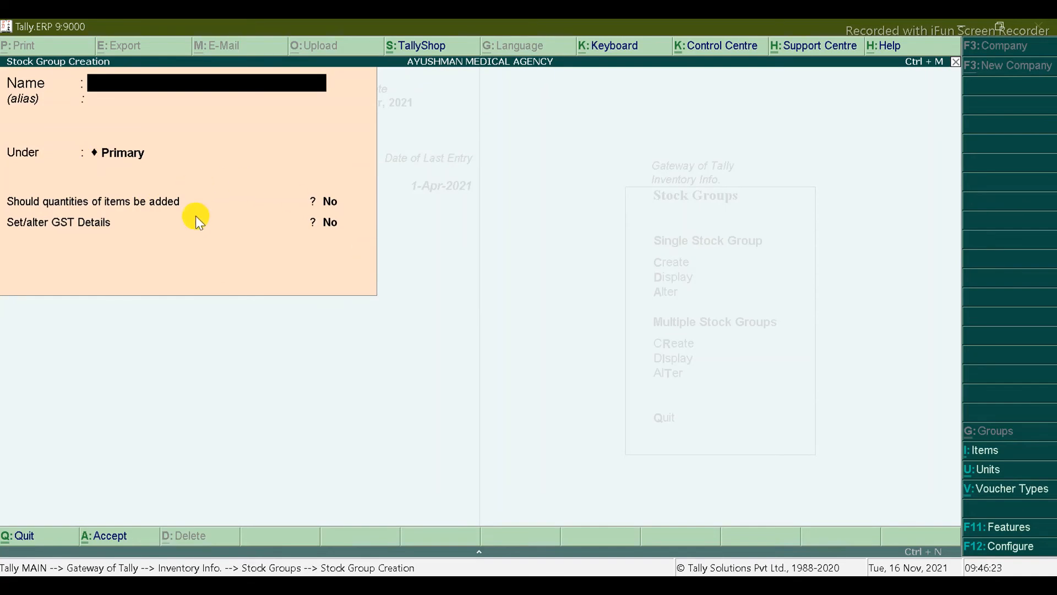
{"action": "key", "text": "Escape"}
{"action": "key", "text": "y"}
{"action": "key", "text": "Escape"}
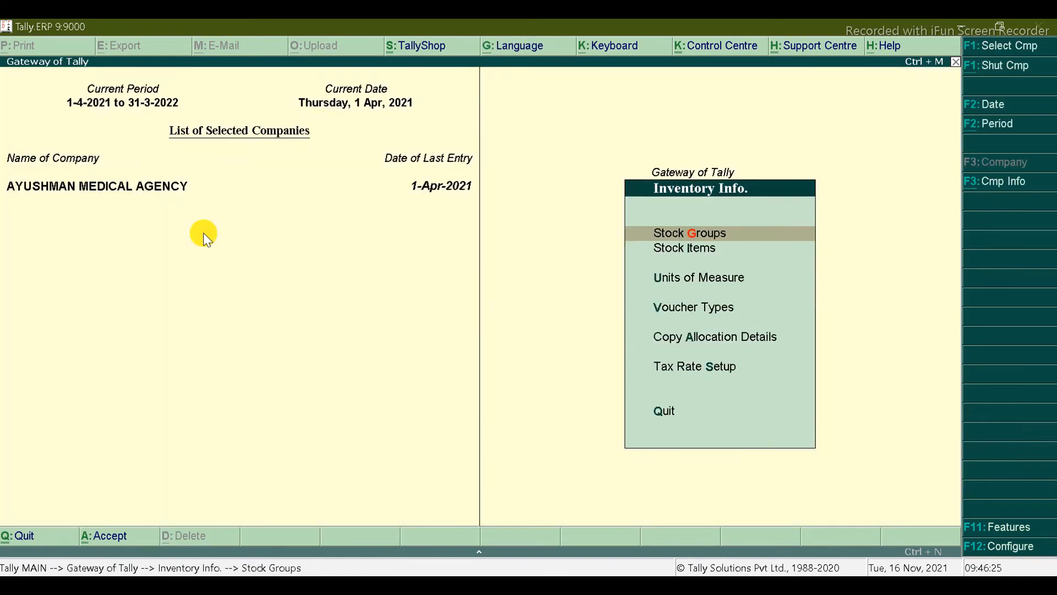
{"action": "key", "text": "Down"}
{"action": "key", "text": "Return"}
{"action": "key", "text": "Return"}
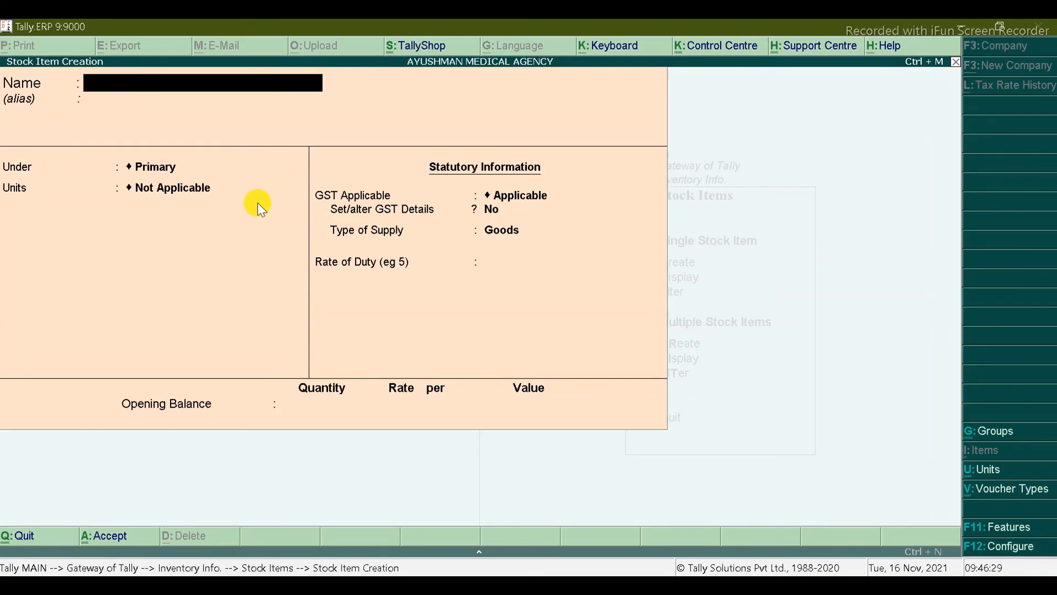
{"action": "key", "text": "alt+Tab"}
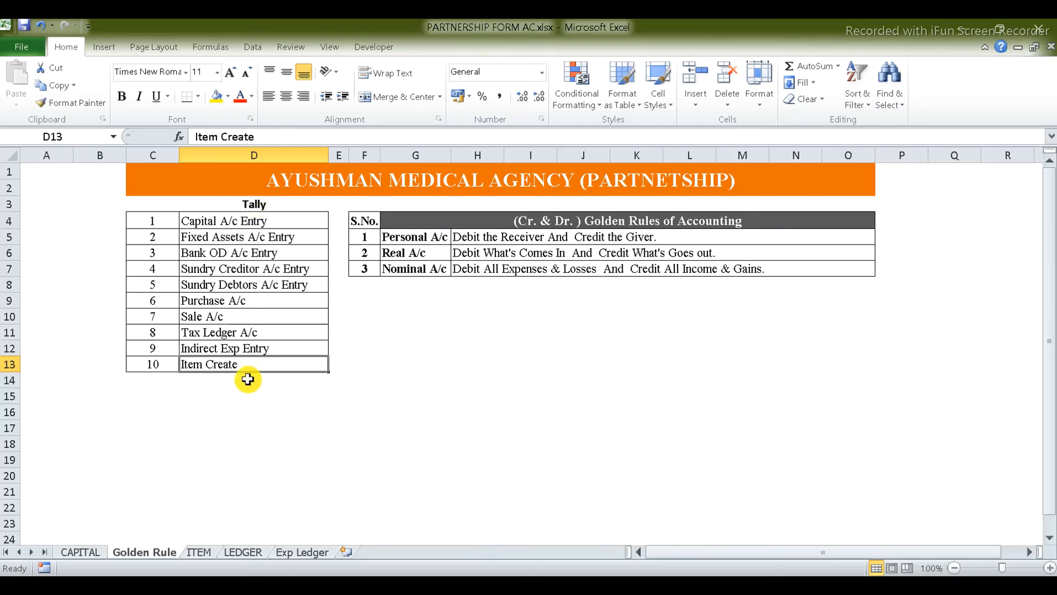
{"action": "left_click", "coordinate": [199, 552]}
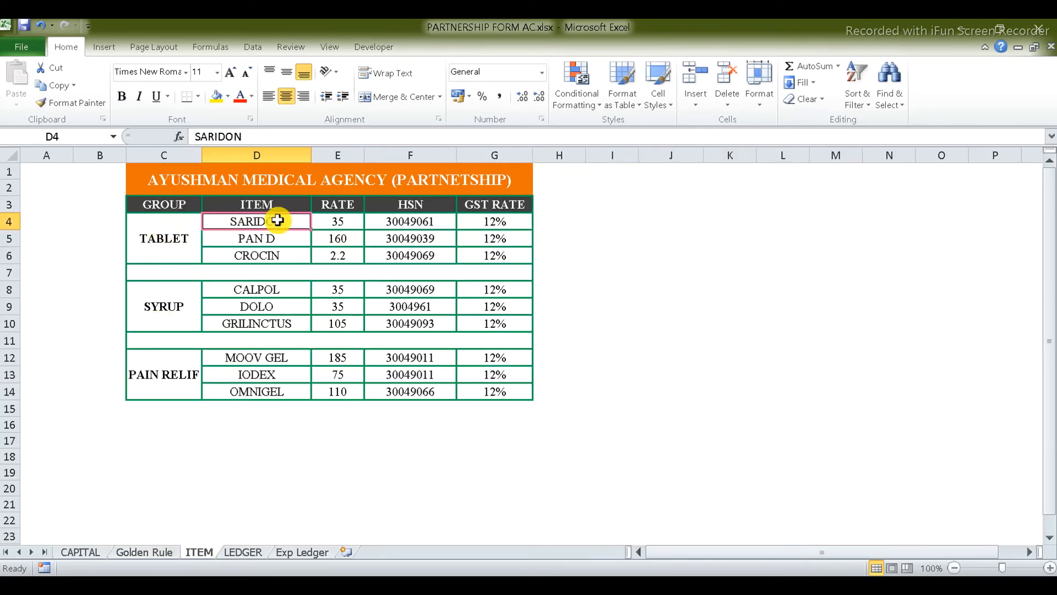
{"action": "key", "text": "alt+Tab"}
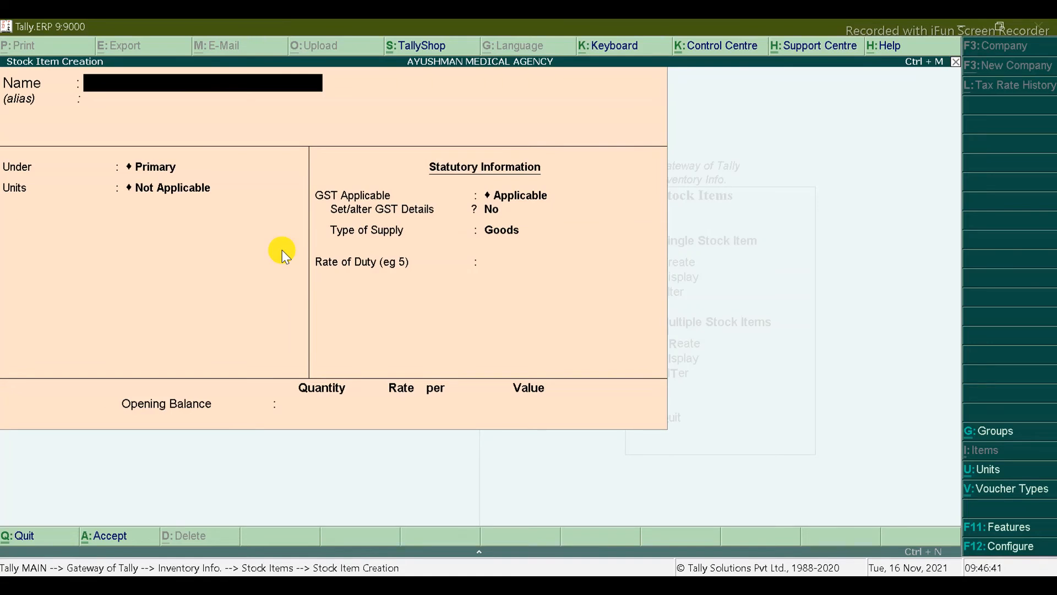
{"action": "key", "text": "alt+Tab"}
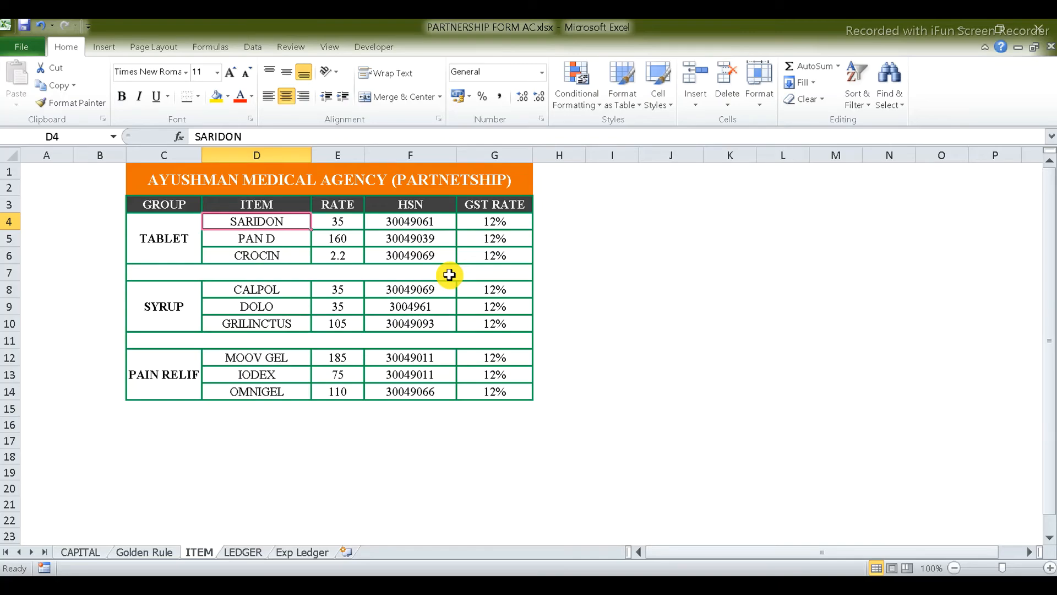
{"action": "key", "text": "alt+Tab"}
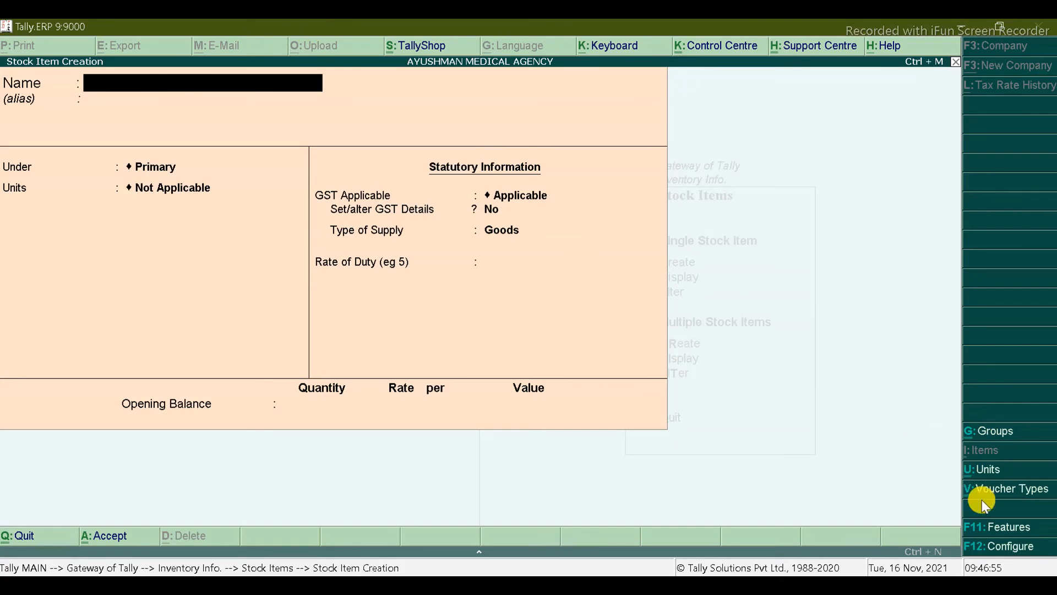
Step: In the F11 inventory features, set Maintain batch-wise details and Set expiry dates for batches to Yes
{"action": "left_click", "coordinate": [997, 528]}
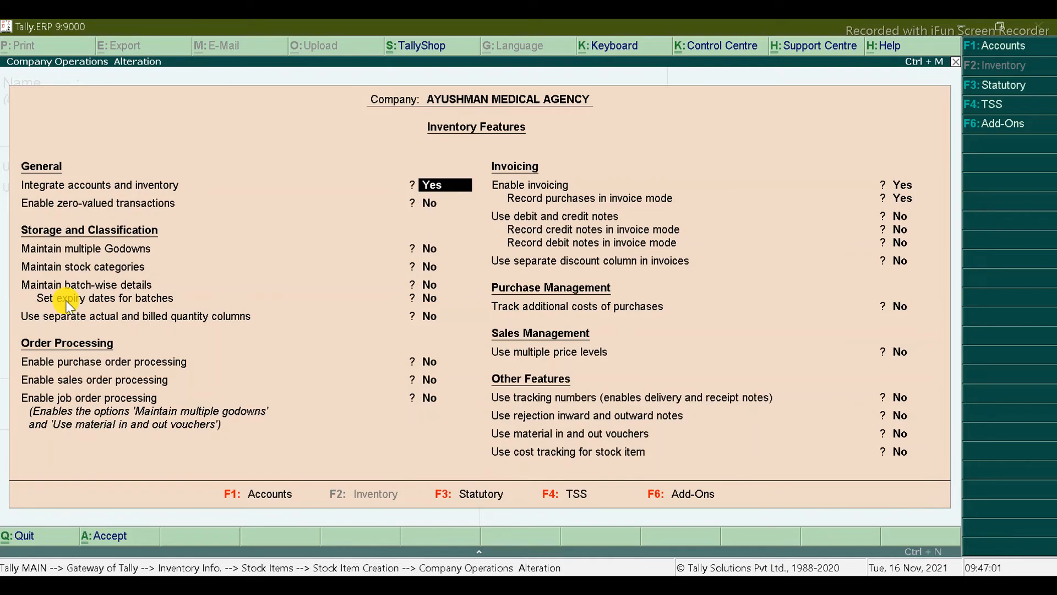
{"action": "key", "text": "Return"}
{"action": "key", "text": "Return"}
{"action": "key", "text": "Return"}
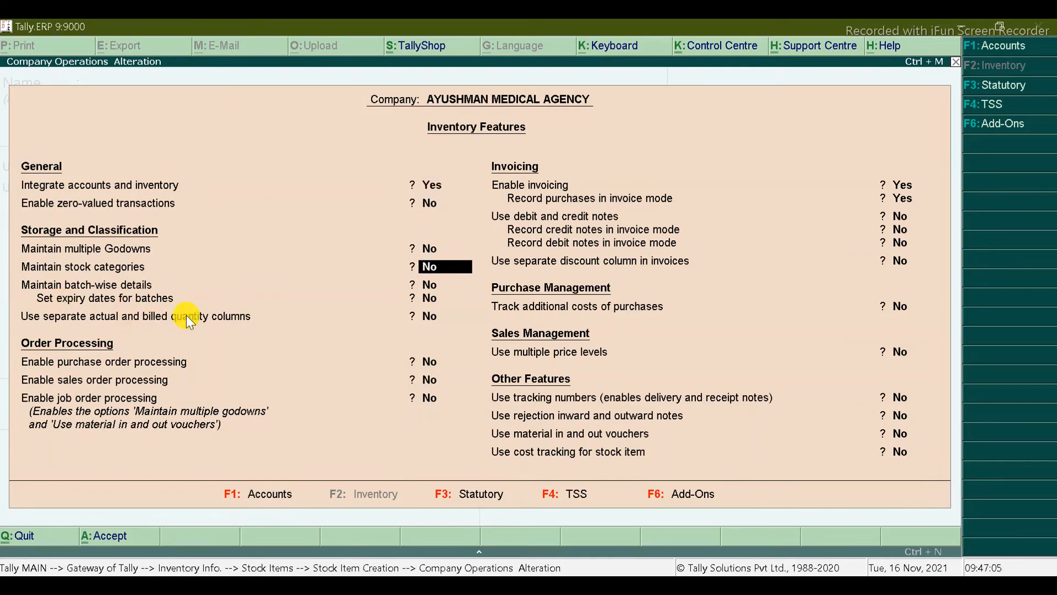
{"action": "key", "text": "Return"}
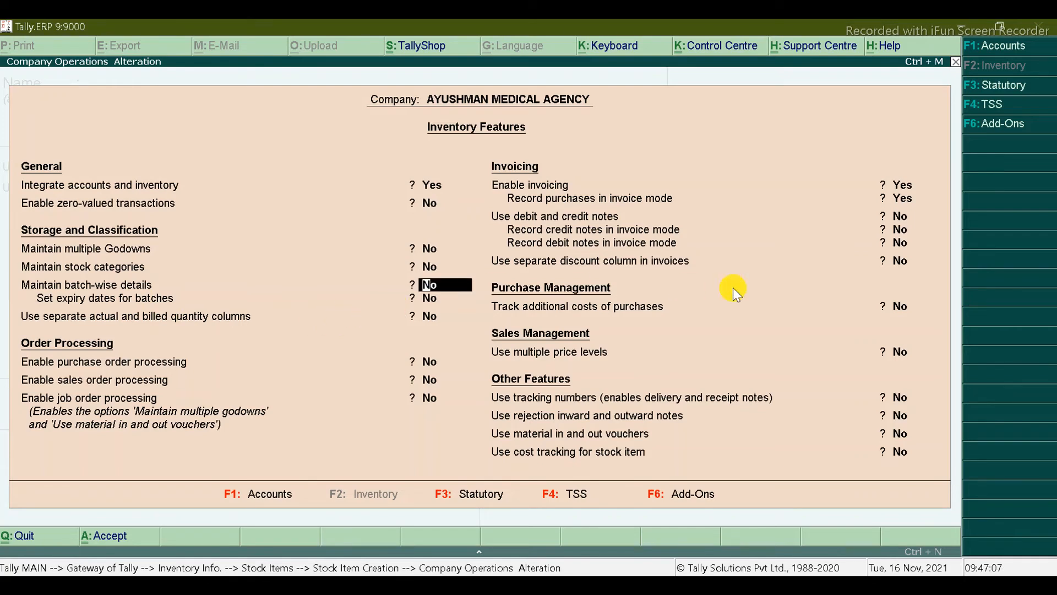
{"action": "key", "text": "y"}
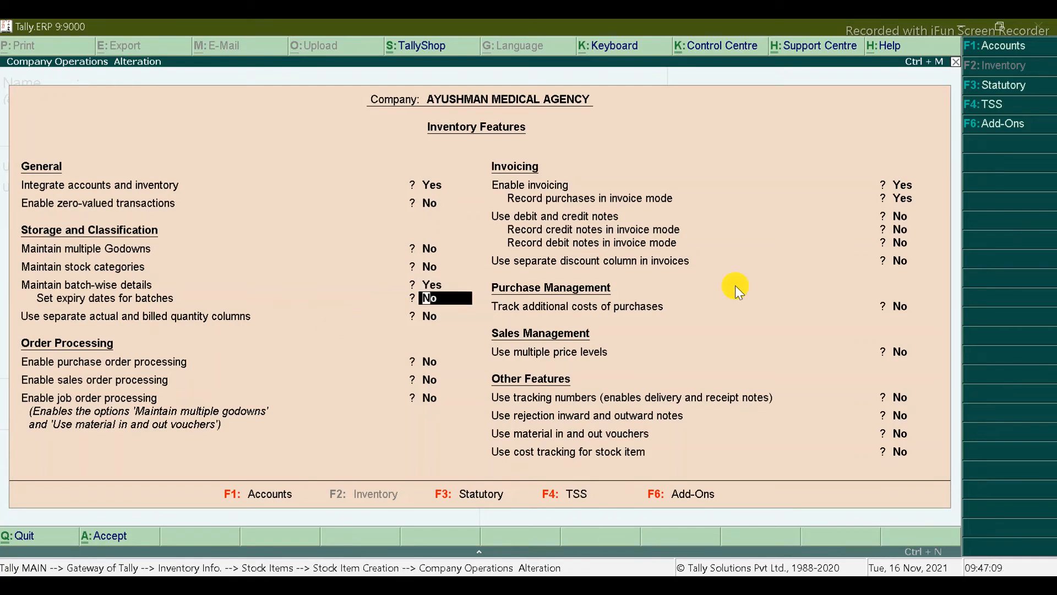
{"action": "key", "text": "y"}
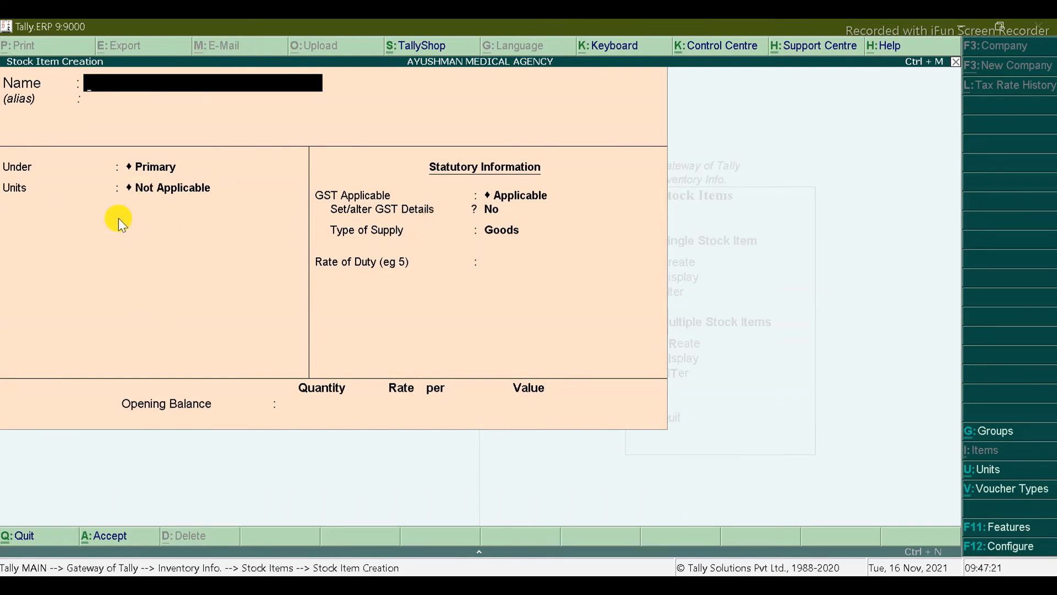
Step: Reopen a blank stock item form and copy SARIDON from cell D4 of the ITEM sheet
{"action": "key", "text": "Escape"}
{"action": "key", "text": "Return"}
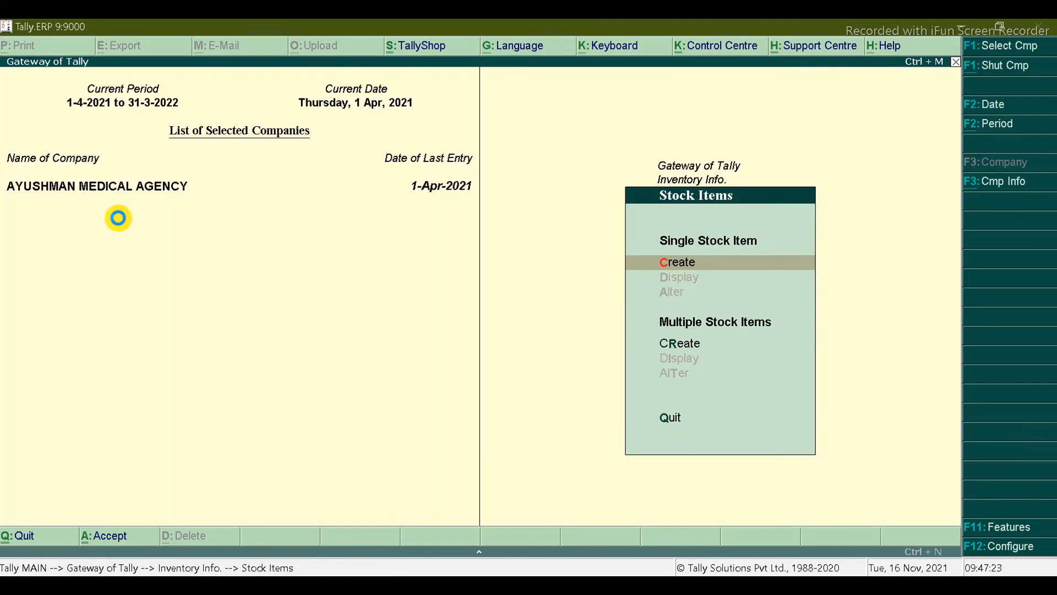
{"action": "key", "text": "Return"}
{"action": "key", "text": "alt+Tab"}
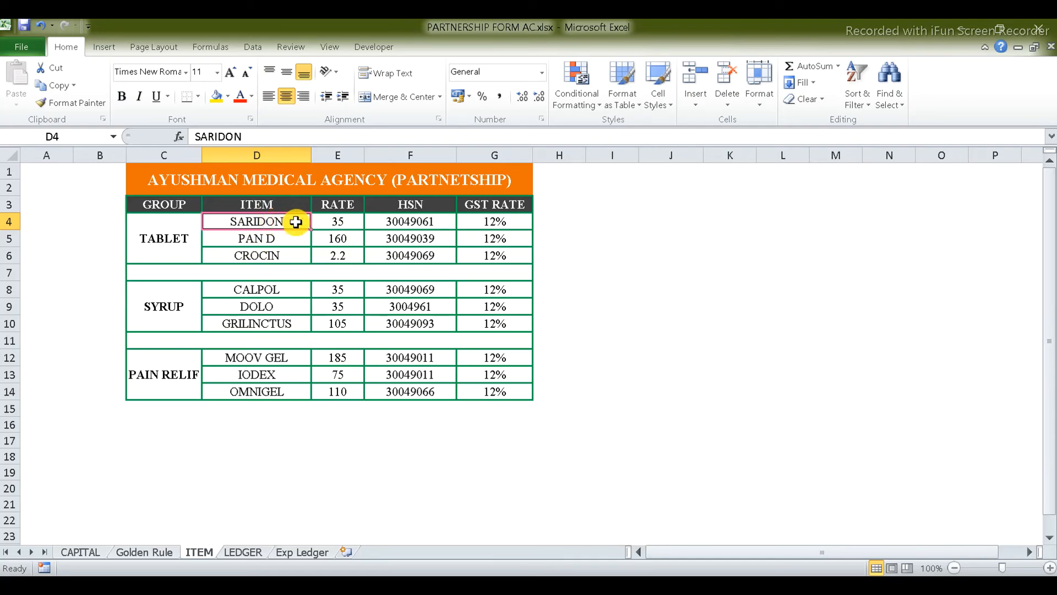
{"action": "double_click", "coordinate": [297, 223]}
{"action": "double_click", "coordinate": [297, 222]}
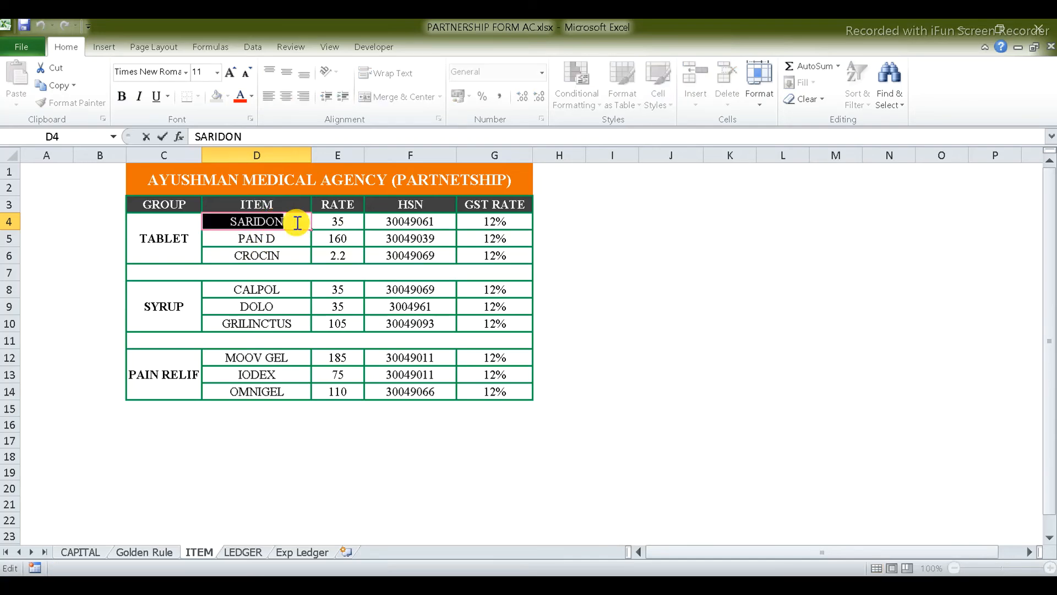
{"action": "key", "text": "ctrl+c"}
{"action": "key", "text": "alt+Tab"}
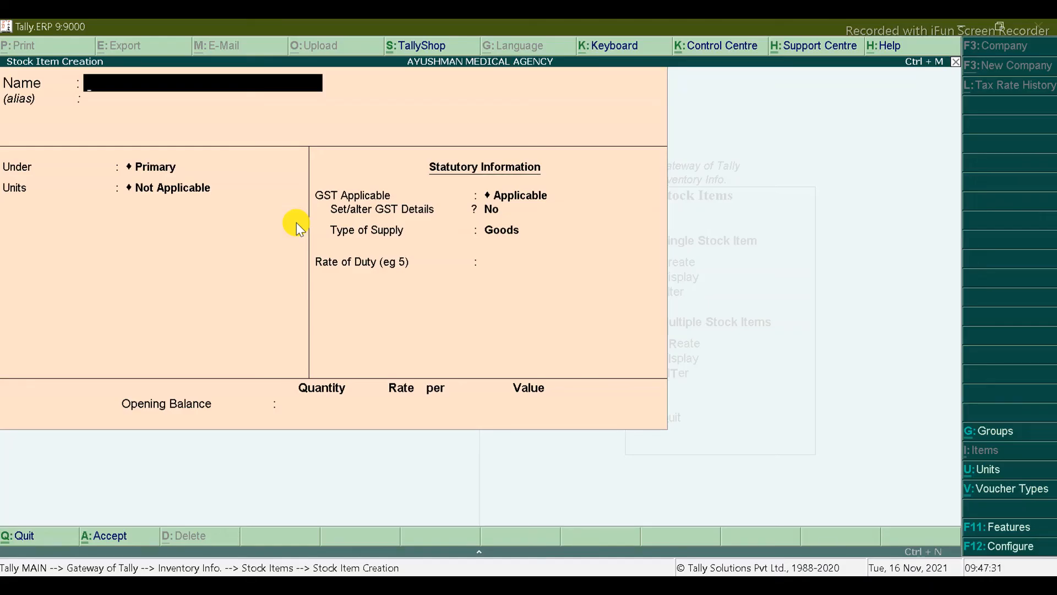
{"action": "key", "text": "alt+Tab"}
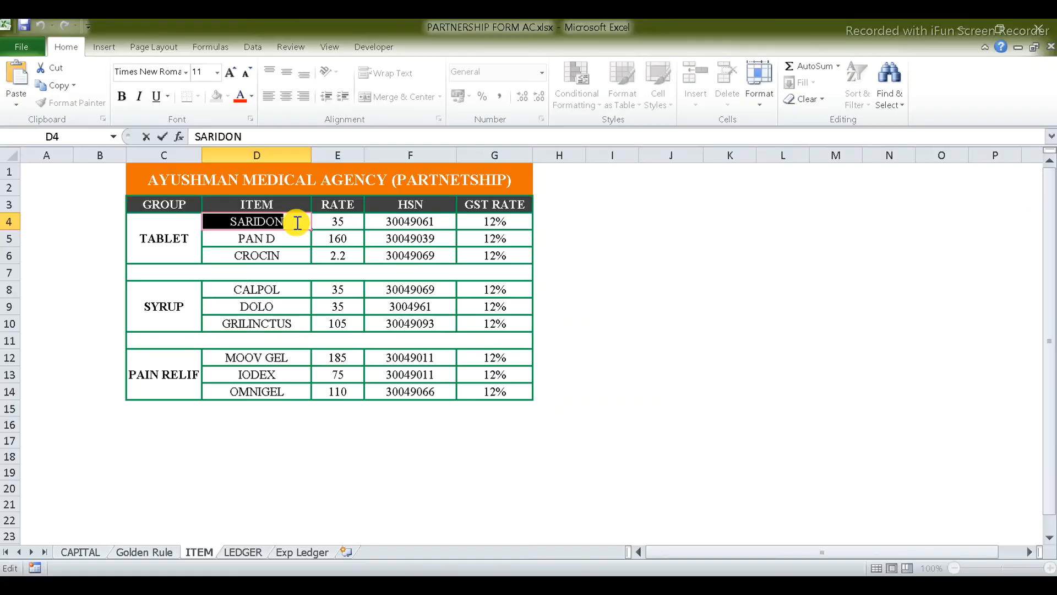
{"action": "key", "text": "alt+Tab"}
Step: Back out of the accidental voucher type form and enter SARIDON as the stock item name
{"action": "key", "text": "alt+v"}
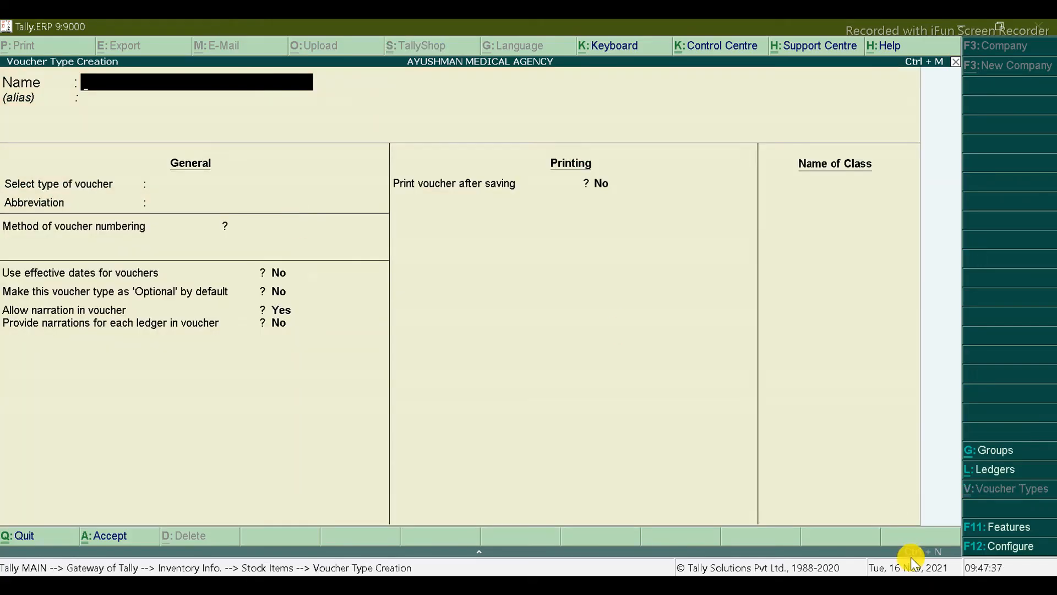
{"action": "key", "text": "Escape"}
{"action": "key", "text": "Return"}
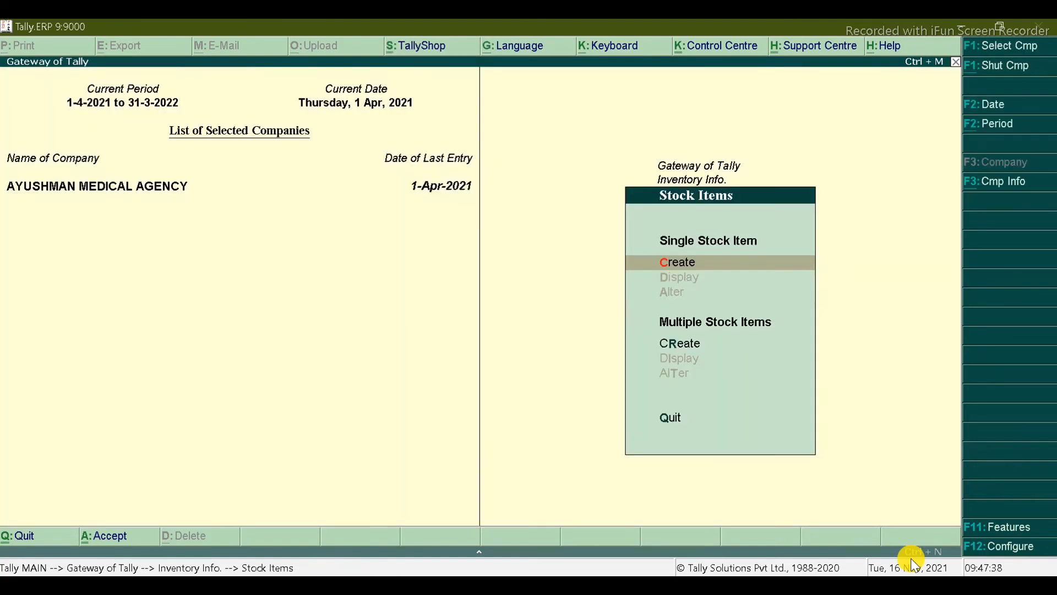
{"action": "key", "text": "Return"}
{"action": "type", "text": "SARIDON"}
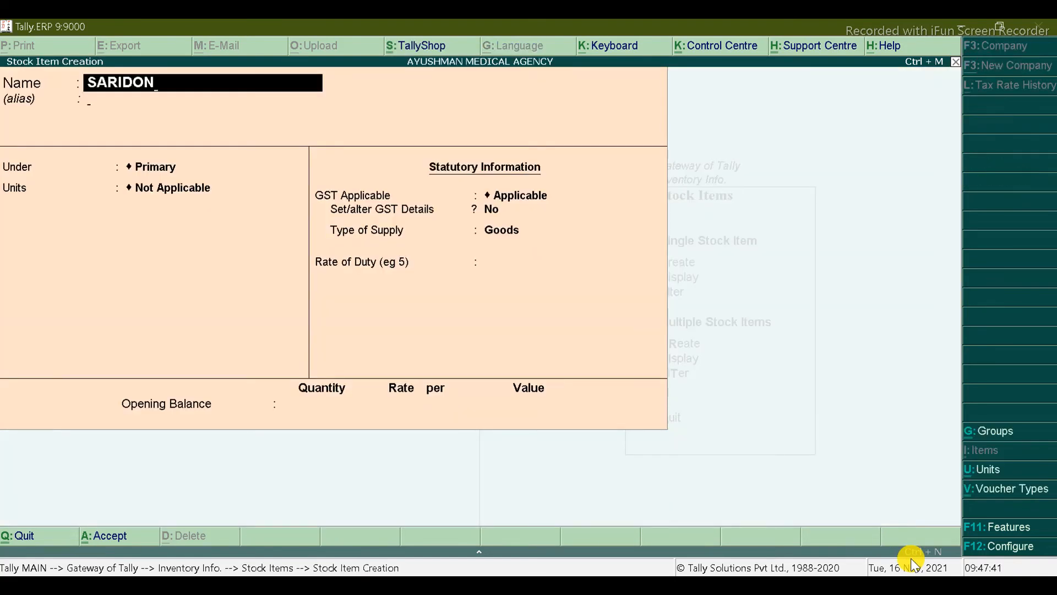
{"action": "key", "text": "Return"}
{"action": "key", "text": "Return"}
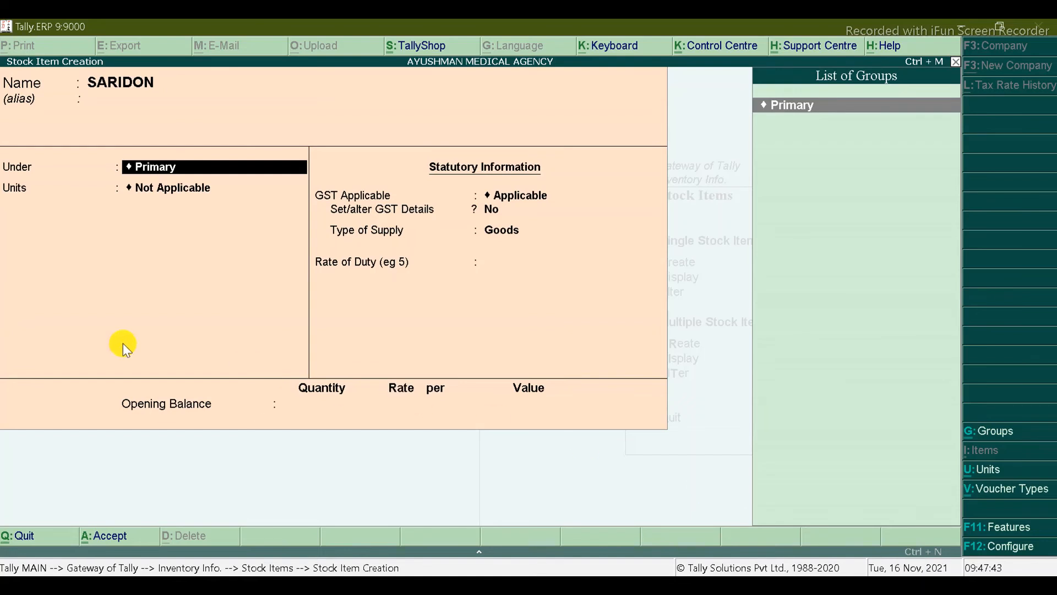
Step: Create stock group TABLETS under Primary and assign SARIDON to it
{"action": "key", "text": "alt+c"}
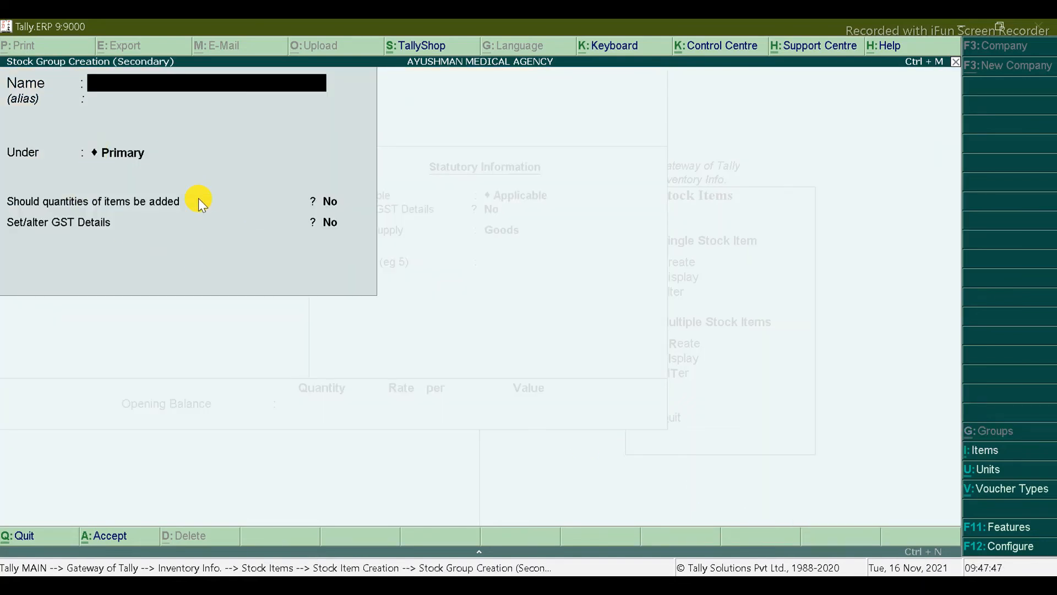
{"action": "type", "text": "TABLETS"}
{"action": "key", "text": "Return"}
{"action": "key", "text": "Return"}
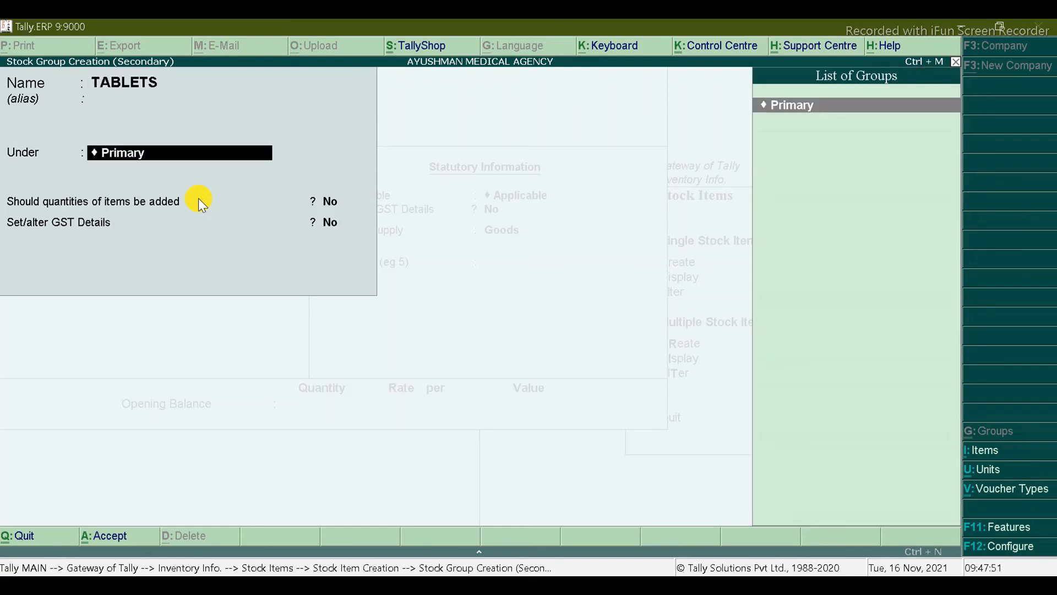
{"action": "key", "text": "ctrl+a"}
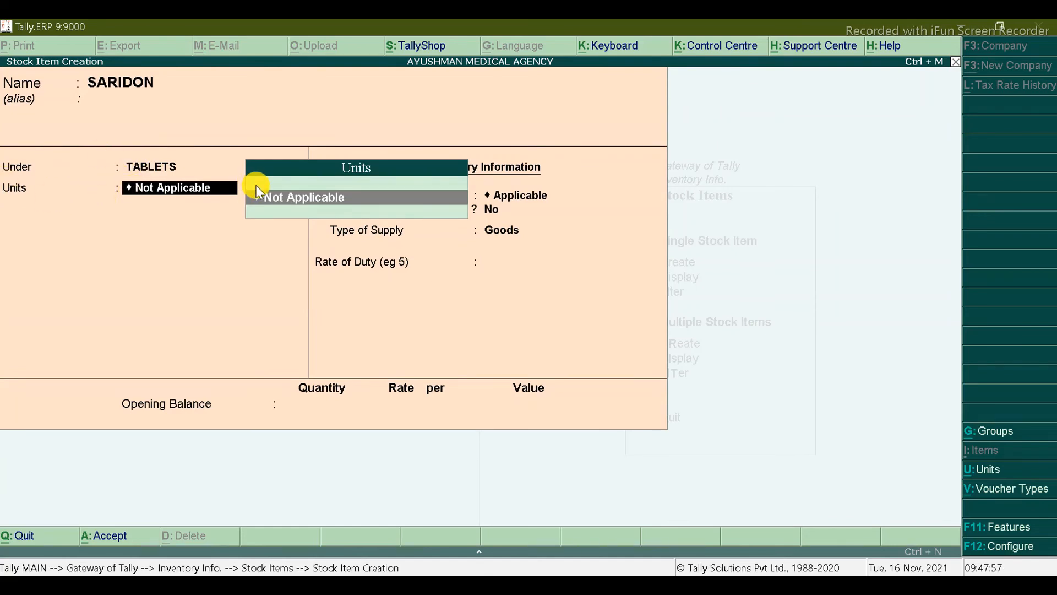
Step: Create the PCS unit with quantity code PCS-PIECES and 0 decimal places
{"action": "key", "text": "alt+c"}
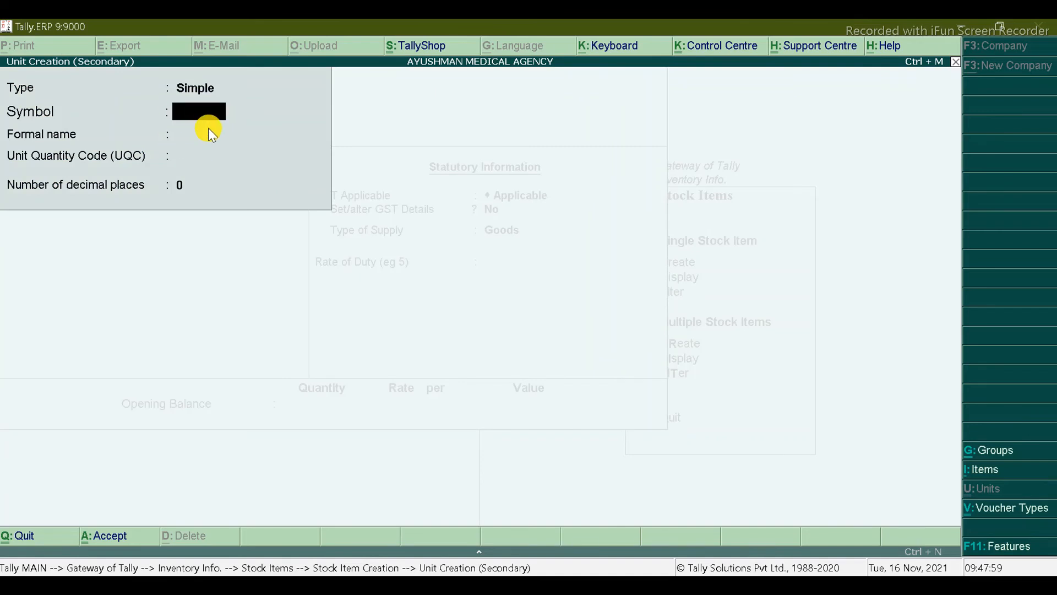
{"action": "type", "text": "PCS"}
{"action": "key", "text": "Return"}
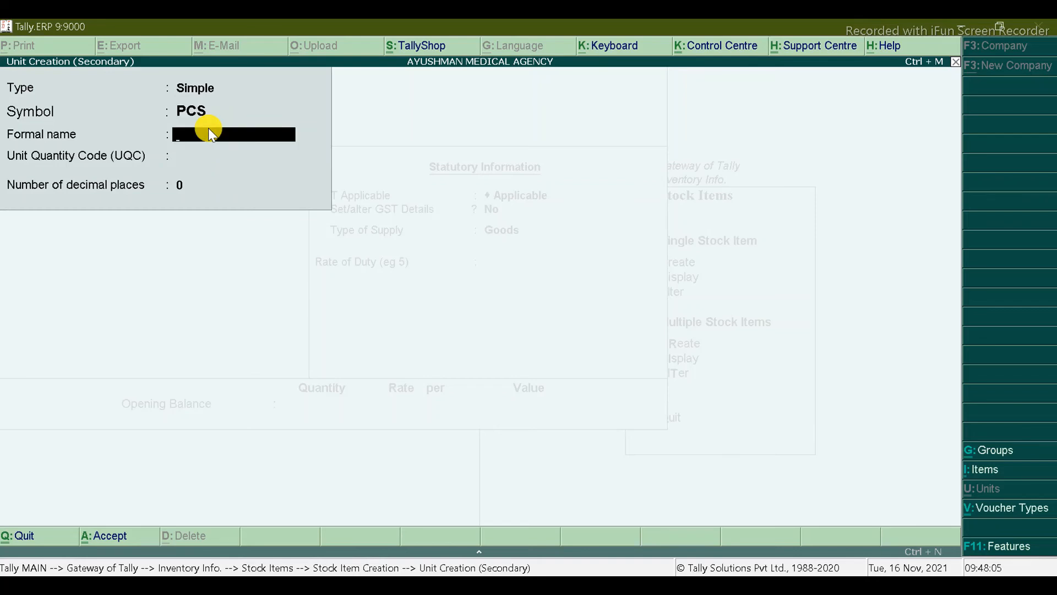
{"action": "key", "text": "Return"}
{"action": "type", "text": "P"}
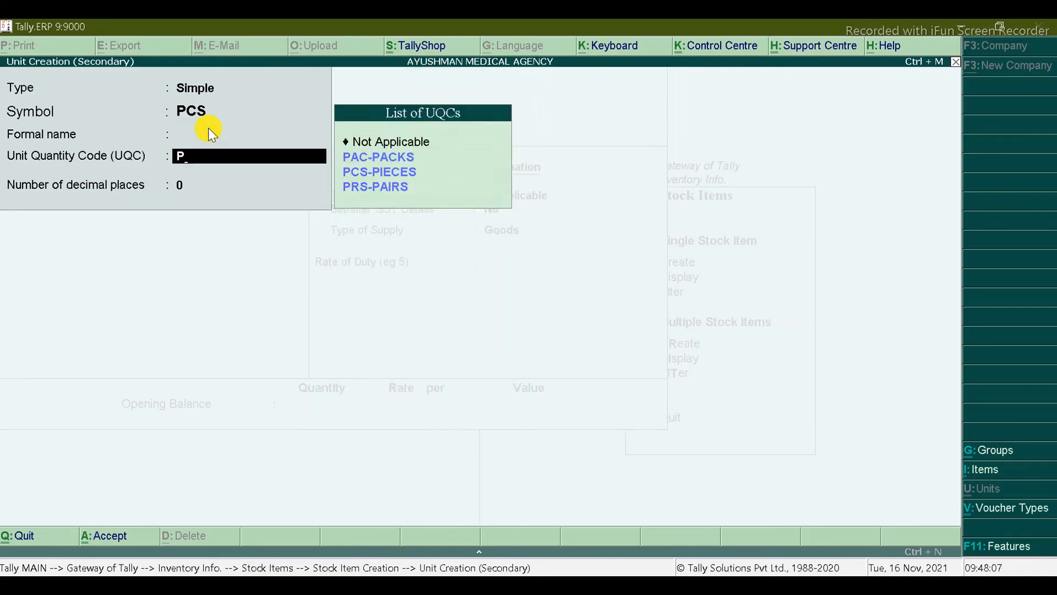
{"action": "key", "text": "Down"}
{"action": "key", "text": "Return"}
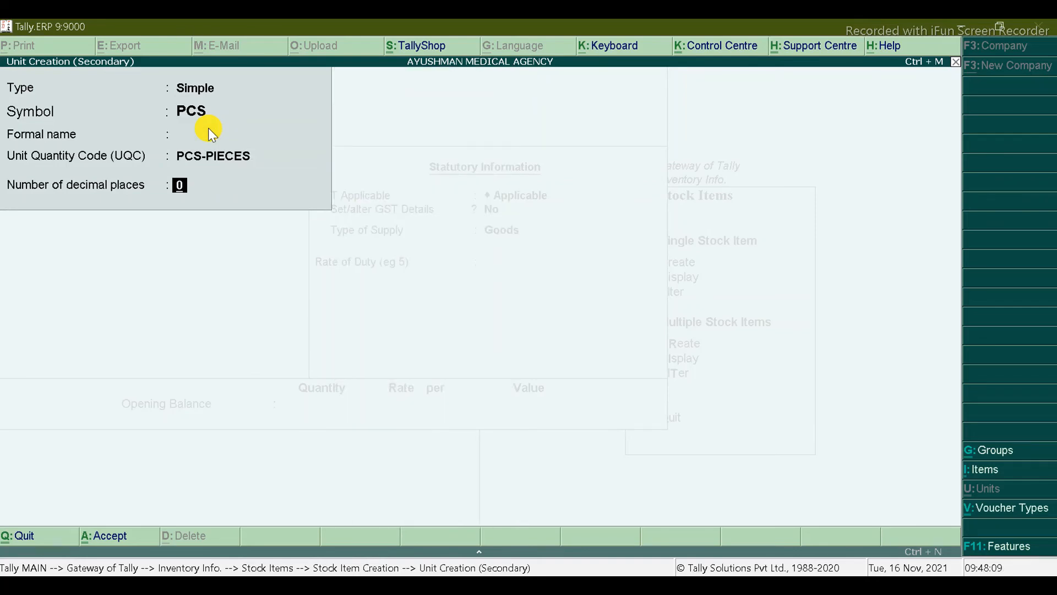
{"action": "key", "text": "Return"}
{"action": "key", "text": "Return"}
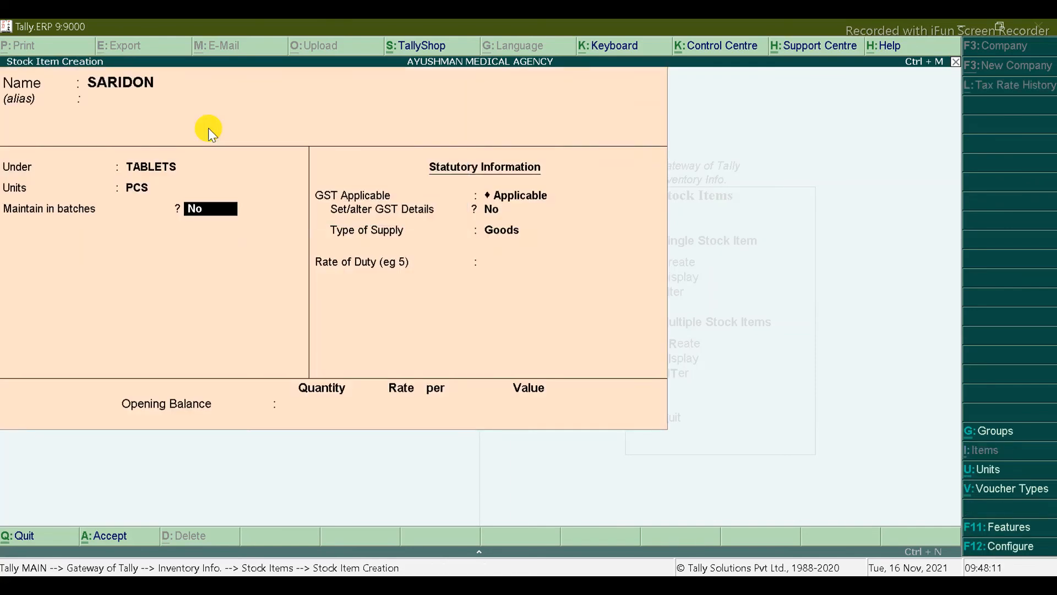
Step: Start a TAB unit named TABLETS with UQC TBS-TABLETS and 0 decimal places
{"action": "key", "text": "BackSpace"}
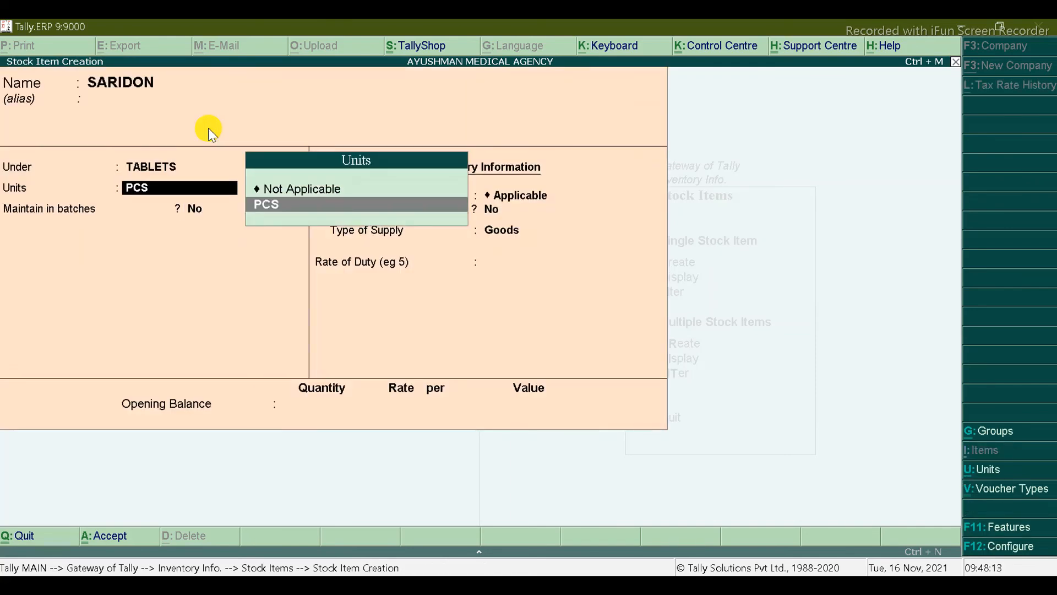
{"action": "key", "text": "alt+c"}
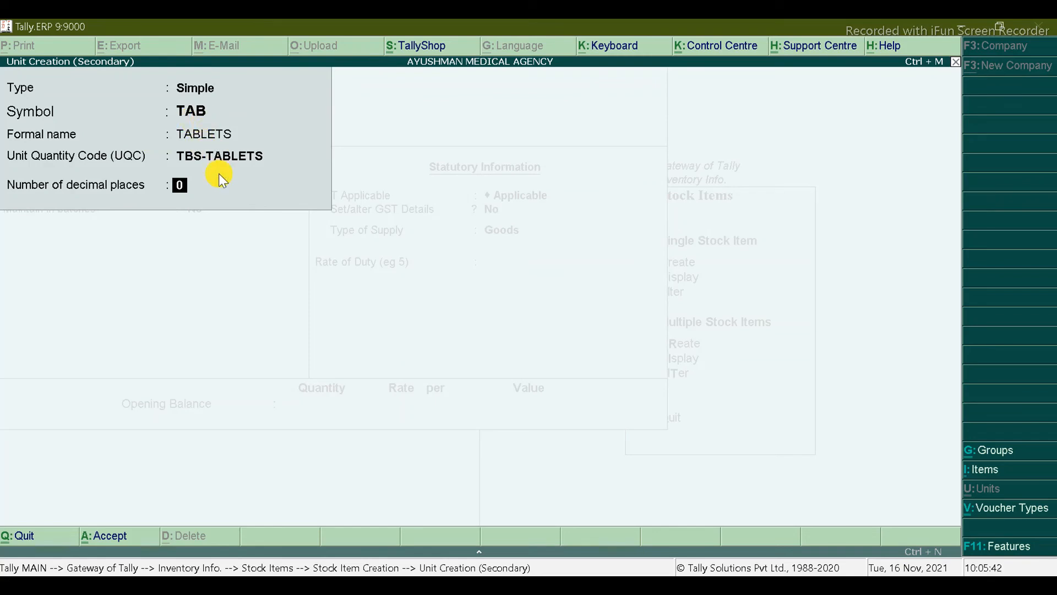
{"action": "key", "text": "Return"}
{"action": "key", "text": "Return"}
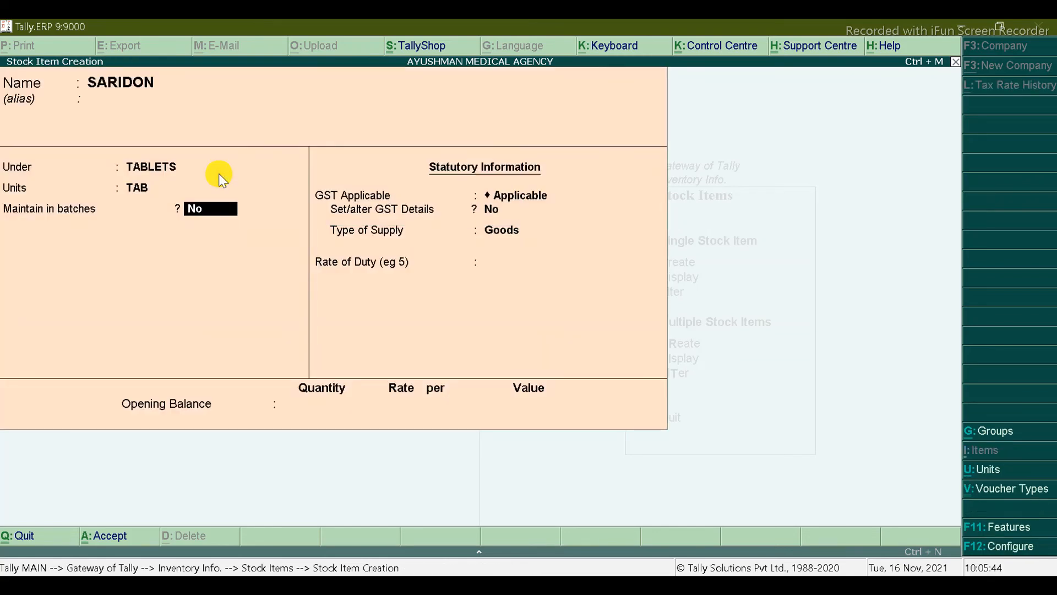
Step: Start a compound unit with PCS as the first unit and conversion factor 10
{"action": "key", "text": "BackSpace"}
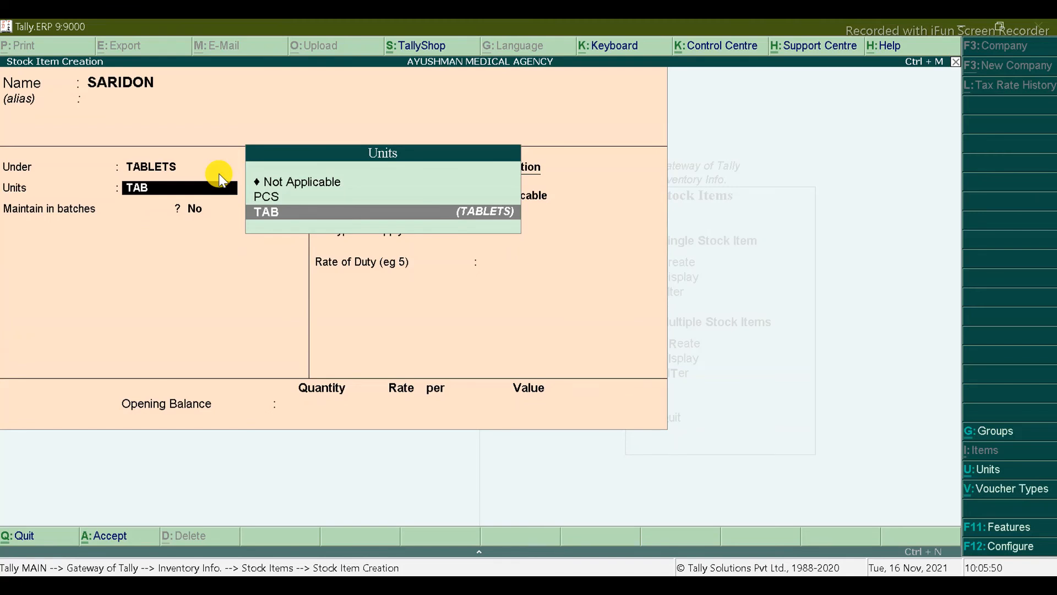
{"action": "key", "text": "alt+c"}
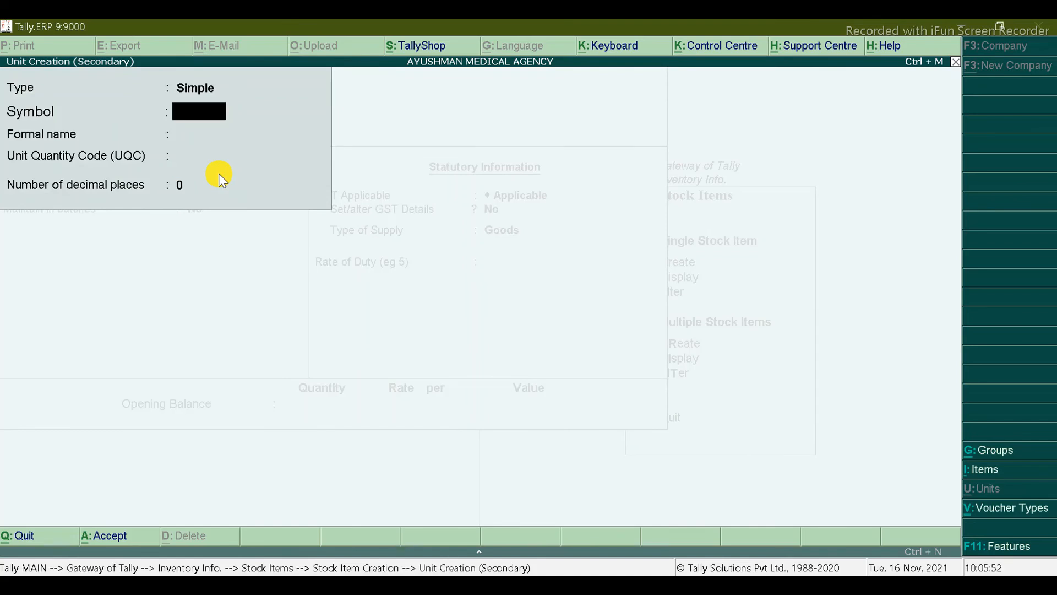
{"action": "key", "text": "BackSpace"}
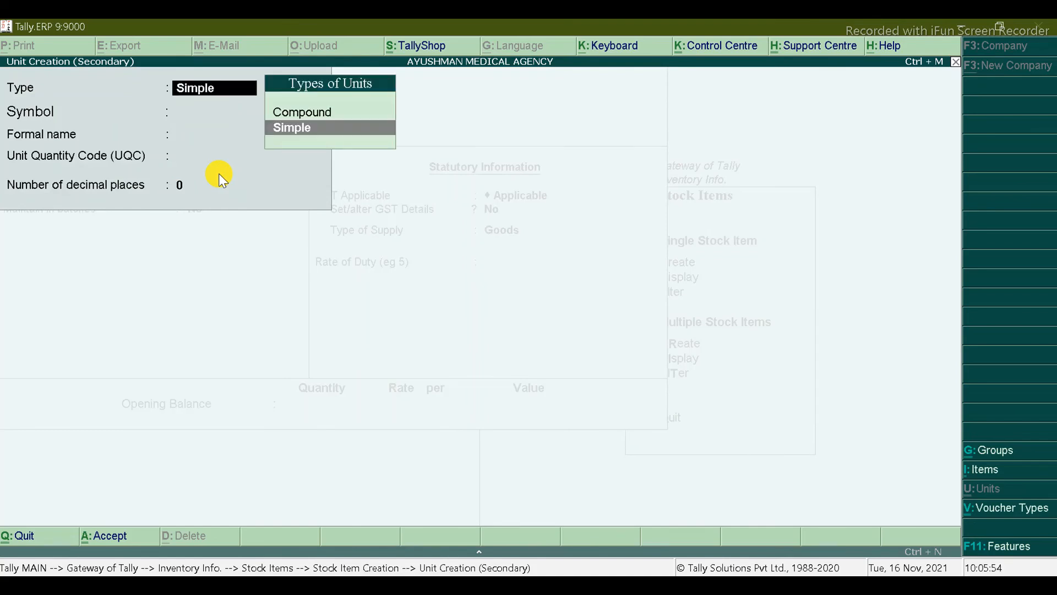
{"action": "key", "text": "Up"}
{"action": "key", "text": "Return"}
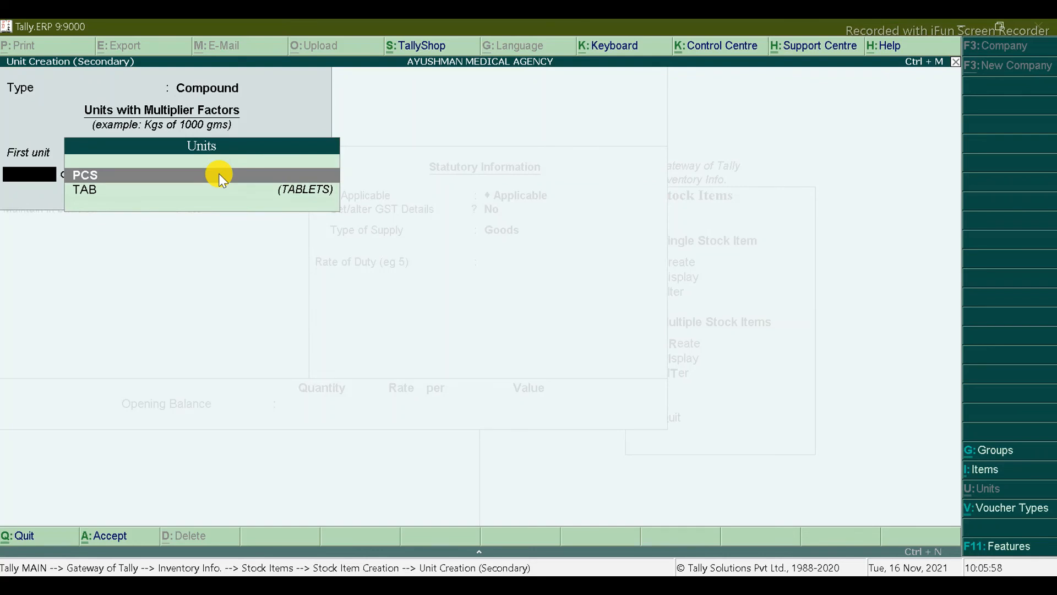
{"action": "key", "text": "Down"}
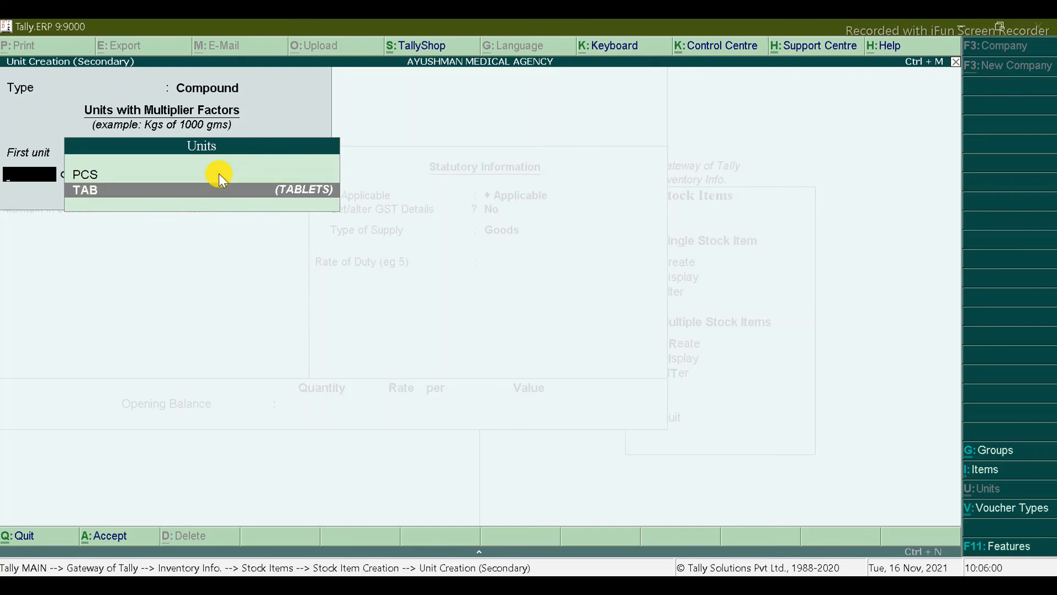
{"action": "key", "text": "Up"}
{"action": "key", "text": "Return"}
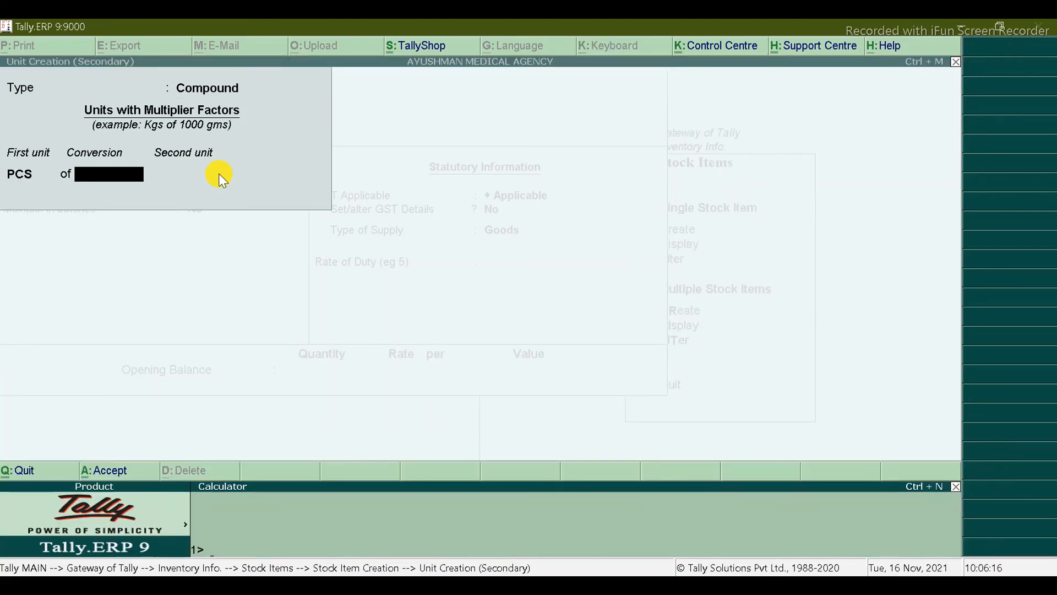
{"action": "left_click", "coordinate": [98, 175]}
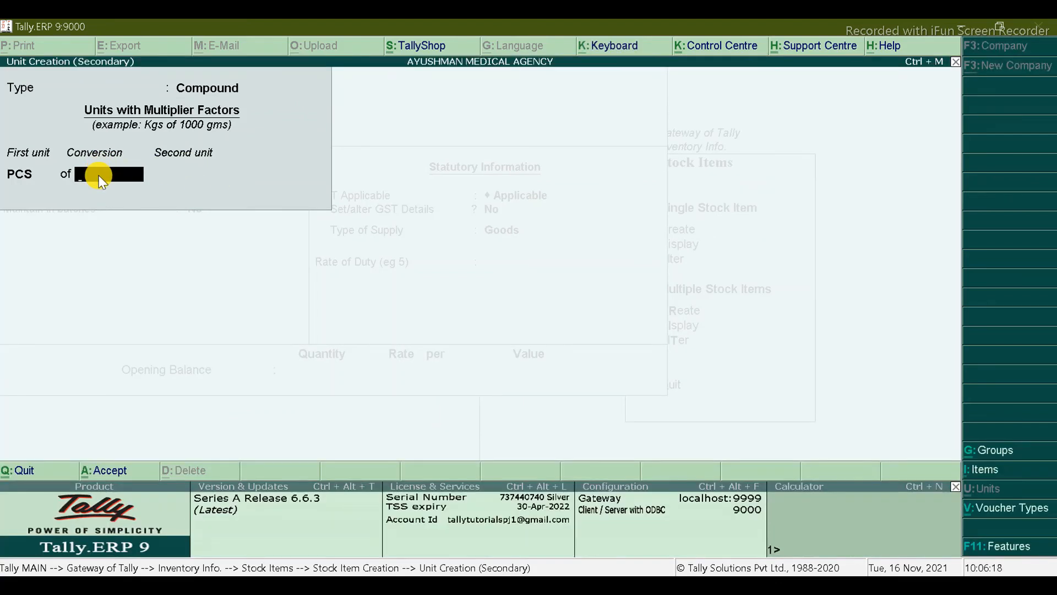
{"action": "type", "text": "10"}
{"action": "key", "text": "Return"}
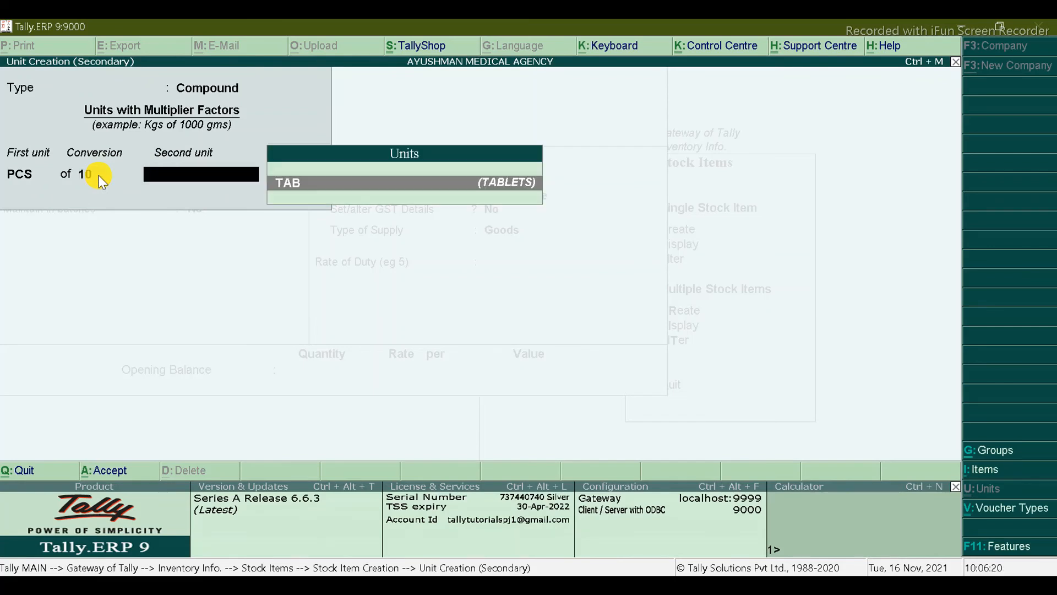
Step: Create second unit UNT (UNITS, UQC UNT-UNITS) and save the PCS of 10 UNT unit
{"action": "key", "text": "alt+c"}
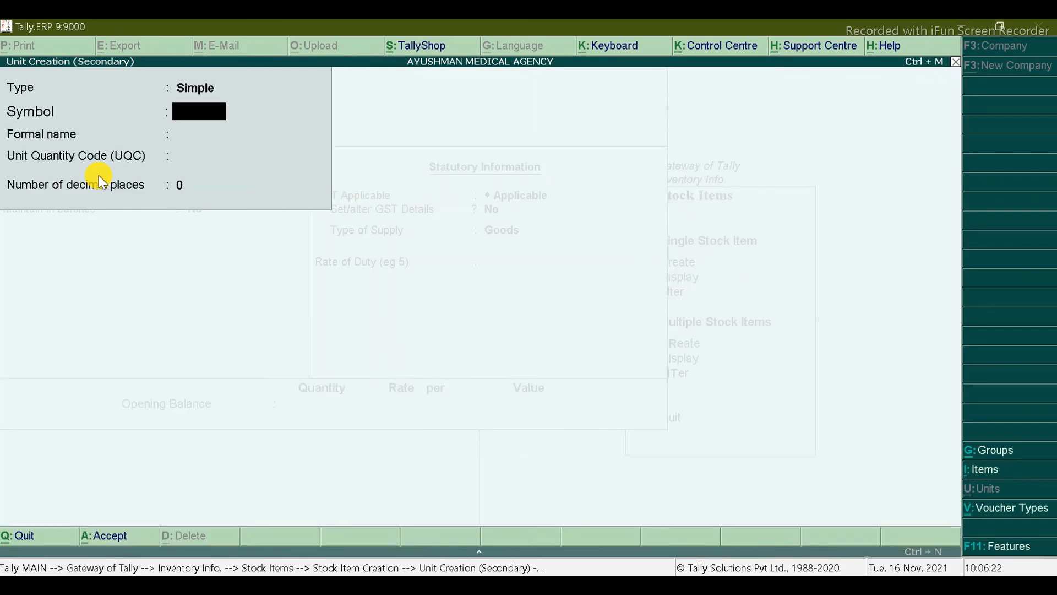
{"action": "type", "text": "UNIT"}
{"action": "key", "text": "BackSpace"}
{"action": "key", "text": "BackSpace"}
{"action": "type", "text": "T"}
{"action": "key", "text": "Return"}
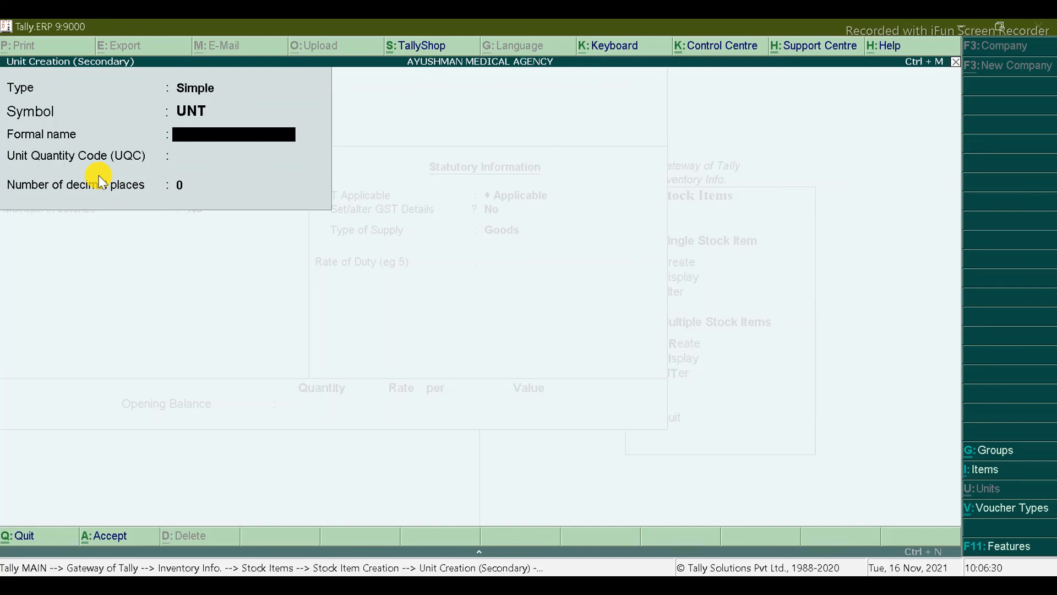
{"action": "type", "text": "UNITS"}
{"action": "key", "text": "Return"}
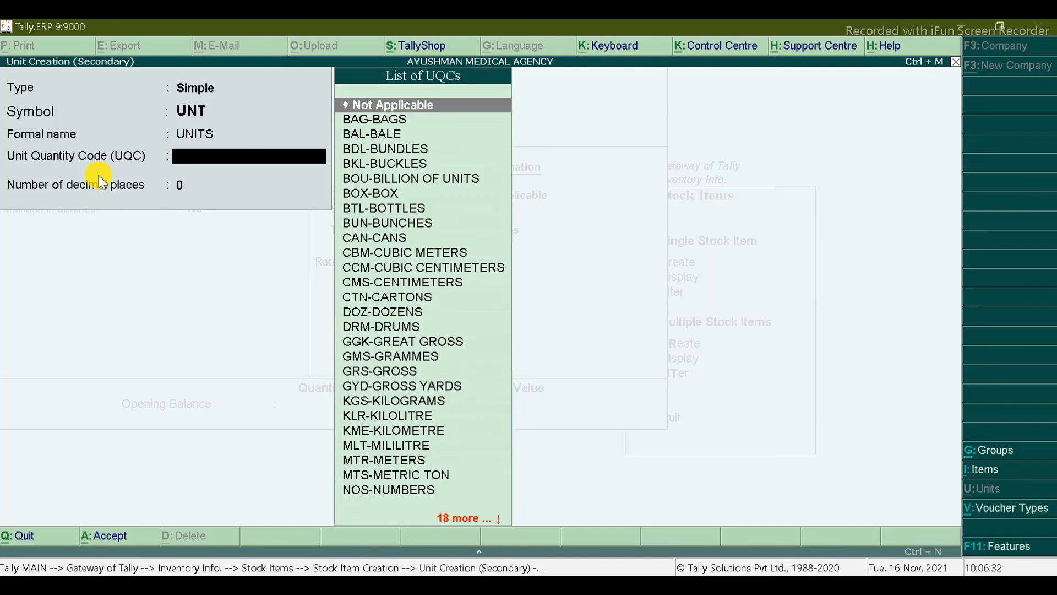
{"action": "type", "text": "UNI"}
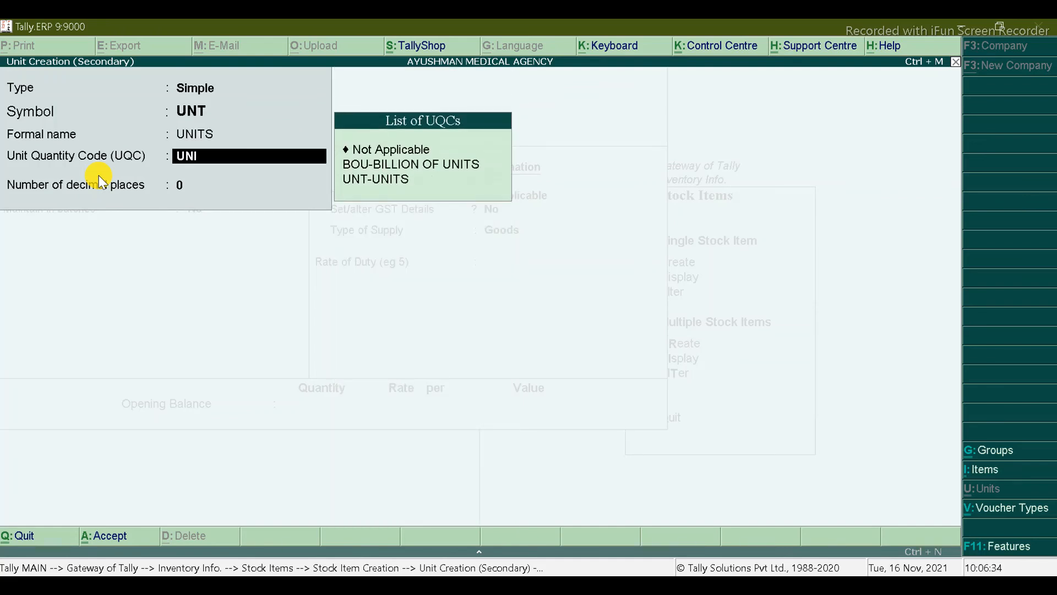
{"action": "key", "text": "Down"}
{"action": "key", "text": "Down"}
{"action": "key", "text": "Down"}
{"action": "key", "text": "Return"}
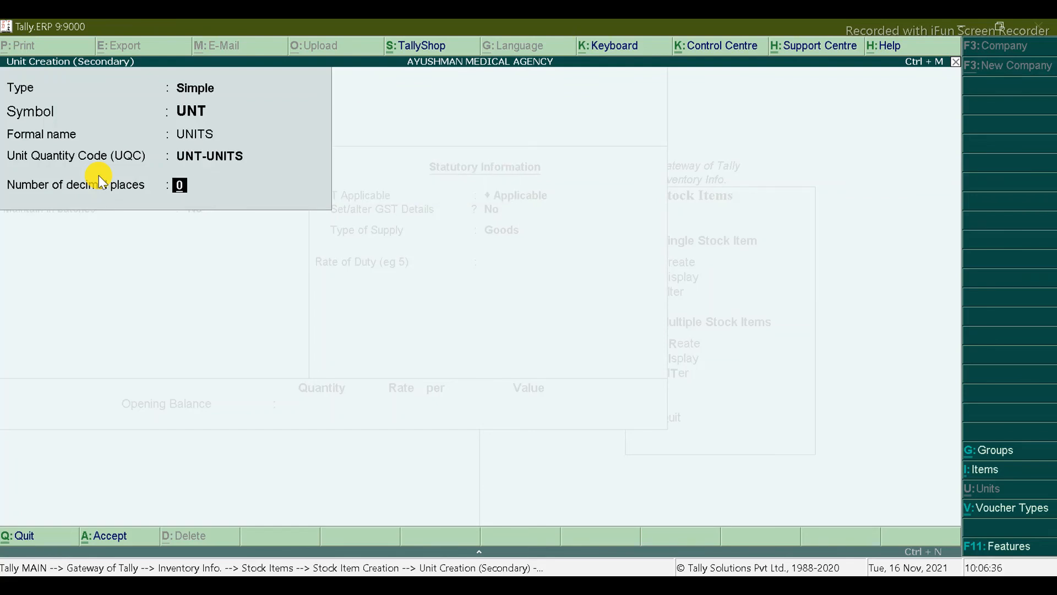
{"action": "key", "text": "ctrl+a"}
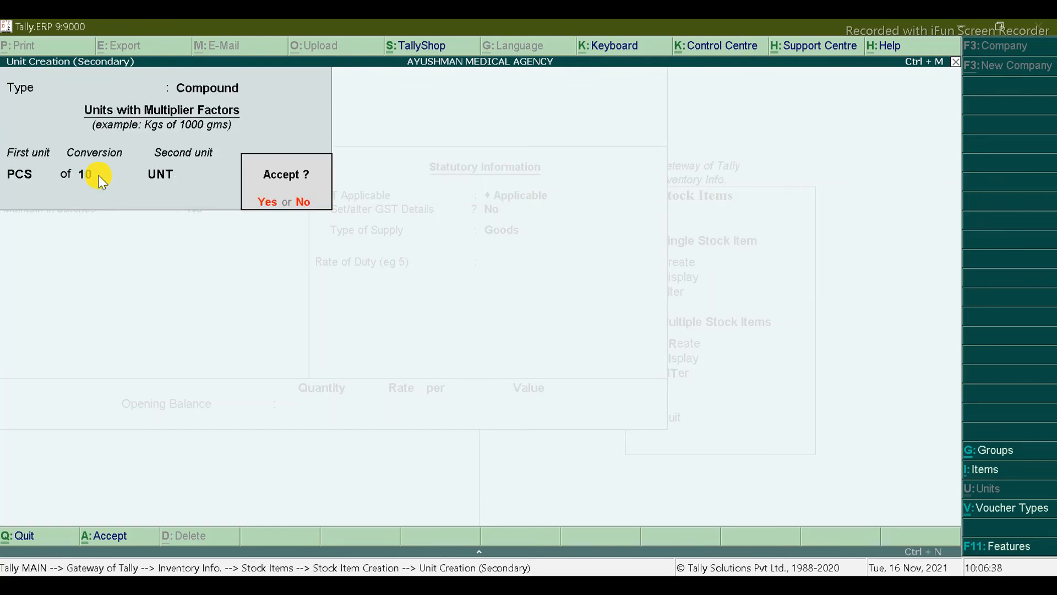
{"action": "key", "text": "ctrl+a"}
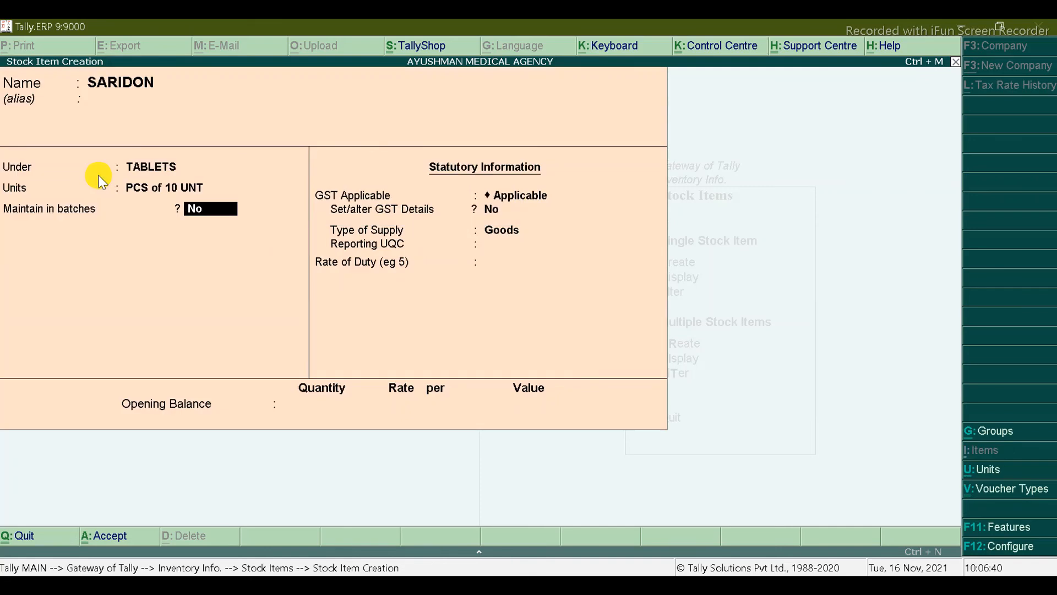
Step: Alter the PCS of 10 UNT unit, making UNT the first unit and PCS the second
{"action": "left_click", "coordinate": [148, 187]}
{"action": "key", "text": "Return"}
{"action": "left_click", "coordinate": [147, 187]}
{"action": "key", "text": "ctrl+Return"}
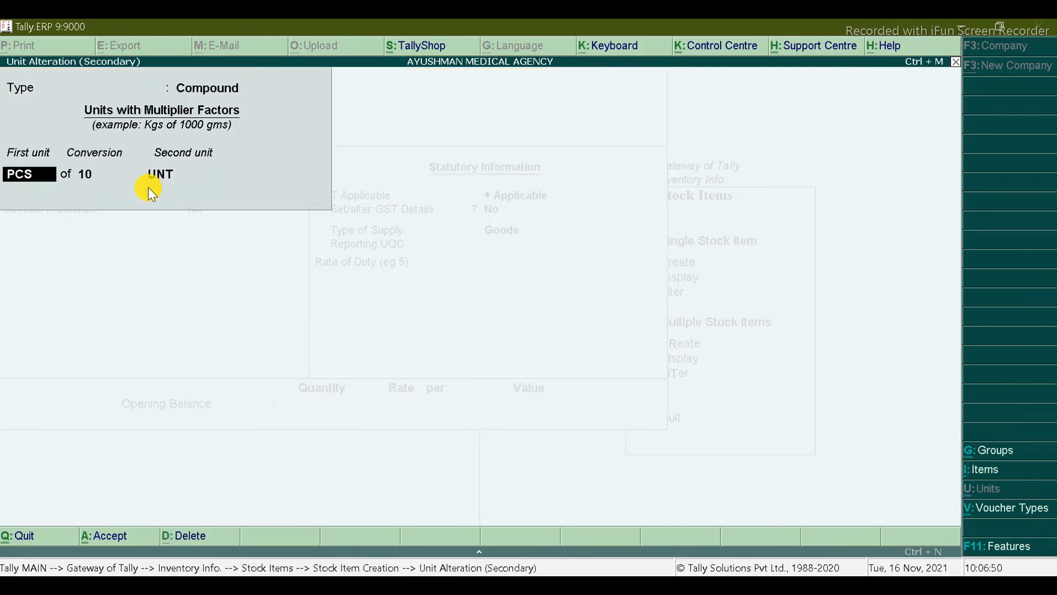
{"action": "type", "text": "UN"}
{"action": "key", "text": "Return"}
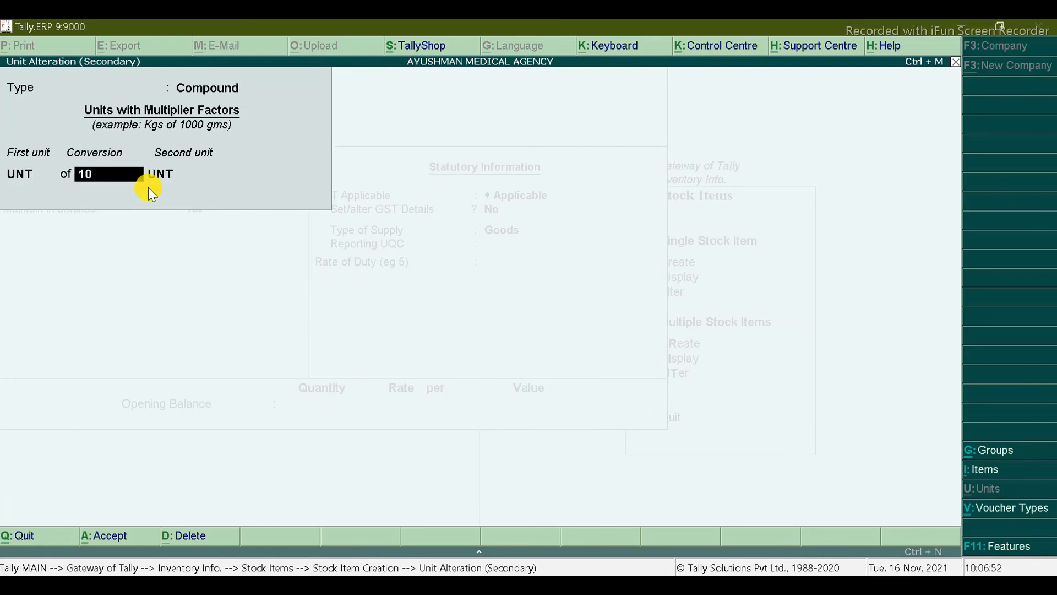
{"action": "key", "text": "Return"}
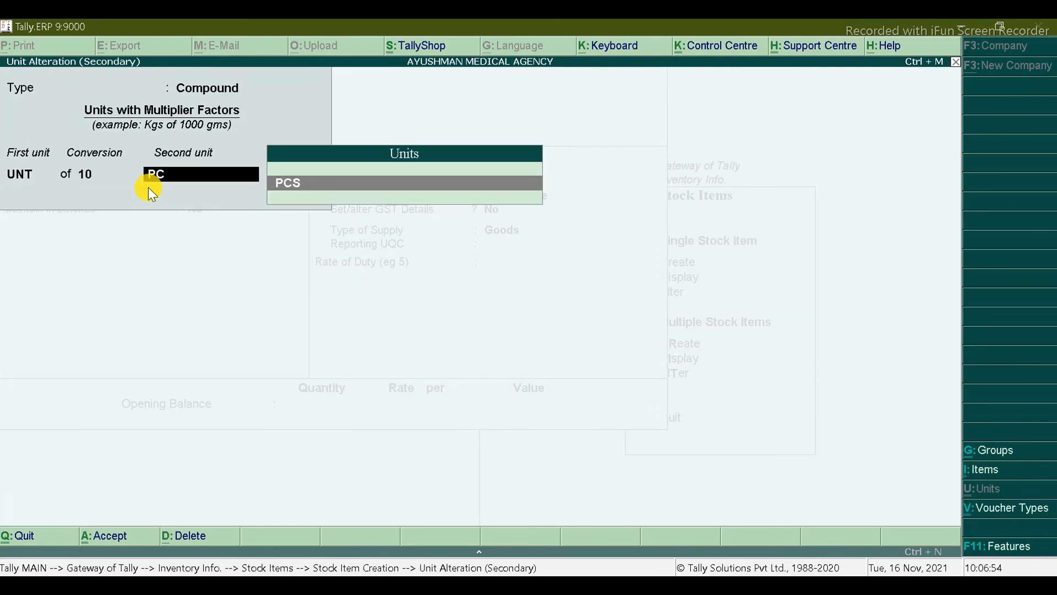
{"action": "key", "text": "Return"}
{"action": "key", "text": "Return"}
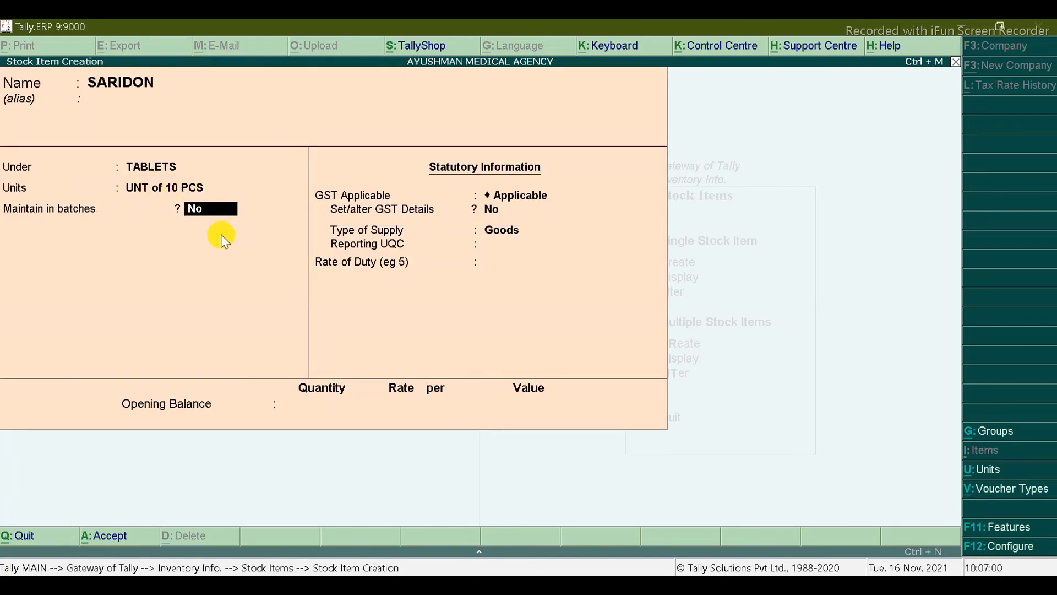
Step: Enable batches and expiry dates for SARIDON and turn on its GST details
{"action": "key", "text": "y"}
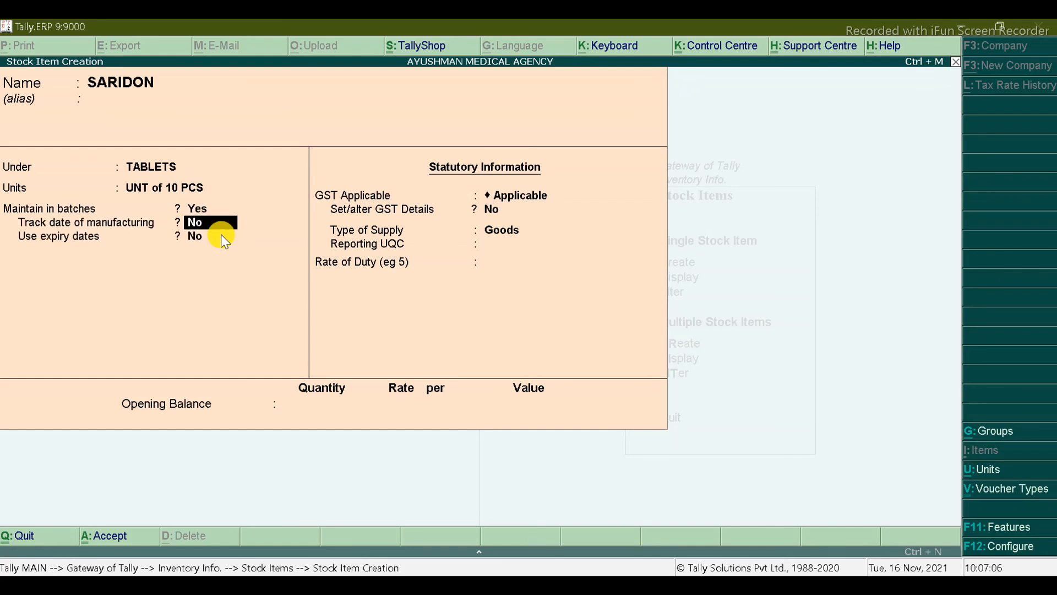
{"action": "key", "text": "Return"}
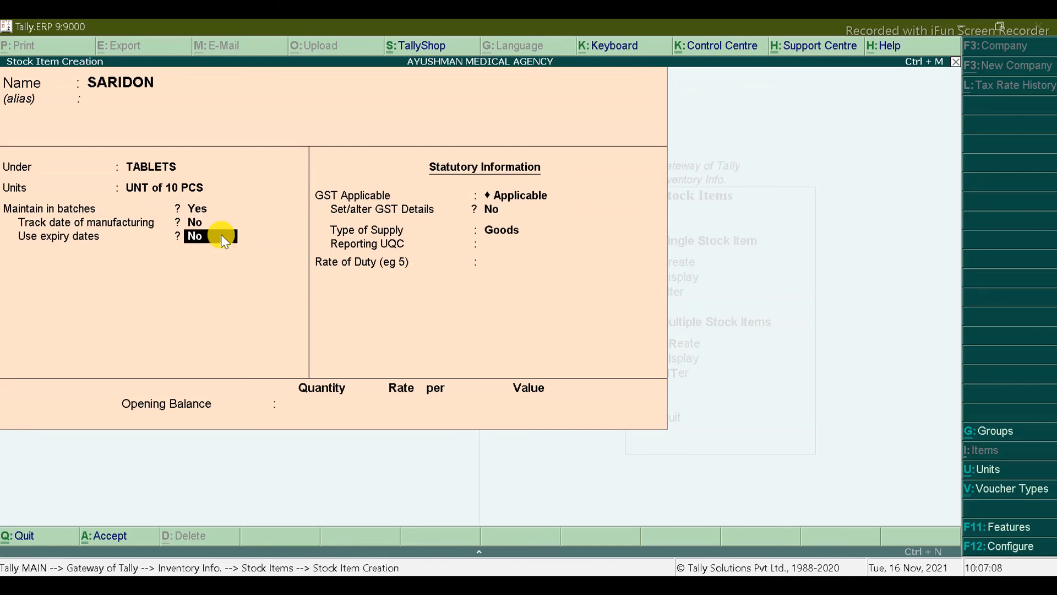
{"action": "key", "text": "y"}
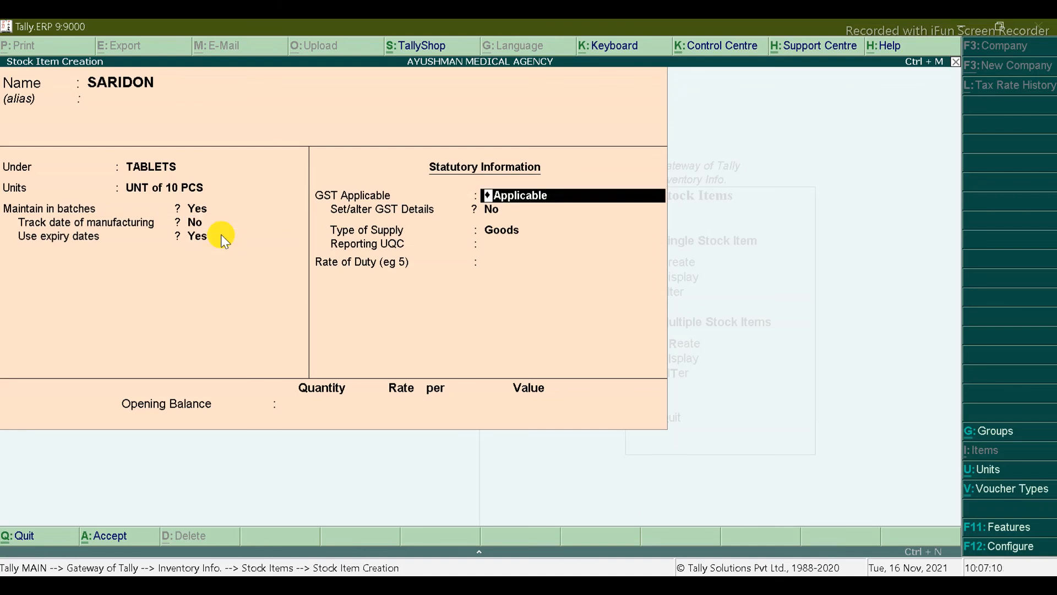
{"action": "key", "text": "Return"}
{"action": "key", "text": "y"}
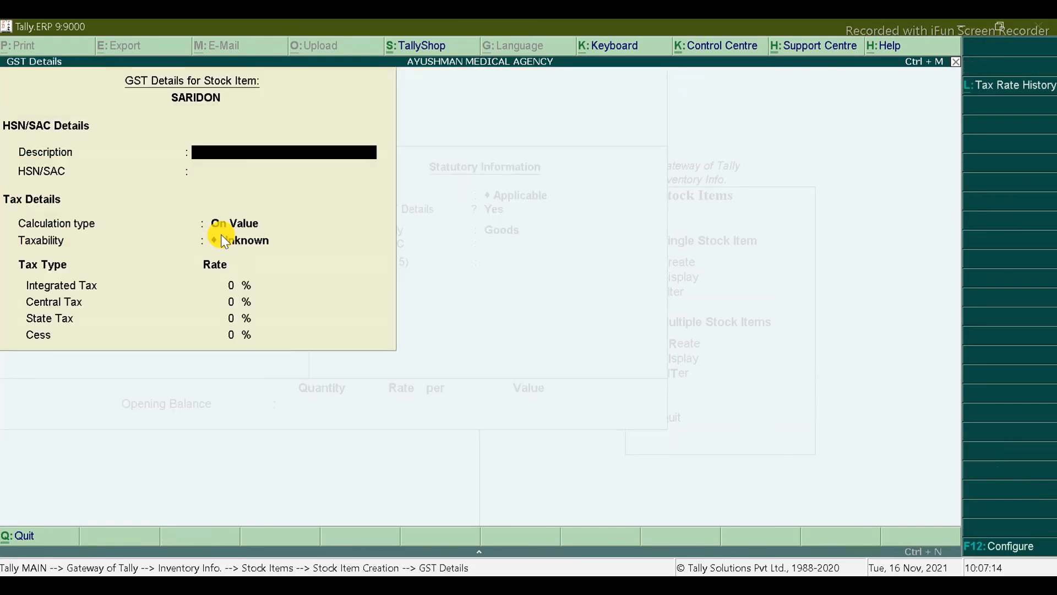
{"action": "key", "text": "Escape"}
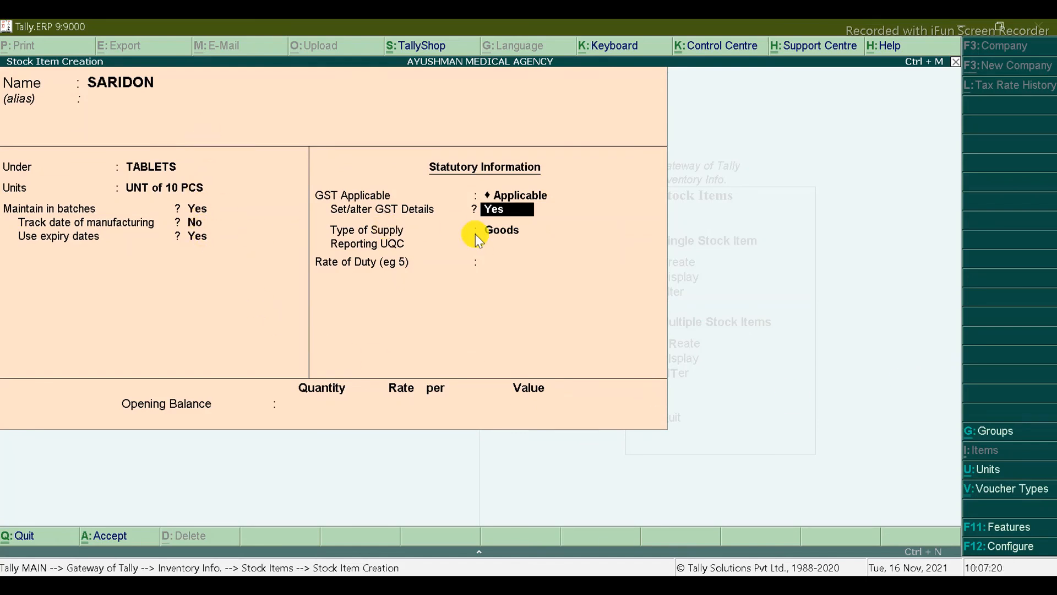
{"action": "key", "text": "Return"}
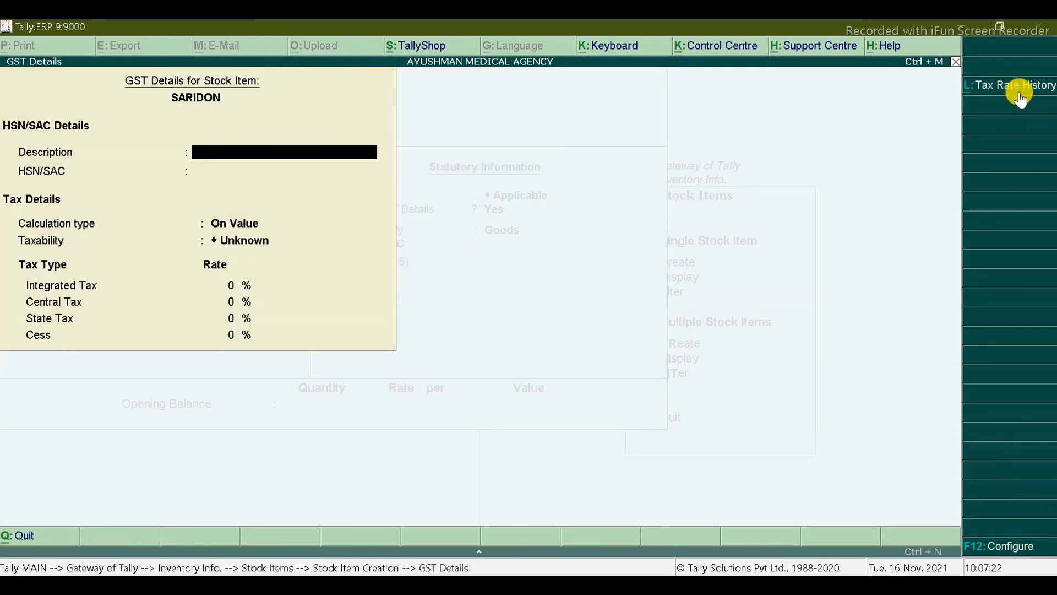
Step: Start the tax rate history from 1-Apr-2021 with description MEDICINE
{"action": "left_click", "coordinate": [1016, 89]}
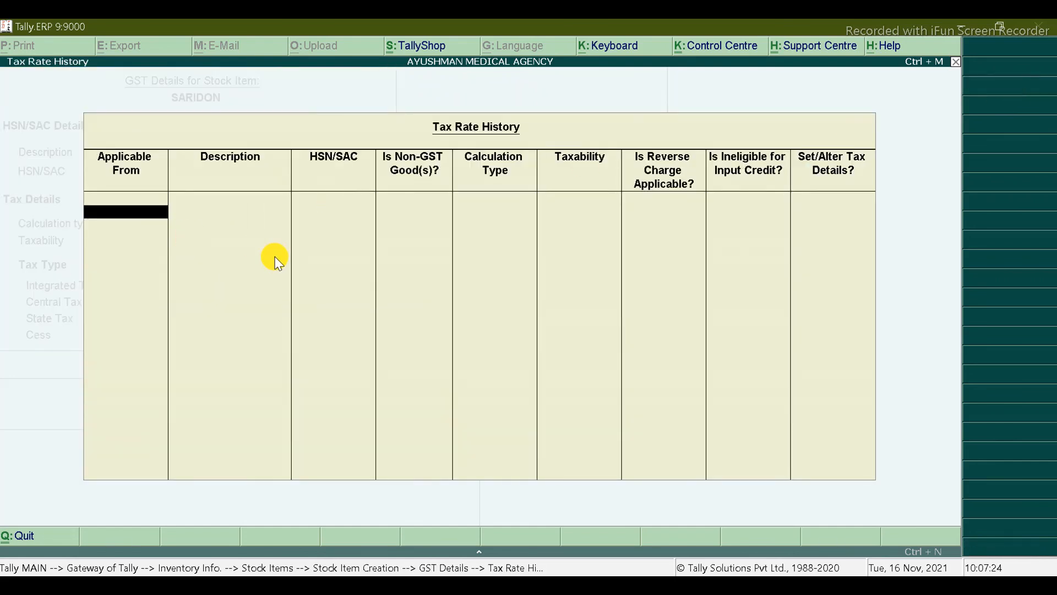
{"action": "type", "text": "1-Apr-2021"}
{"action": "key", "text": "Return"}
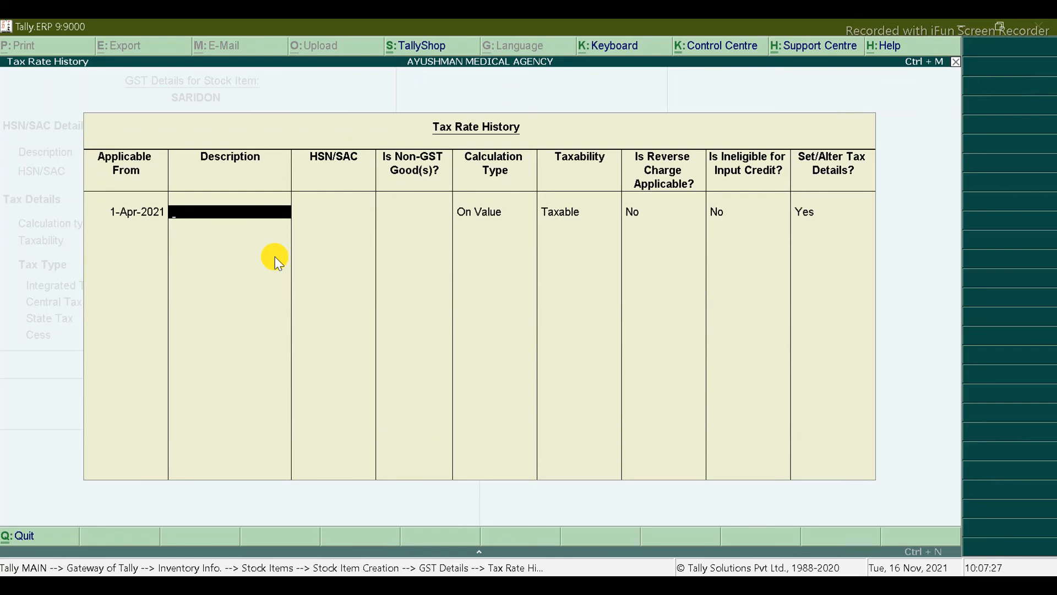
{"action": "type", "text": "MEDICINE"}
{"action": "key", "text": "Return"}
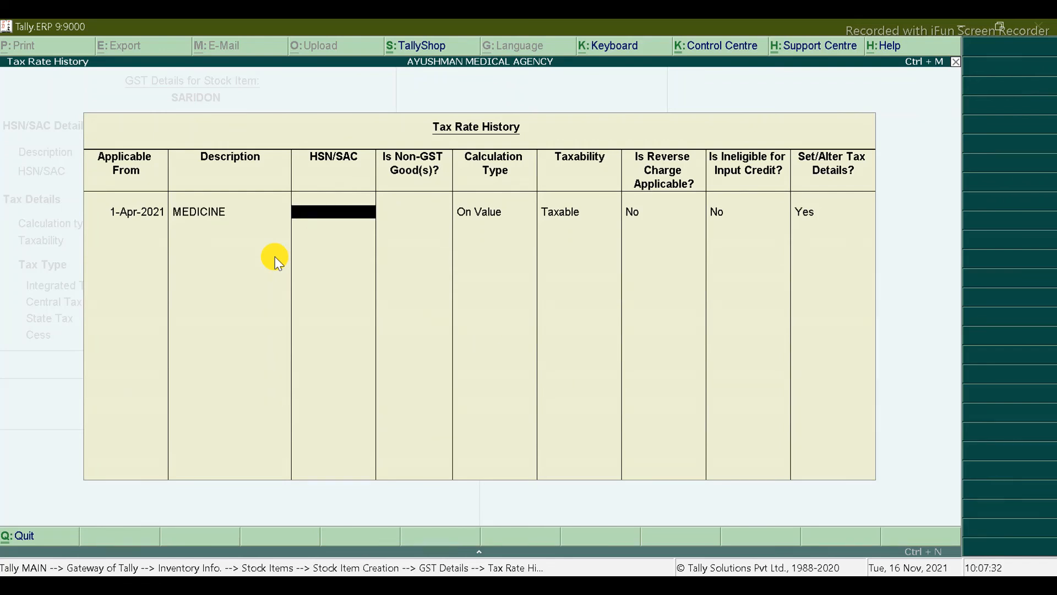
Step: Copy SARIDON's HSN code 30049061 from cell F4 of the Excel item sheet
{"action": "key", "text": "alt+Tab"}
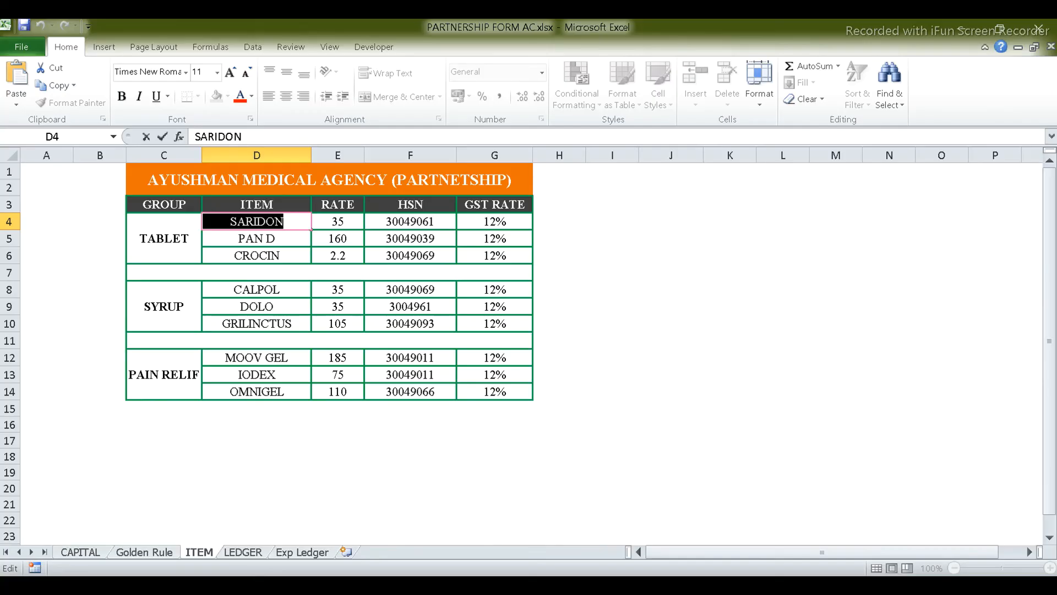
{"action": "left_click", "coordinate": [410, 256]}
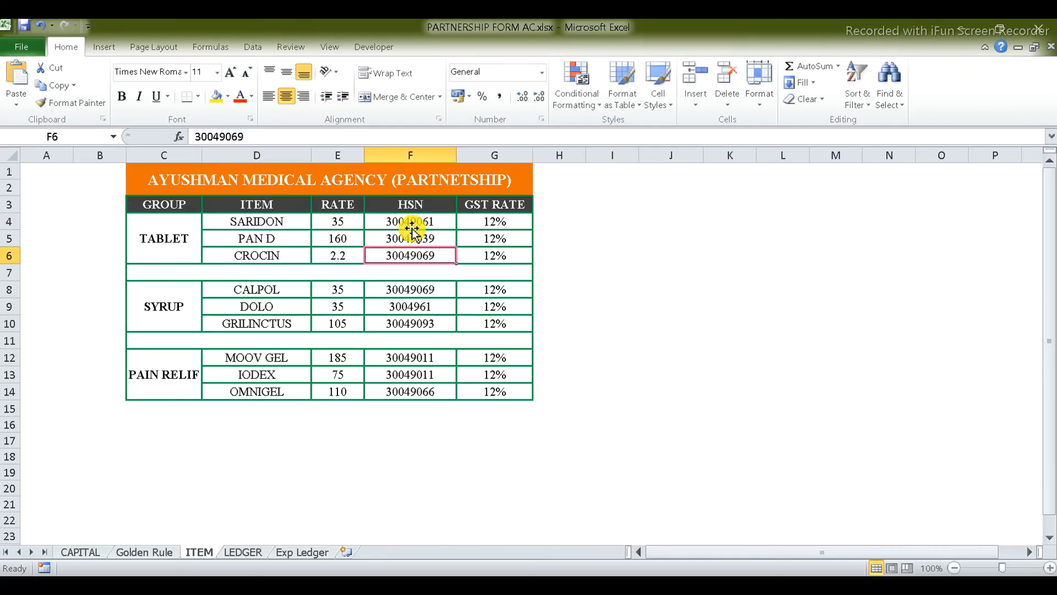
{"action": "left_click", "coordinate": [412, 220]}
{"action": "double_click", "coordinate": [412, 220]}
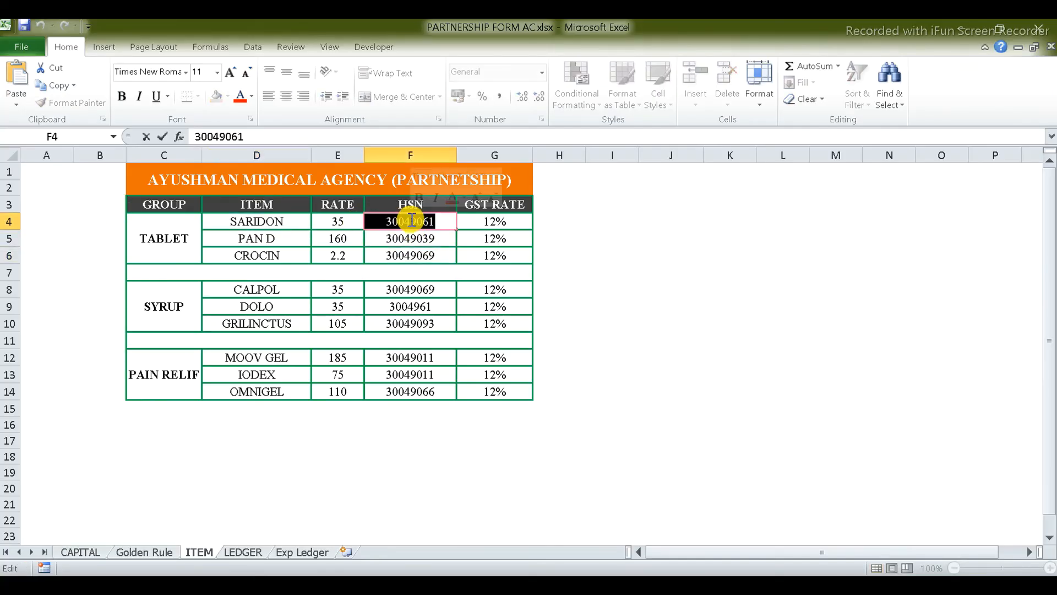
{"action": "key", "text": "ctrl+c"}
{"action": "key", "text": "alt+Tab"}
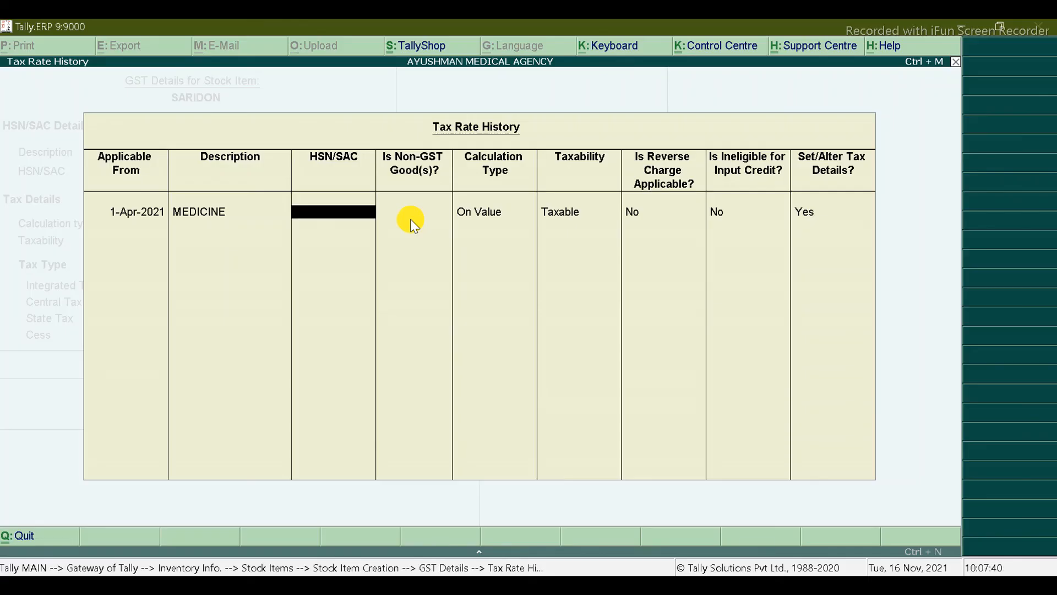
Step: Enter HSN 30049061 and a 12% integrated GST rate in the tax rate history
{"action": "key", "text": "ctrl+alt+v"}
{"action": "key", "text": "Return"}
{"action": "key", "text": "Return"}
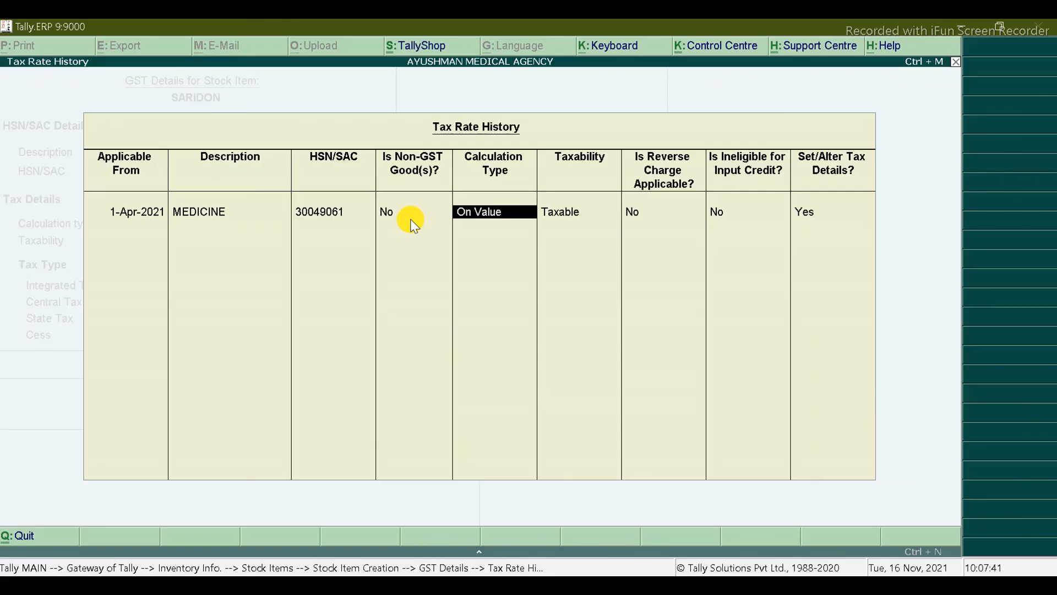
{"action": "key", "text": "Return"}
{"action": "key", "text": "Return"}
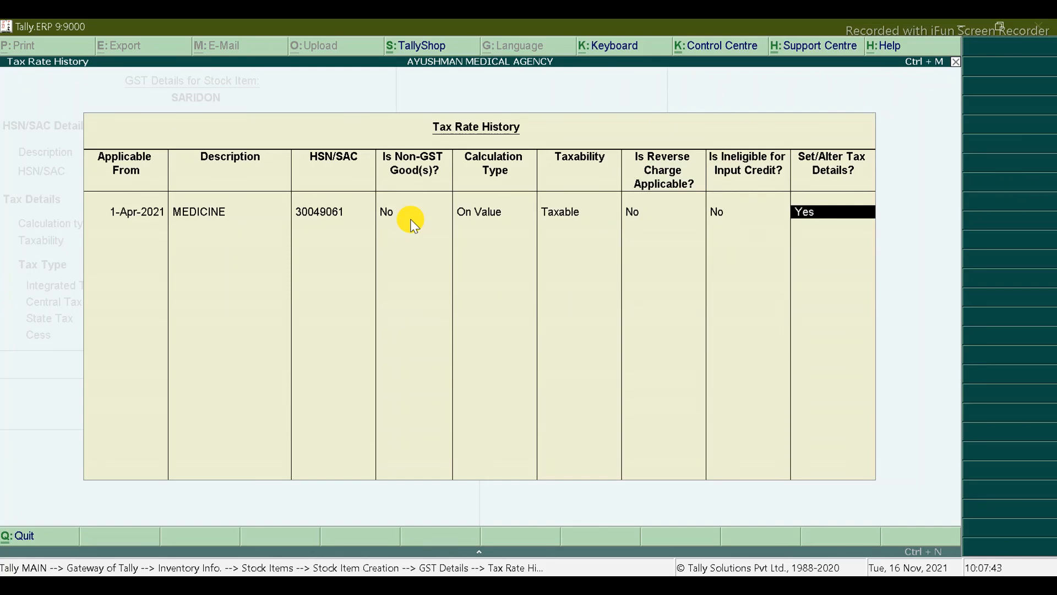
{"action": "key", "text": "Return"}
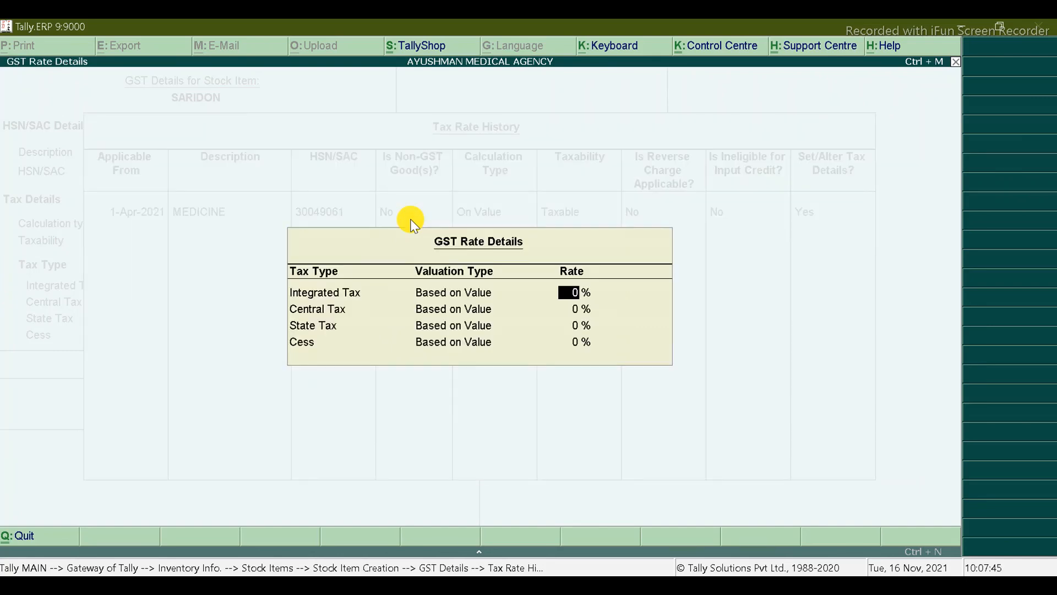
{"action": "key", "text": "alt+Tab"}
{"action": "key", "text": "alt+Tab"}
{"action": "type", "text": "12"}
{"action": "key", "text": "Return"}
{"action": "key", "text": "Return"}
{"action": "key", "text": "Return"}
{"action": "key", "text": "Return"}
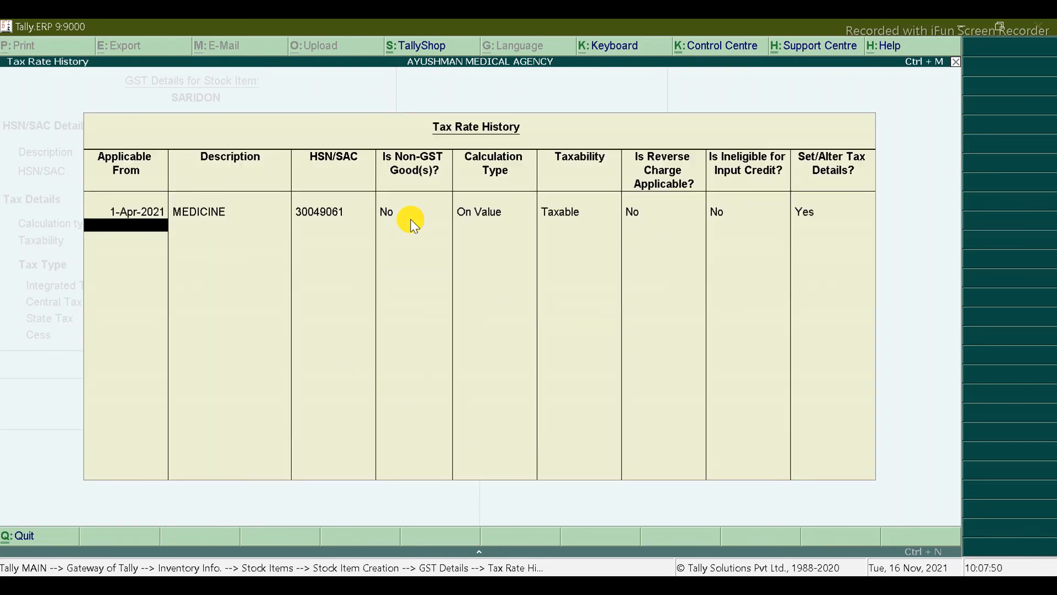
{"action": "key", "text": "Return"}
{"action": "key", "text": "Return"}
{"action": "key", "text": "Return"}
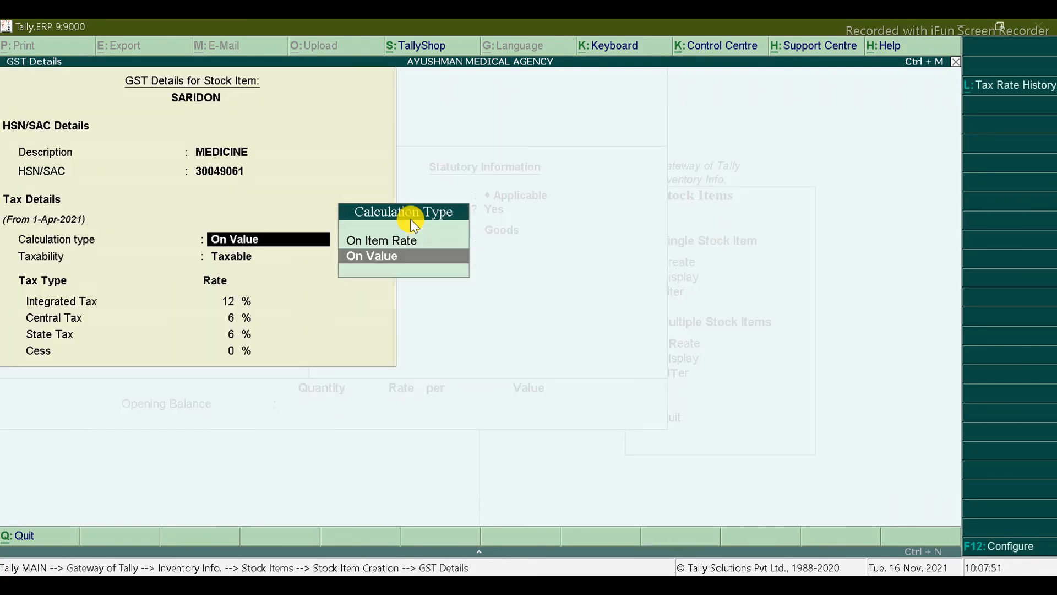
{"action": "key", "text": "Return"}
{"action": "key", "text": "Return"}
{"action": "key", "text": "Return"}
{"action": "key", "text": "Return"}
{"action": "key", "text": "Return"}
{"action": "key", "text": "Return"}
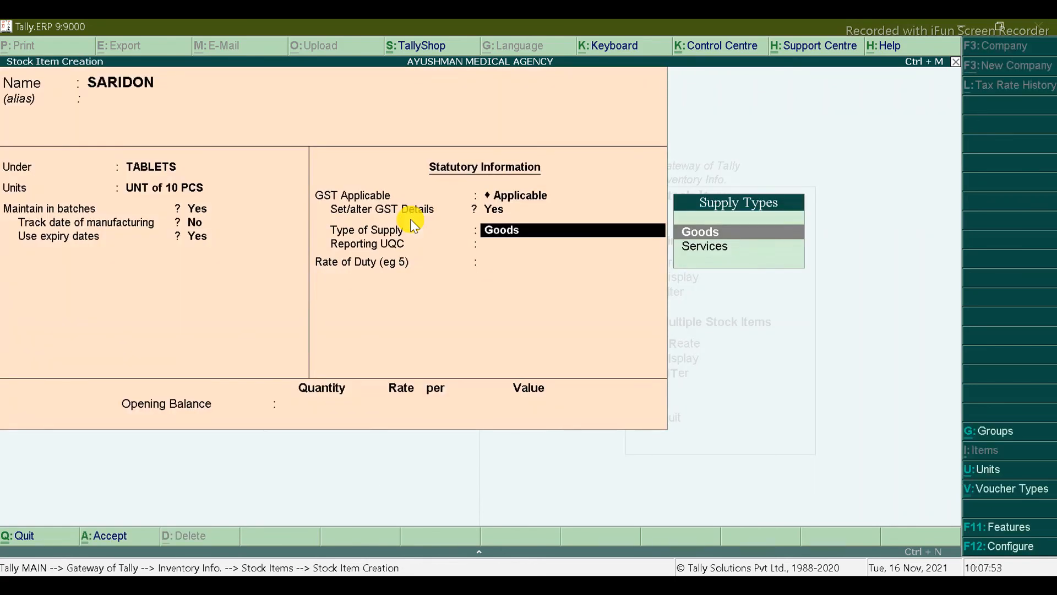
{"action": "key", "text": "Return"}
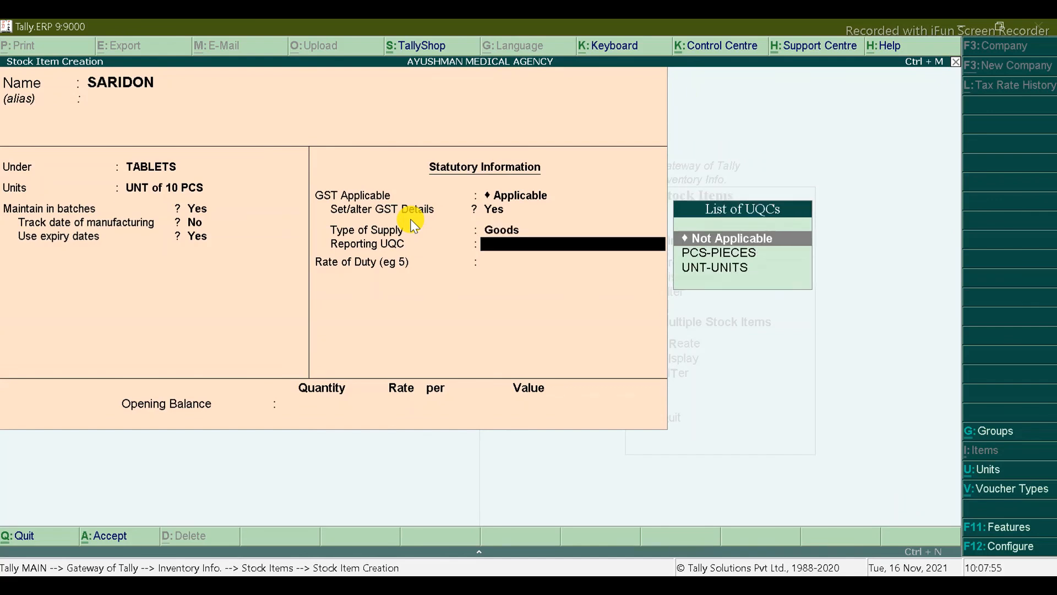
Step: Set reporting UQC to PCS-PIECES, save SARIDON and return to Inventory Info
{"action": "key", "text": "Down"}
{"action": "key", "text": "Return"}
{"action": "key", "text": "Return"}
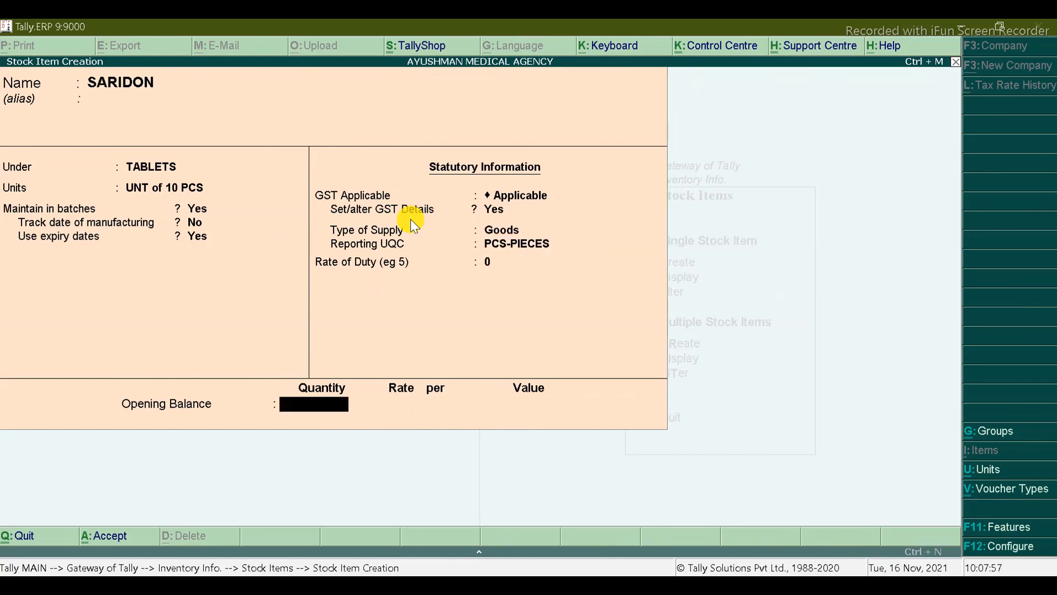
{"action": "key", "text": "Return"}
{"action": "key", "text": "Return"}
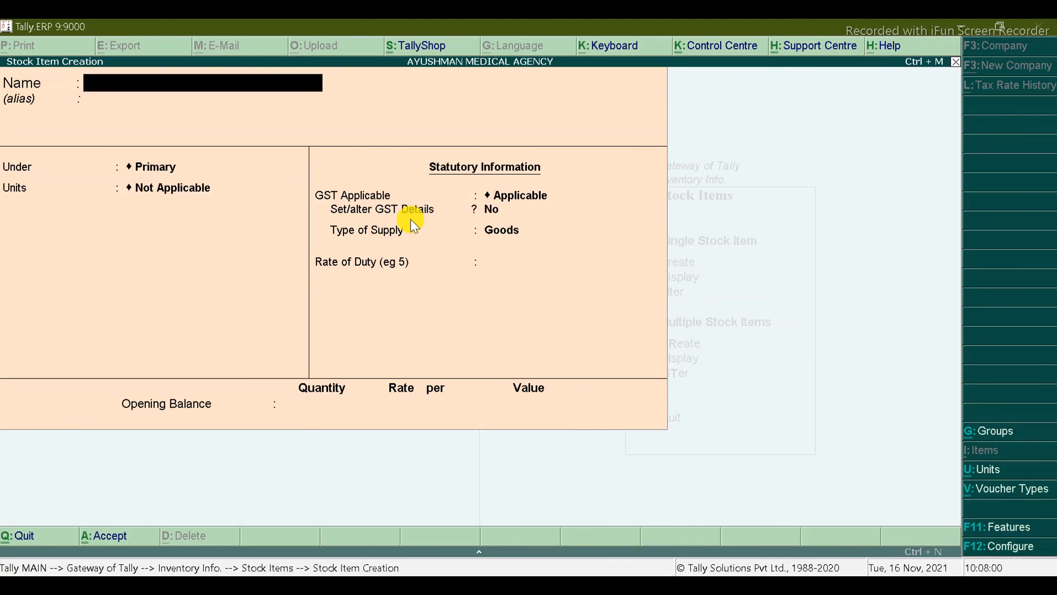
{"action": "key", "text": "alt+Tab"}
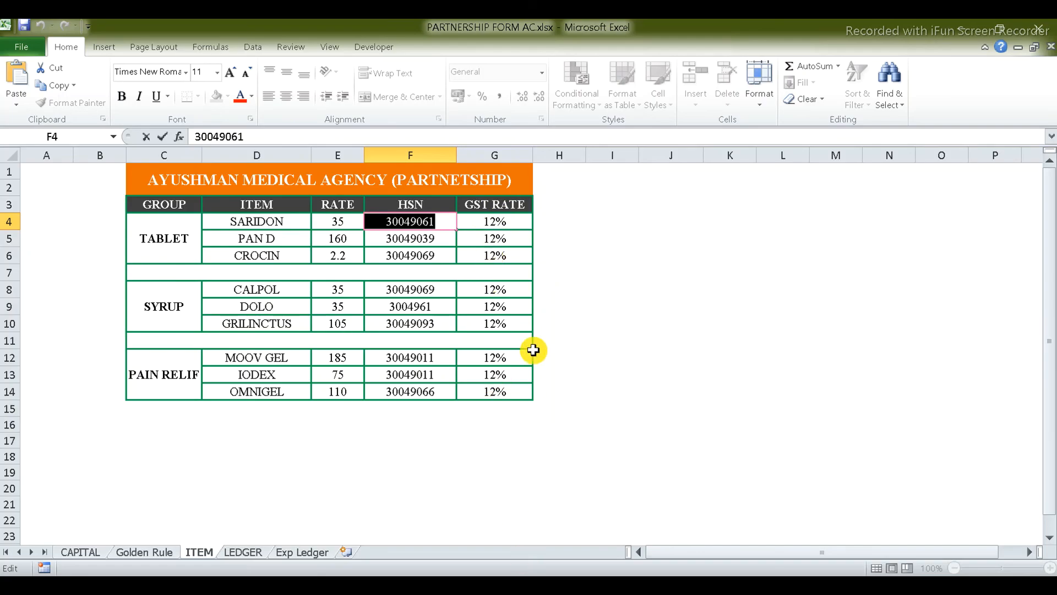
{"action": "key", "text": "alt+Tab"}
{"action": "key", "text": "Escape"}
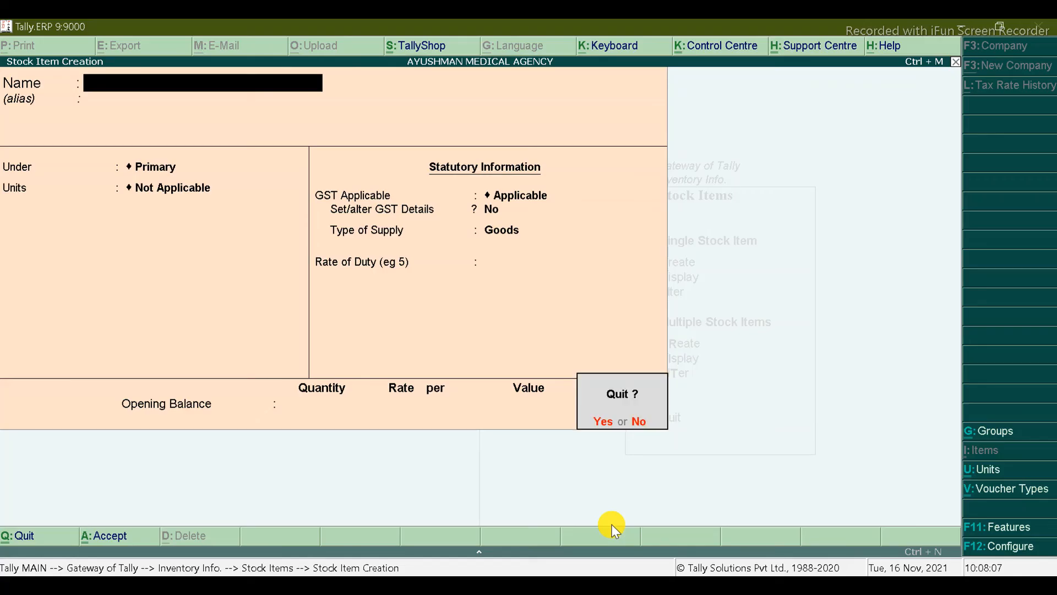
{"action": "key", "text": "y"}
{"action": "key", "text": "Escape"}
{"action": "key", "text": "Escape"}
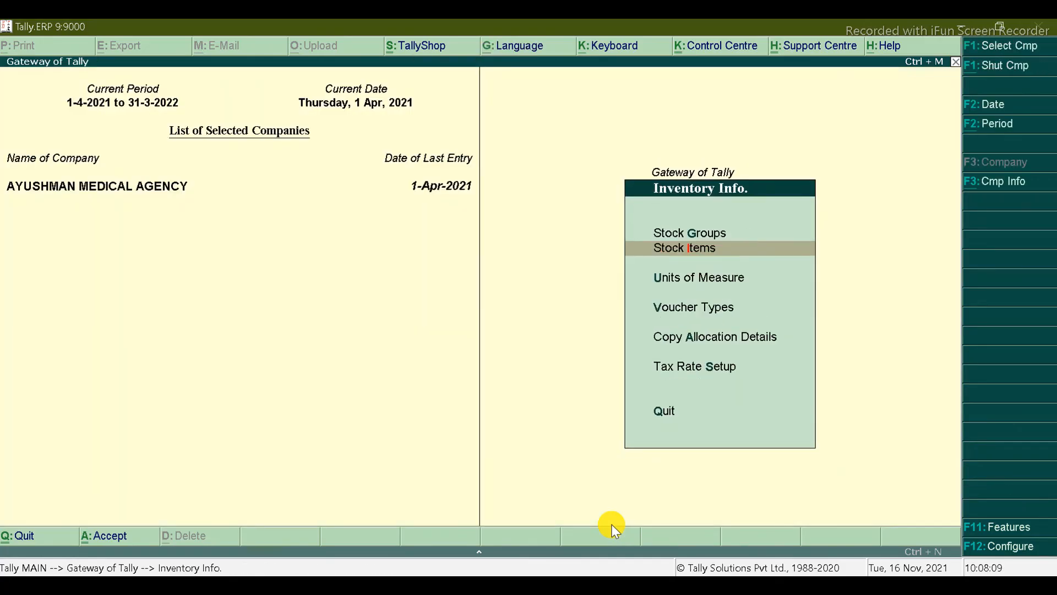
Step: Browse the List of Ledgers under Accounts Info, then open a blank Ledger Creation form
{"action": "key", "text": "Return"}
{"action": "key", "text": "Down"}
{"action": "key", "text": "Return"}
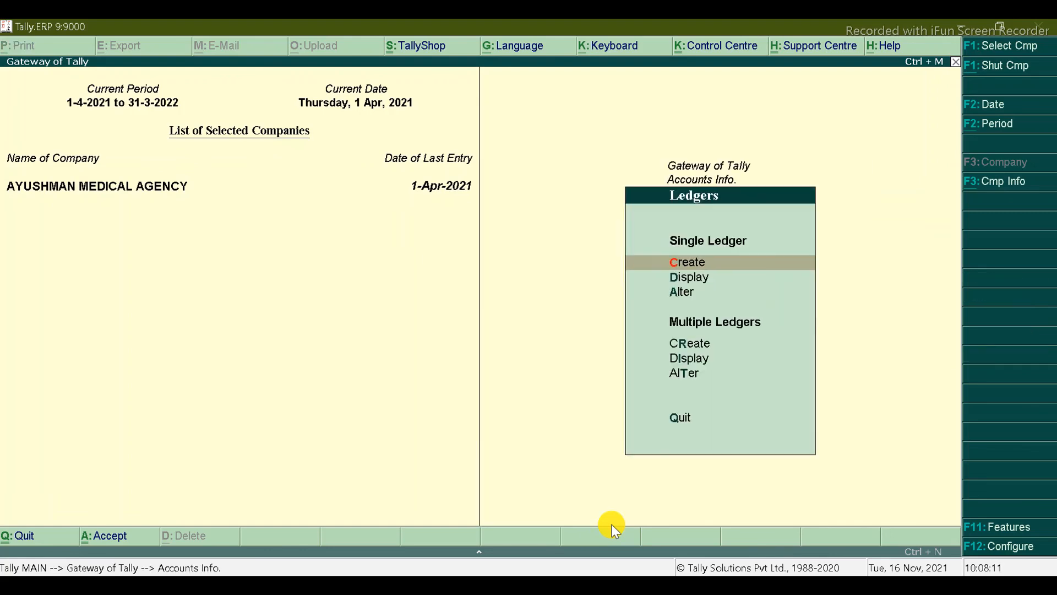
{"action": "key", "text": "Down"}
{"action": "key", "text": "Return"}
{"action": "key", "text": "Down"}
{"action": "key", "text": "Down"}
{"action": "key", "text": "Down"}
{"action": "key", "text": "Down"}
{"action": "key", "text": "Down"}
{"action": "key", "text": "Down"}
{"action": "key", "text": "Down"}
{"action": "key", "text": "Down"}
{"action": "key", "text": "Down"}
{"action": "key", "text": "Down"}
{"action": "key", "text": "Down"}
{"action": "key", "text": "Down"}
{"action": "key", "text": "Down"}
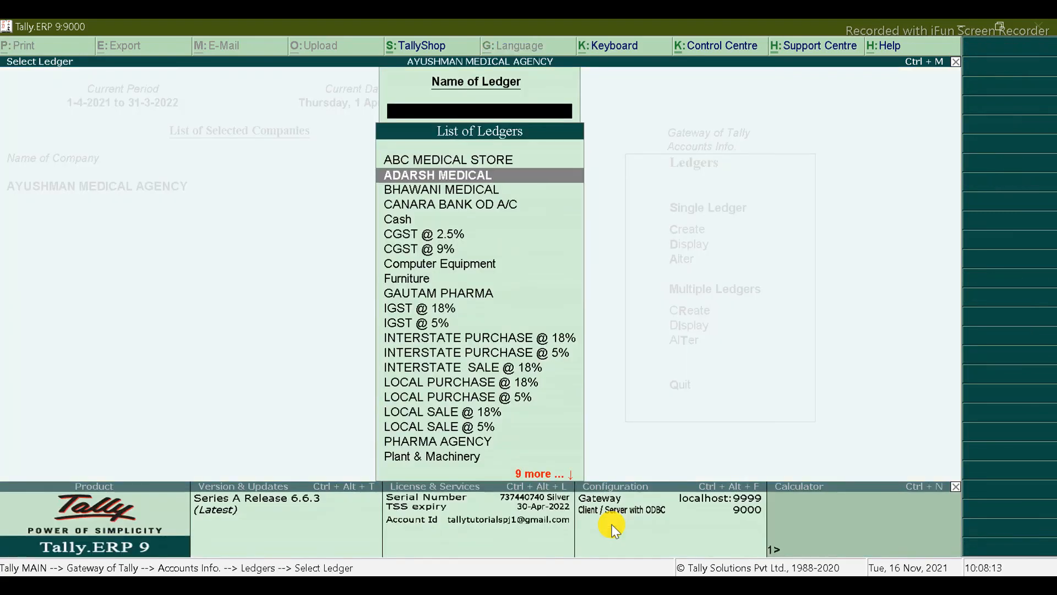
{"action": "key", "text": "Down"}
{"action": "key", "text": "Down"}
{"action": "key", "text": "Down"}
{"action": "key", "text": "Down"}
{"action": "key", "text": "Down"}
{"action": "key", "text": "Down"}
{"action": "key", "text": "Down"}
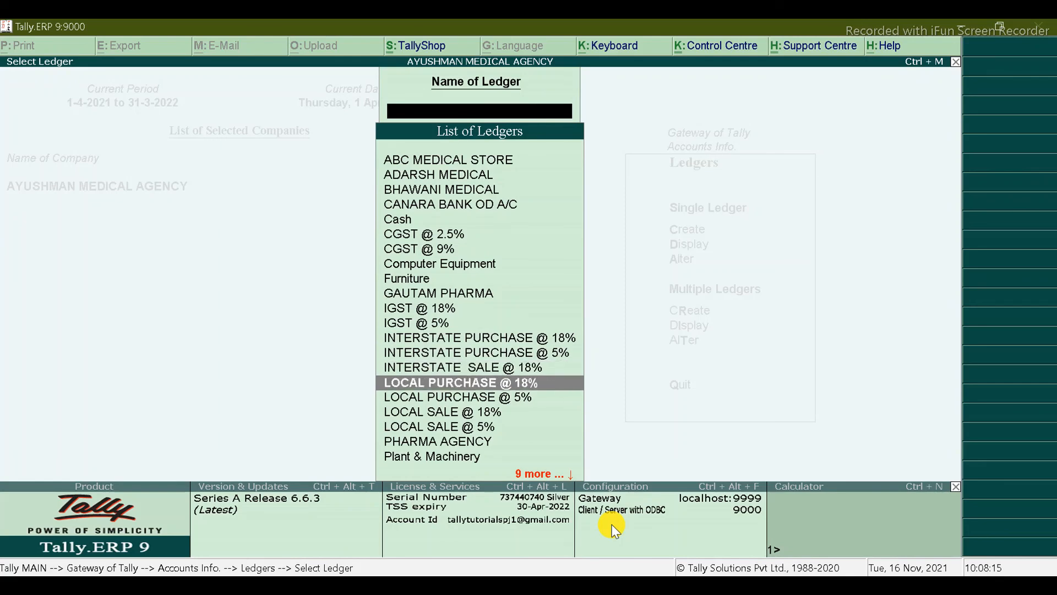
{"action": "key", "text": "Down"}
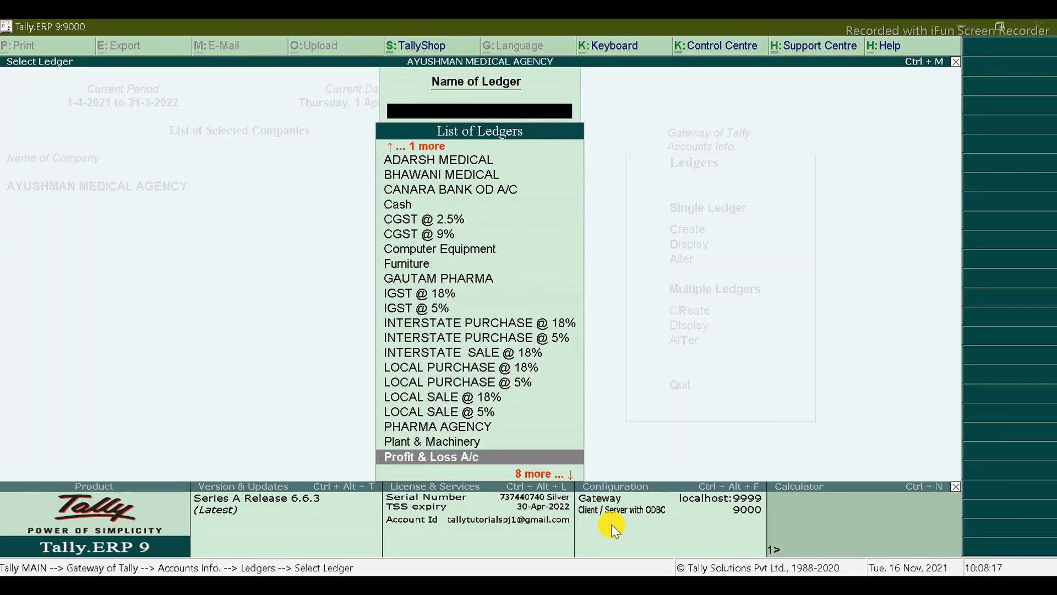
{"action": "key", "text": "Escape"}
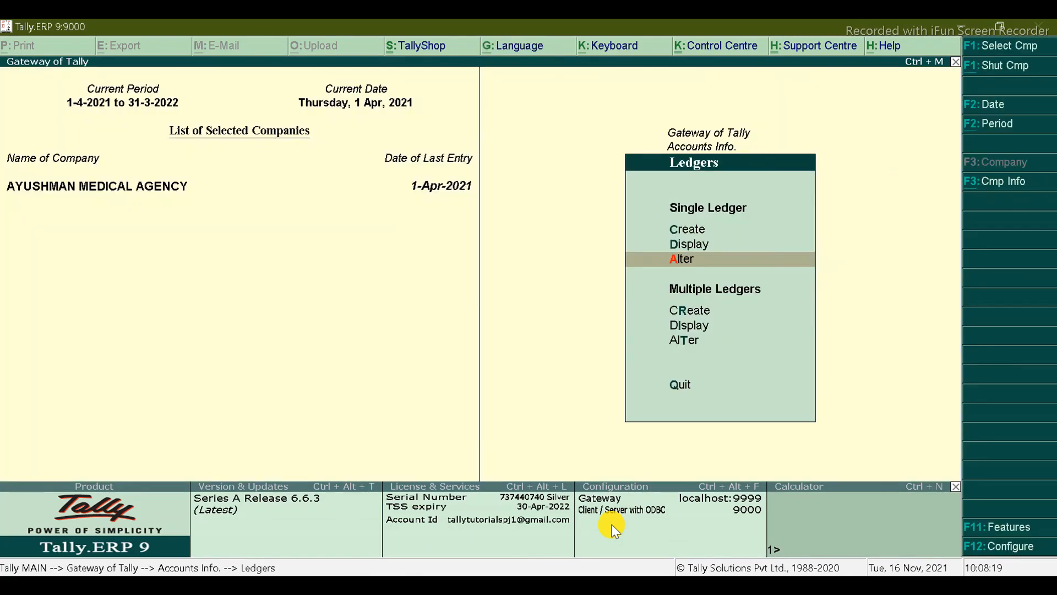
{"action": "key", "text": "Up"}
{"action": "key", "text": "Up"}
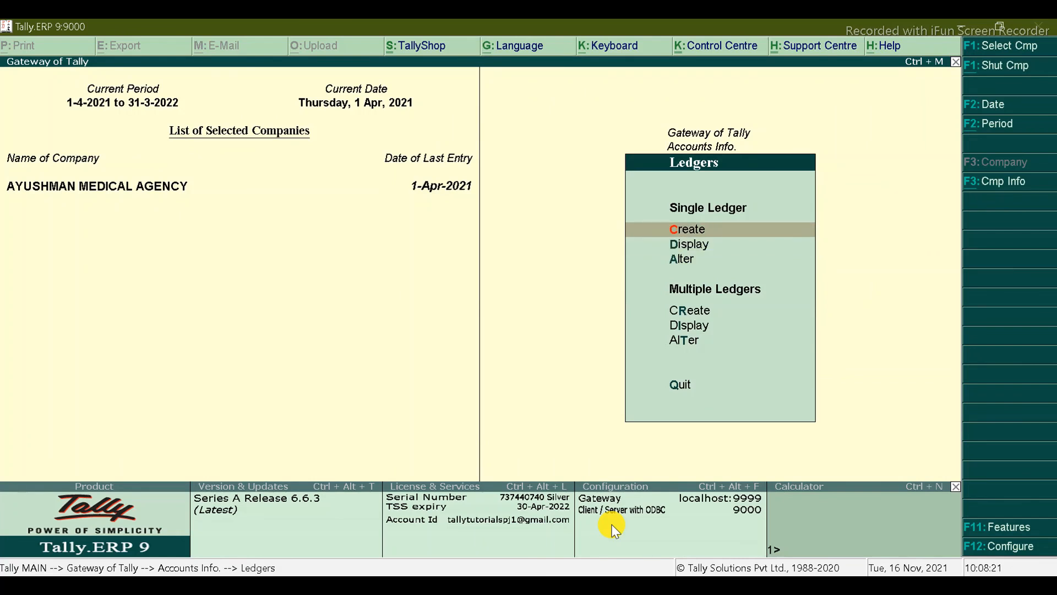
{"action": "key", "text": "Return"}
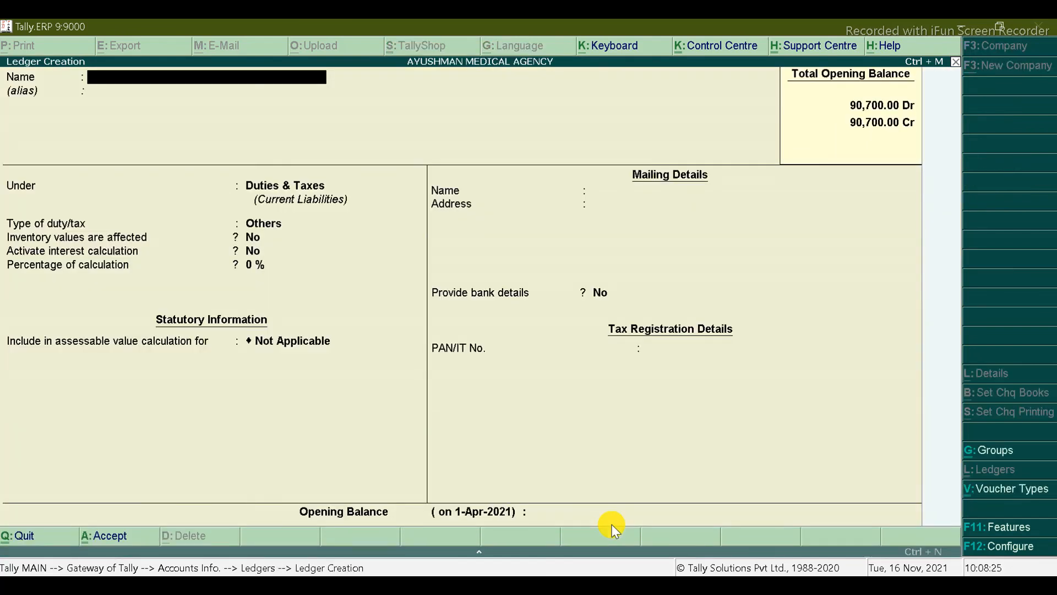
Step: Enter ledger name LOCAL PURCHASE @ 12%, then discard the unsaved ledger form
{"action": "type", "text": "LOCAL PURCHASE"}
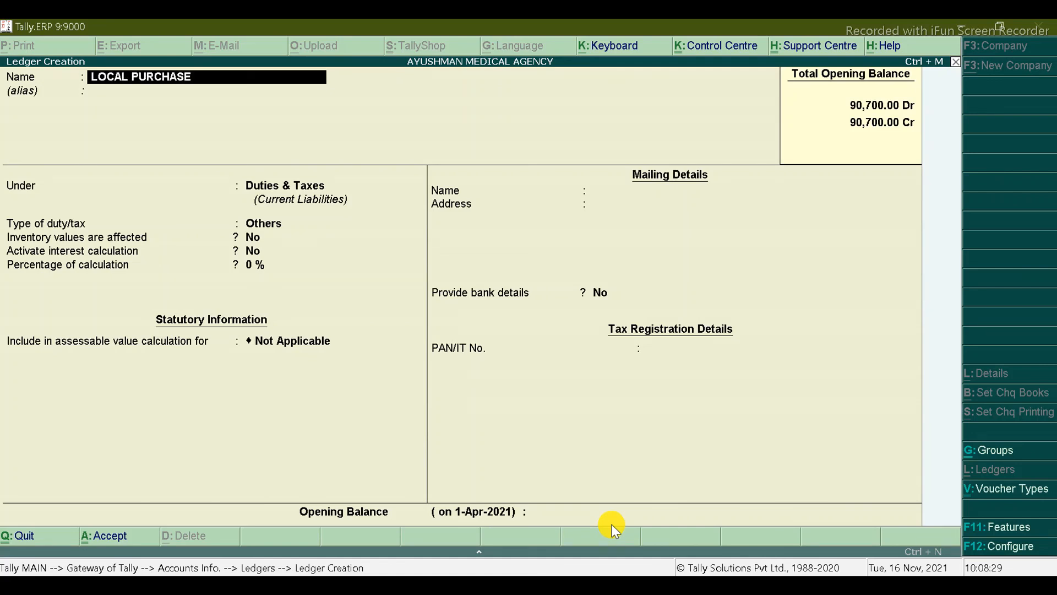
{"action": "type", "text": " @ 12%"}
{"action": "key", "text": "Return"}
{"action": "key", "text": "Return"}
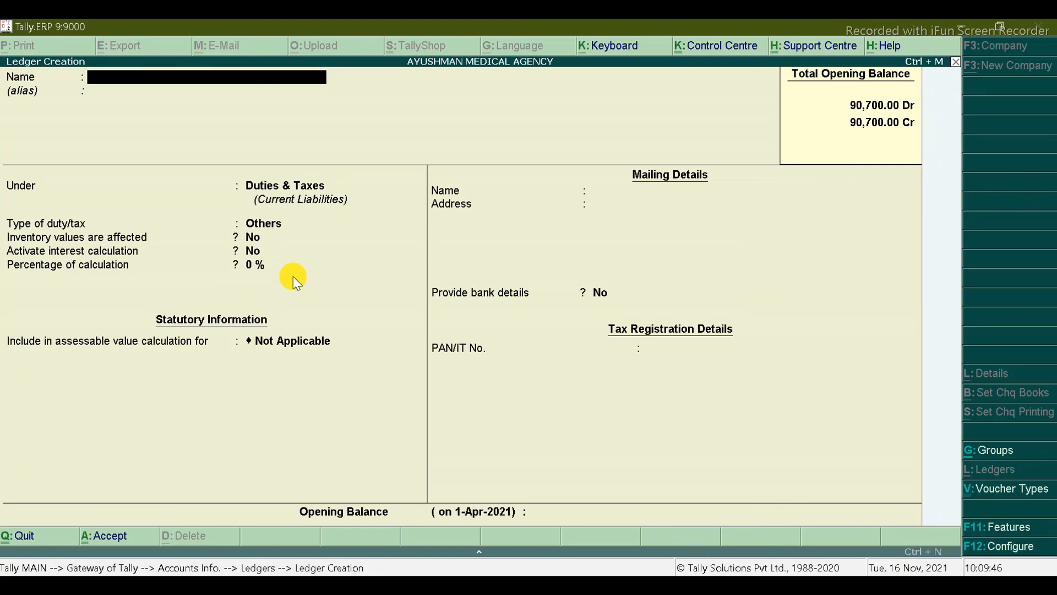
{"action": "key", "text": "Escape"}
{"action": "key", "text": "Return"}
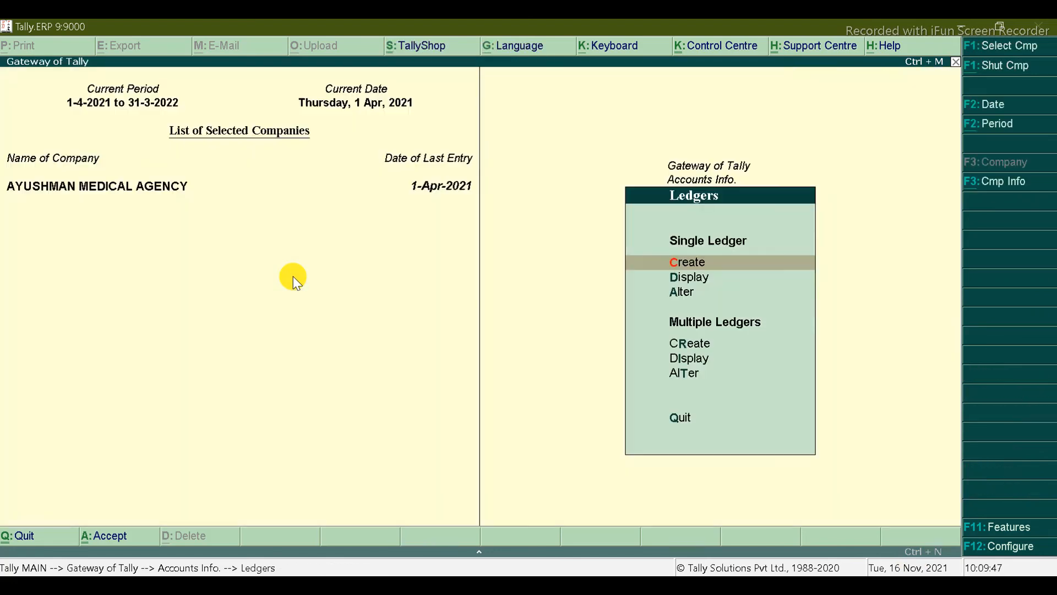
Step: Check the ledger list via Ledgers Alter for the existing 12%, 18% and 5% purchase ledgers
{"action": "key", "text": "Down"}
{"action": "key", "text": "Down"}
{"action": "key", "text": "Return"}
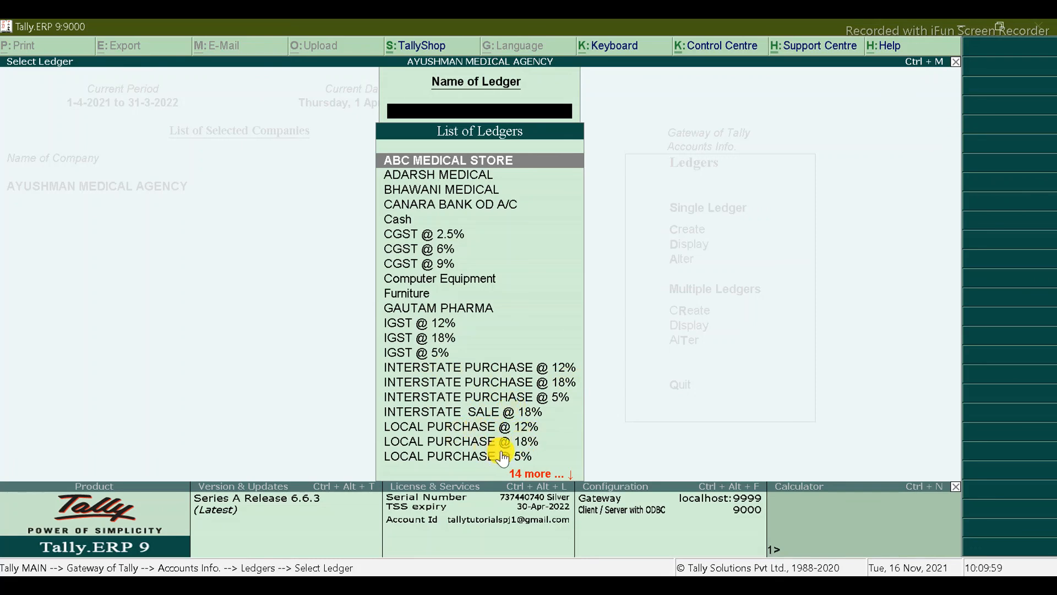
{"action": "key", "text": "Escape"}
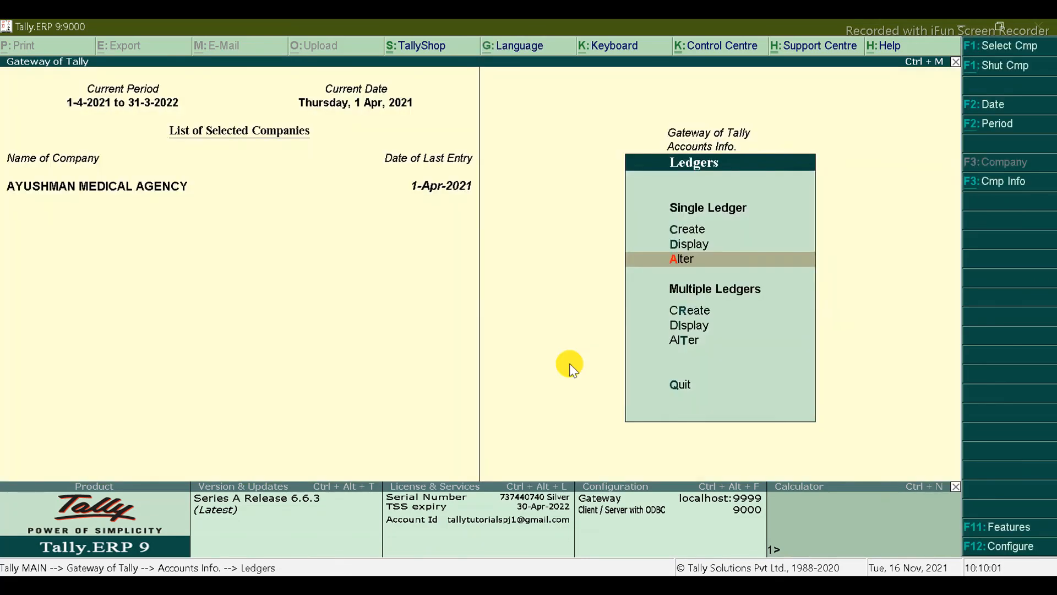
Step: Open CALPOL through Stock Items Alter and quit without changes
{"action": "key", "text": "Escape"}
{"action": "key", "text": "Escape"}
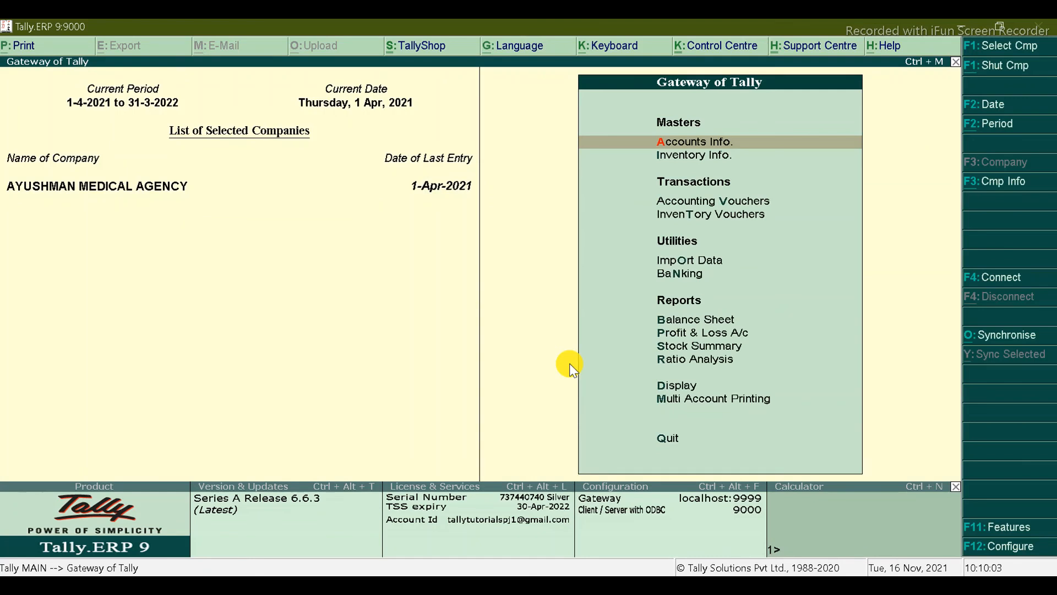
{"action": "key", "text": "Down"}
{"action": "key", "text": "Return"}
{"action": "key", "text": "Down"}
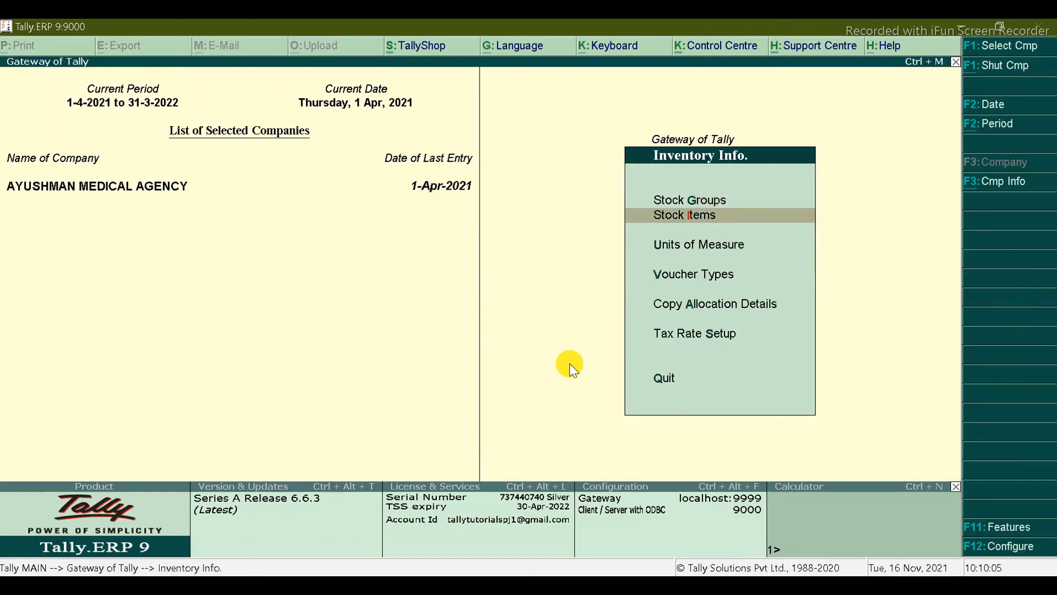
{"action": "key", "text": "Return"}
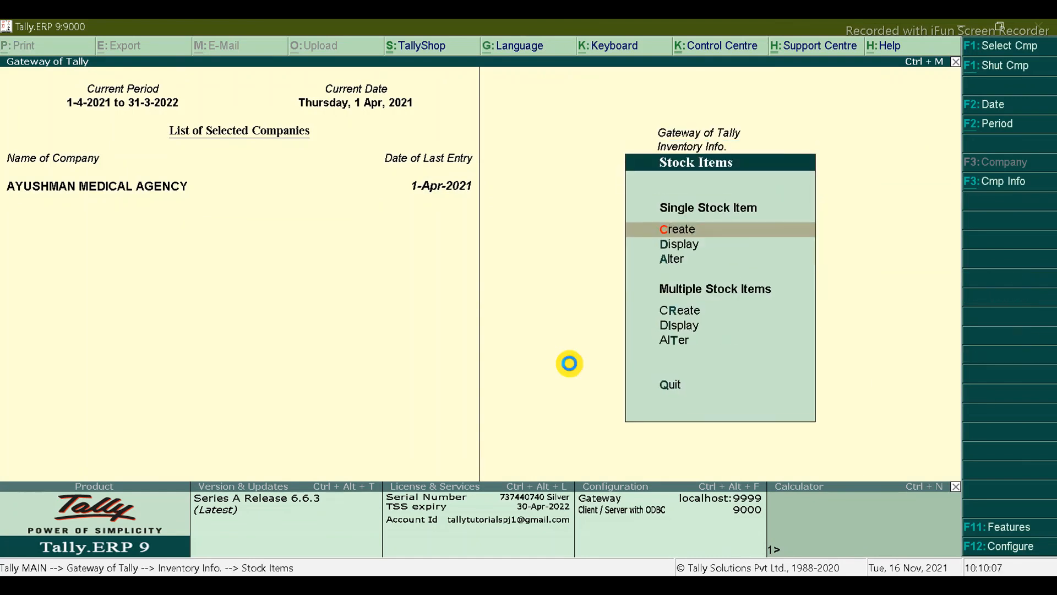
{"action": "key", "text": "Return"}
{"action": "key", "text": "alt+Tab"}
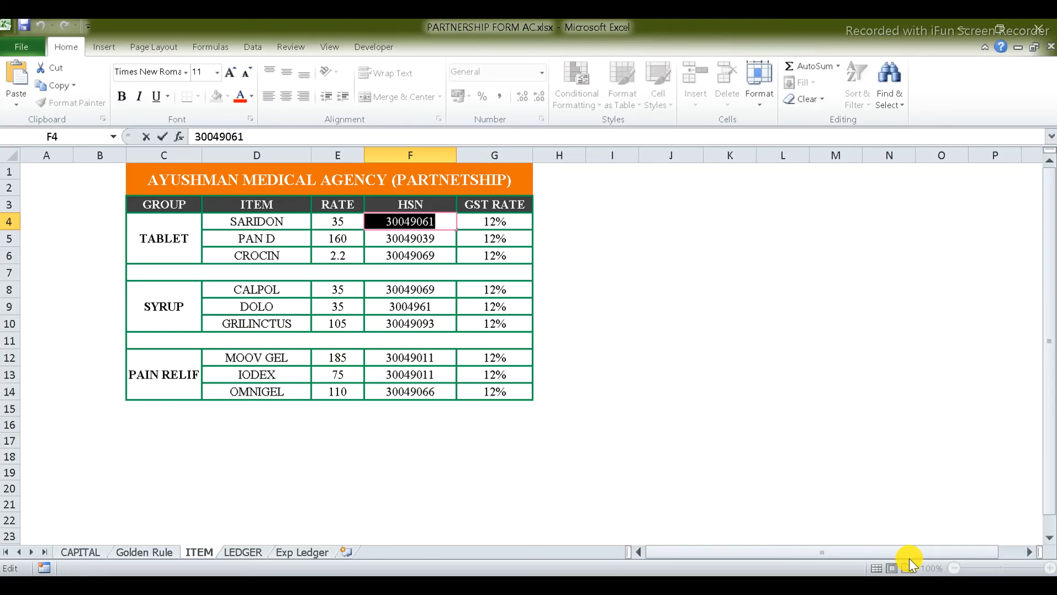
{"action": "key", "text": "alt+Tab"}
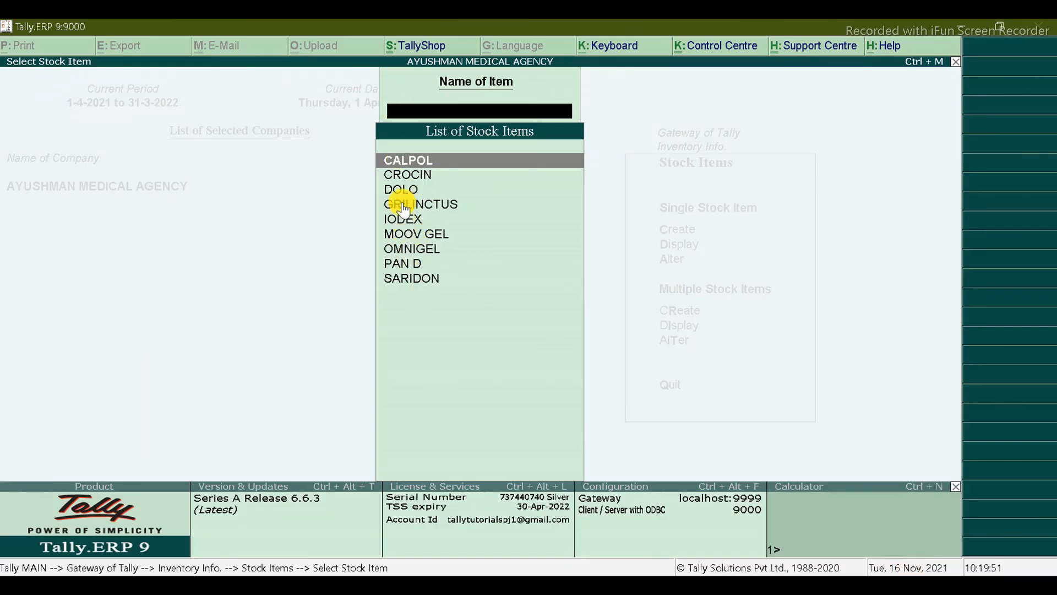
{"action": "key", "text": "Return"}
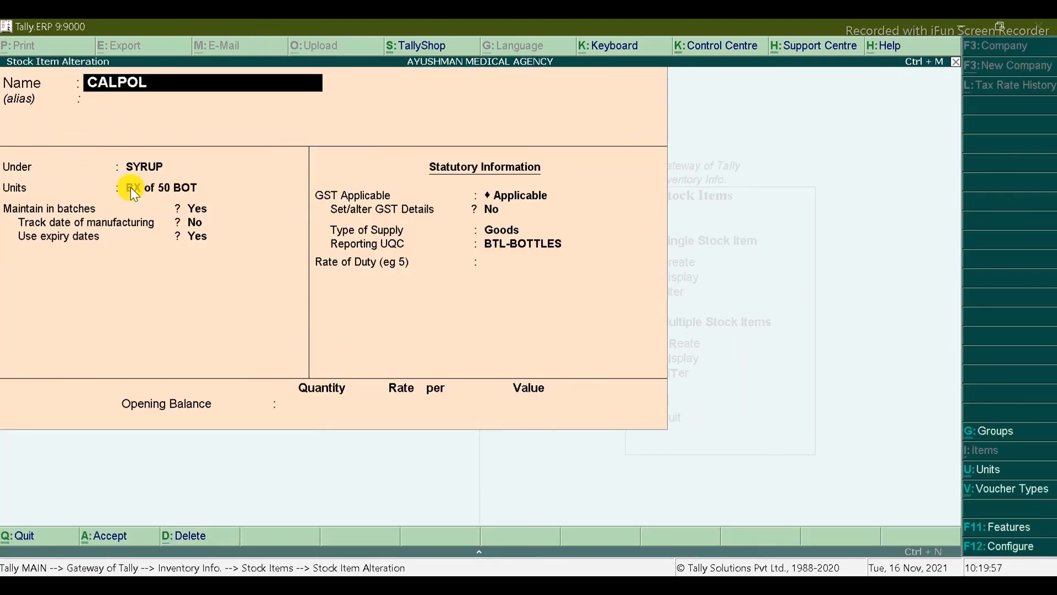
{"action": "key", "text": "Escape"}
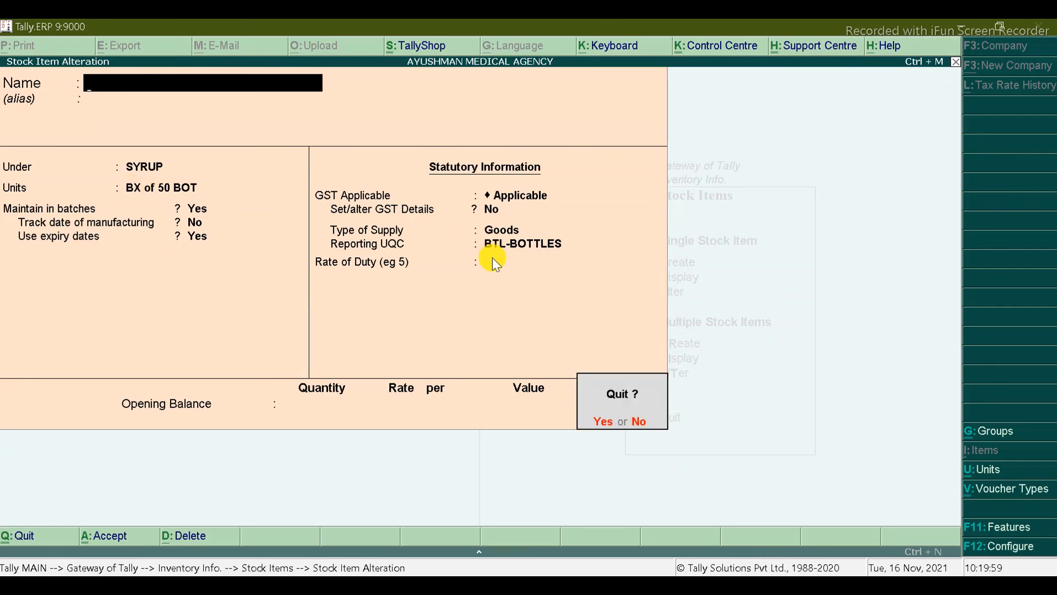
{"action": "key", "text": "Return"}
Step: View OMNIGEL's form (PAIN RELIF, BX of 50 PCS) and quit without changes
{"action": "key", "text": "Down"}
{"action": "key", "text": "Down"}
{"action": "key", "text": "Down"}
{"action": "key", "text": "Down"}
{"action": "key", "text": "Down"}
{"action": "key", "text": "Down"}
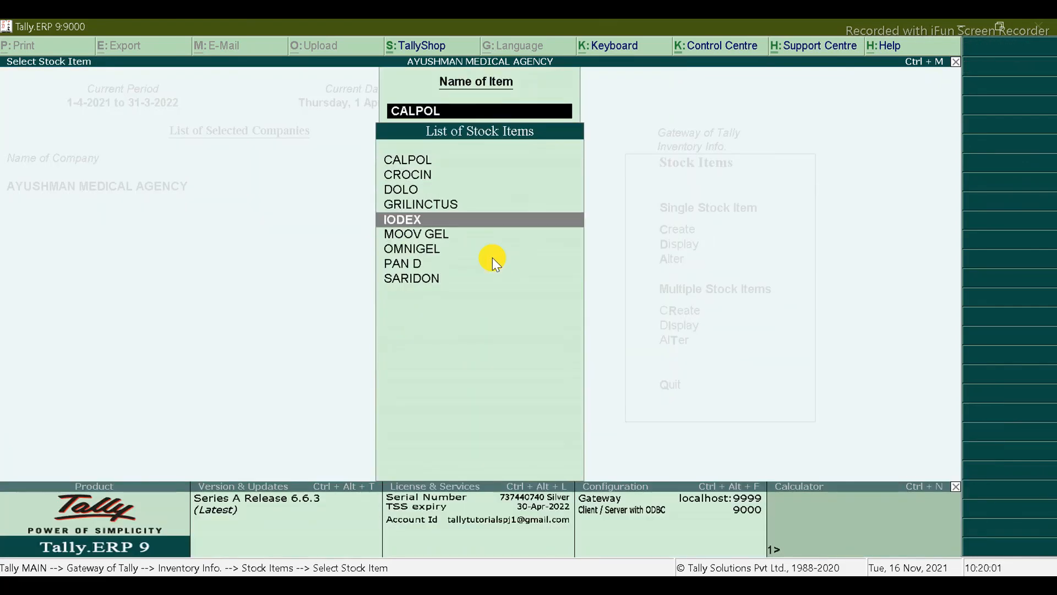
{"action": "key", "text": "Return"}
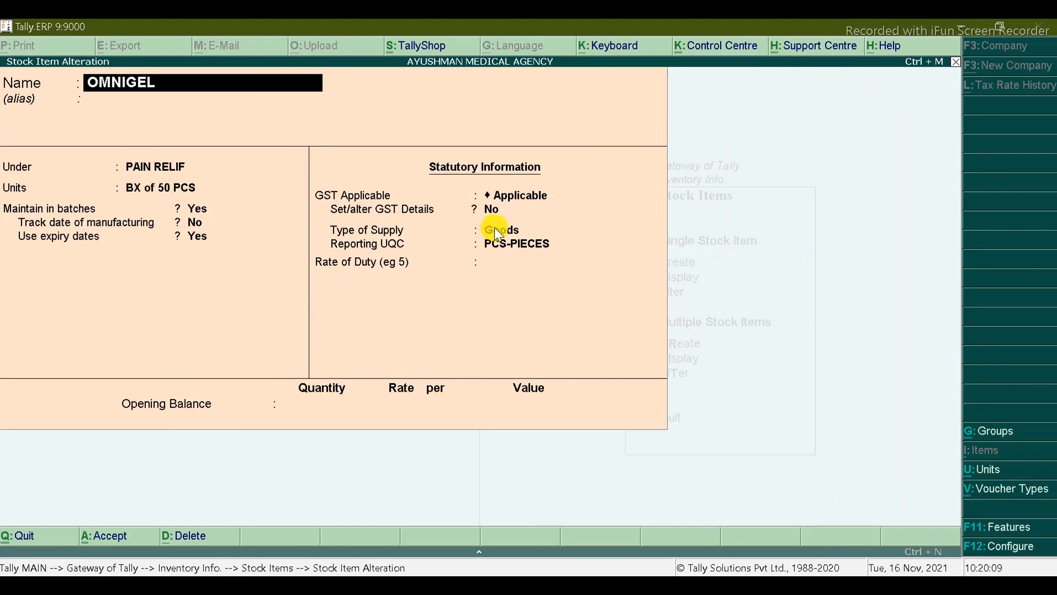
{"action": "key", "text": "Escape"}
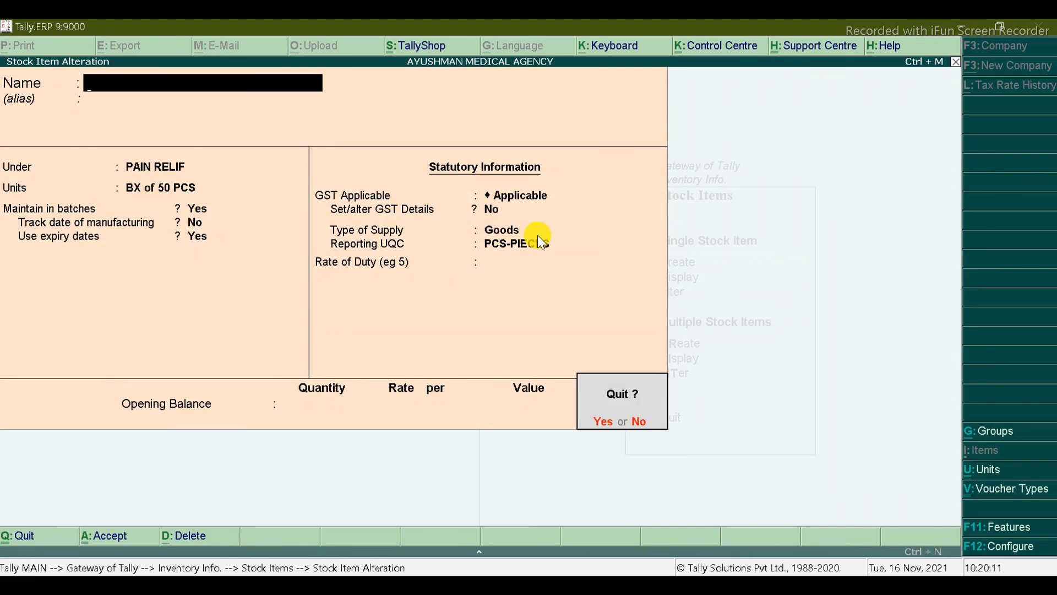
{"action": "key", "text": "Return"}
{"action": "key", "text": "Escape"}
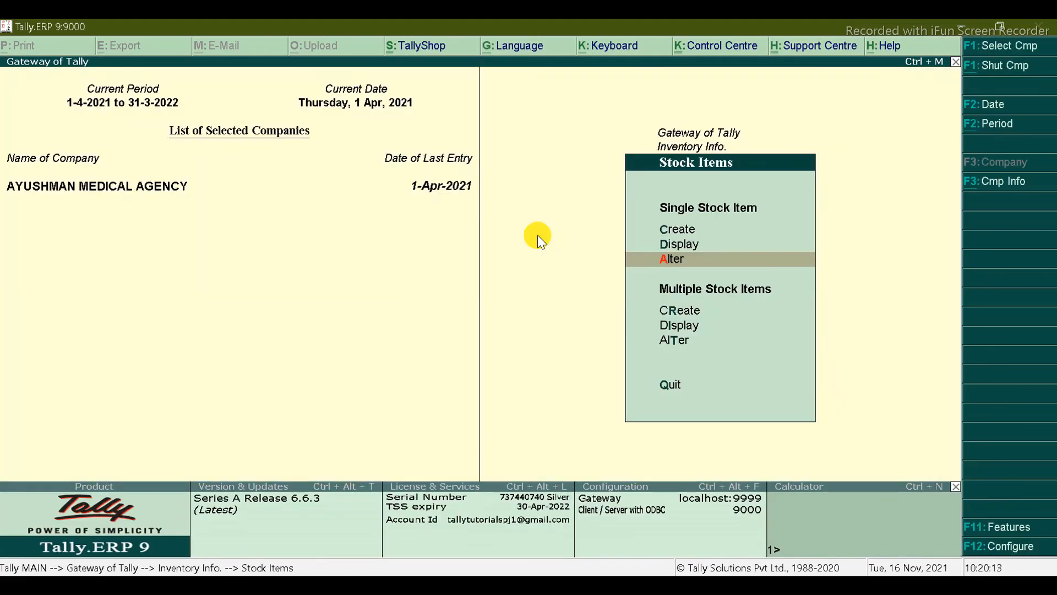
Step: Review the list of stock groups via Stock Groups Alter
{"action": "key", "text": "Escape"}
{"action": "key", "text": "Up"}
{"action": "key", "text": "Return"}
{"action": "key", "text": "Down"}
{"action": "key", "text": "Down"}
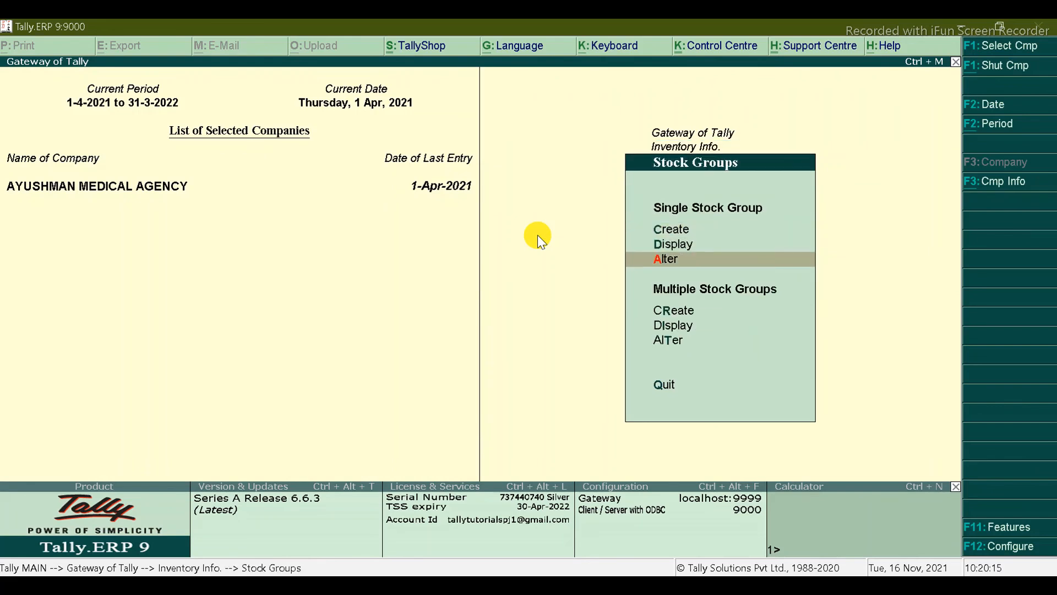
{"action": "key", "text": "Return"}
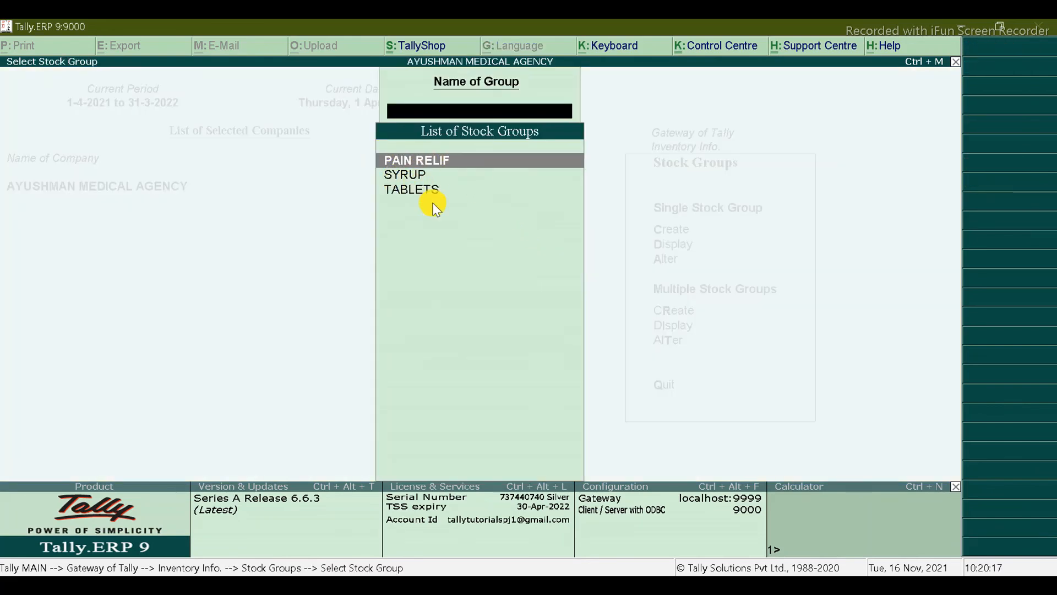
{"action": "key", "text": "Escape"}
{"action": "key", "text": "Escape"}
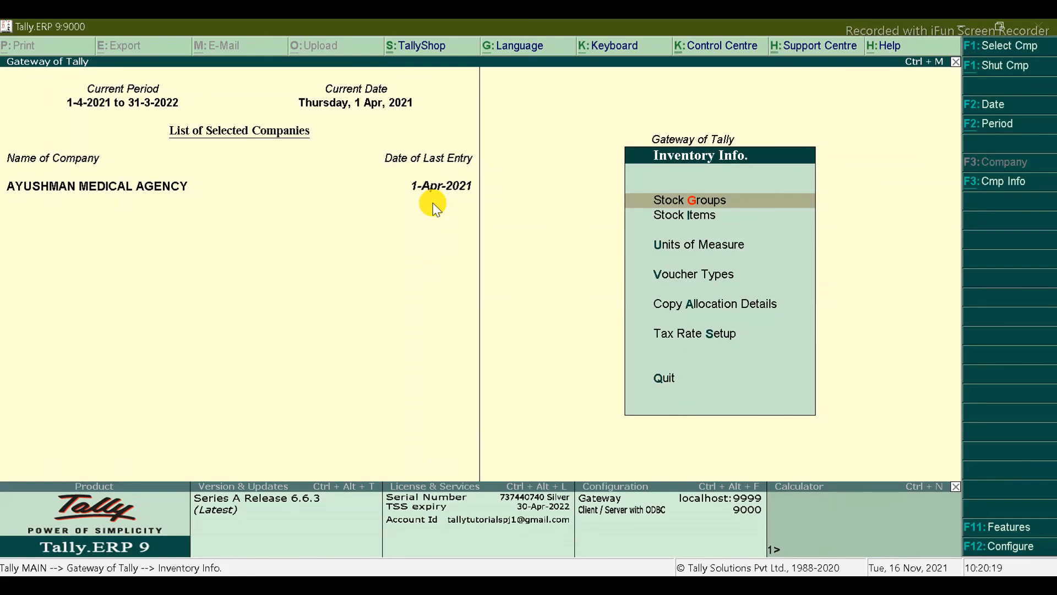
Step: Review the units of measure list, return to Gateway and switch to the Excel ITEM sheet
{"action": "key", "text": "Down"}
{"action": "key", "text": "Down"}
{"action": "key", "text": "Return"}
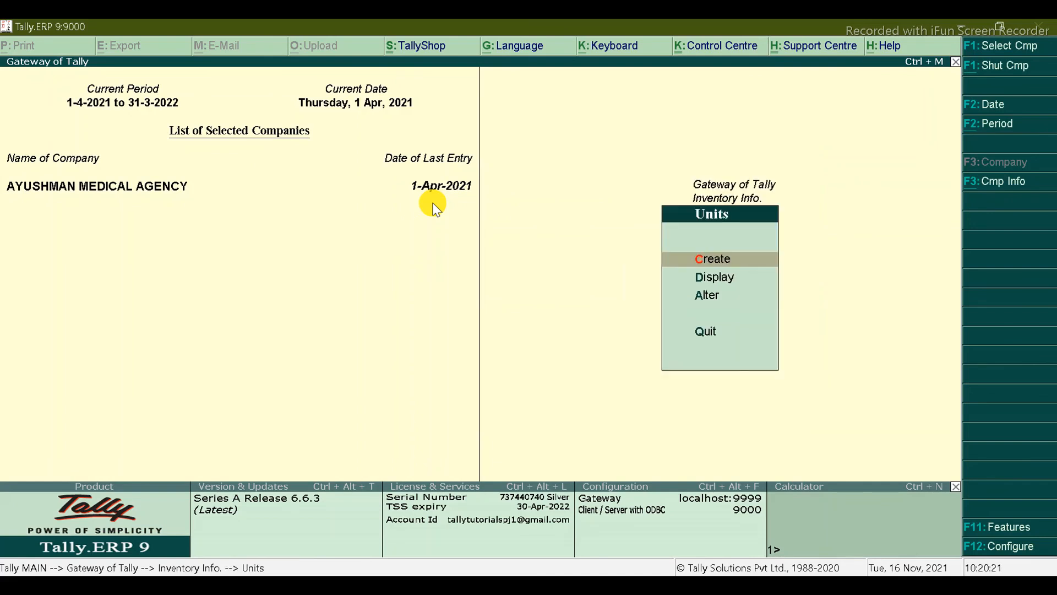
{"action": "key", "text": "Down"}
{"action": "key", "text": "Down"}
{"action": "key", "text": "Return"}
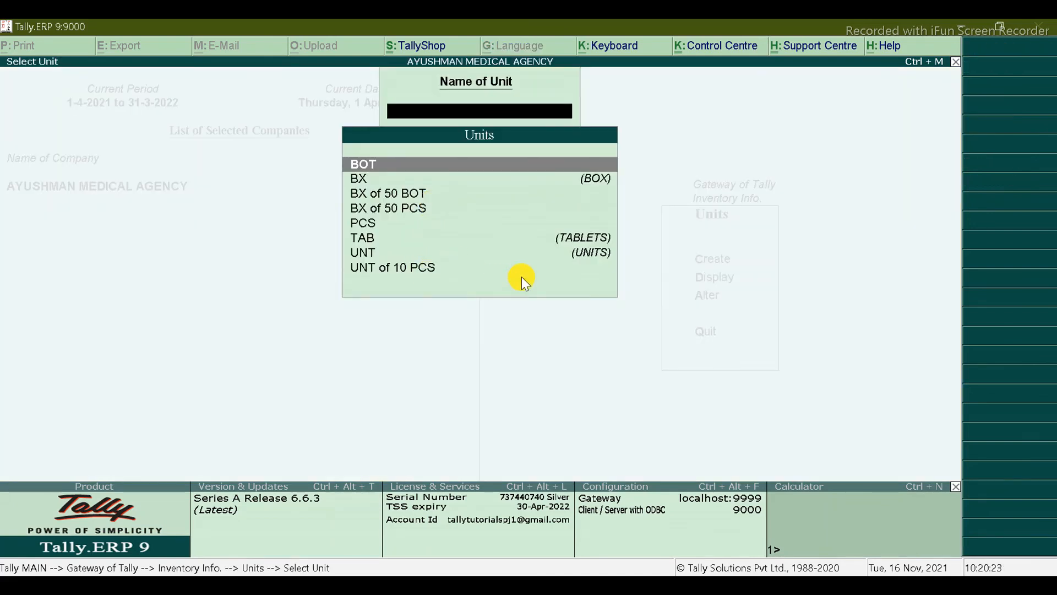
{"action": "key", "text": "Escape"}
{"action": "key", "text": "Escape"}
{"action": "key", "text": "Escape"}
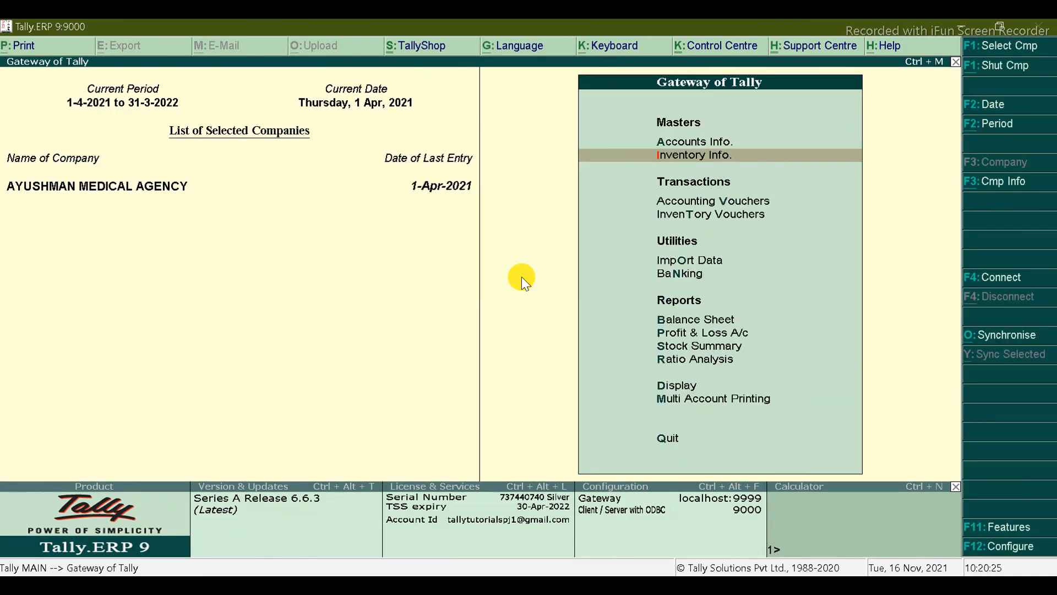
{"action": "key", "text": "alt+Tab"}
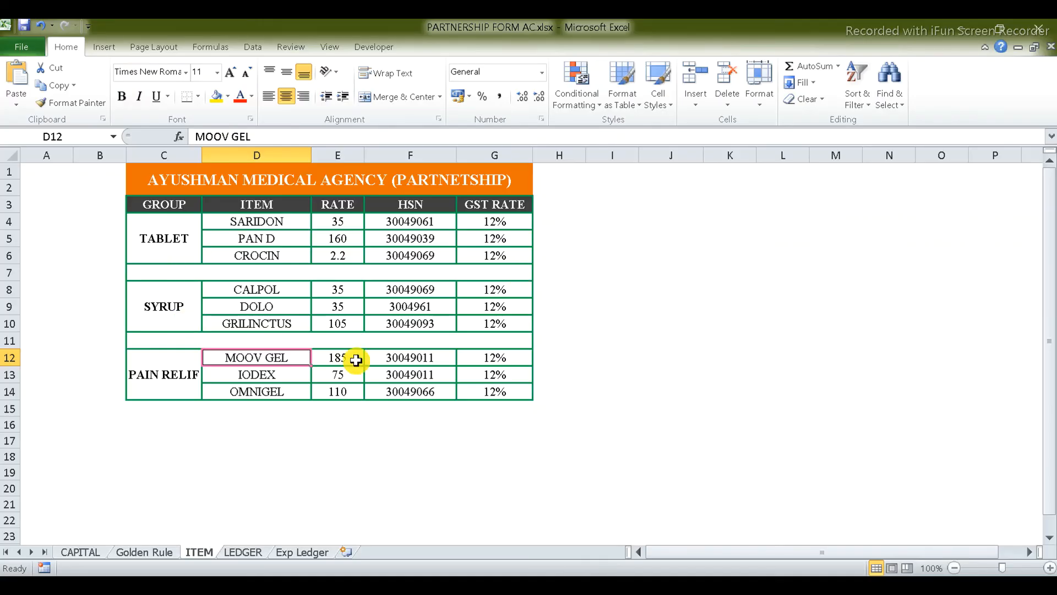
Step: Flip through the LEDGER and Exp Ledger sheets, ending on the CAPITAL sheet
{"action": "left_click", "coordinate": [242, 555]}
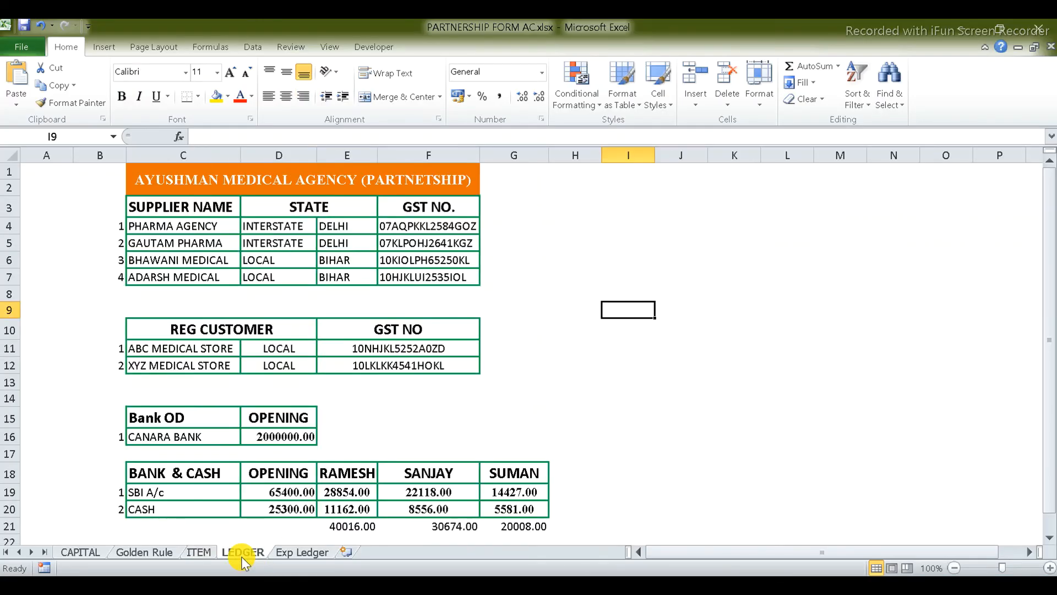
{"action": "left_click", "coordinate": [289, 555]}
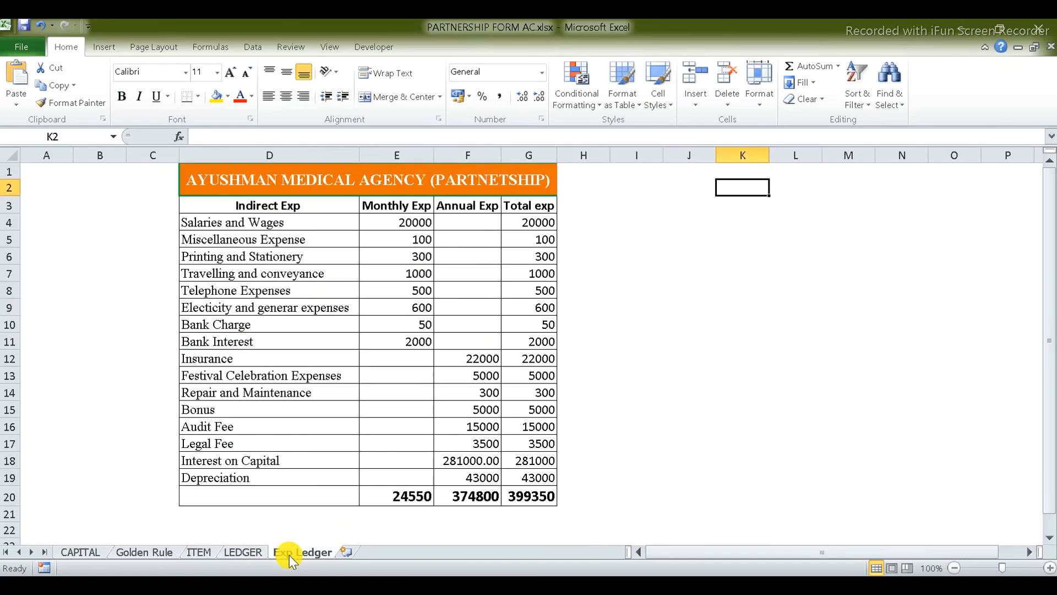
{"action": "left_click", "coordinate": [83, 555]}
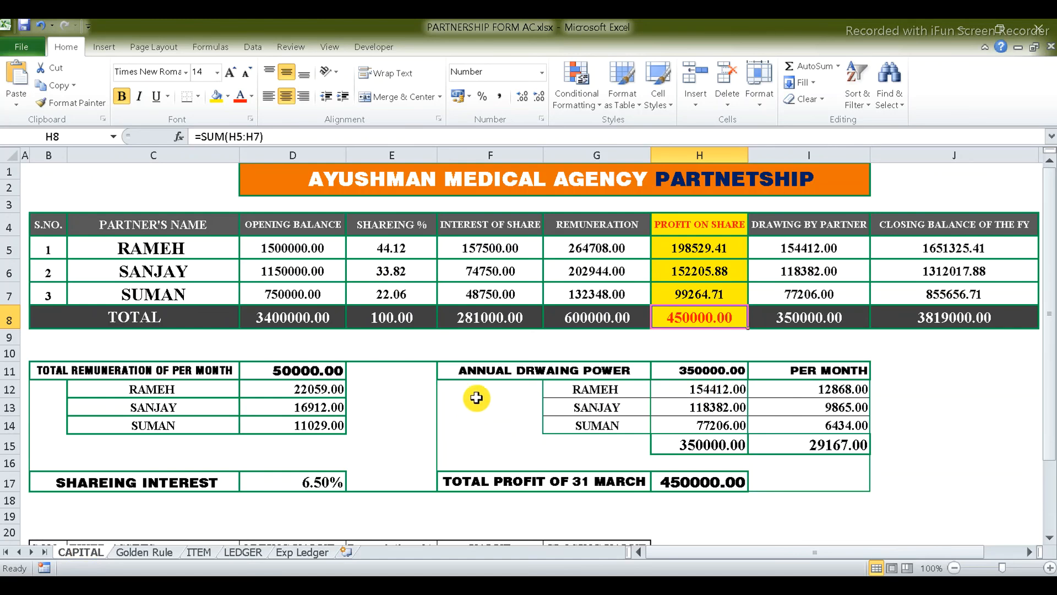